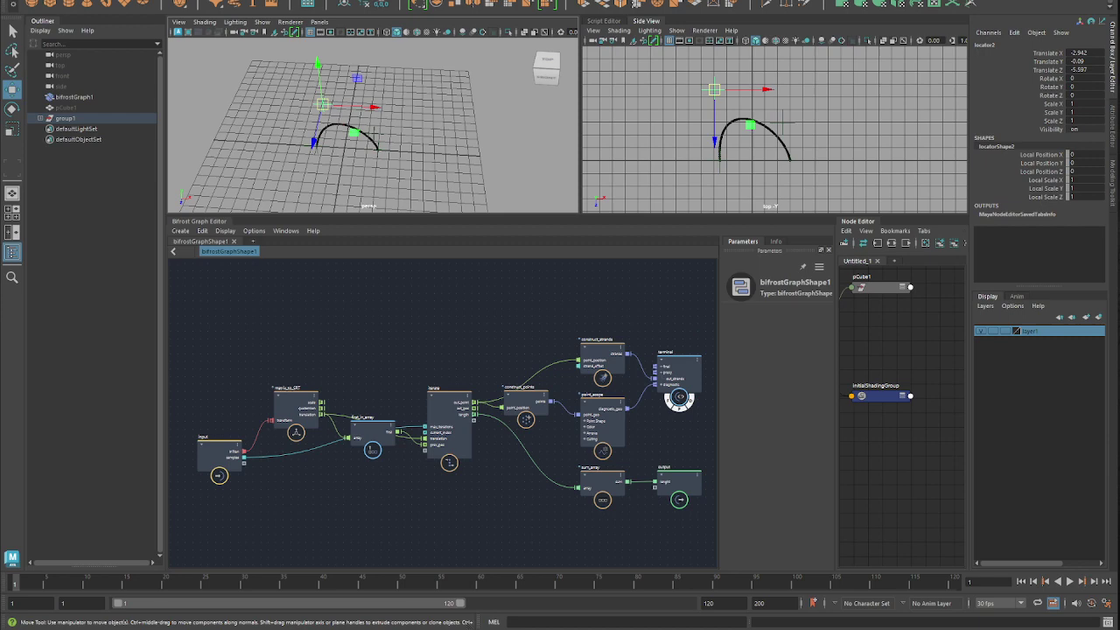
pyautogui.keyDown('alt'); pyautogui.moveTo(464, 166); pyautogui.dragTo(473, 163); pyautogui.keyUp('alt')
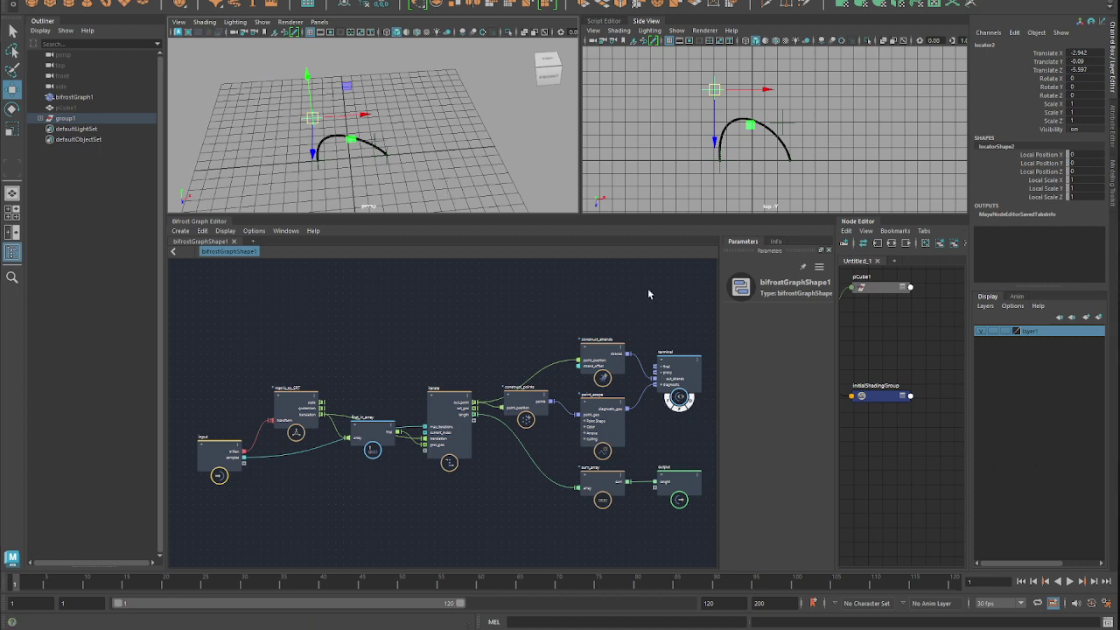
pyautogui.click(838, 161)
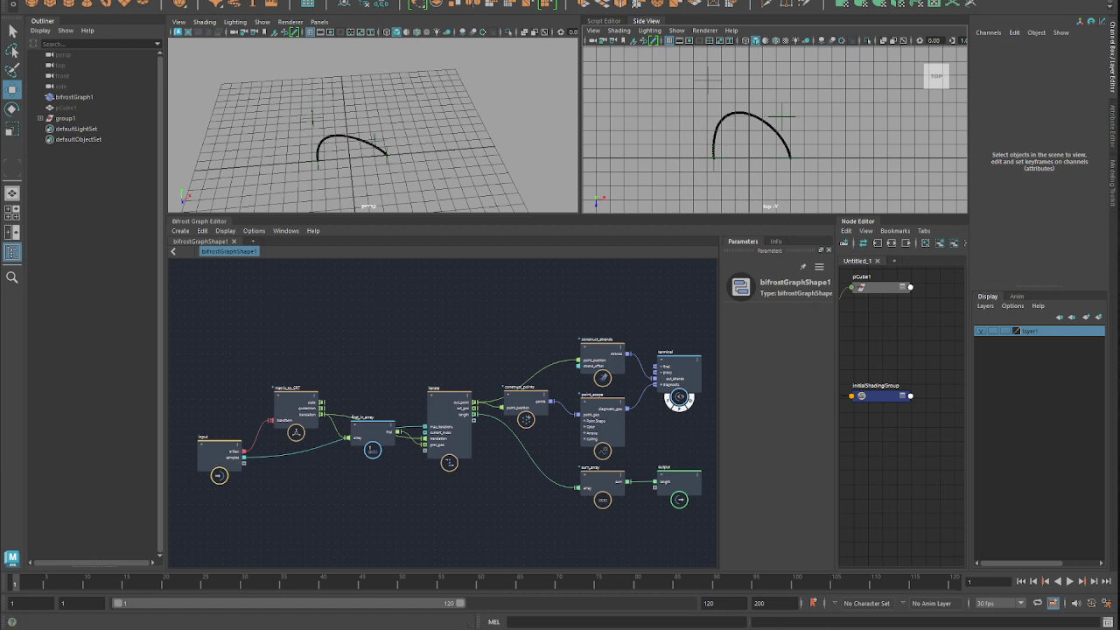
pyautogui.click(643, 171)
pyautogui.click(635, 86)
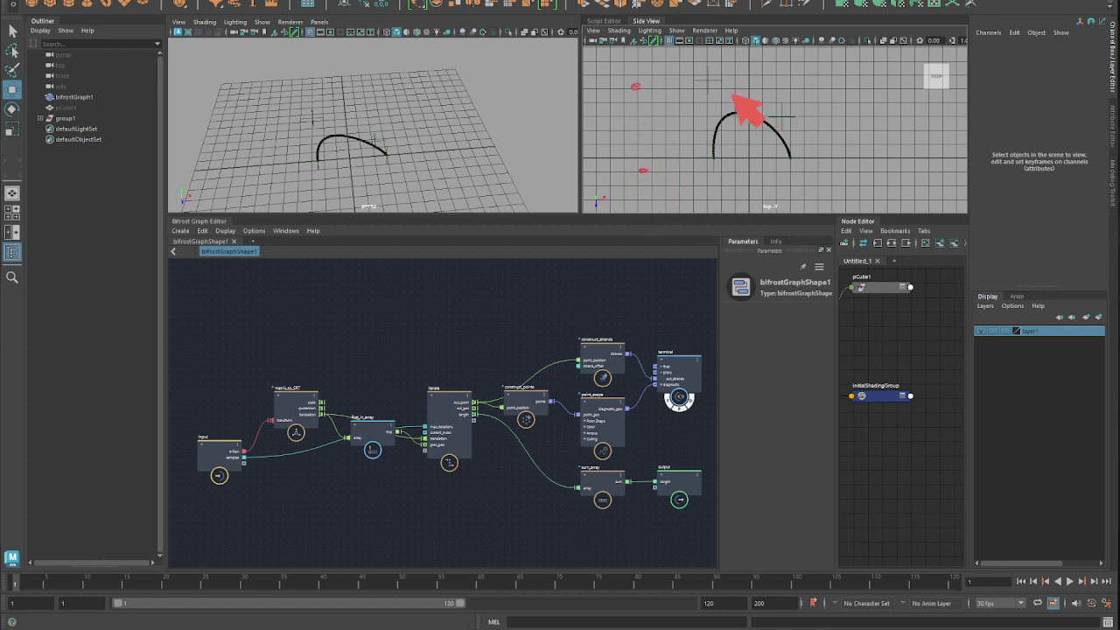
pyautogui.click(745, 88)
pyautogui.click(771, 168)
pyautogui.moveTo(655, 195); pyautogui.dragTo(619, 182)
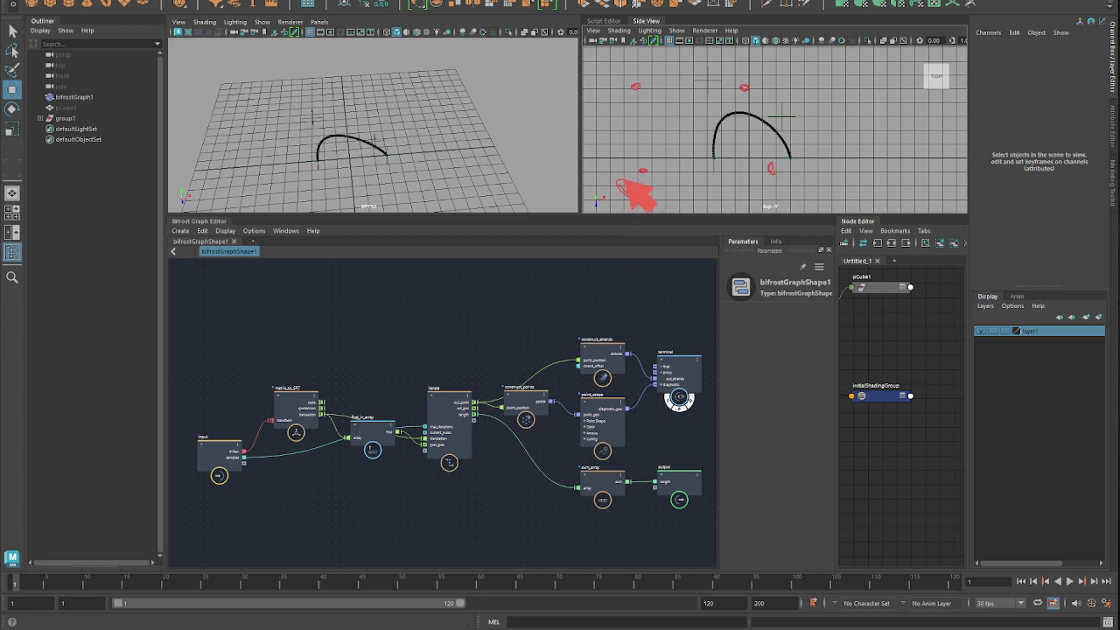
pyautogui.moveTo(602, 72); pyautogui.dragTo(601, 64)
pyautogui.moveTo(614, 69); pyautogui.dragTo(616, 76)
pyautogui.moveTo(752, 67); pyautogui.dragTo(747, 60)
pyautogui.moveTo(763, 64); pyautogui.dragTo(769, 70)
pyautogui.moveTo(781, 189)
pyautogui.mouseDown()
pyautogui.moveTo(787, 173)
pyautogui.moveTo(807, 196)
pyautogui.mouseUp()
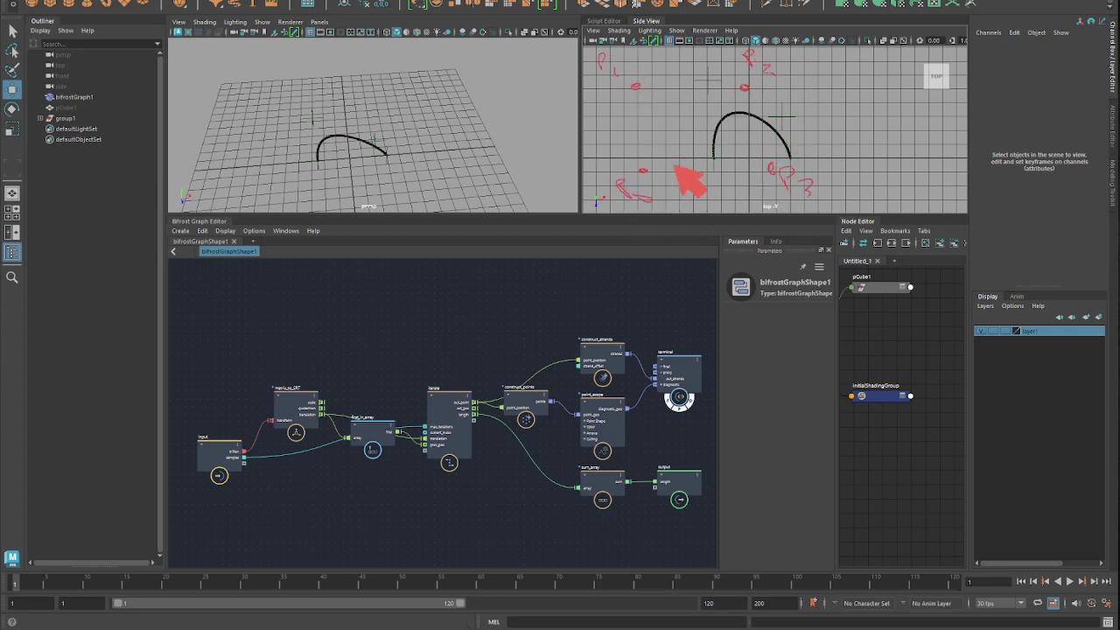
pyautogui.moveTo(642, 171)
pyautogui.mouseDown()
pyautogui.moveTo(638, 94)
pyautogui.moveTo(744, 88)
pyautogui.mouseUp()
pyautogui.moveTo(785, 150); pyautogui.dragTo(757, 110)
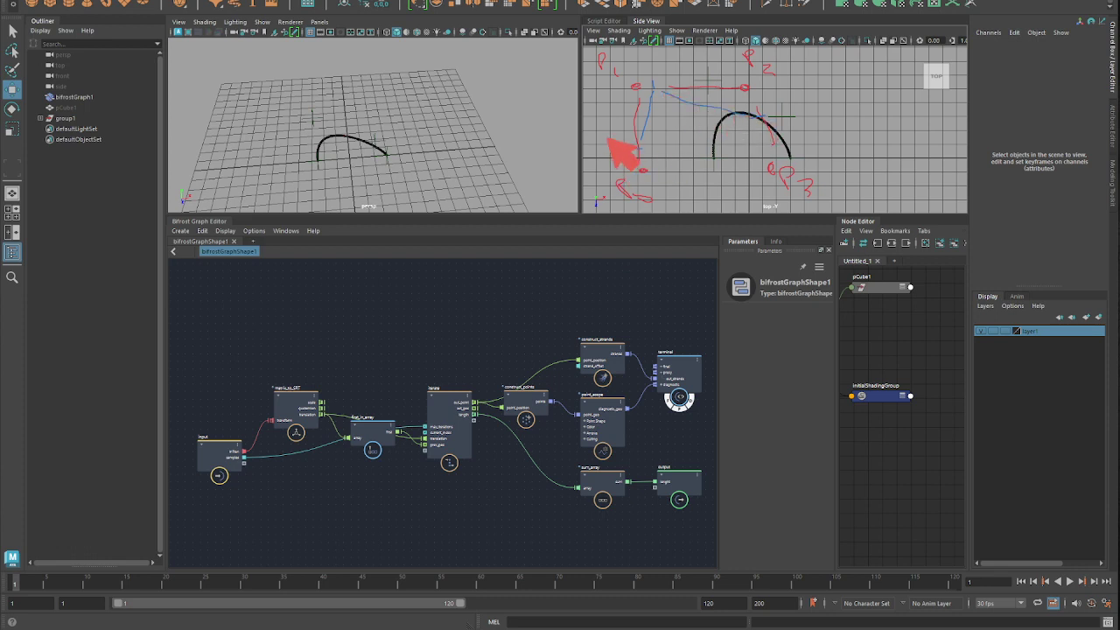
pyautogui.moveTo(605, 142); pyautogui.dragTo(623, 142)
pyautogui.moveTo(650, 58); pyautogui.dragTo(654, 69)
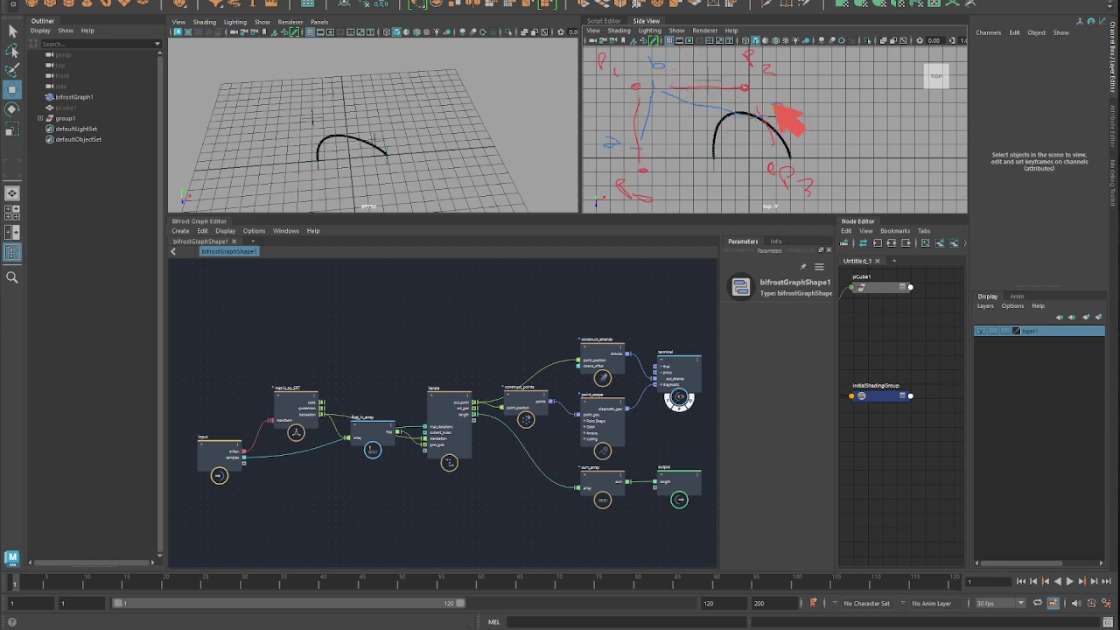
pyautogui.moveTo(778, 104); pyautogui.dragTo(782, 112)
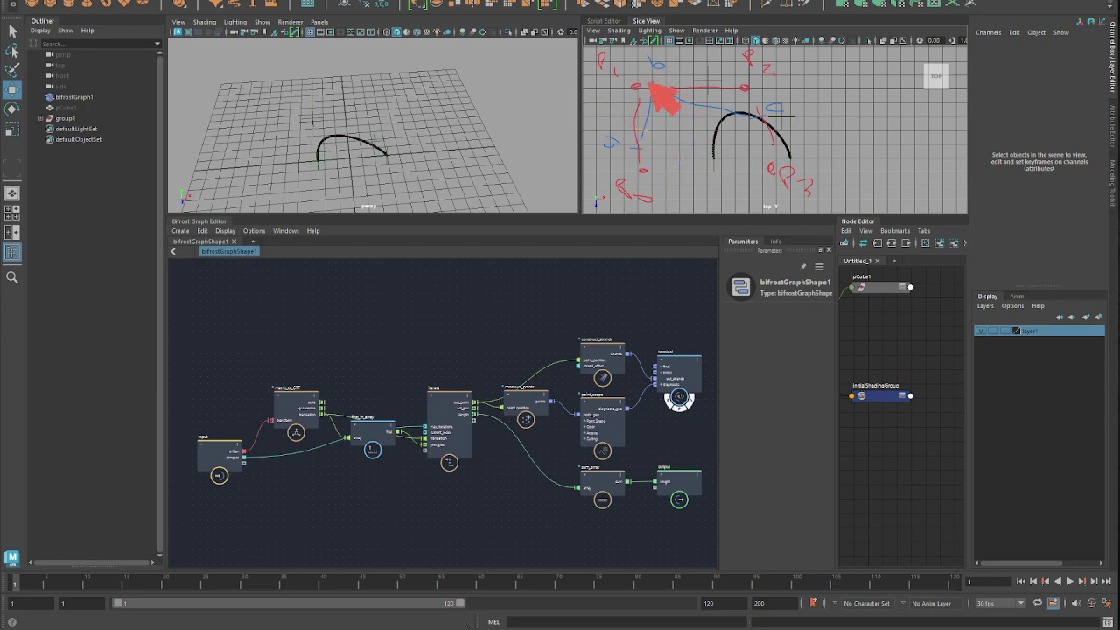
pyautogui.moveTo(609, 127)
pyautogui.mouseDown()
pyautogui.moveTo(610, 116)
pyautogui.moveTo(621, 125)
pyautogui.mouseUp()
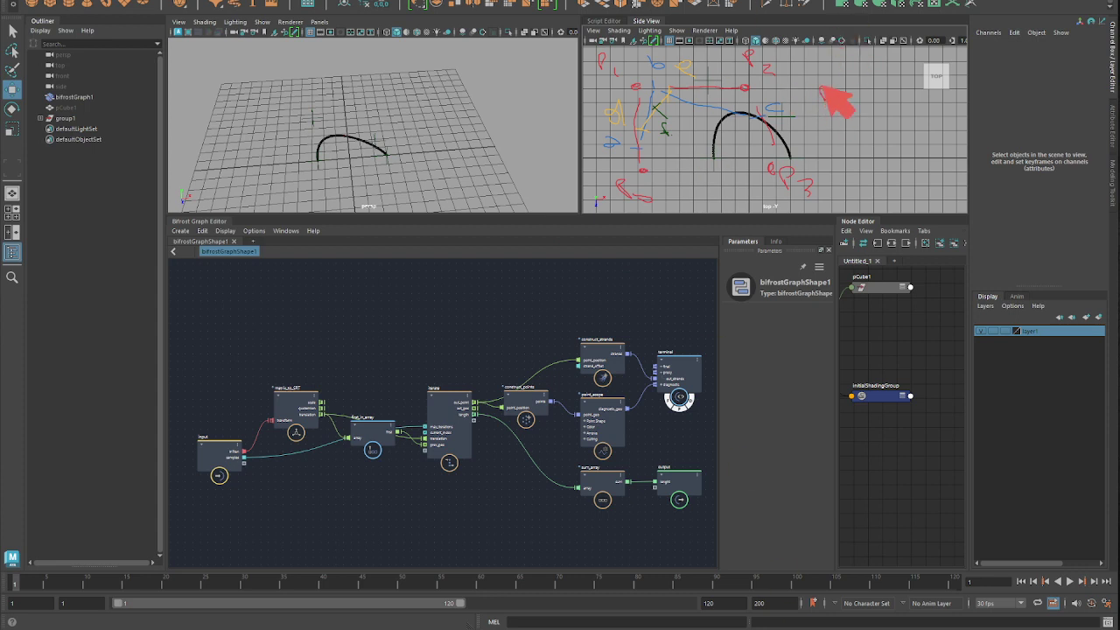
pyautogui.moveTo(831, 93); pyautogui.dragTo(833, 98)
pyautogui.moveTo(860, 88); pyautogui.dragTo(879, 101)
pyautogui.moveTo(886, 85)
pyautogui.mouseDown()
pyautogui.moveTo(904, 104)
pyautogui.moveTo(865, 94)
pyautogui.moveTo(929, 100)
pyautogui.mouseUp()
pyautogui.moveTo(923, 85); pyautogui.dragTo(934, 93)
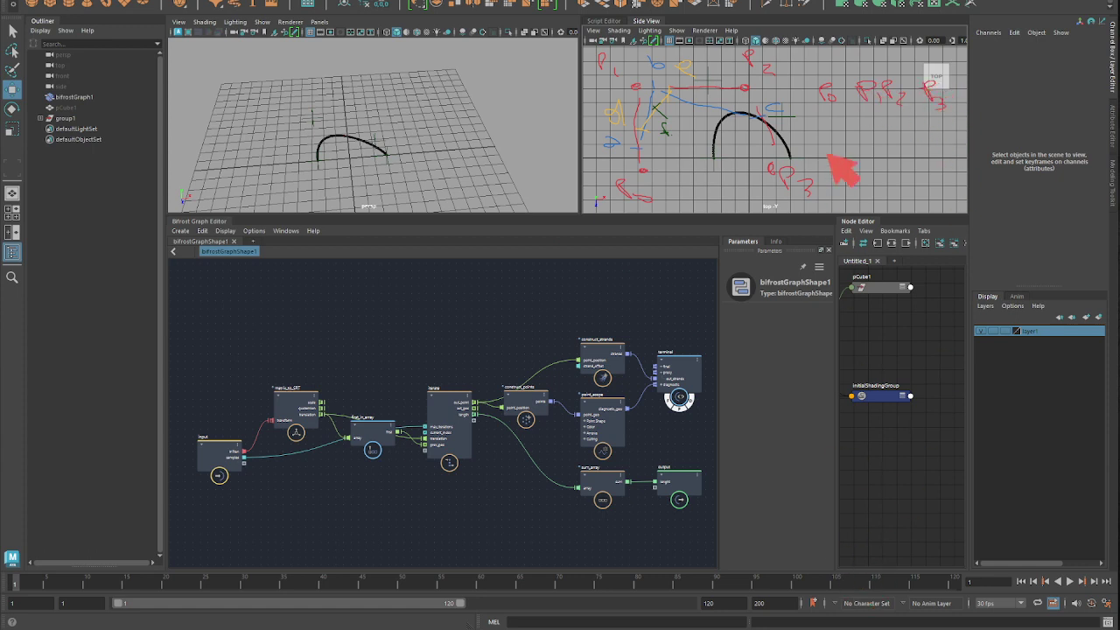
pyautogui.moveTo(865, 107); pyautogui.dragTo(944, 119)
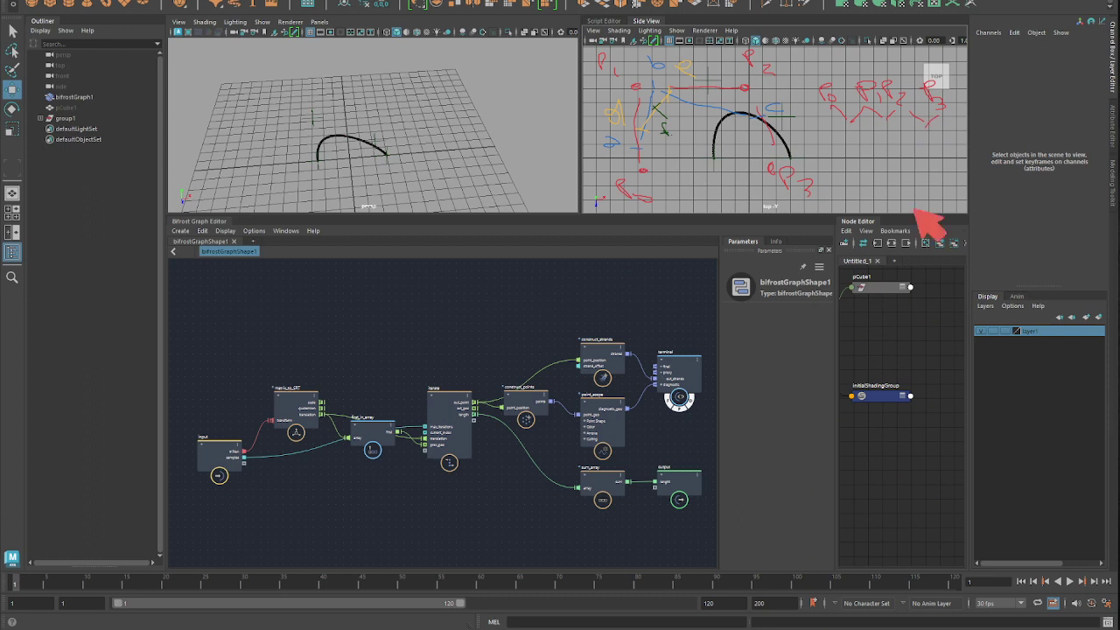
pyautogui.moveTo(838, 132)
pyautogui.mouseDown()
pyautogui.moveTo(920, 142)
pyautogui.moveTo(871, 156)
pyautogui.moveTo(936, 153)
pyautogui.mouseUp()
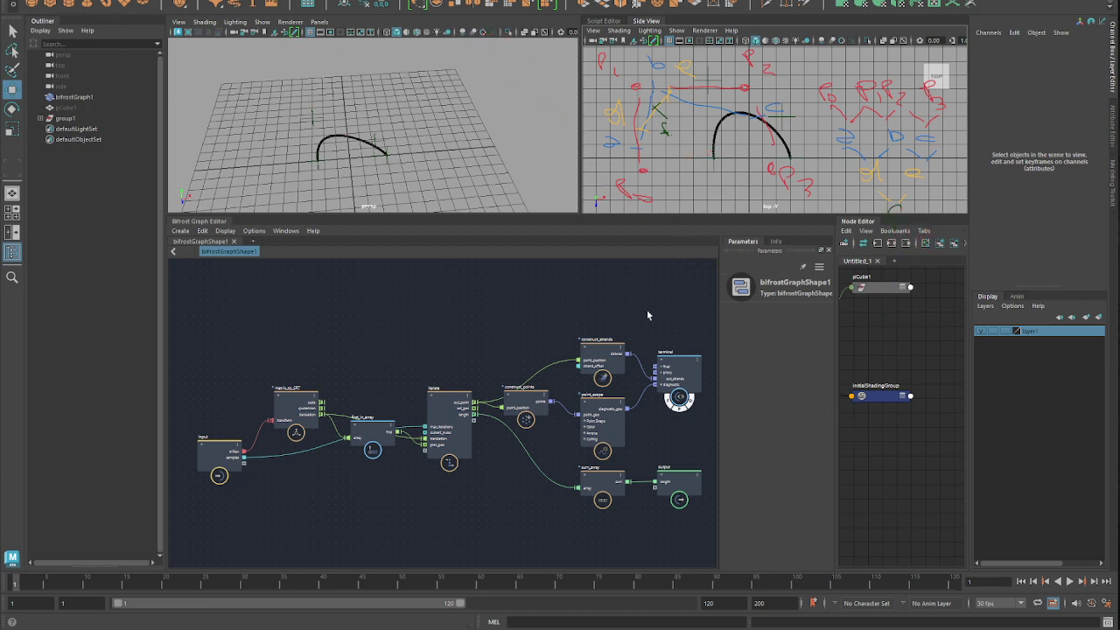
# Start a new scene without saving the changes to the current one
pyautogui.click(27, 0)
pyautogui.click(43, 0)
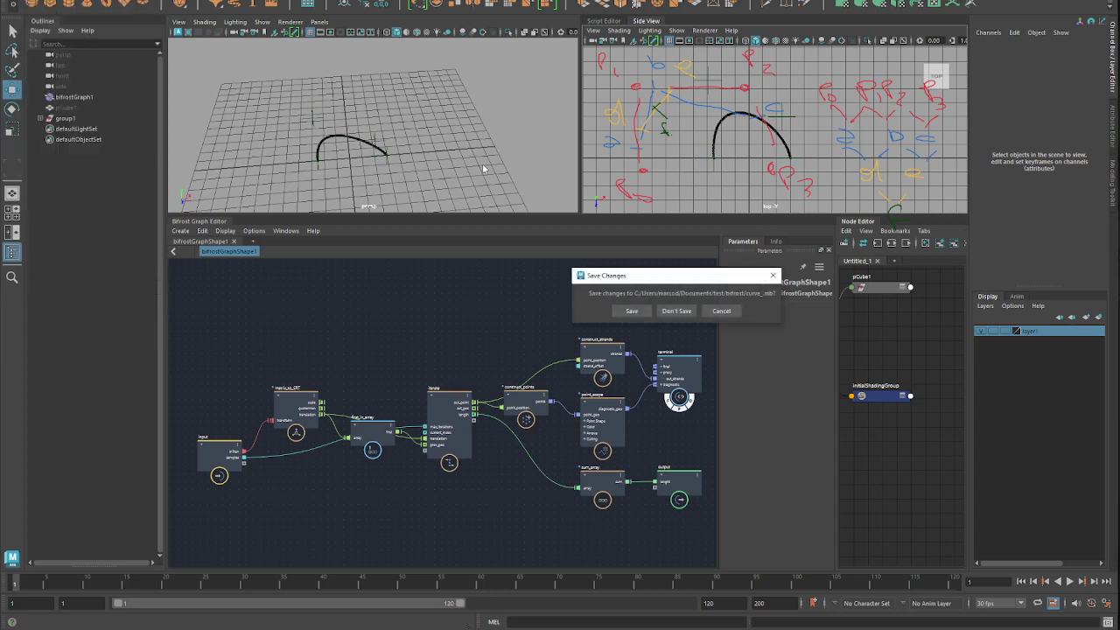
pyautogui.click(675, 310)
# Create a locator at about X 1.5, Z 2.9, then duplicate it and move the copy to about X -1.1, Z -3.1
pyautogui.keyDown('alt'); pyautogui.moveTo(349, 131); pyautogui.dragTo(376, 198); pyautogui.keyUp('alt')
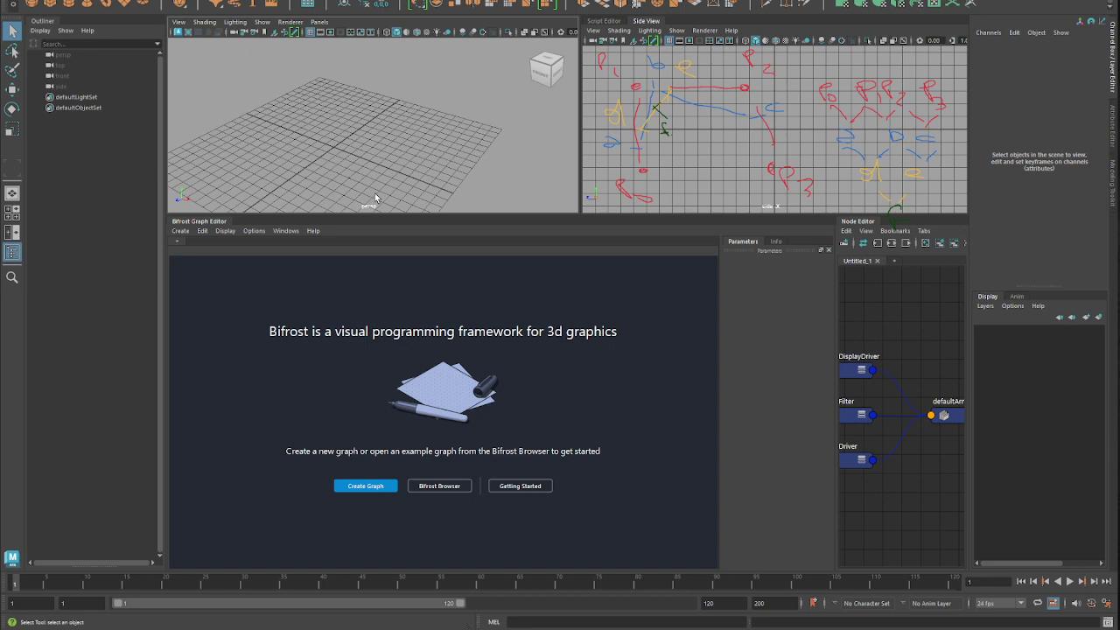
pyautogui.keyDown('alt'); pyautogui.moveTo(374, 125); pyautogui.dragTo(368, 137); pyautogui.keyUp('alt')
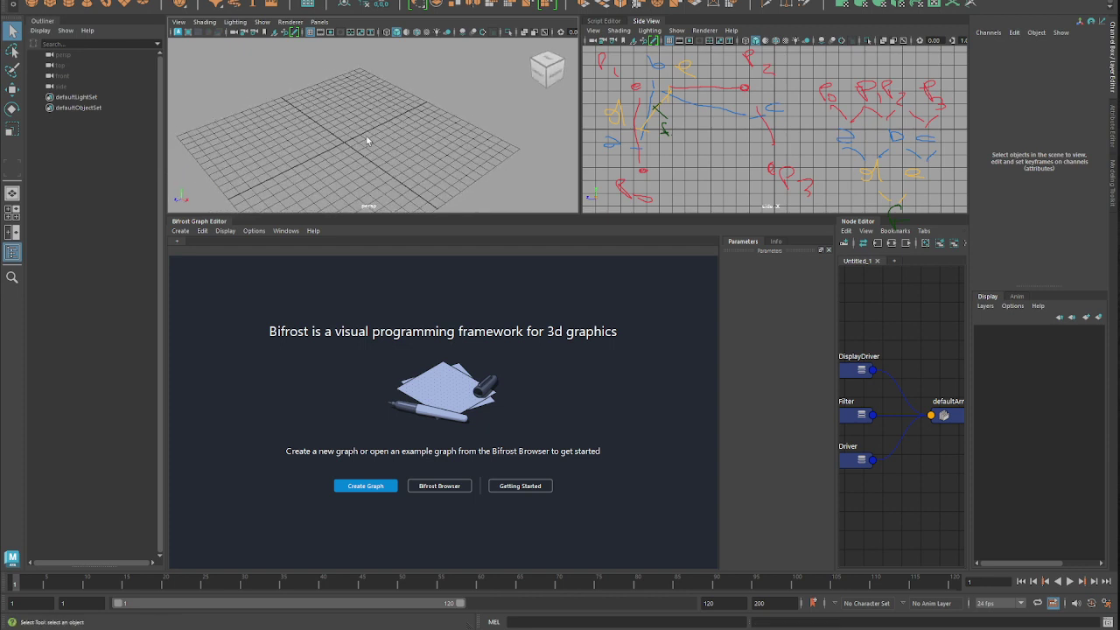
pyautogui.press('space')
pyautogui.moveTo(288, 109); pyautogui.dragTo(315, 290)
pyautogui.press('w')
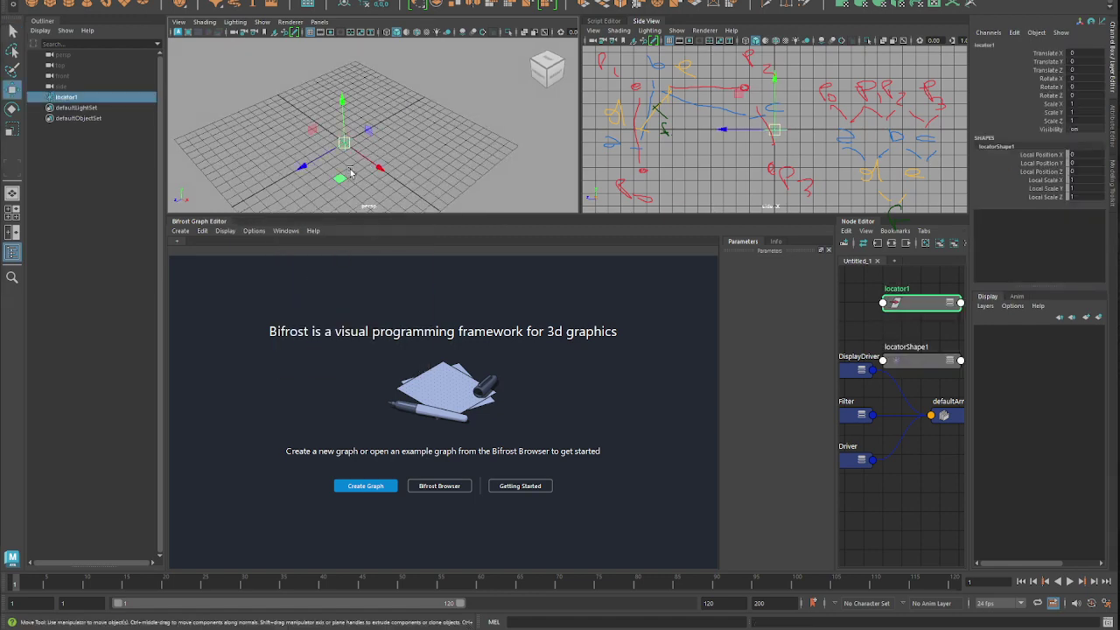
pyautogui.keyDown('alt'); pyautogui.moveTo(351, 180); pyautogui.dragTo(284, 177); pyautogui.keyUp('alt')
pyautogui.hotkey('ctrl', 'd')
pyautogui.moveTo(313, 181); pyautogui.dragTo(332, 180, button='middle')
# Create a new Bifrost graph and add a value node between its input and output nodes
pyautogui.click(350, 485)
pyautogui.click(462, 206)
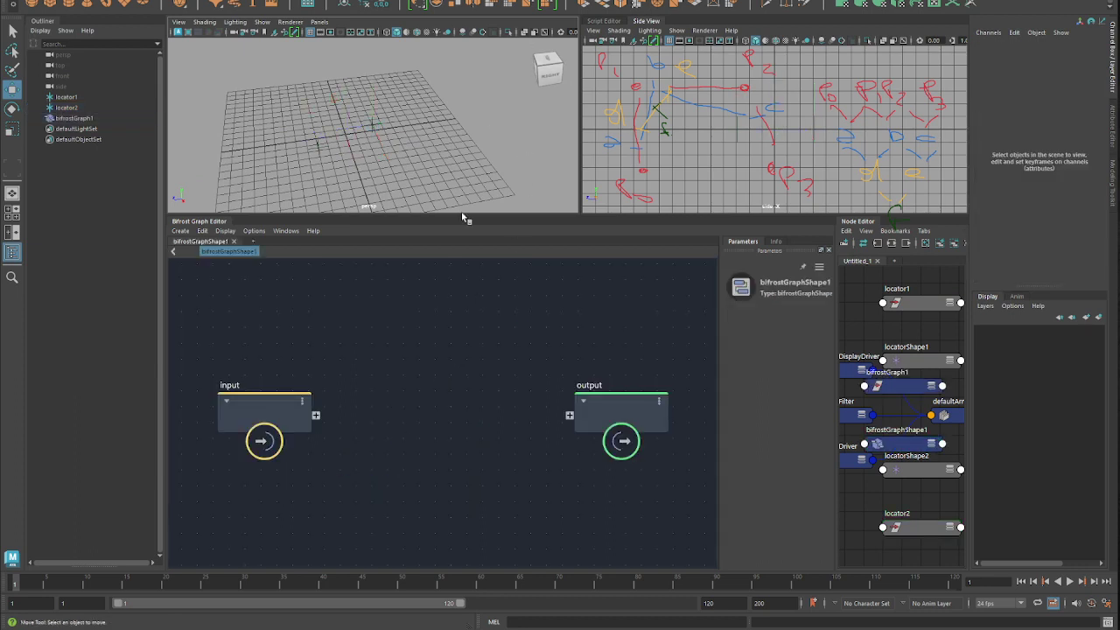
pyautogui.press('Tab')
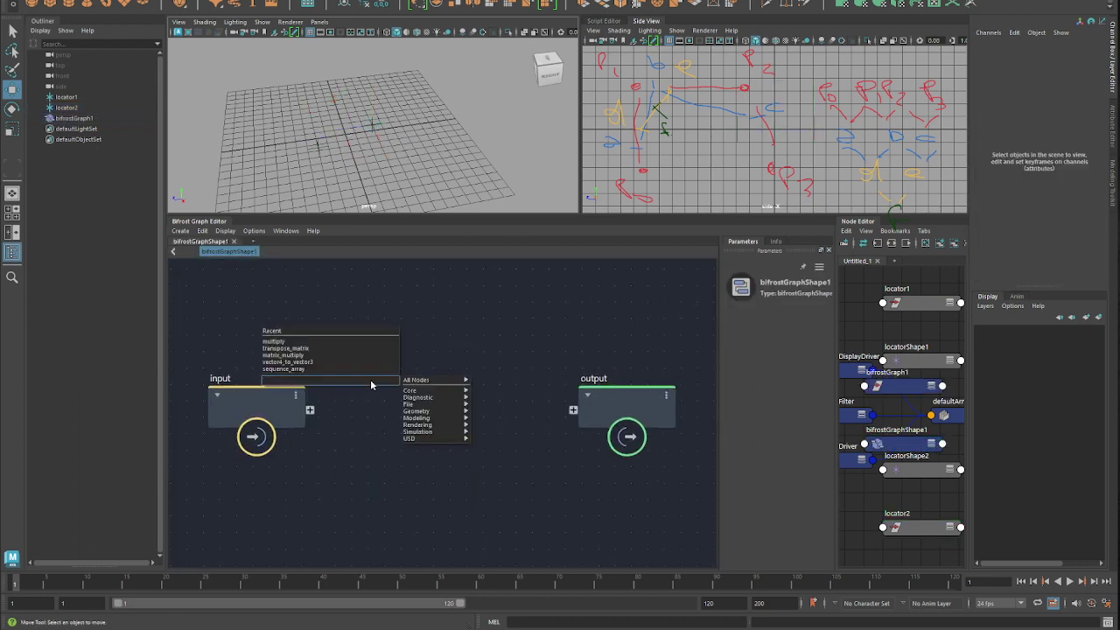
pyautogui.write('value')
pyautogui.press('Down')
pyautogui.press('Down')
pyautogui.press('Down')
pyautogui.press('Down')
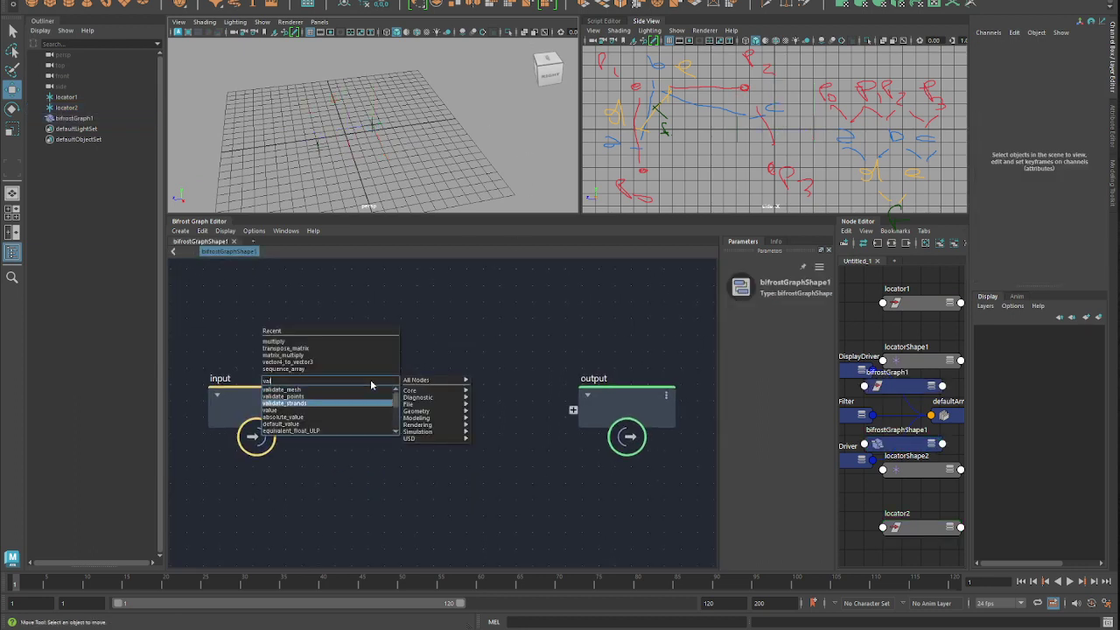
pyautogui.press('Return')
pyautogui.moveTo(371, 383); pyautogui.dragTo(457, 360)
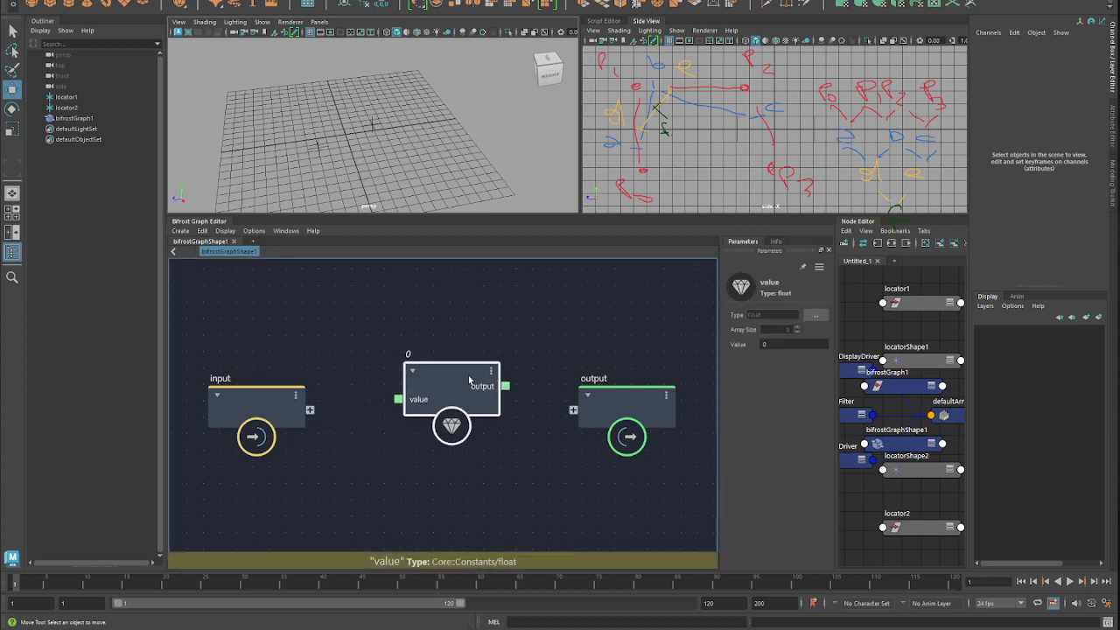
# Set the value node's type to an array of 4x4 floating-point matrices
pyautogui.click(817, 315)
pyautogui.click(543, 204)
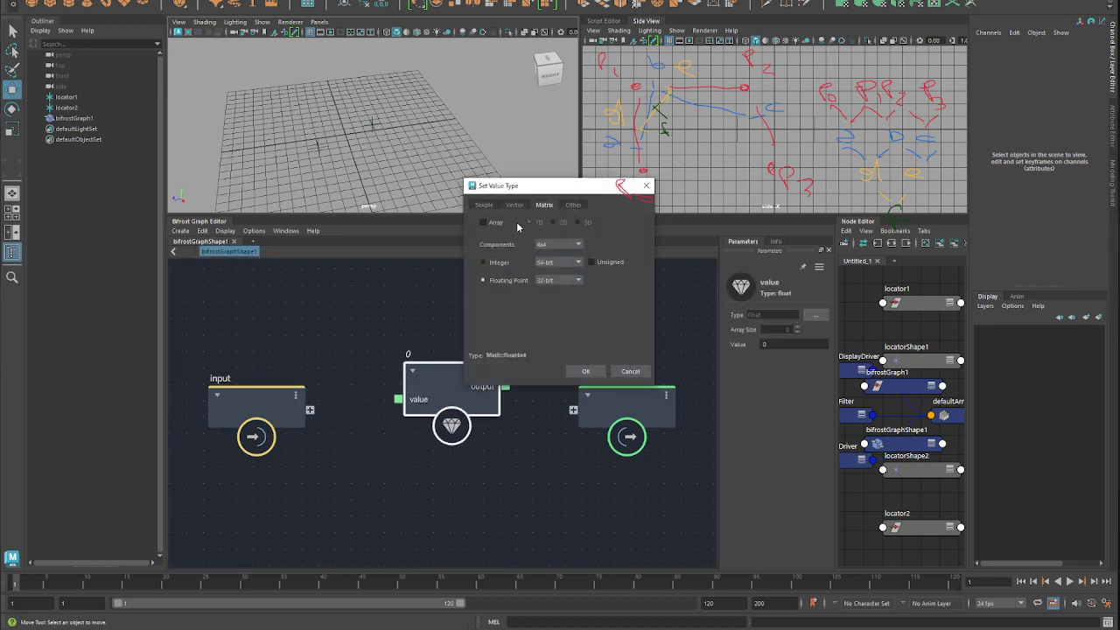
pyautogui.click(583, 372)
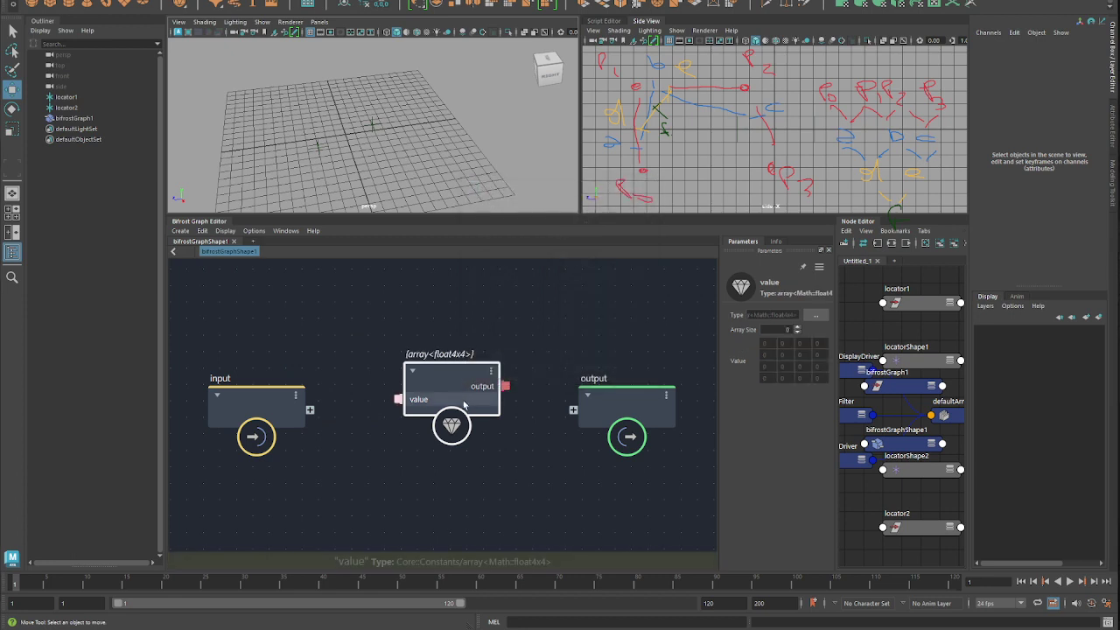
# Expose the value node's value port on the graph's input node and rename the new port inTransform
pyautogui.moveTo(398, 400); pyautogui.dragTo(285, 413)
pyautogui.doubleClick(287, 410)
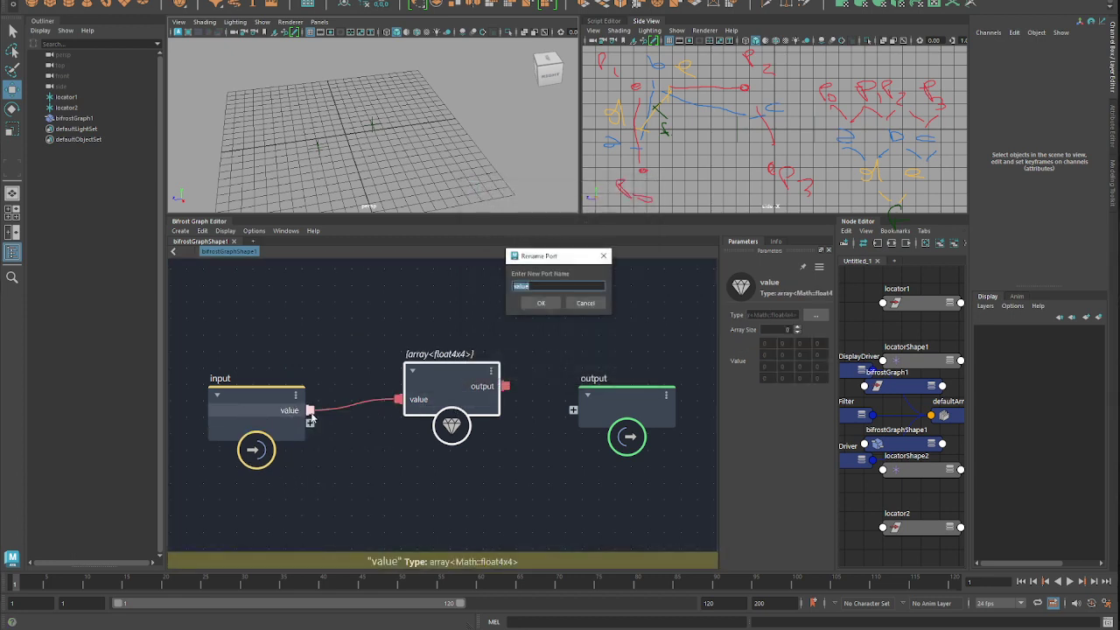
pyautogui.write('in1Transform')
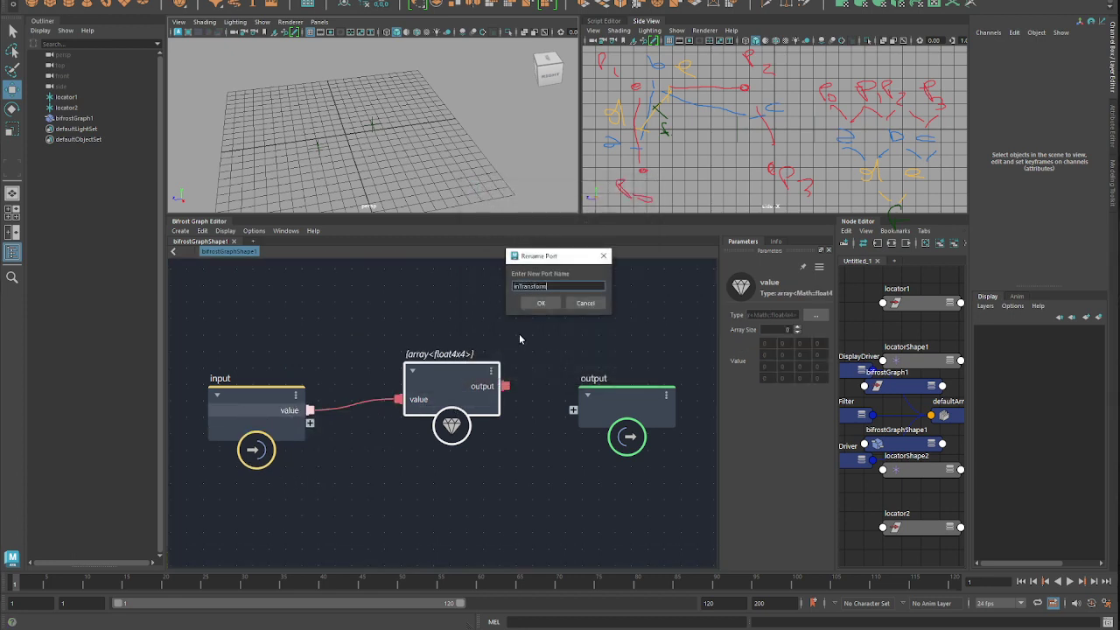
pyautogui.press('Return')
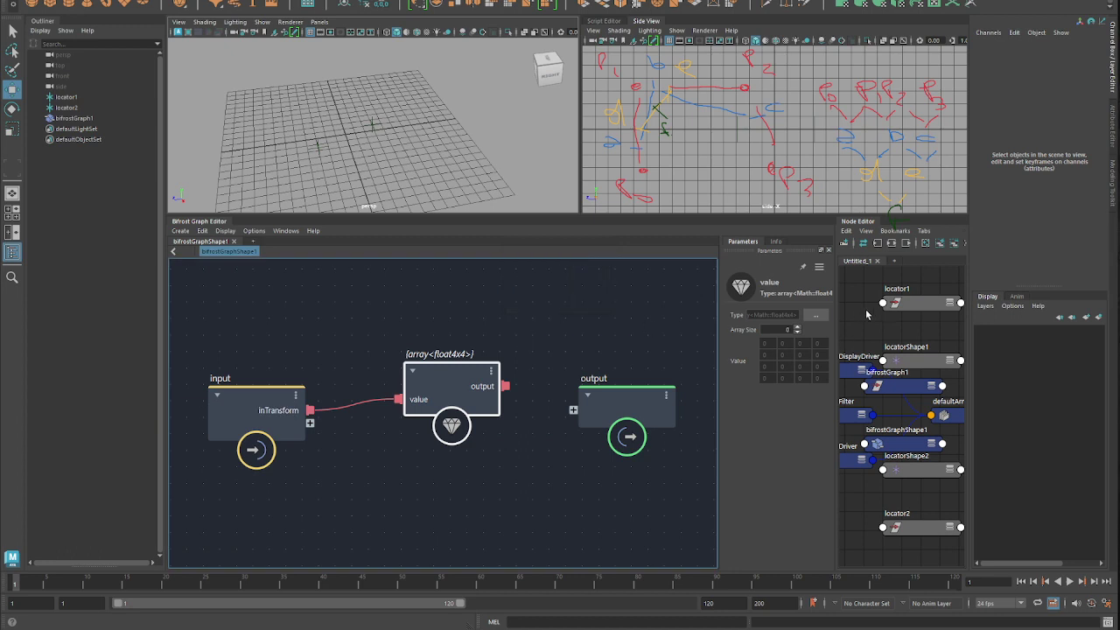
# Widen the Node Editor and arrange locator1, locator2 and bifrostGraphShape1 together, clear of the other nodes
pyautogui.moveTo(835, 314); pyautogui.dragTo(550, 303)
pyautogui.keyDown('alt'); pyautogui.moveTo(760, 348); pyautogui.dragTo(765, 338, button='middle'); pyautogui.keyUp('alt')
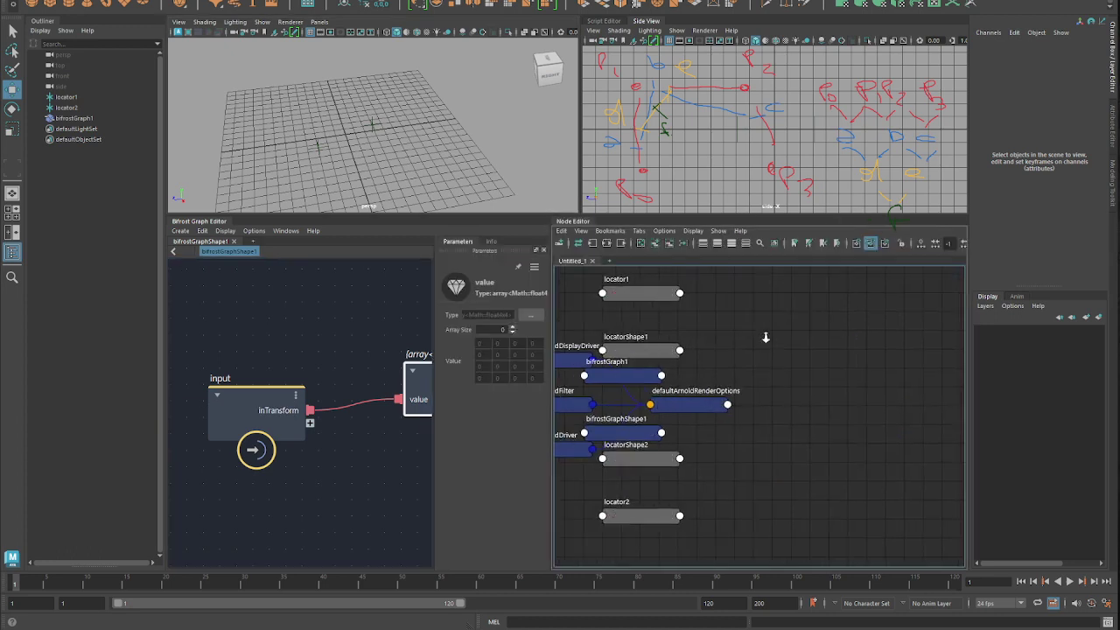
pyautogui.moveTo(616, 349); pyautogui.dragTo(756, 324)
pyautogui.moveTo(617, 519); pyautogui.dragTo(825, 525)
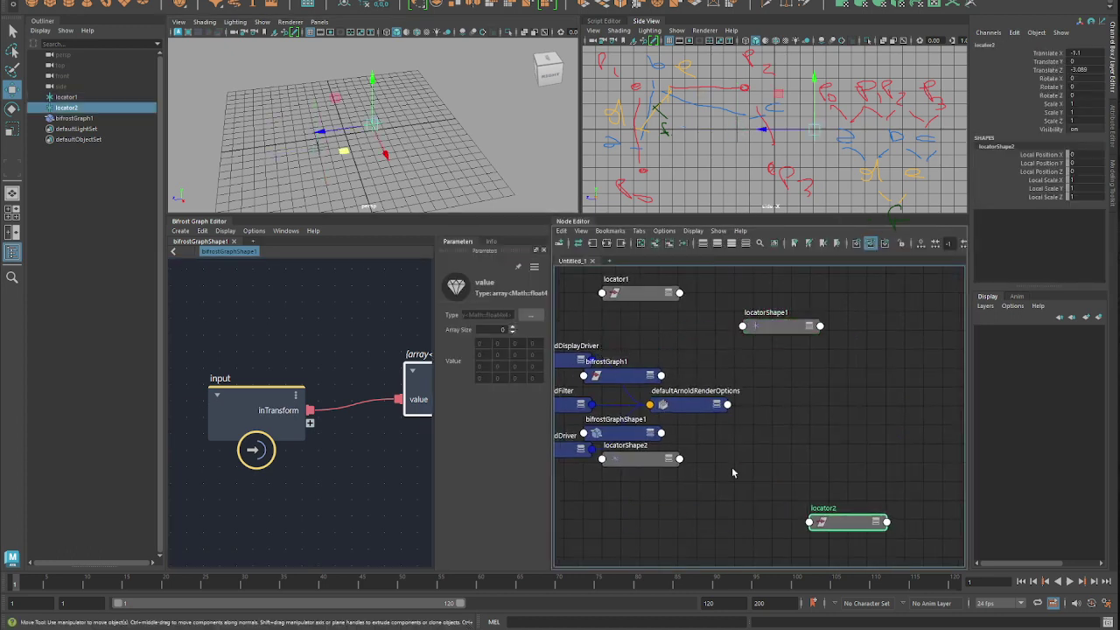
pyautogui.keyDown('alt'); pyautogui.moveTo(727, 461); pyautogui.dragTo(810, 455, button='middle'); pyautogui.keyUp('alt')
pyautogui.click(723, 291)
pyautogui.moveTo(723, 291); pyautogui.dragTo(901, 481)
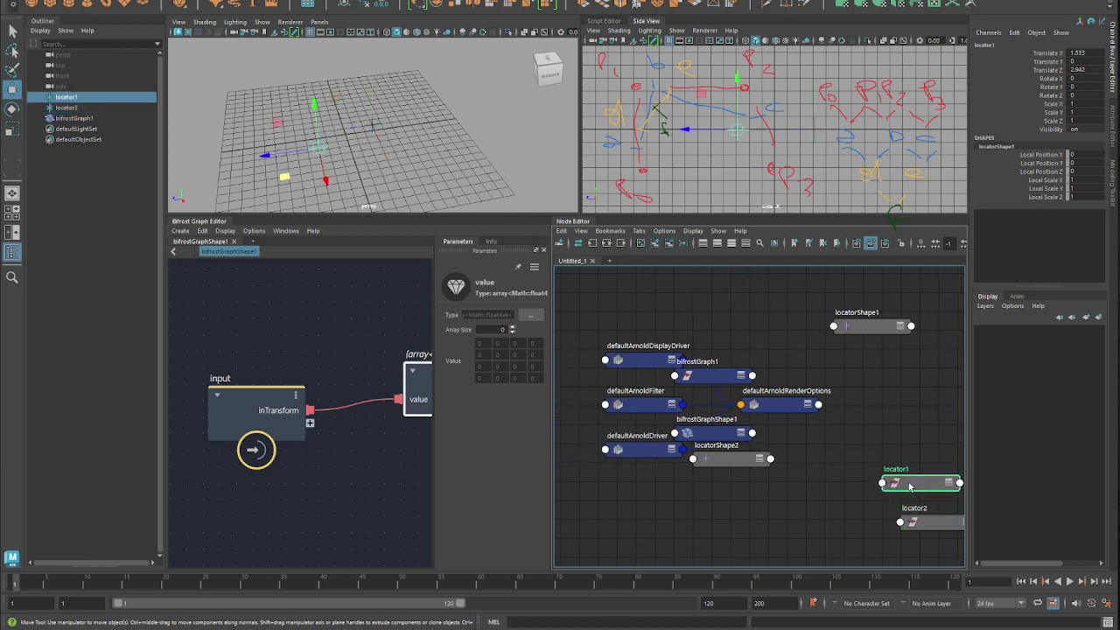
pyautogui.keyDown('alt'); pyautogui.moveTo(796, 483); pyautogui.dragTo(819, 412, button='middle'); pyautogui.keyUp('alt')
pyautogui.moveTo(719, 376); pyautogui.dragTo(920, 378)
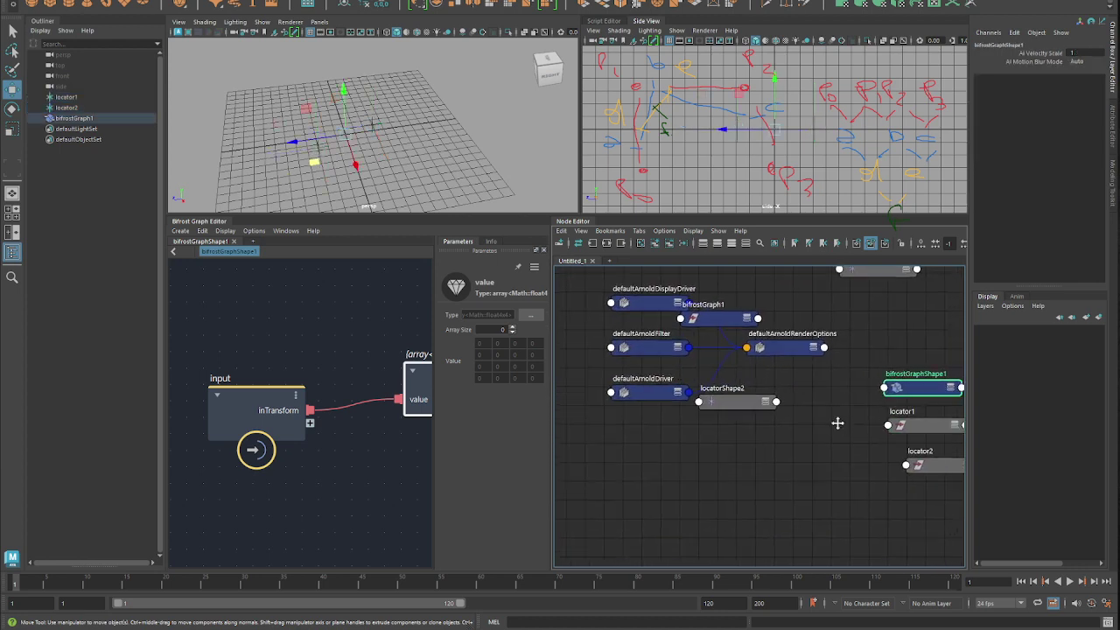
pyautogui.keyDown('alt'); pyautogui.moveTo(835, 420); pyautogui.dragTo(660, 412, button='middle'); pyautogui.keyUp('alt')
pyautogui.moveTo(745, 369); pyautogui.dragTo(875, 407)
pyautogui.keyDown('alt'); pyautogui.moveTo(858, 488); pyautogui.dragTo(744, 428, button='middle'); pyautogui.keyUp('alt')
# Connect locator1's World Matrix[0] to the first In Transform element of bifrostGraphShape1
pyautogui.click(709, 375)
pyautogui.moveTo(805, 547)
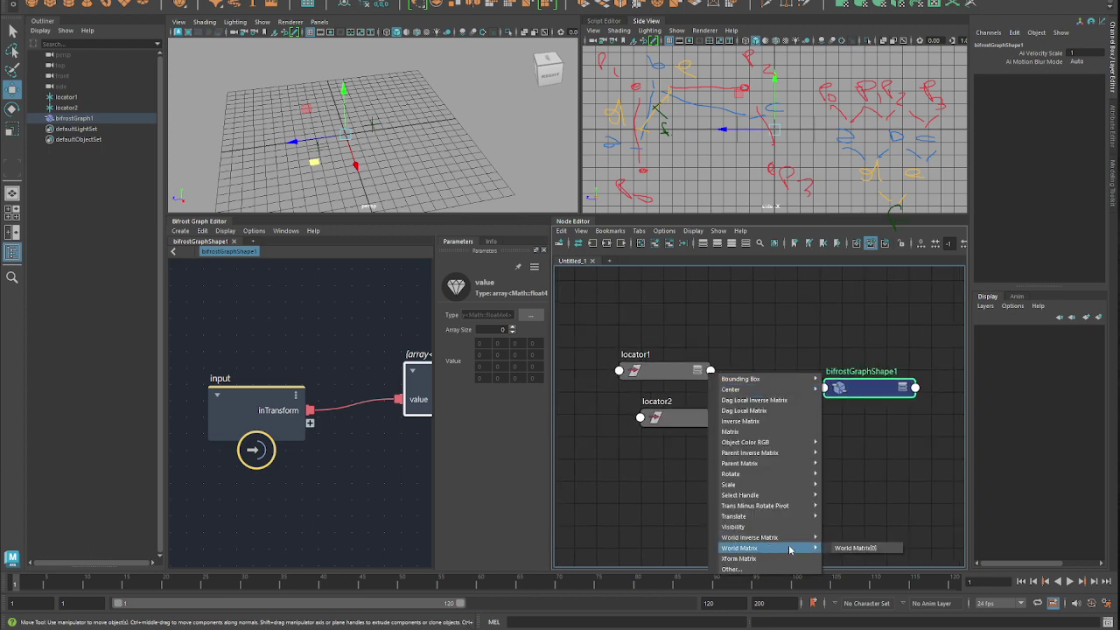
pyautogui.click(866, 548)
pyautogui.click(824, 388)
pyautogui.click(824, 387)
pyautogui.moveTo(887, 395)
pyautogui.click(931, 393)
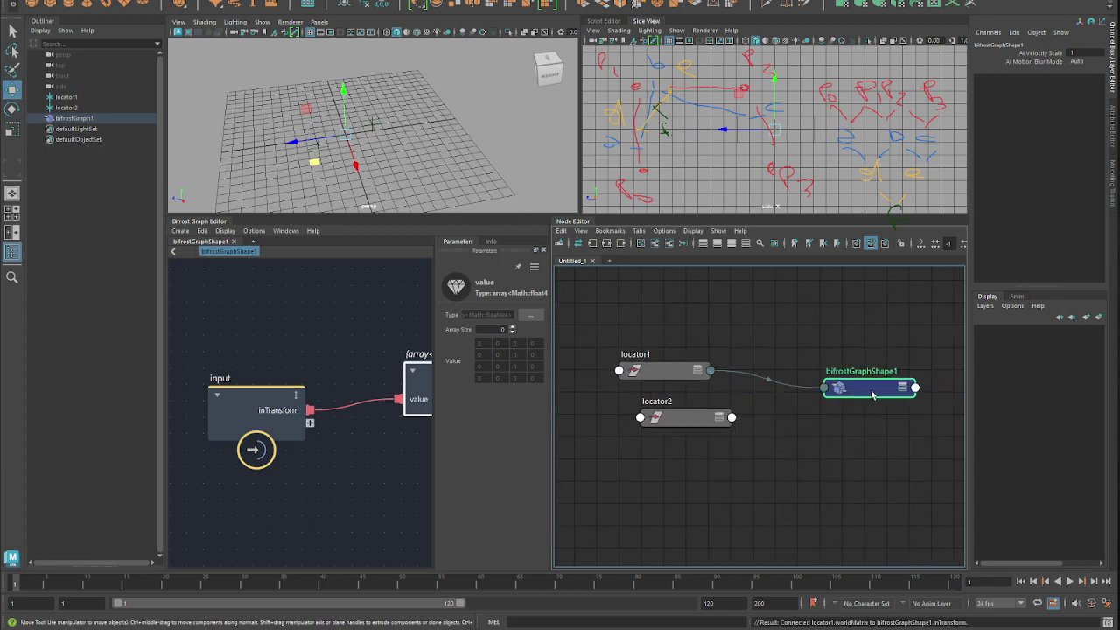
# Expand bifrostGraphShape1's attributes and connect locator2's World Matrix[0] to In Transform[1]
pyautogui.press('2')
pyautogui.click(840, 400)
pyautogui.click(732, 417)
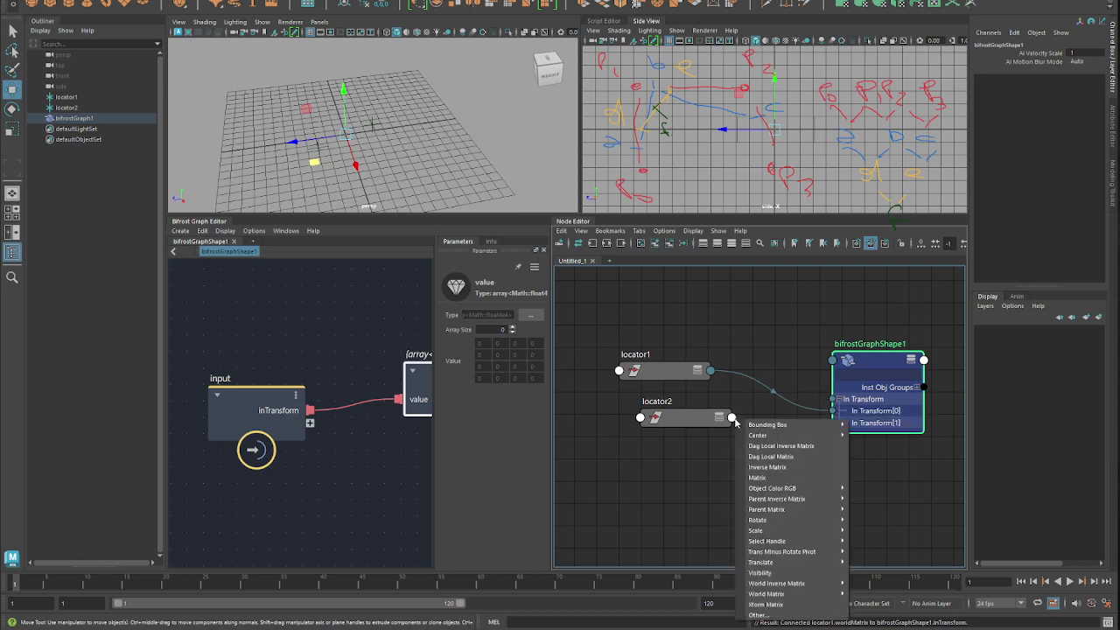
pyautogui.moveTo(809, 594)
pyautogui.click(882, 594)
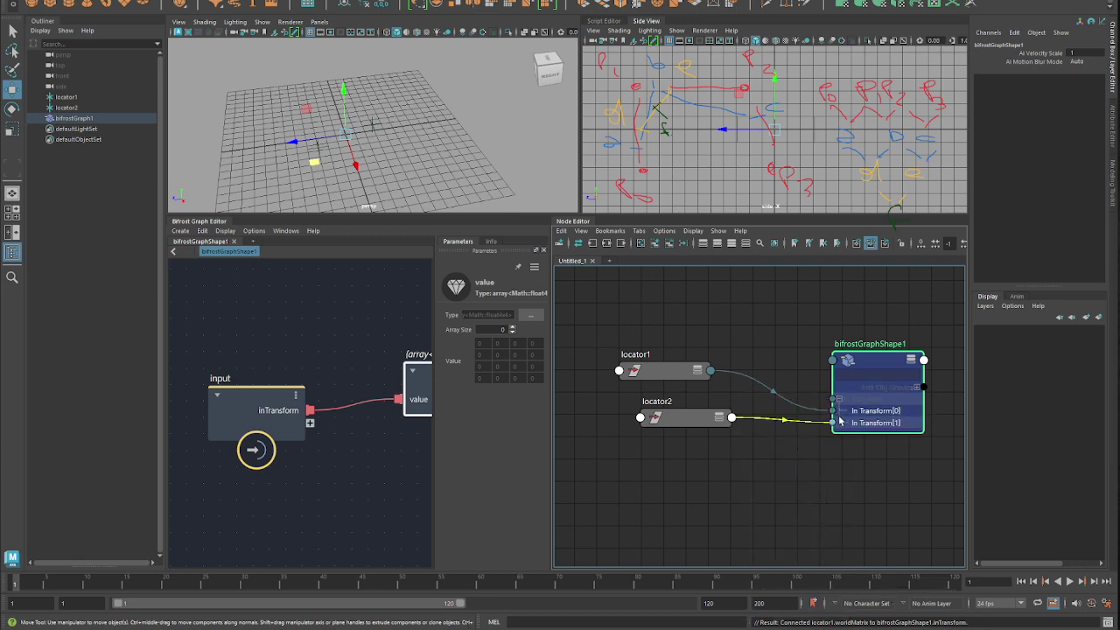
pyautogui.click(840, 421)
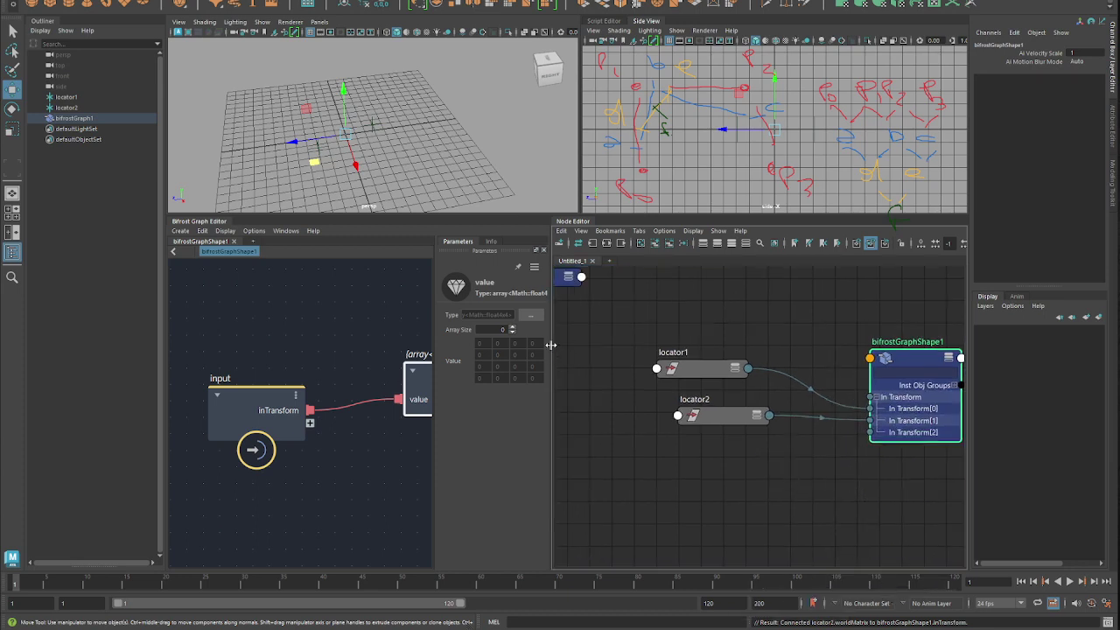
# Widen the Bifrost Graph Editor and move the output node farther away from the value node
pyautogui.moveTo(552, 350); pyautogui.dragTo(761, 350)
pyautogui.scroll(-2, 501, 320)
pyautogui.moveTo(544, 379); pyautogui.dragTo(593, 381)
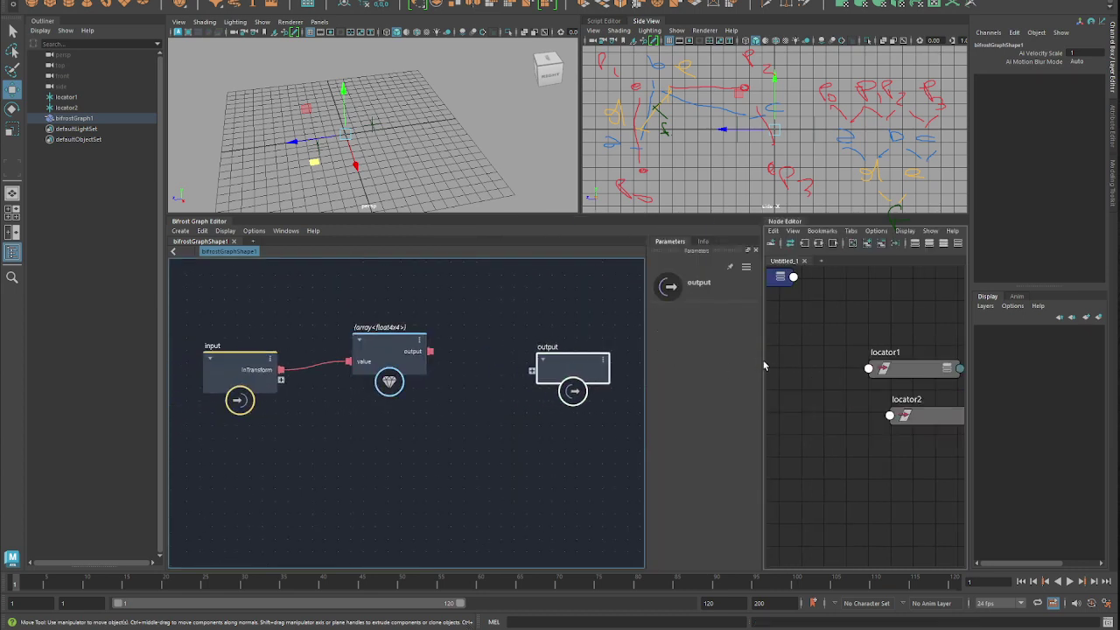
# Widen the Bifrost Graph Editor, space the input and value nodes apart, and delete the output node
pyautogui.moveTo(763, 365); pyautogui.dragTo(893, 366)
pyautogui.moveTo(300, 367); pyautogui.dragTo(200, 494)
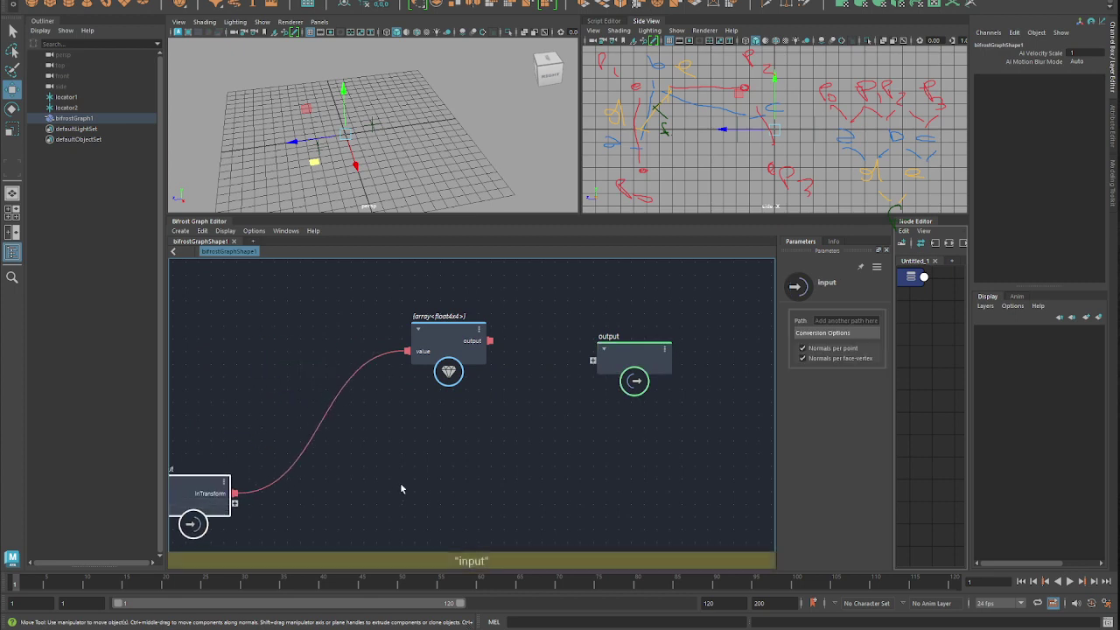
pyautogui.moveTo(446, 332); pyautogui.dragTo(420, 286)
pyautogui.click(652, 369)
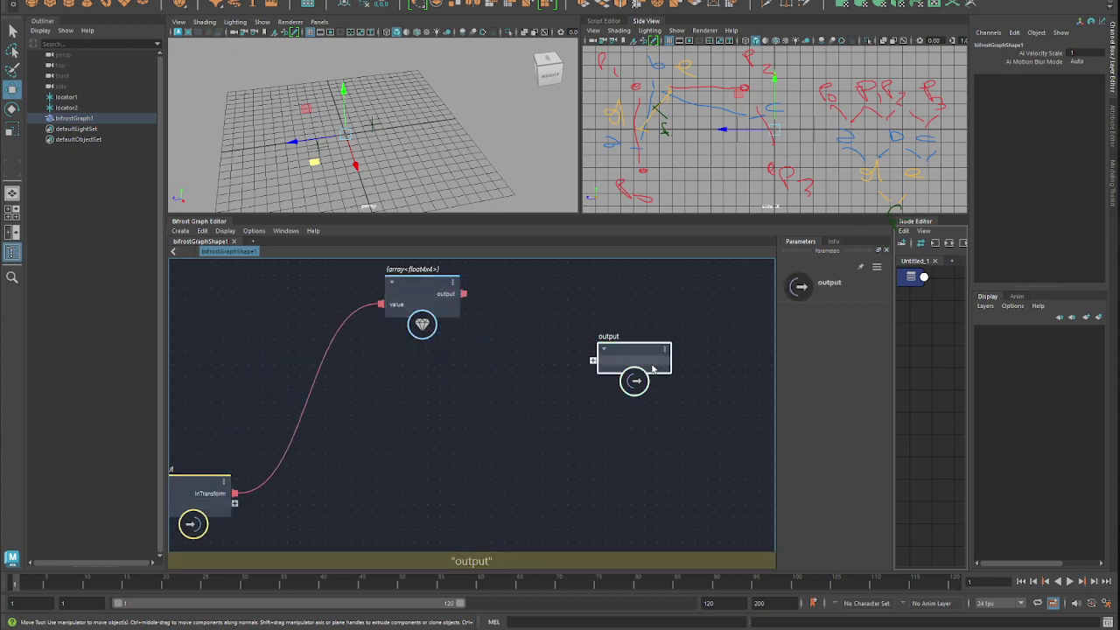
pyautogui.press('Delete')
# Add a matrix_to_SRT node beside the input node
pyautogui.moveTo(466, 476); pyautogui.dragTo(515, 434, button='middle')
pyautogui.press('Tab')
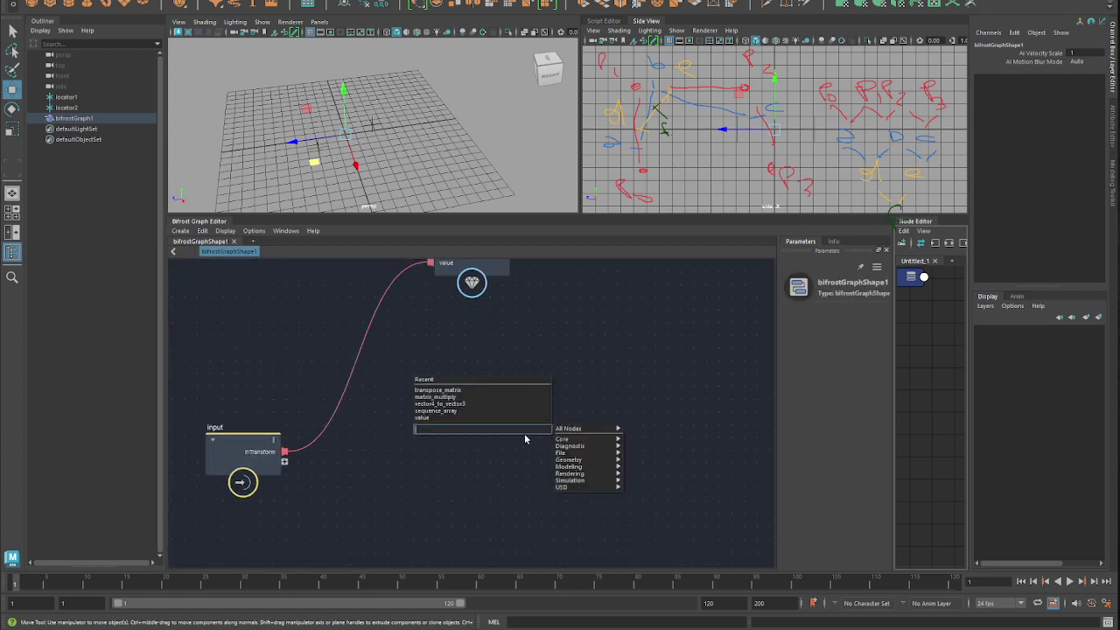
pyautogui.write('matri')
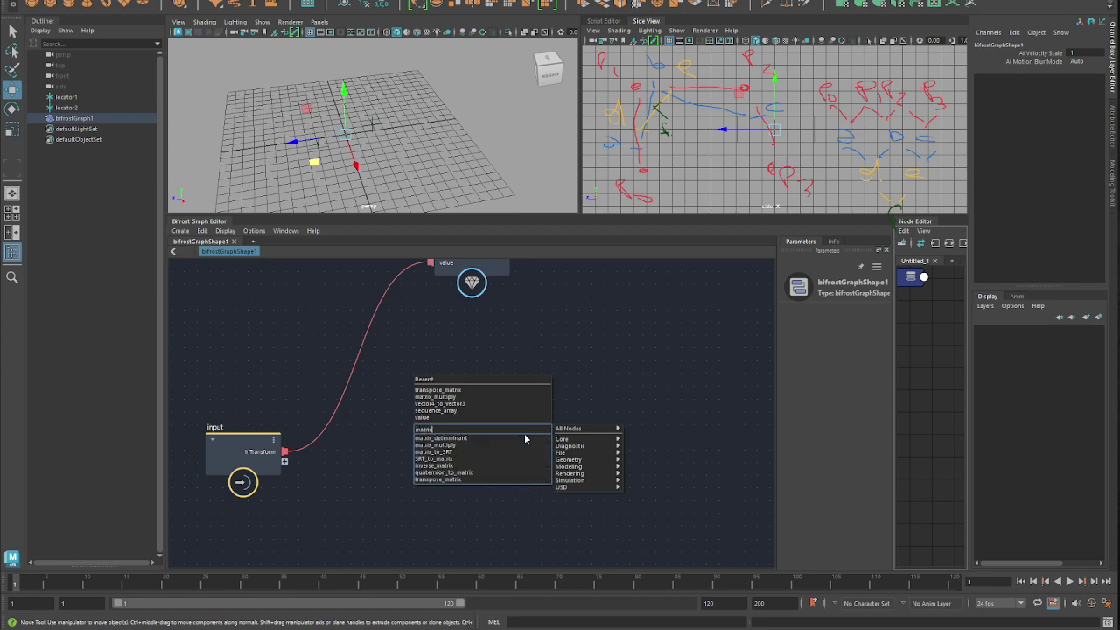
pyautogui.write('x')
pyautogui.press('Down')
pyautogui.press('Down')
pyautogui.press('Down')
pyautogui.press('Return')
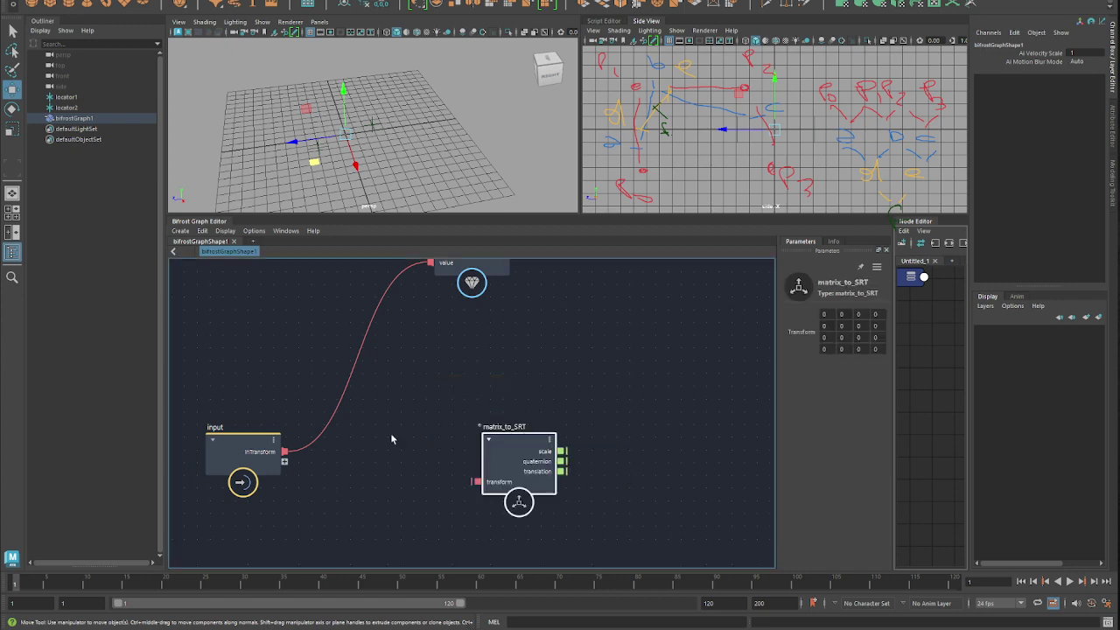
# Connect the input's inTransform to matrix_to_SRT's transform and delete the array<float4x4> value node
pyautogui.moveTo(284, 452); pyautogui.dragTo(457, 385)
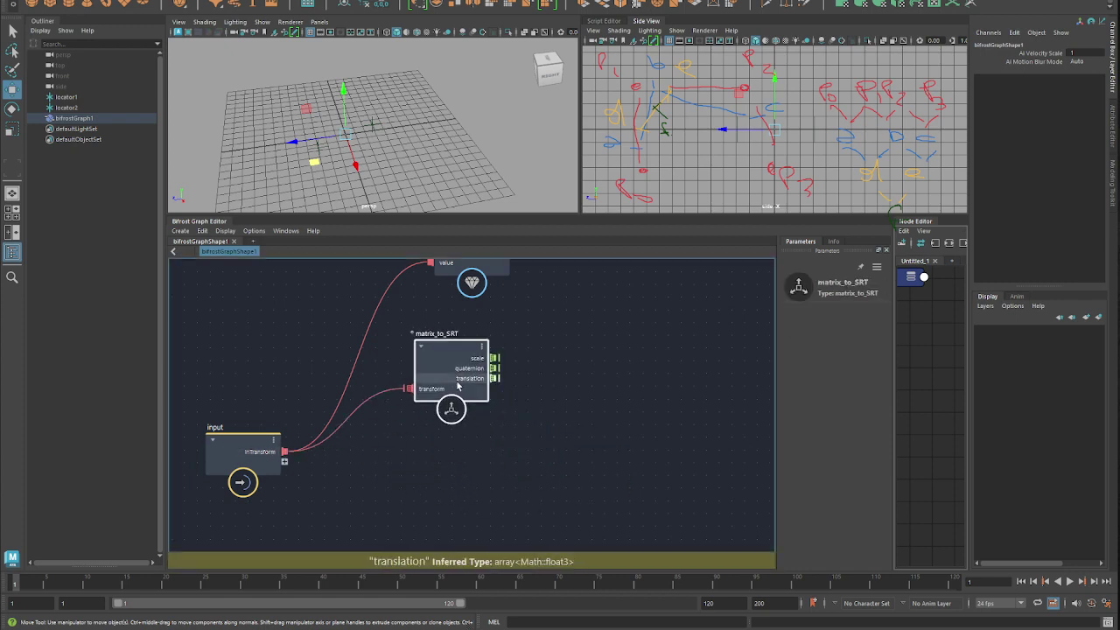
pyautogui.keyDown('alt'); pyautogui.moveTo(457, 386); pyautogui.dragTo(419, 417, button='middle'); pyautogui.keyUp('alt')
pyautogui.click(434, 278)
pyautogui.press('Delete')
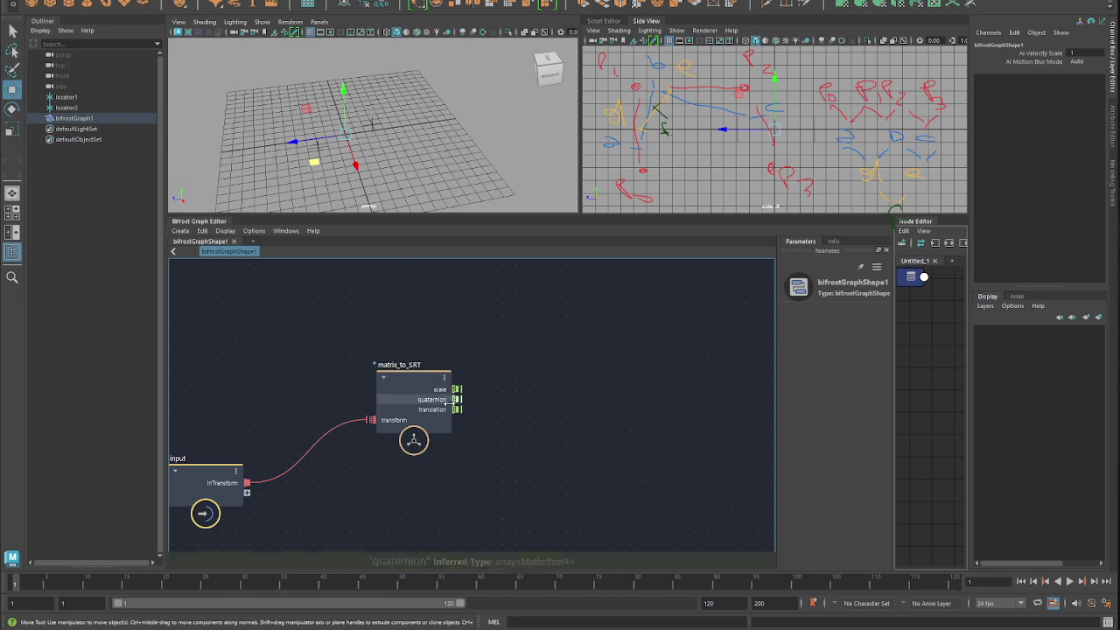
# Add a get_from_array node and place it above and beyond the matrix_to_SRT node
pyautogui.press('Tab')
pyautogui.write('get_f')
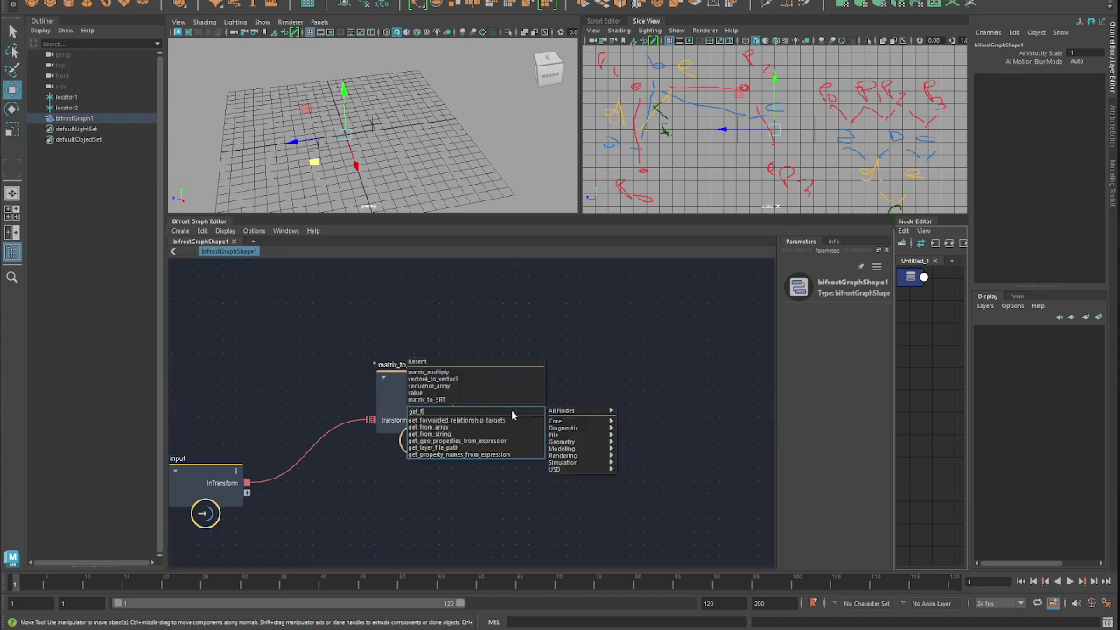
pyautogui.write('ro')
pyautogui.press('Down')
pyautogui.press('Return')
pyautogui.moveTo(531, 442); pyautogui.dragTo(607, 342)
pyautogui.keyDown('alt'); pyautogui.moveTo(600, 391); pyautogui.dragTo(560, 392, button='middle'); pyautogui.keyUp('alt')
pyautogui.click(559, 465)
pyautogui.press('Tab')
pyautogui.write('f')
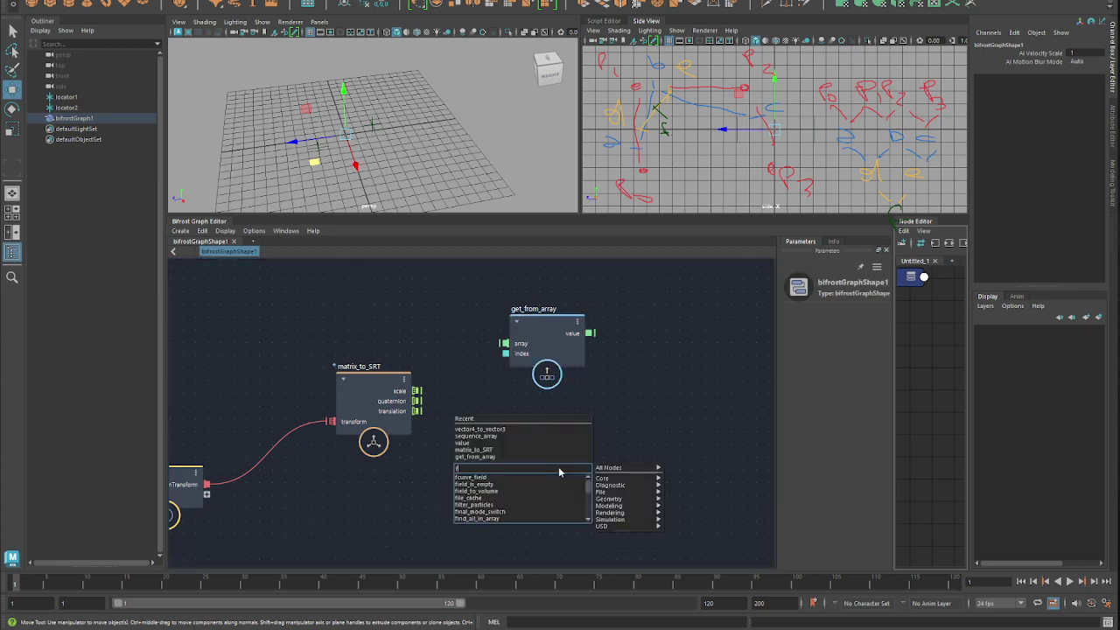
pyautogui.write('irst')
pyautogui.write('la')
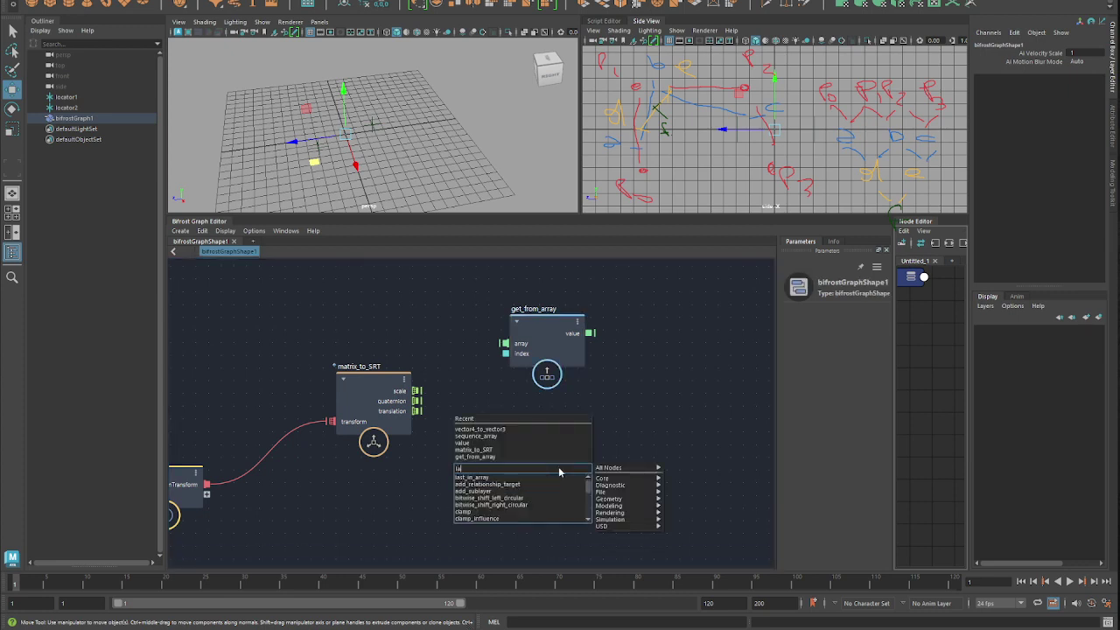
pyautogui.write('st')
pyautogui.press('BackSpace')
pyautogui.press('BackSpace')
pyautogui.press('BackSpace')
pyautogui.press('BackSpace')
pyautogui.press('Escape')
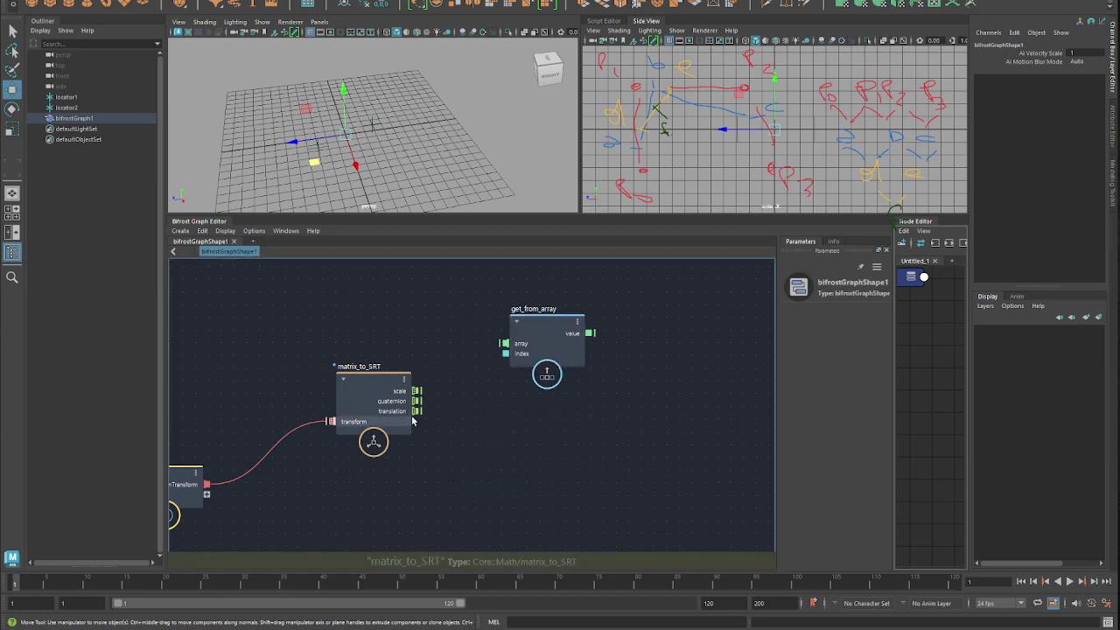
# Feed matrix_to_SRT's translation into get_from_array and into a duplicate of that node placed below, with its index set to 1
pyautogui.moveTo(417, 411); pyautogui.dragTo(544, 330)
pyautogui.hotkey('ctrl', 'shift', 'd')
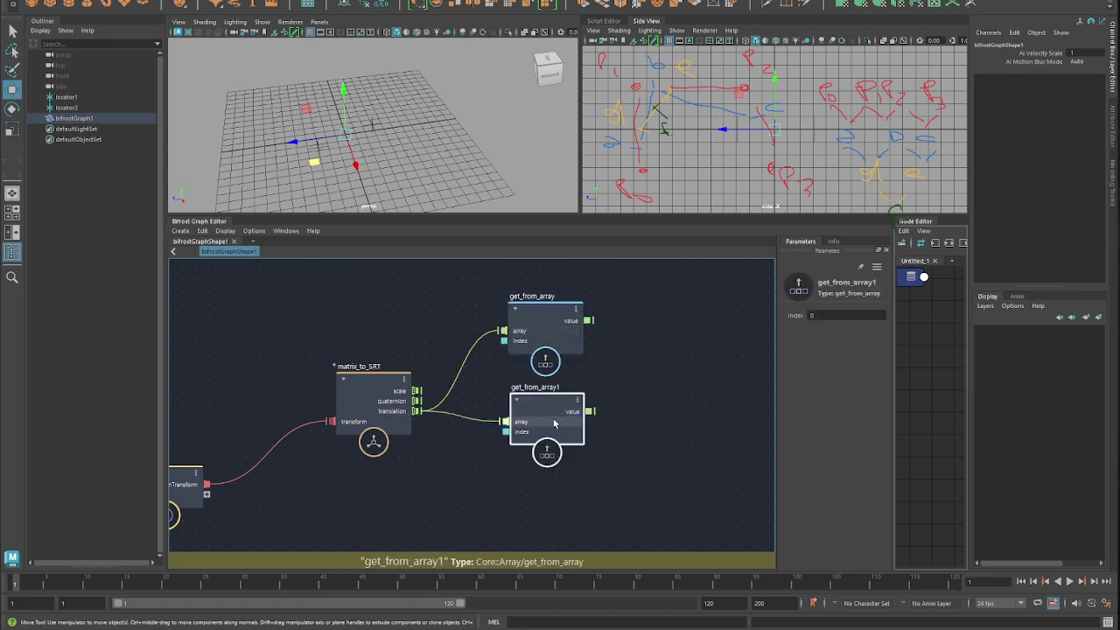
pyautogui.moveTo(555, 422); pyautogui.dragTo(550, 442)
pyautogui.doubleClick(828, 317)
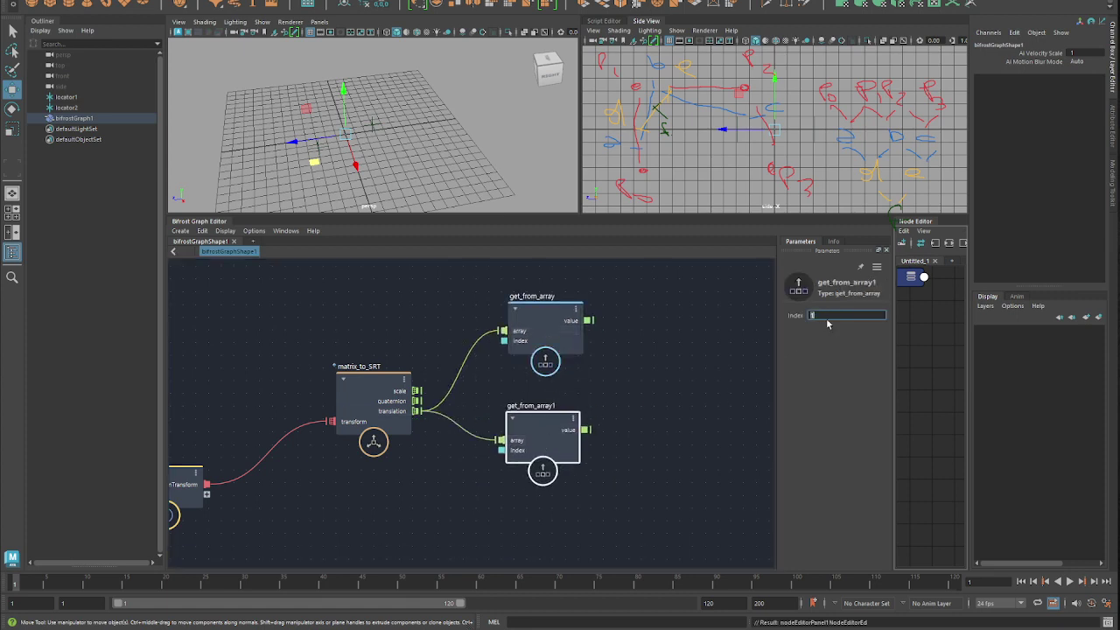
pyautogui.click(569, 348)
# Add a lerp node beyond the two get_from_array nodes
pyautogui.keyDown('alt'); pyautogui.moveTo(587, 376); pyautogui.dragTo(443, 372, button='middle'); pyautogui.keyUp('alt')
pyautogui.scroll(1, 443, 372)
pyautogui.click(535, 345)
pyautogui.press('Tab')
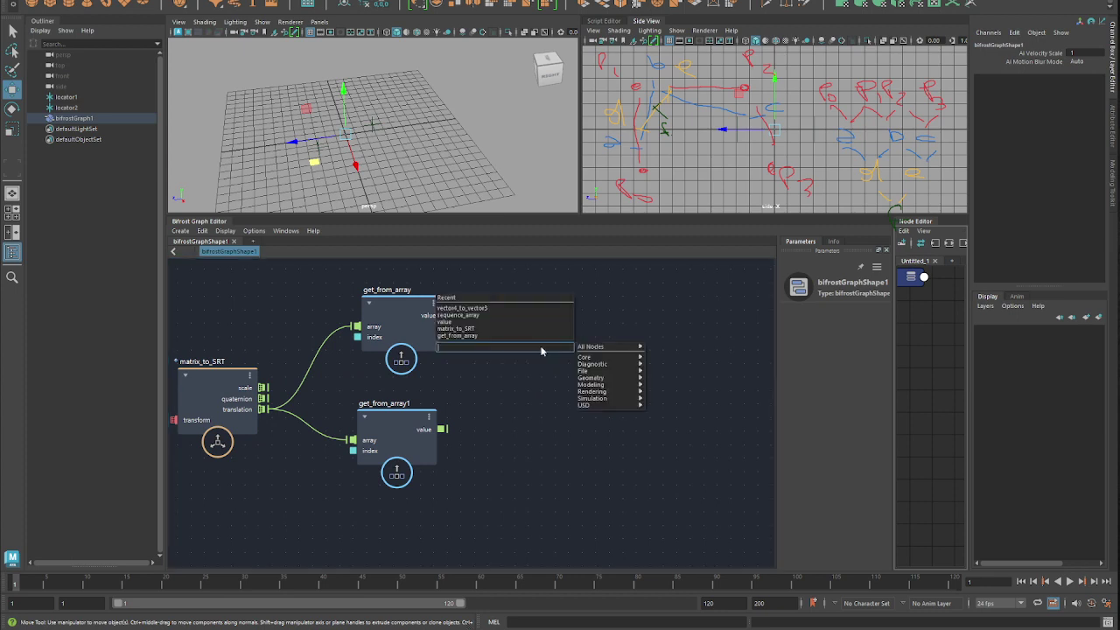
pyautogui.write('lerp')
pyautogui.press('Down')
pyautogui.press('Return')
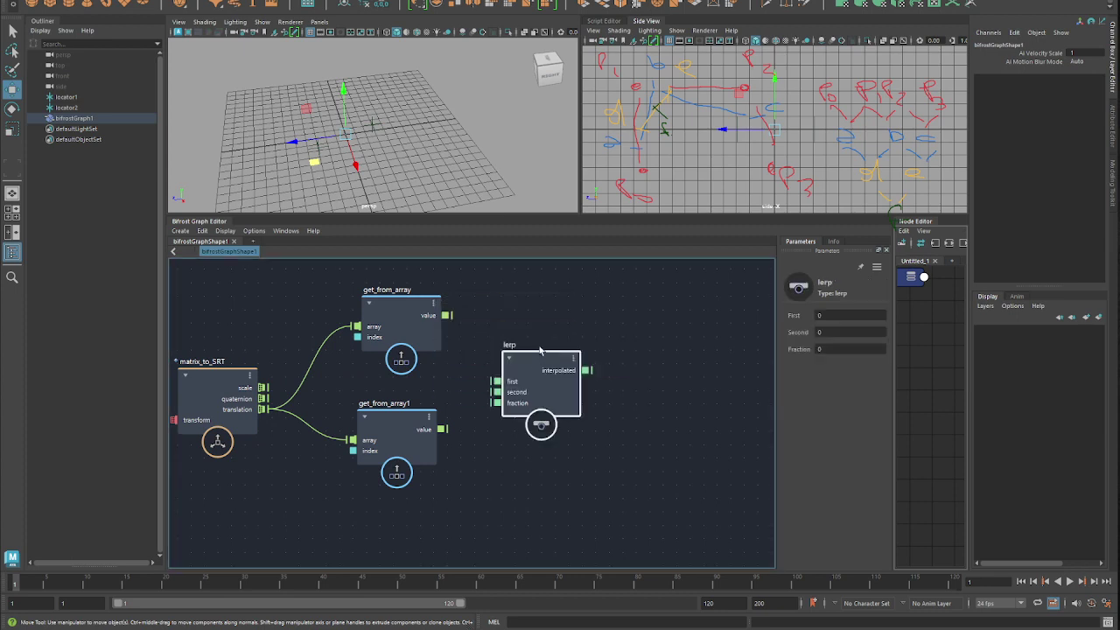
# Connect the values of get_from_array and get_from_array1 to lerp's first and second inputs, and tidy the node layout
pyautogui.moveTo(542, 352); pyautogui.dragTo(570, 340)
pyautogui.moveTo(447, 315); pyautogui.dragTo(523, 370)
pyautogui.moveTo(446, 428); pyautogui.dragTo(525, 381)
pyautogui.moveTo(388, 444); pyautogui.dragTo(389, 408)
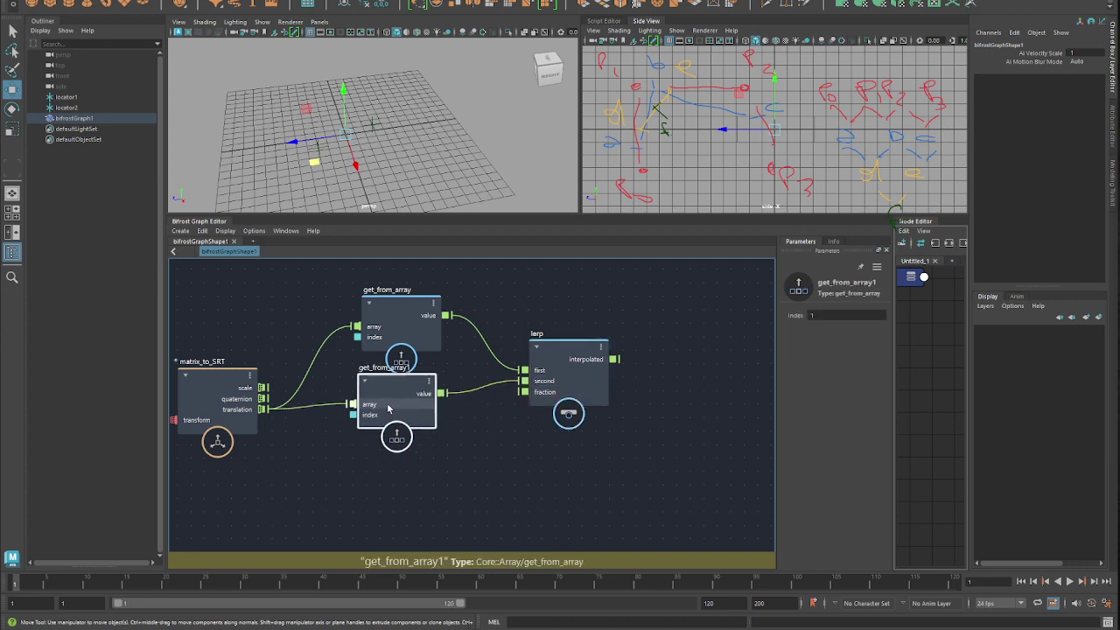
pyautogui.moveTo(403, 323); pyautogui.dragTo(406, 292)
# Add a clamp node below get_from_array1 and connect its clamped output to lerp's fraction
pyautogui.click(444, 481)
pyautogui.keyDown('alt'); pyautogui.moveTo(445, 484); pyautogui.dragTo(459, 448, button='middle'); pyautogui.keyUp('alt')
pyautogui.keyDown('alt'); pyautogui.moveTo(387, 457); pyautogui.dragTo(384, 447, button='middle'); pyautogui.keyUp('alt')
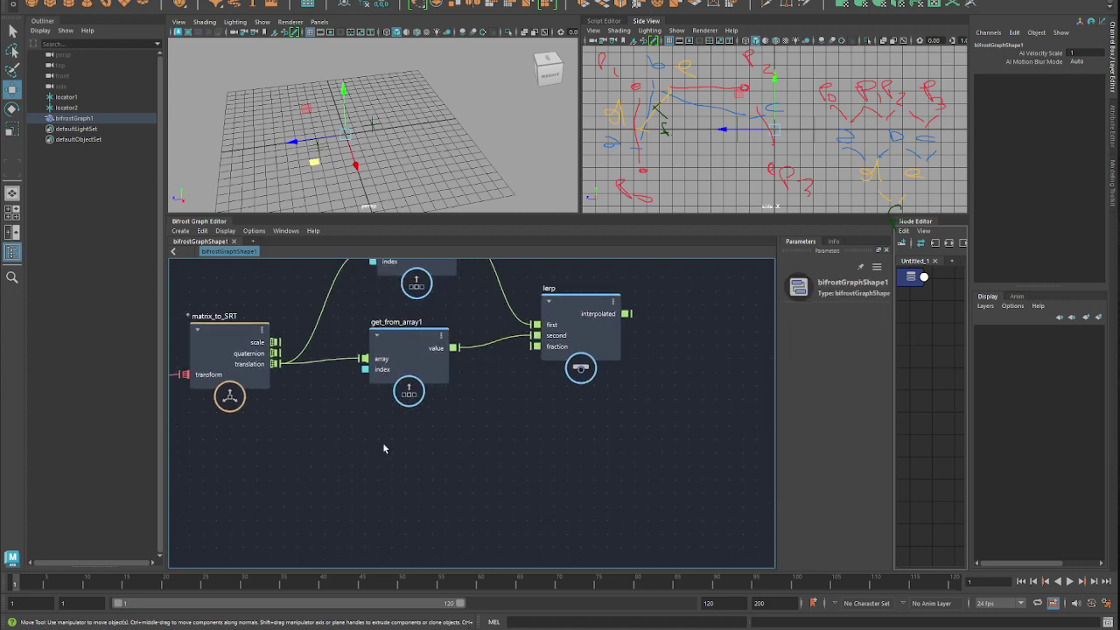
pyautogui.press('Tab')
pyautogui.write('clamp')
pyautogui.press('Return')
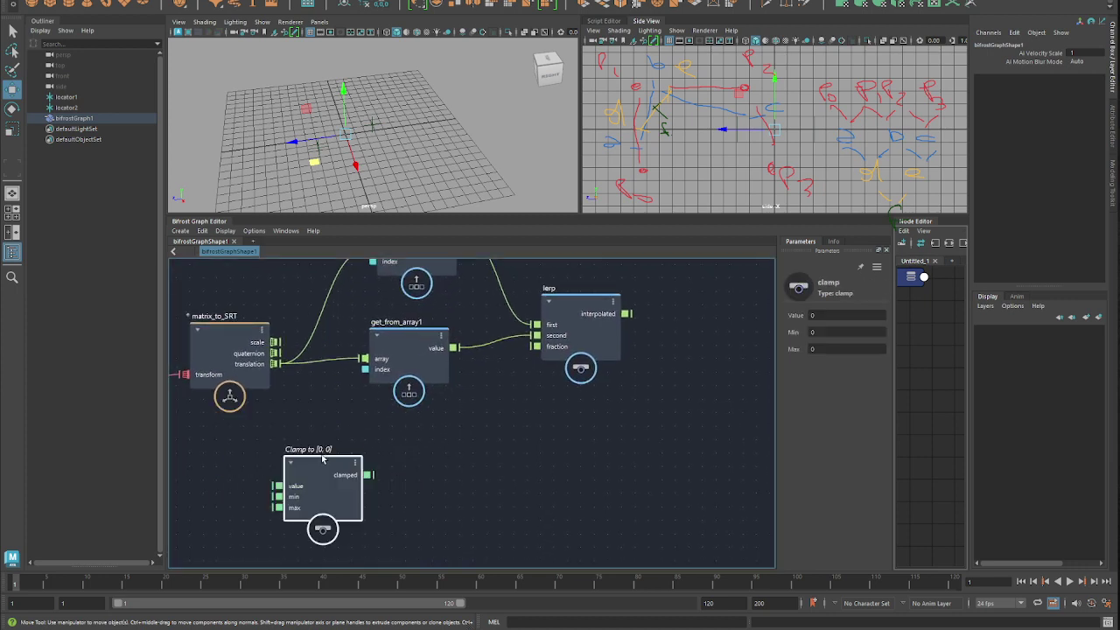
pyautogui.moveTo(370, 476); pyautogui.dragTo(536, 346)
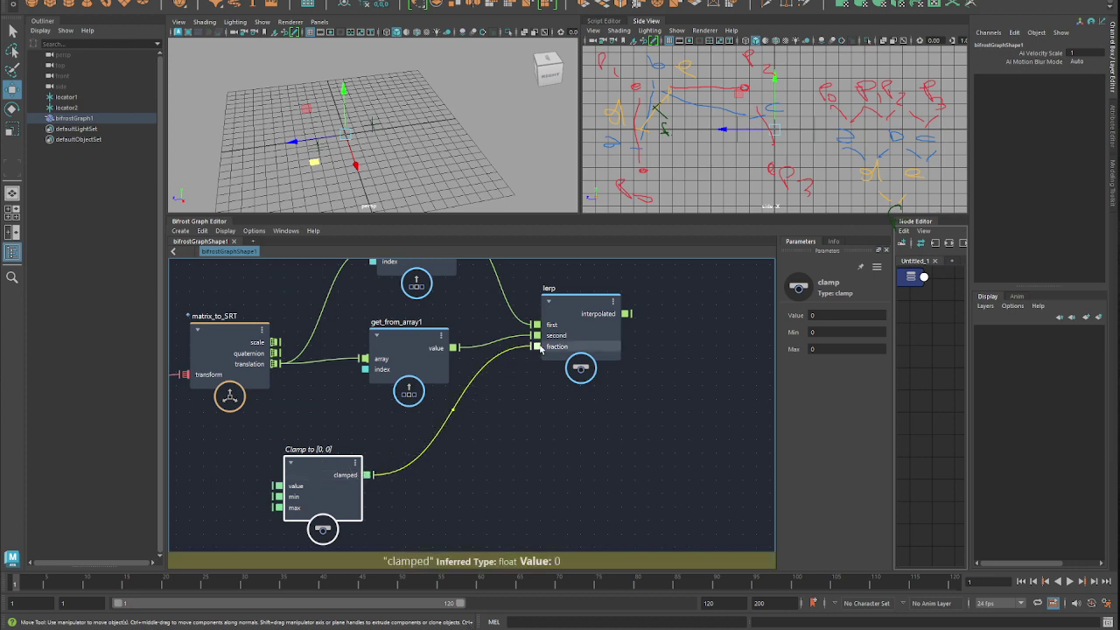
# Move the clamp node closer to lerp and set its Max to 1
pyautogui.moveTo(306, 481); pyautogui.dragTo(361, 474)
pyautogui.click(841, 350)
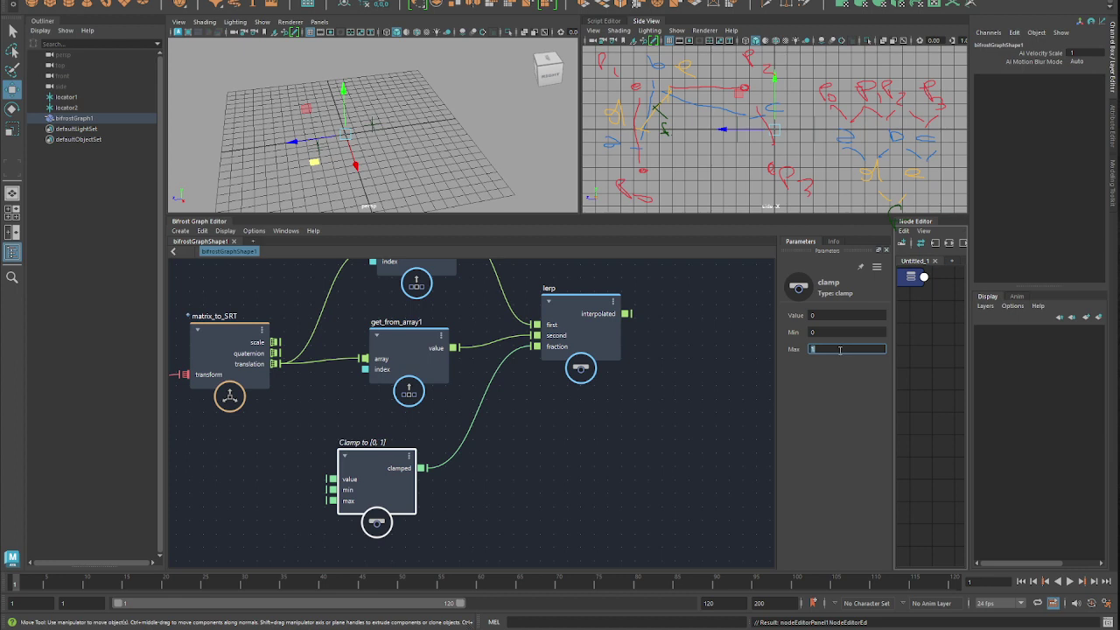
pyautogui.click(628, 430)
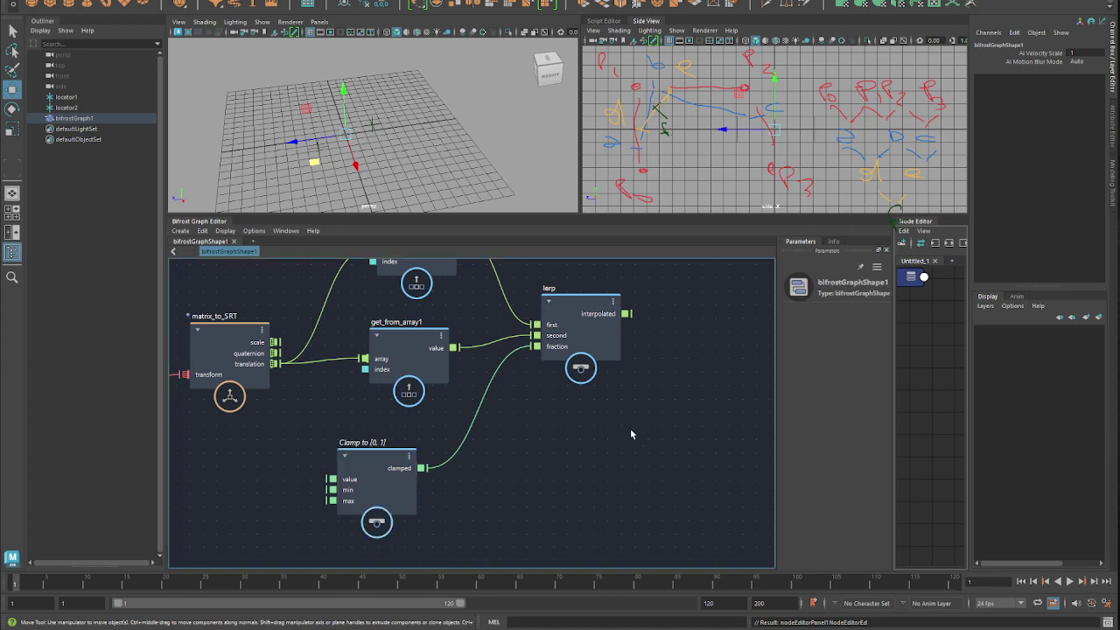
# Add a construct_points node beyond the lerp node
pyautogui.keyDown('alt'); pyautogui.moveTo(630, 428); pyautogui.dragTo(449, 467, button='middle'); pyautogui.keyUp('alt')
pyautogui.scroll(-1, 494, 430)
pyautogui.press('Tab')
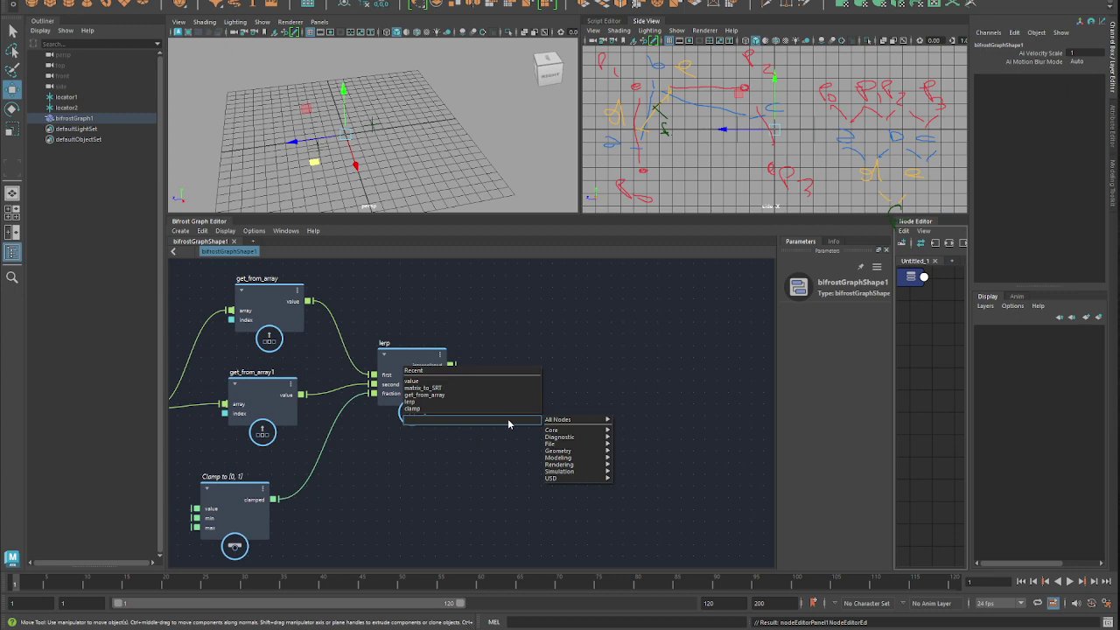
pyautogui.write('con')
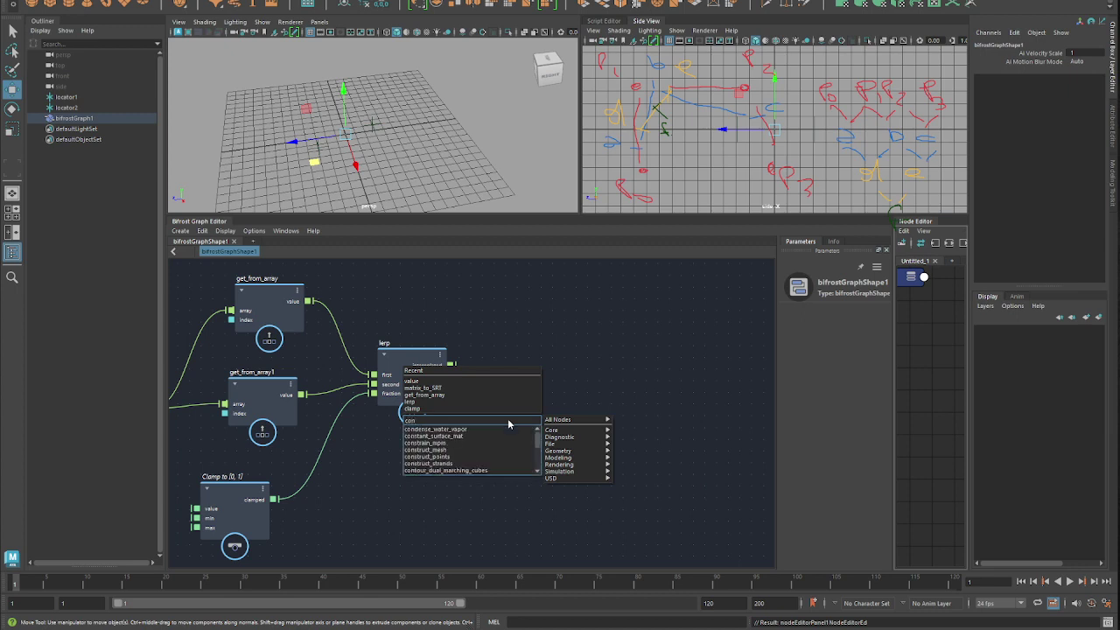
pyautogui.press('Down')
pyautogui.press('Down')
pyautogui.press('Down')
pyautogui.press('Down')
pyautogui.press('Down')
pyautogui.press('Return')
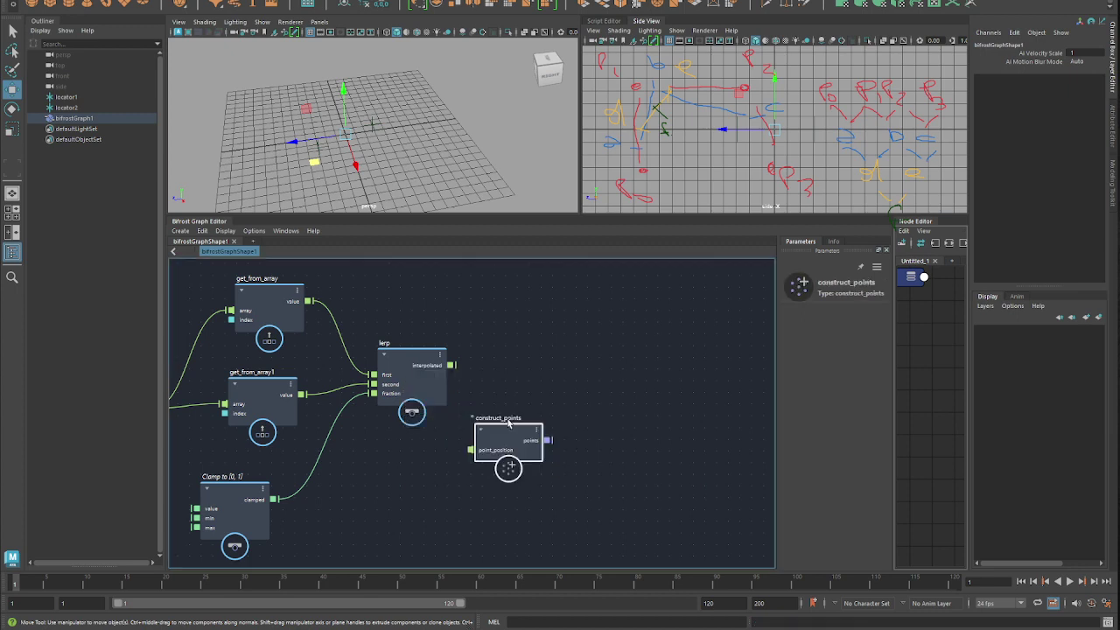
# Enable fan-in on construct_points' point_position and connect lerp's interpolated output to it
pyautogui.scroll(5, 499, 432)
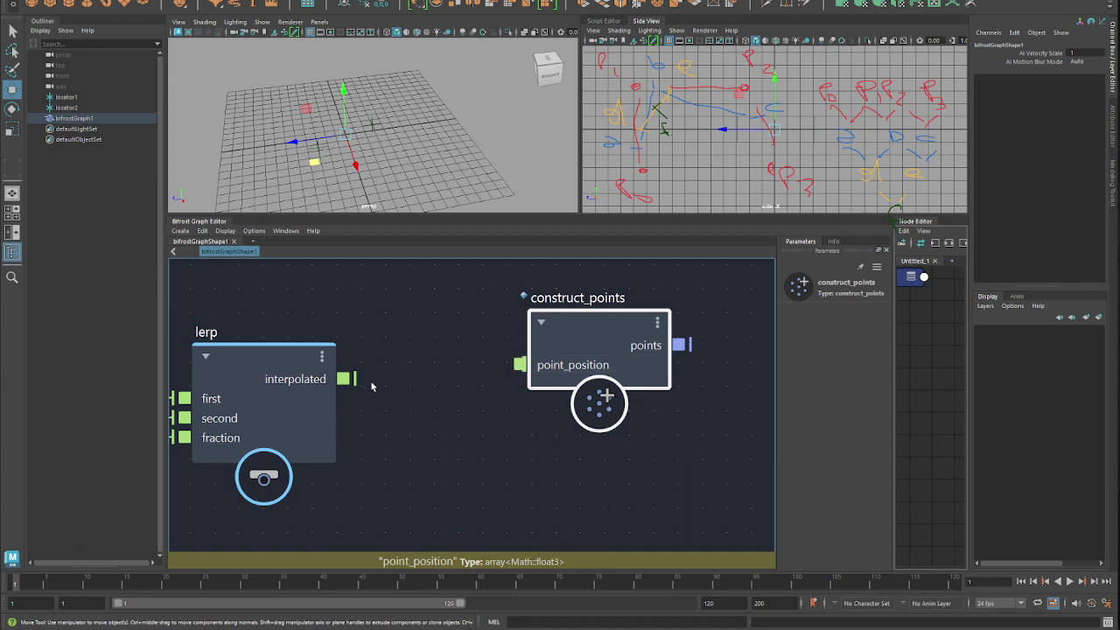
pyautogui.moveTo(412, 378); pyautogui.dragTo(519, 364)
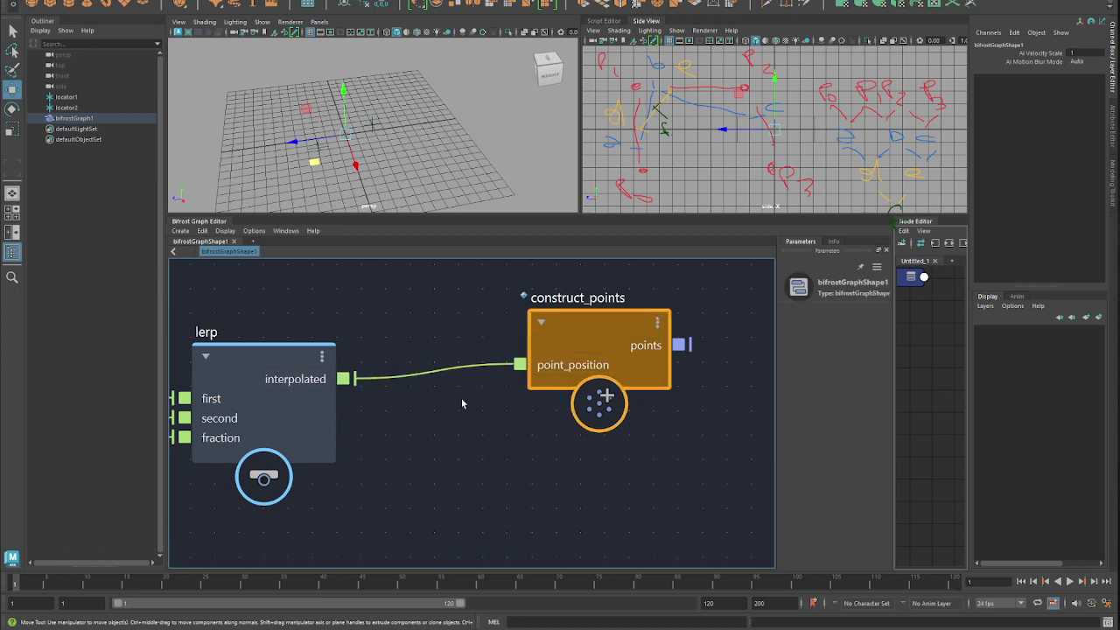
pyautogui.hotkey('ctrl', 'z')
pyautogui.rightClick(550, 371)
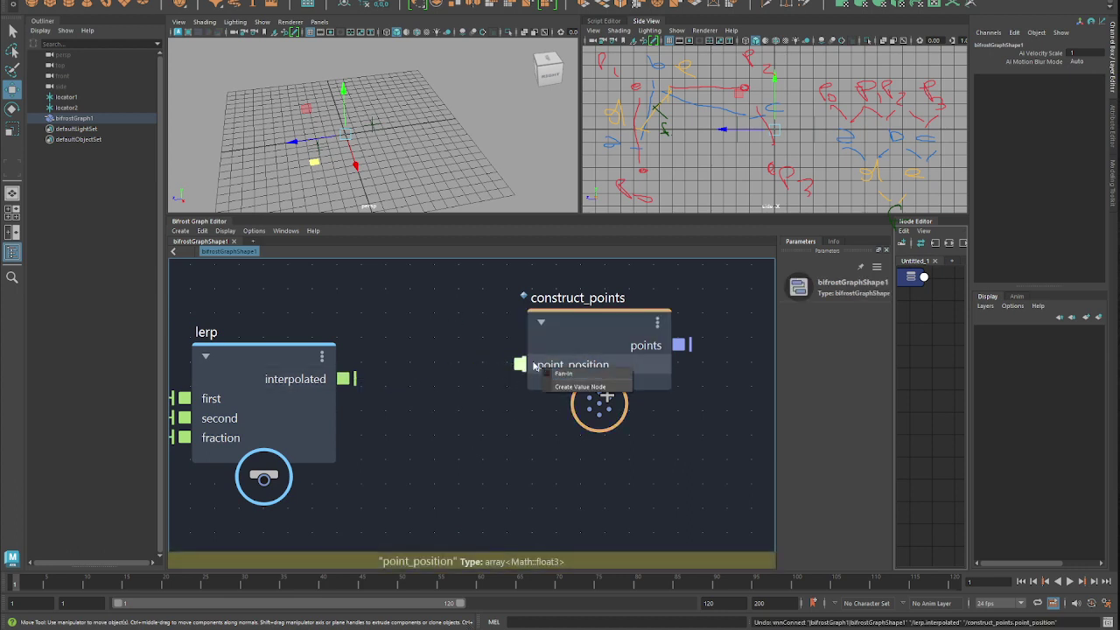
pyautogui.click(567, 375)
pyautogui.moveTo(343, 379); pyautogui.dragTo(517, 369)
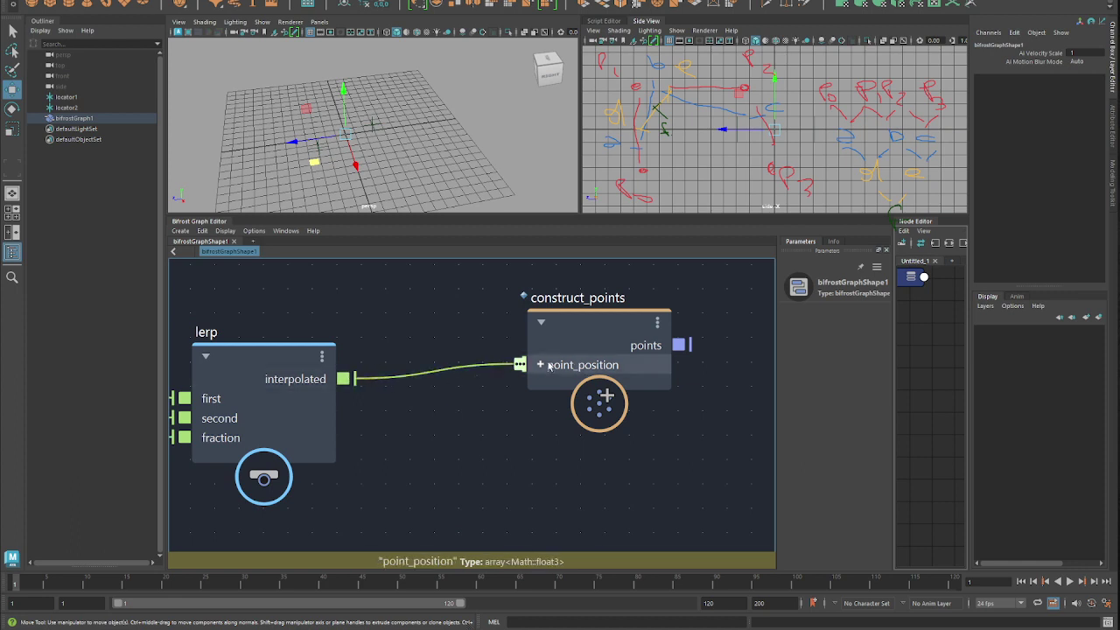
# Add a point_scope node and connect construct_points' points output to its point_geo input
pyautogui.scroll(-2, 455, 403)
pyautogui.press('Tab')
pyautogui.write('const')
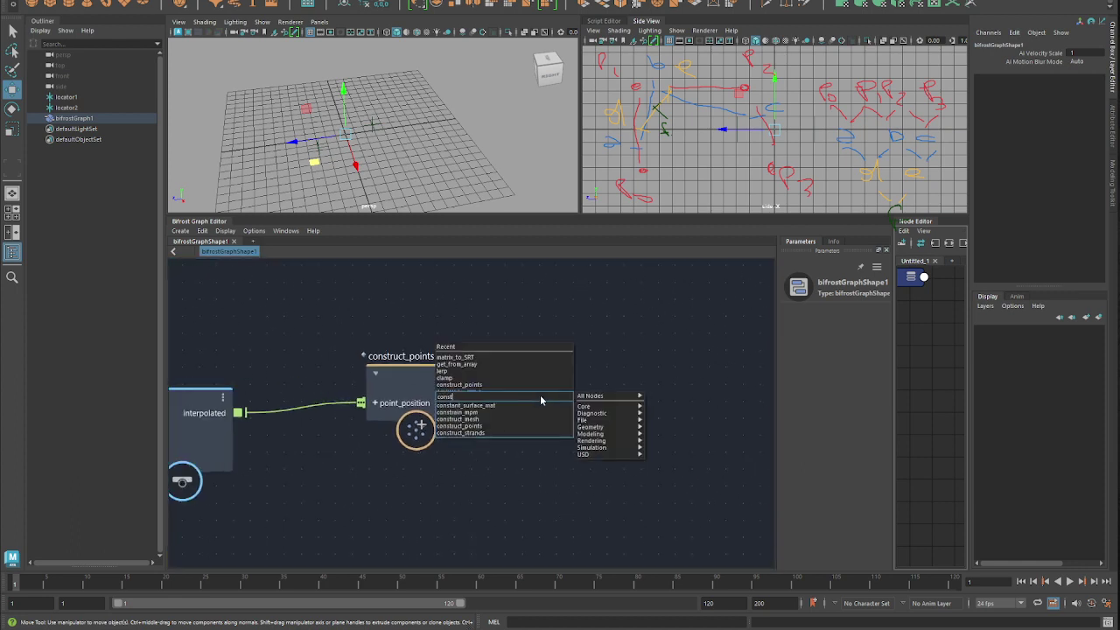
pyautogui.press('BackSpace')
pyautogui.press('BackSpace')
pyautogui.press('BackSpace')
pyautogui.press('BackSpace')
pyautogui.press('BackSpace')
pyautogui.write('scope')
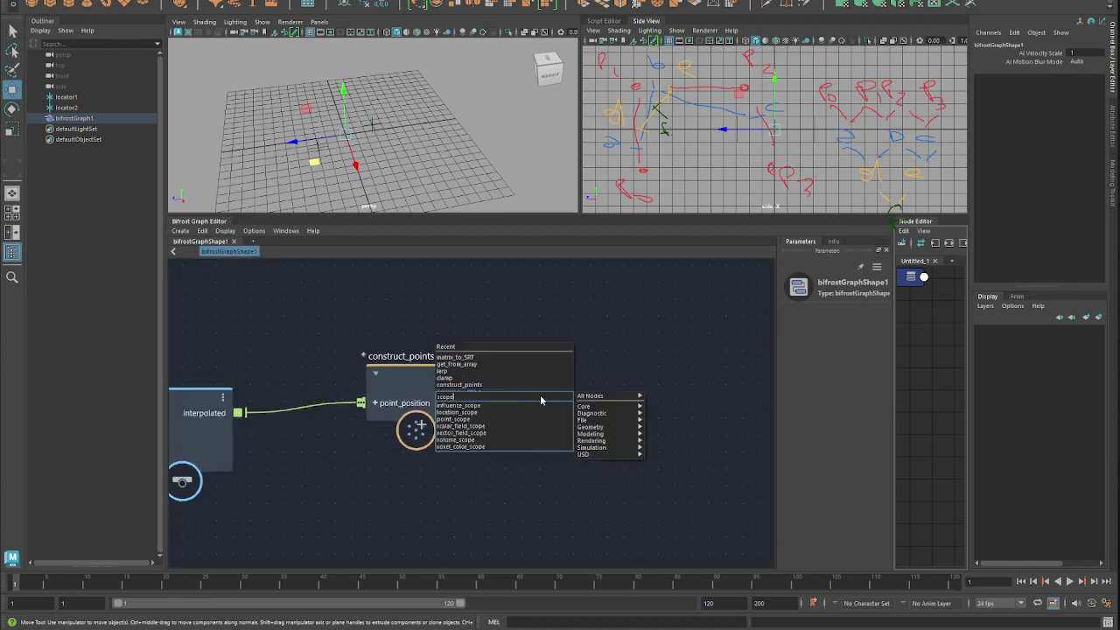
pyautogui.click(454, 419)
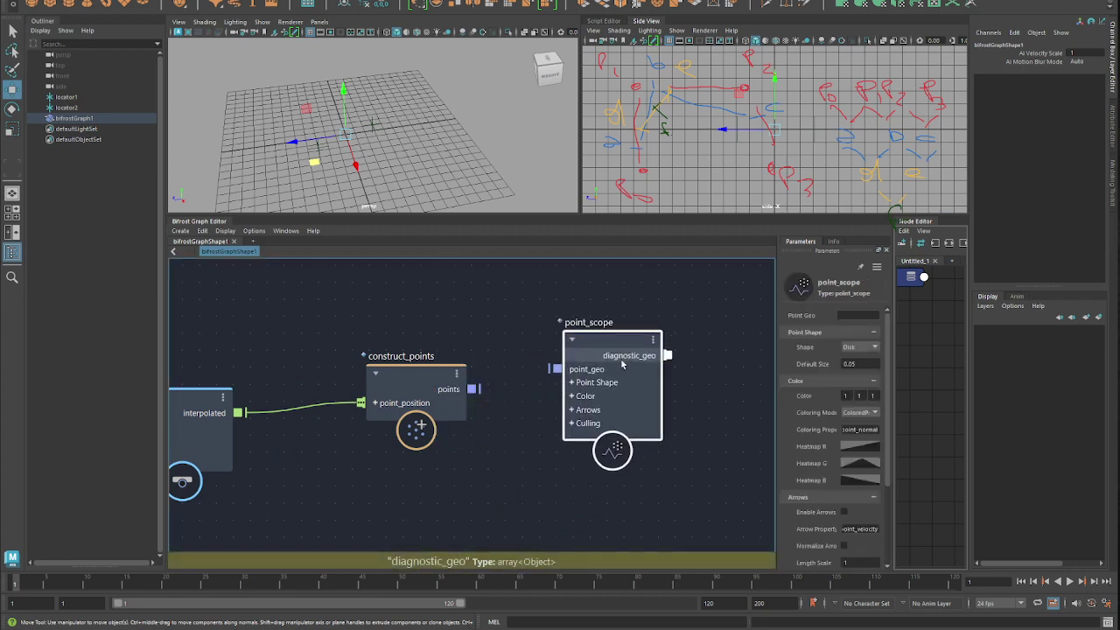
pyautogui.moveTo(472, 388); pyautogui.dragTo(561, 365)
# Add a terminal node and connect point_scope's diagnostic_geo to its proxy input
pyautogui.moveTo(561, 365); pyautogui.dragTo(465, 381, button='middle')
pyautogui.press('Tab')
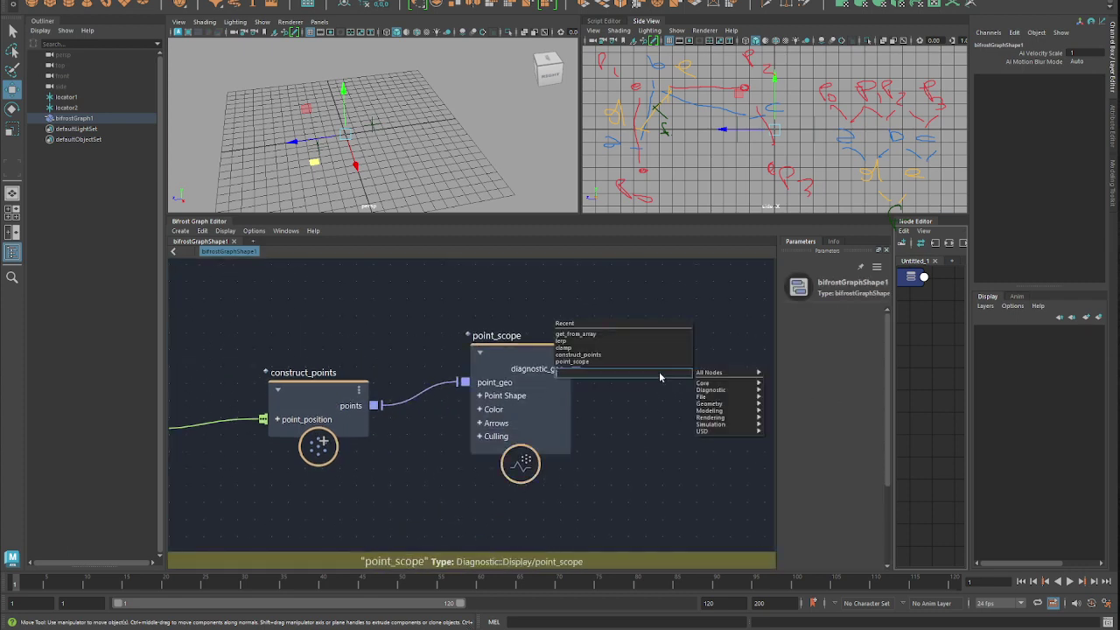
pyautogui.write('term')
pyautogui.press('Return')
pyautogui.moveTo(656, 403); pyautogui.dragTo(724, 341)
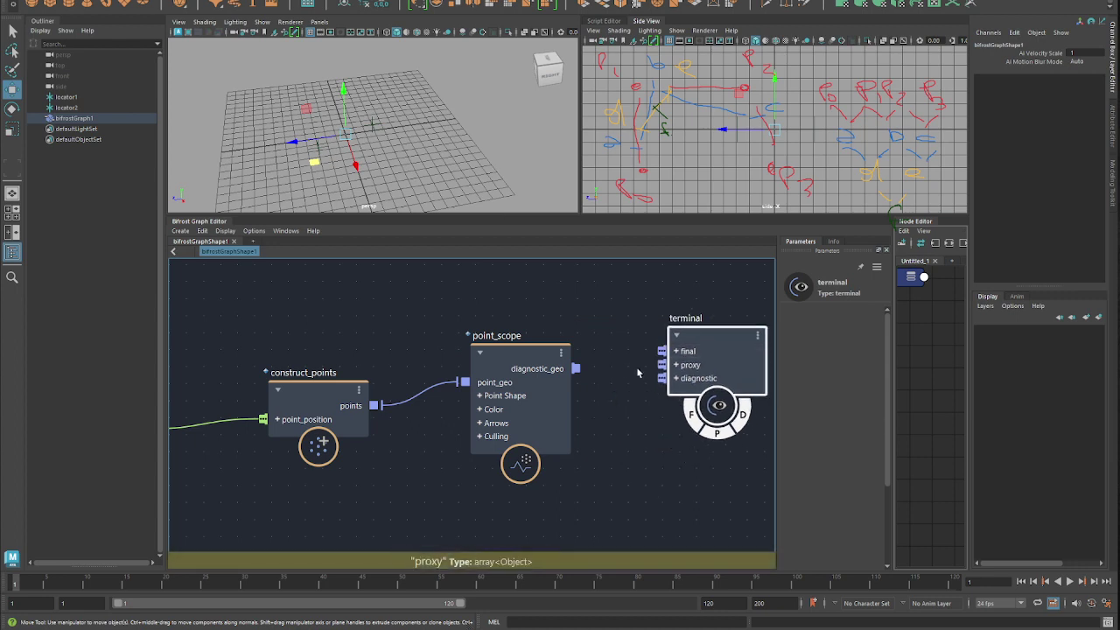
pyautogui.moveTo(575, 368); pyautogui.dragTo(663, 365)
# Increase the Default Size of the point_scope node's points
pyautogui.doubleClick(853, 363)
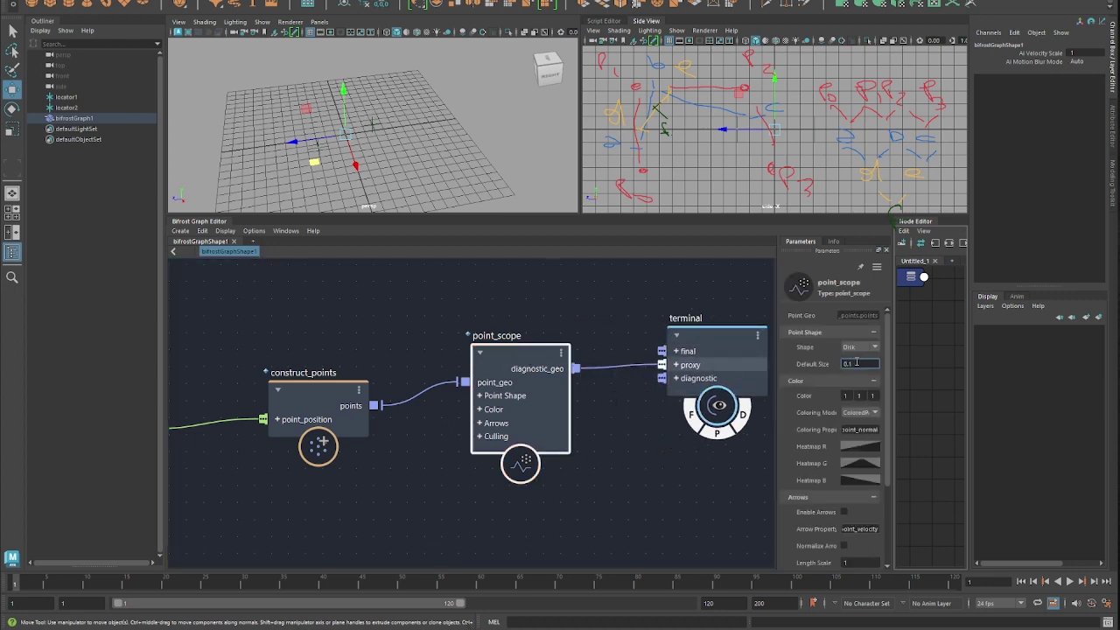
pyautogui.click(310, 313)
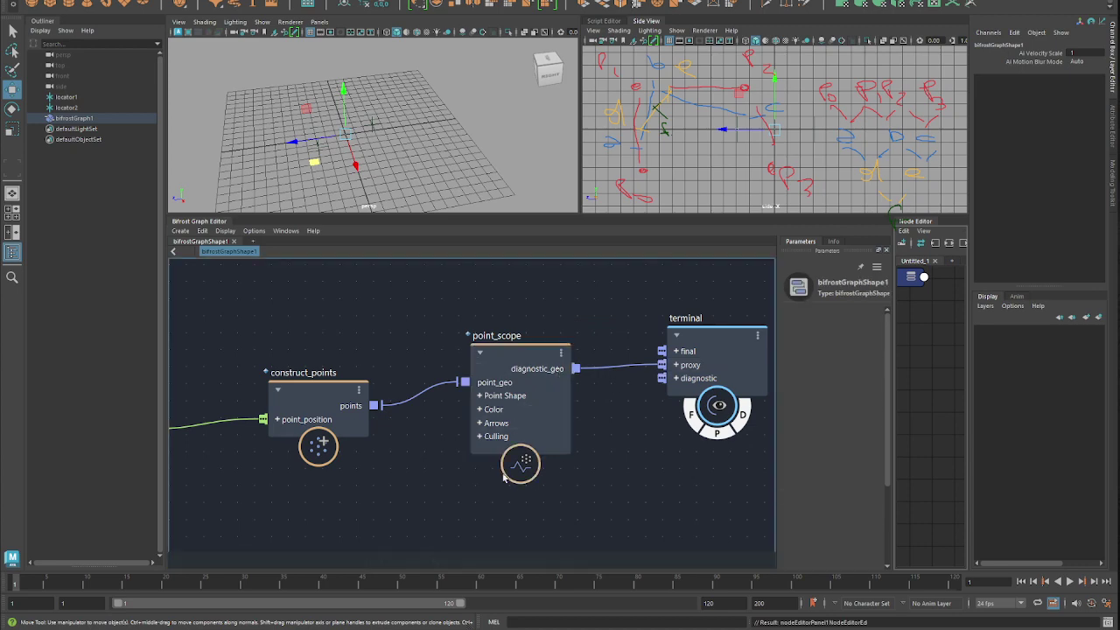
# Create a backdrop around the construct_points, point_scope and terminal nodes
pyautogui.moveTo(263, 310); pyautogui.dragTo(750, 504)
pyautogui.rightClick(619, 484)
pyautogui.click(637, 498)
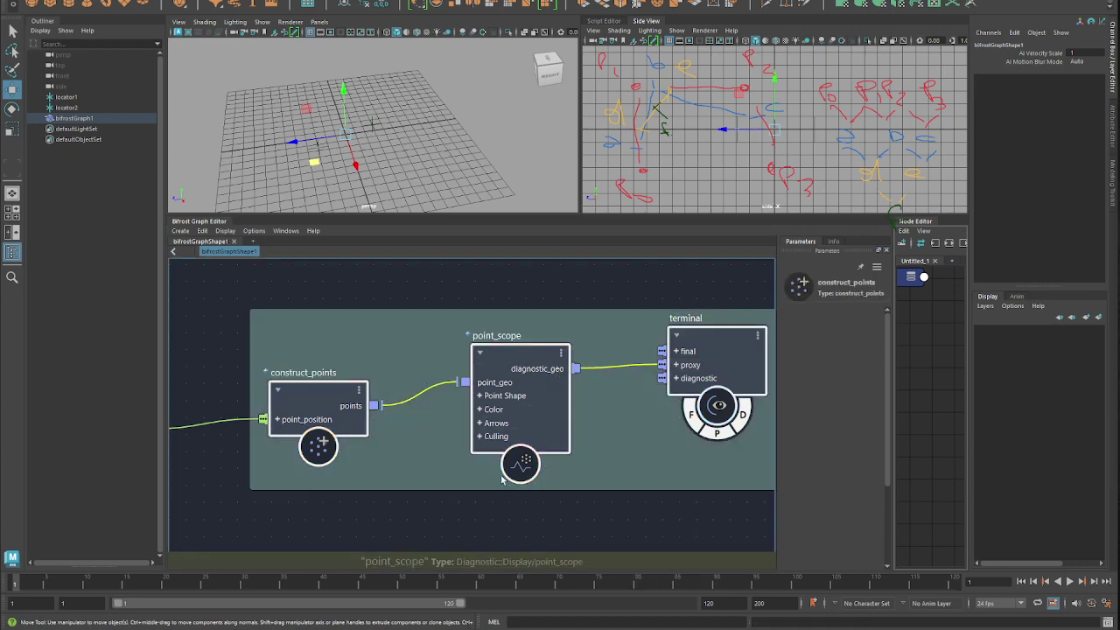
# Scrub the clamp node's Value to test how the lerped point travels between the two locators
pyautogui.keyDown('alt'); pyautogui.moveTo(338, 149); pyautogui.dragTo(410, 180, button='right'); pyautogui.keyUp('alt')
pyautogui.keyDown('alt'); pyautogui.moveTo(361, 161); pyautogui.dragTo(385, 145); pyautogui.keyUp('alt')
pyautogui.click(293, 133)
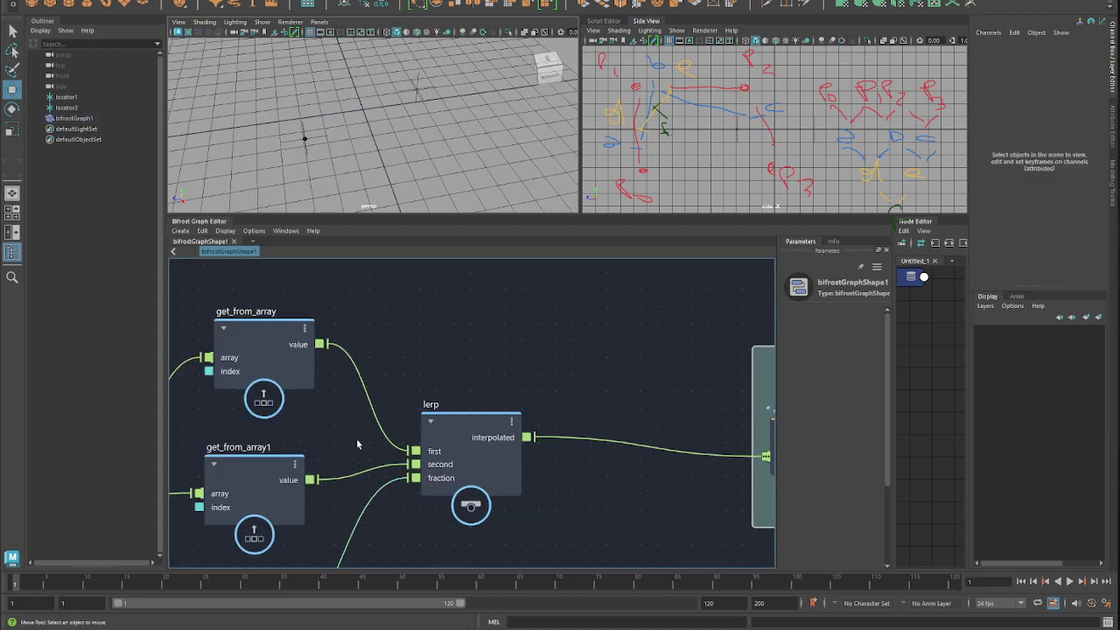
pyautogui.click(401, 420)
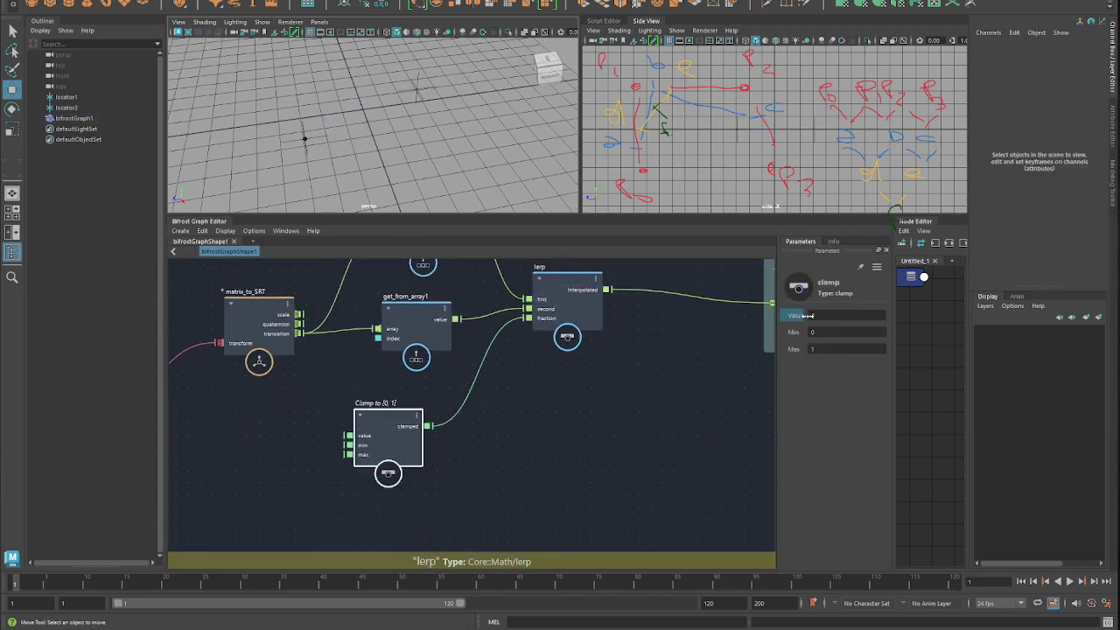
pyautogui.moveTo(794, 315); pyautogui.dragTo(801, 313)
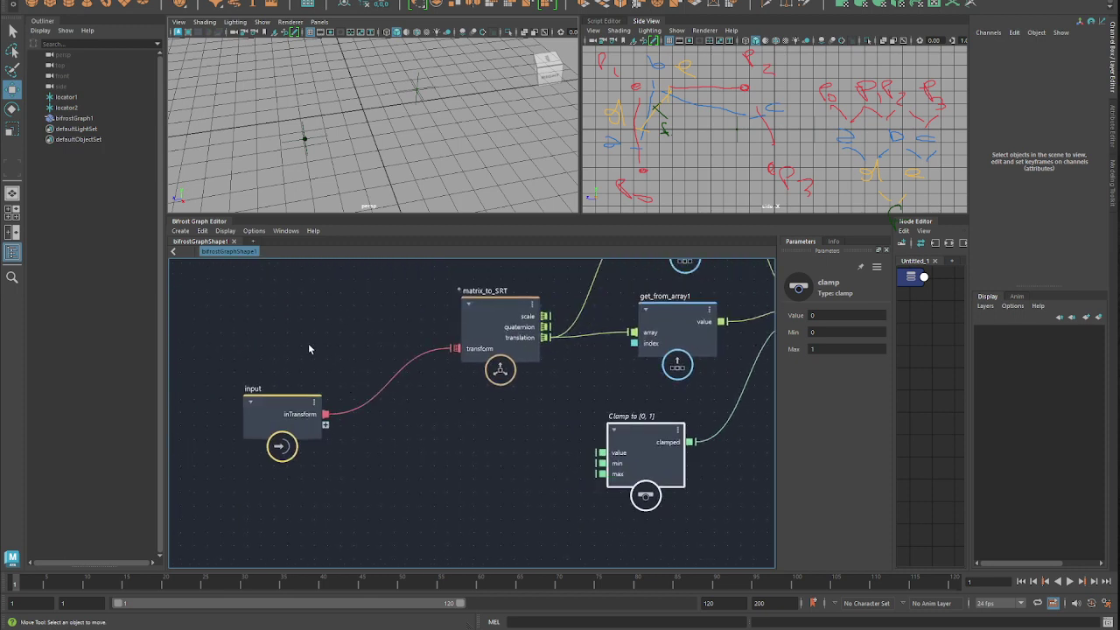
# Move the matrix_to_SRT node closer to the input node to free space in the graph
pyautogui.moveTo(497, 470); pyautogui.dragTo(499, 470)
pyautogui.moveTo(499, 337); pyautogui.dragTo(418, 306)
pyautogui.click(498, 447)
pyautogui.keyDown('alt'); pyautogui.moveTo(497, 447); pyautogui.dragTo(412, 422, button='middle'); pyautogui.keyUp('alt')
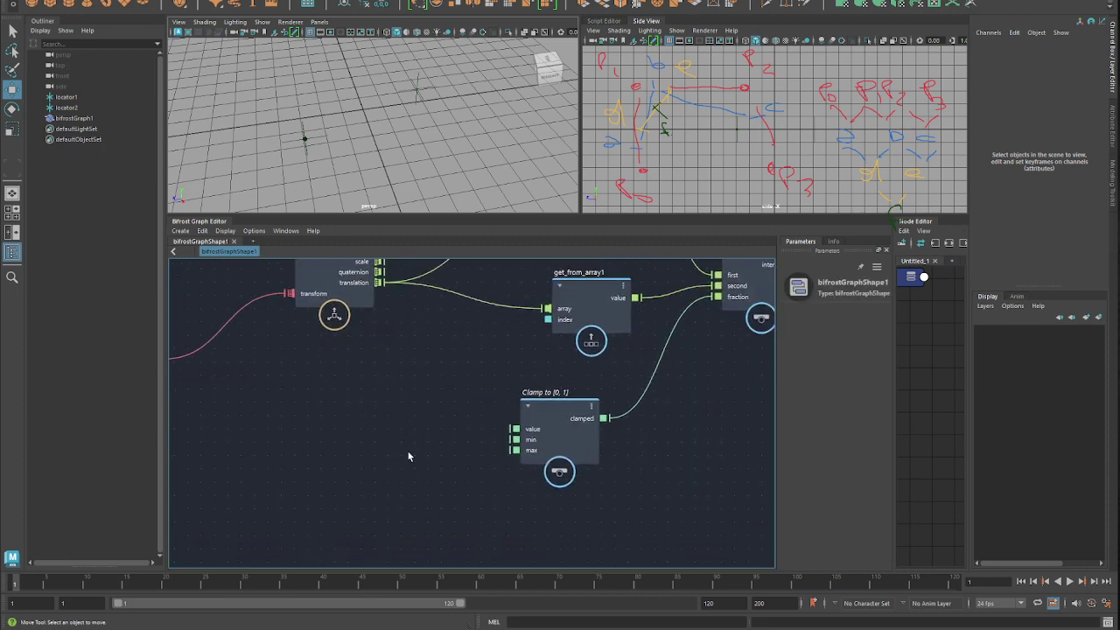
# Add a sequence_array node with size 11 and start 0, and connect its sequence output to clamp's value input
pyautogui.keyDown('alt'); pyautogui.moveTo(344, 465); pyautogui.dragTo(474, 431, button='middle'); pyautogui.keyUp('alt')
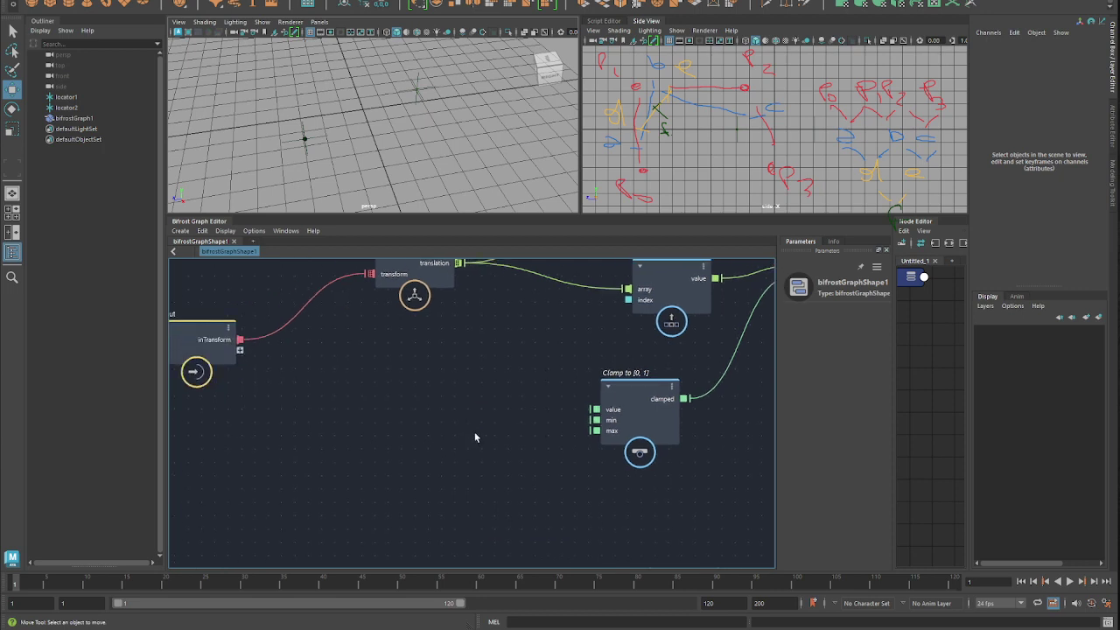
pyautogui.press('Tab')
pyautogui.write('seq')
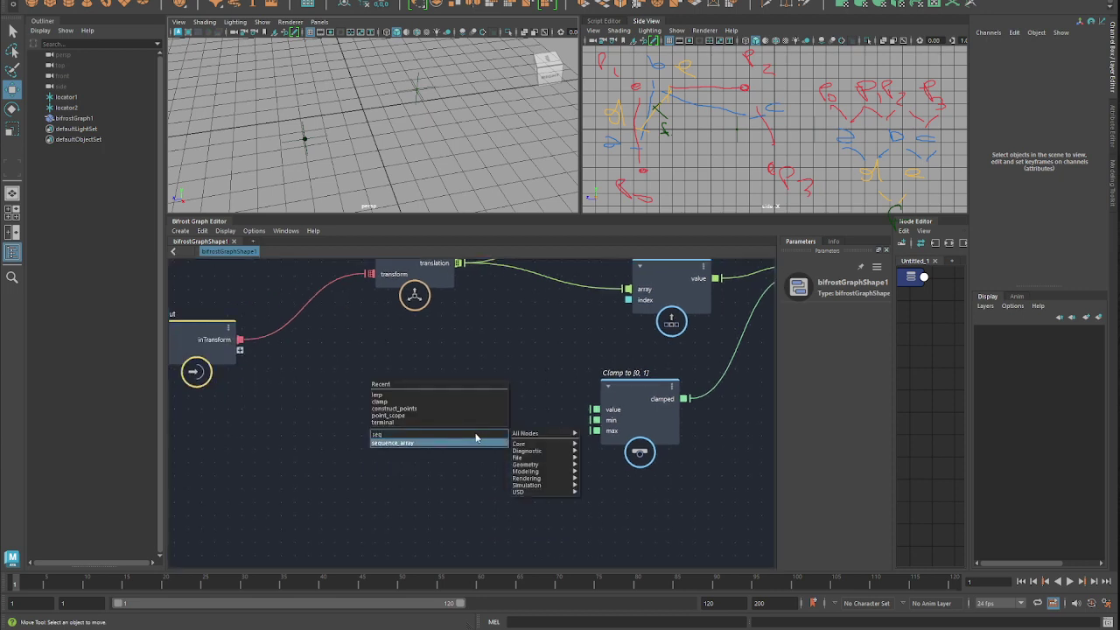
pyautogui.press('Return')
pyautogui.moveTo(476, 437); pyautogui.dragTo(430, 468)
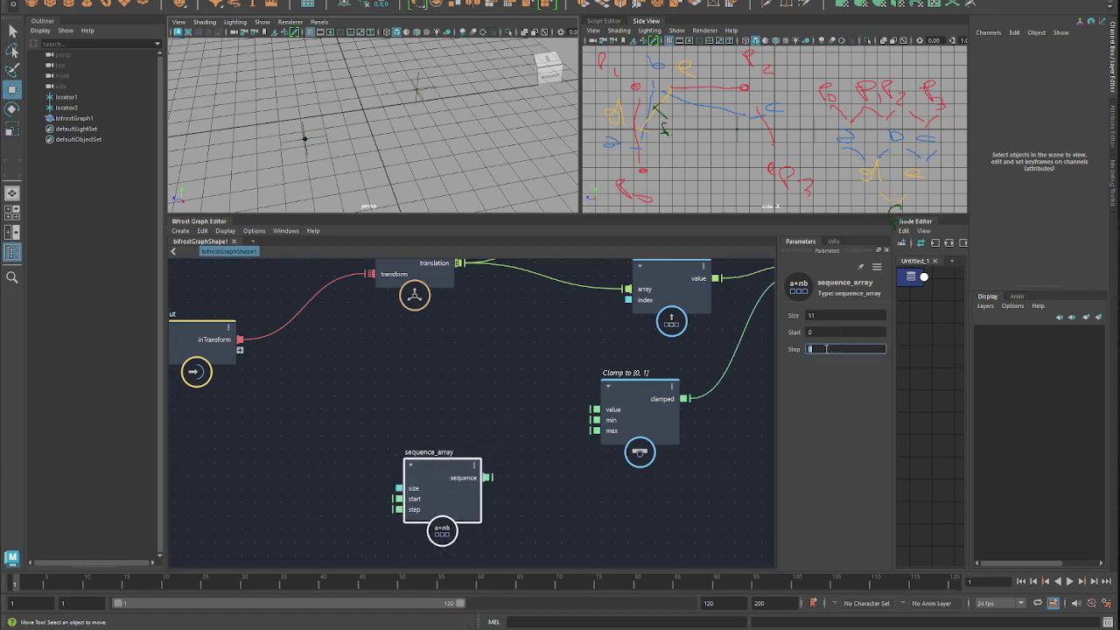
pyautogui.moveTo(488, 478); pyautogui.dragTo(596, 410)
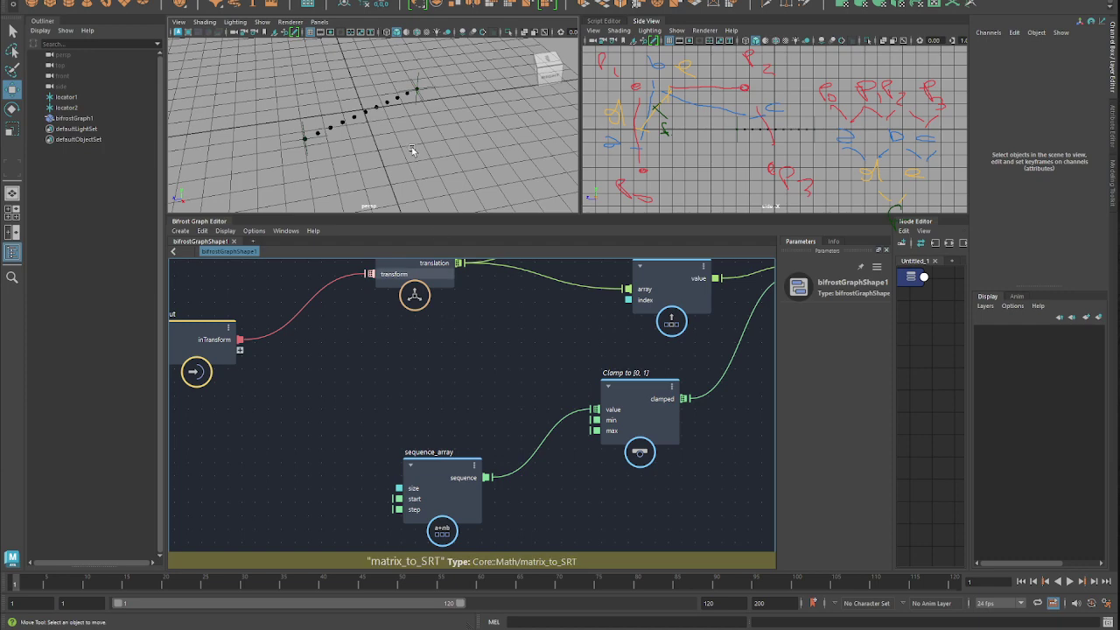
# Move locator2 in the perspective view to about X -2.1, Y 0.7, Z -2.7
pyautogui.click(421, 90)
pyautogui.moveTo(420, 90); pyautogui.dragTo(366, 122)
# Extend the backdrop downward and add a construct_strands node inside it below construct_points
pyautogui.moveTo(514, 352); pyautogui.dragTo(294, 492, button='middle')
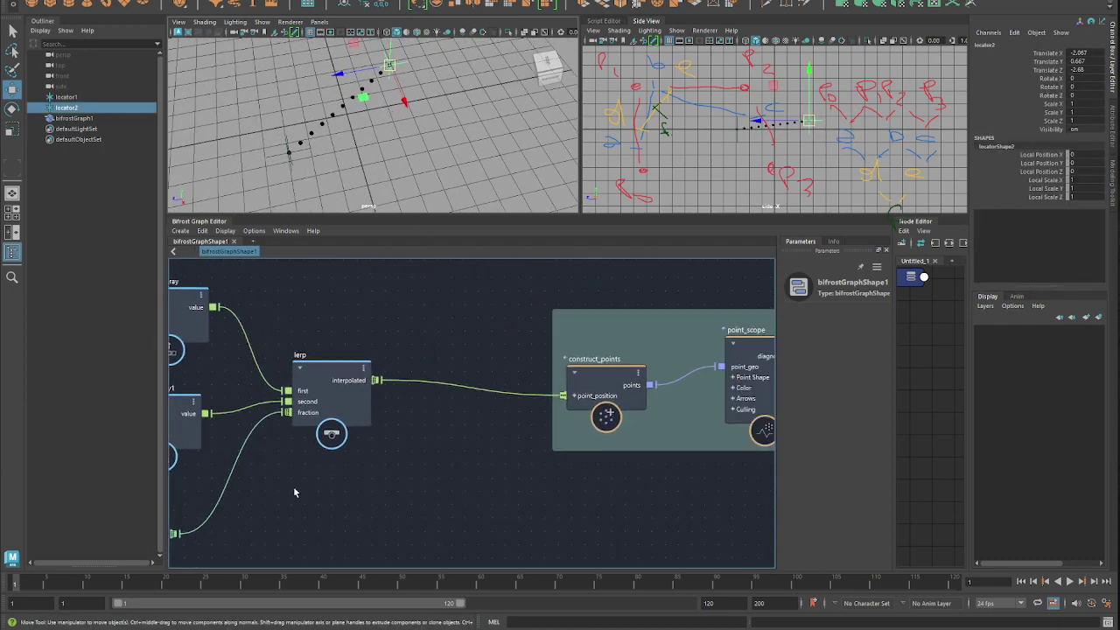
pyautogui.moveTo(534, 505); pyautogui.dragTo(257, 448, button='middle')
pyautogui.moveTo(696, 393); pyautogui.dragTo(688, 473)
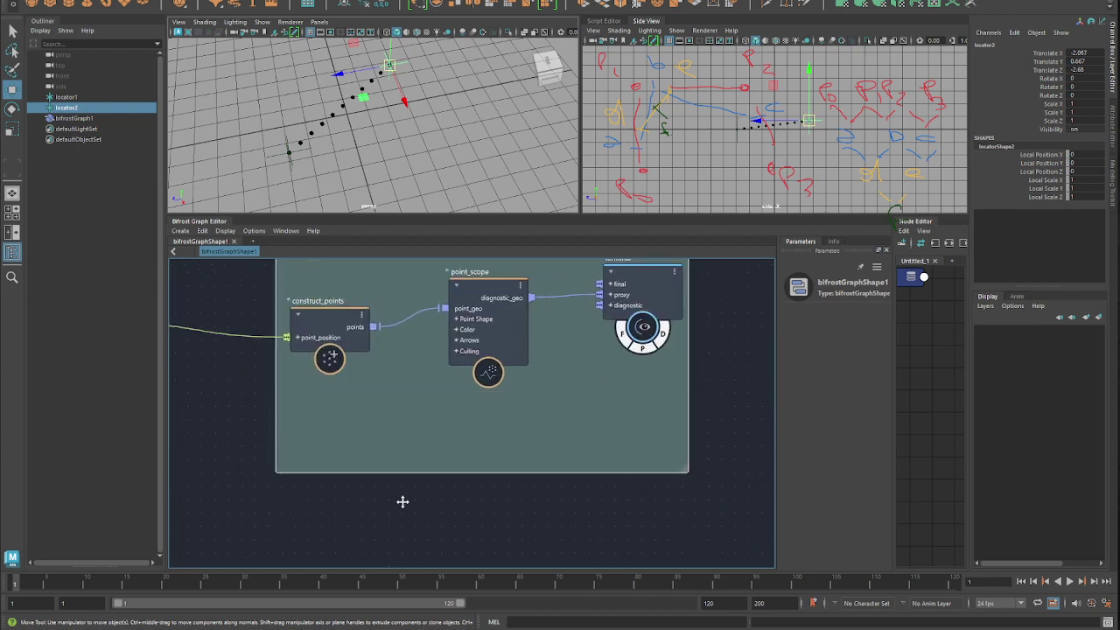
pyautogui.moveTo(402, 502); pyautogui.dragTo(500, 532, button='middle')
pyautogui.moveTo(296, 473); pyautogui.dragTo(342, 455, button='middle')
pyautogui.press('Tab')
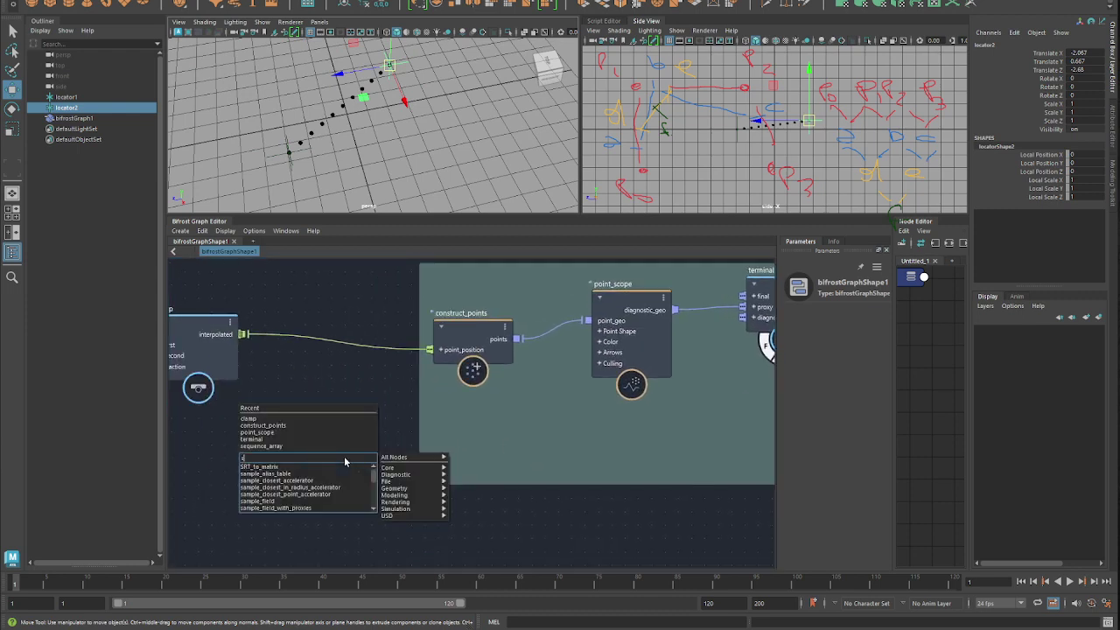
pyautogui.write('stra')
pyautogui.press('Down')
pyautogui.press('Down')
pyautogui.press('Return')
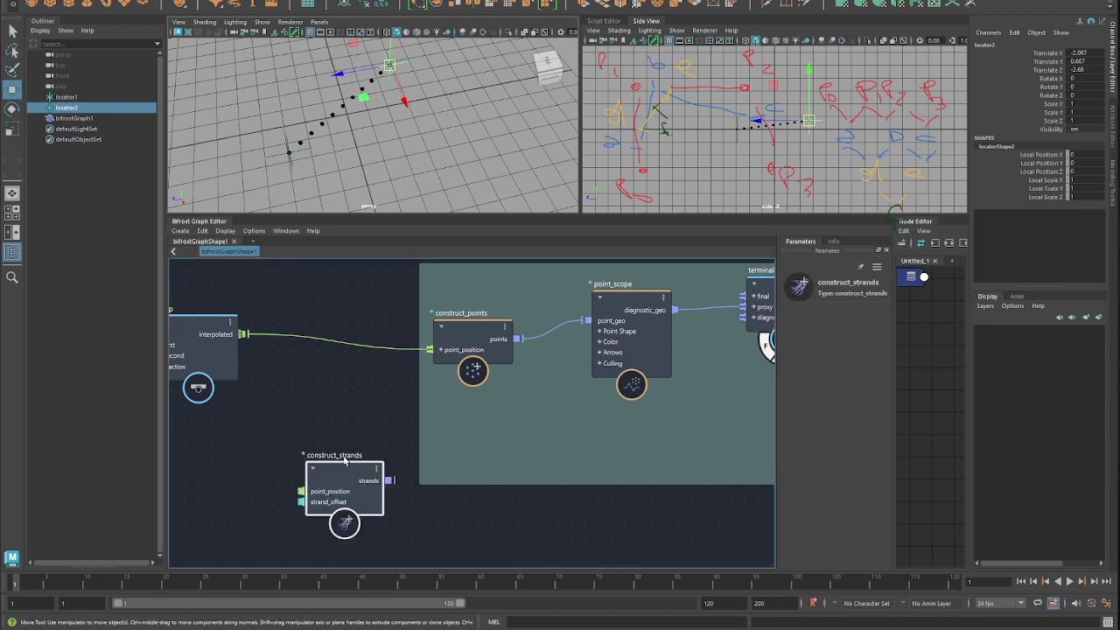
pyautogui.moveTo(356, 480); pyautogui.dragTo(527, 399)
# Connect lerp's interpolated output to construct_strands' point_position, and its strands output to terminal's diagnostic input
pyautogui.moveTo(245, 333); pyautogui.dragTo(490, 418)
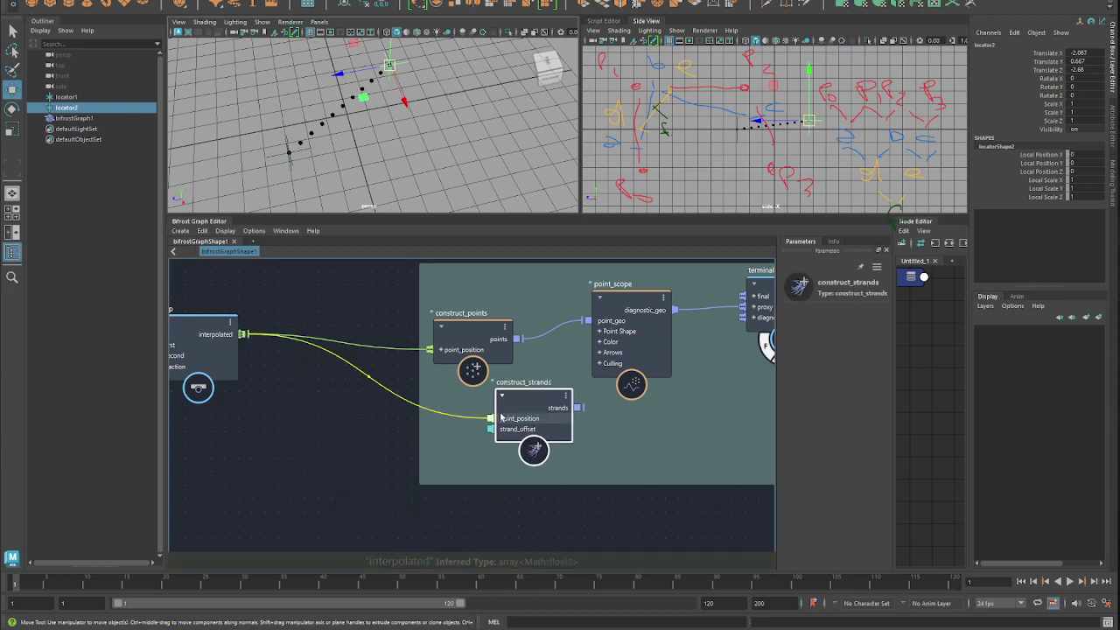
pyautogui.moveTo(627, 451); pyautogui.dragTo(499, 461, button='middle')
pyautogui.scroll(-1, 499, 461)
pyautogui.moveTo(441, 422); pyautogui.dragTo(610, 340)
pyautogui.scroll(4, 380, 137)
pyautogui.keyDown('alt'); pyautogui.moveTo(381, 138); pyautogui.dragTo(434, 175, button='middle'); pyautogui.keyUp('alt')
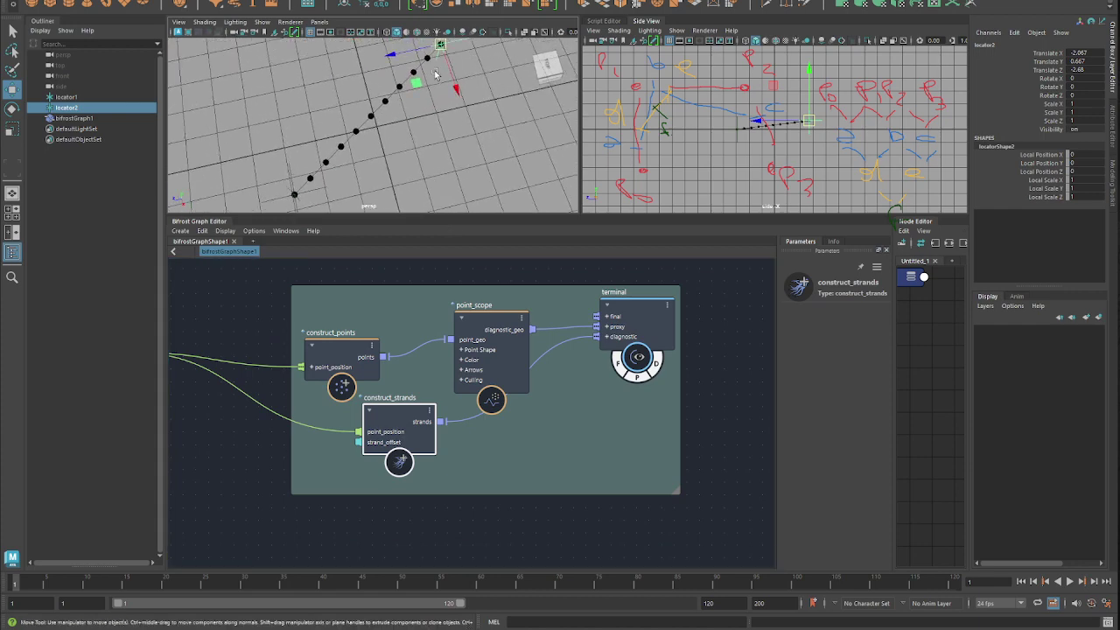
# Enlarge the backdrop further and move construct_strands lower, clear of the point nodes
pyautogui.click(429, 514)
pyautogui.moveTo(676, 494); pyautogui.dragTo(694, 525)
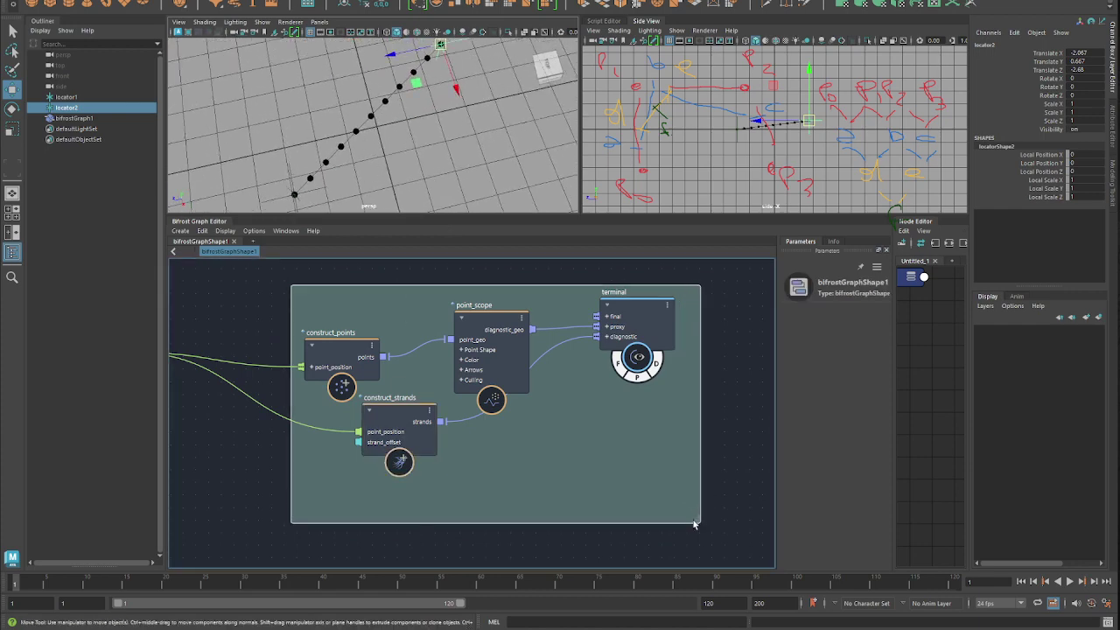
pyautogui.moveTo(398, 437); pyautogui.dragTo(358, 465)
pyautogui.moveTo(279, 481); pyautogui.dragTo(312, 367, button='middle')
pyautogui.scroll(-2, 341, 406)
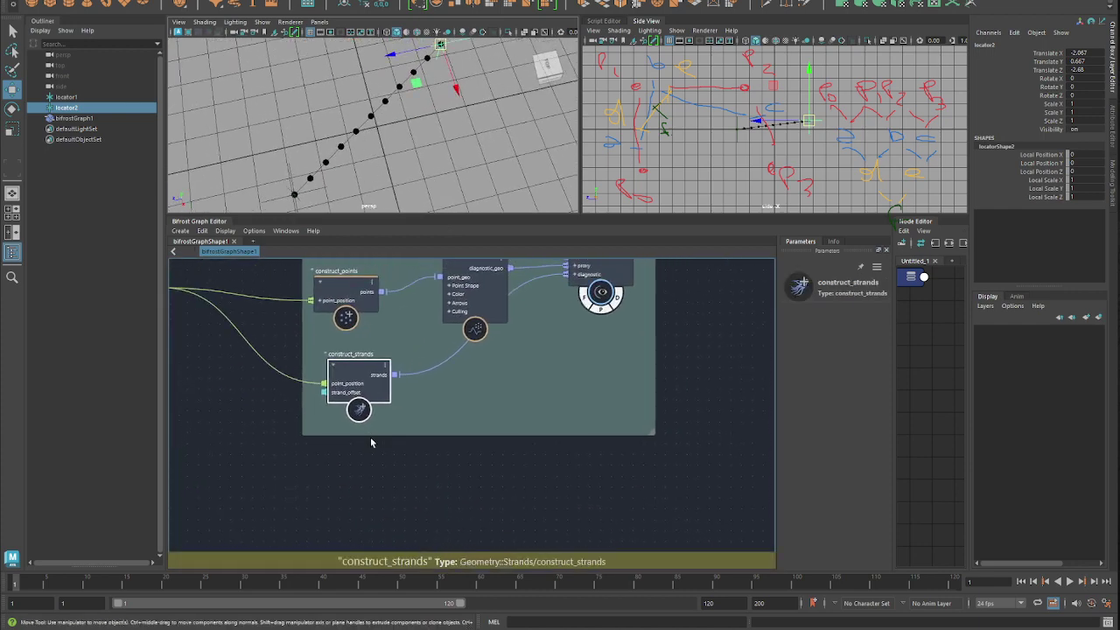
pyautogui.scroll(-1, 411, 420)
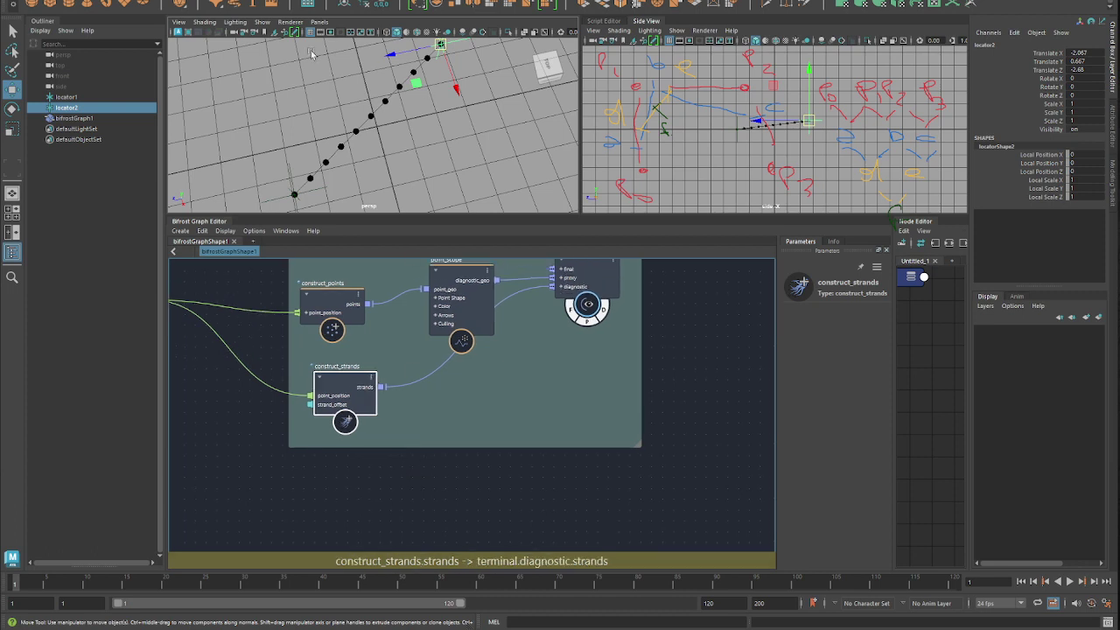
# Add a set_strands_shape node below the construct_strands node
pyautogui.keyDown('alt'); pyautogui.moveTo(452, 184); pyautogui.dragTo(420, 206); pyautogui.keyUp('alt')
pyautogui.click(406, 475)
pyautogui.press('Tab')
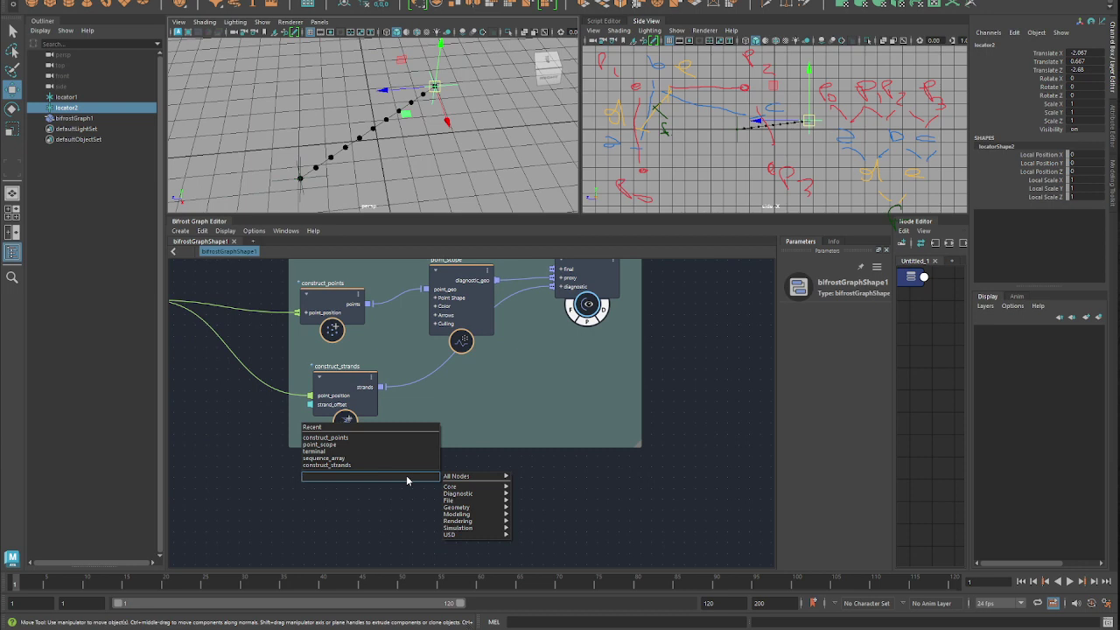
pyautogui.write('set_Str')
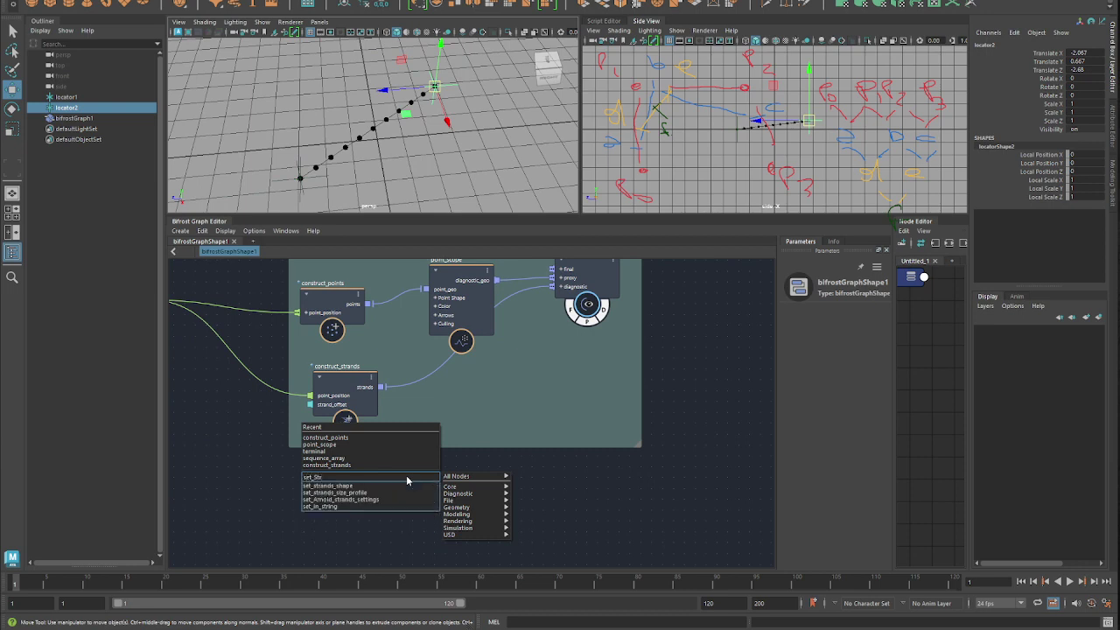
pyautogui.press('Return')
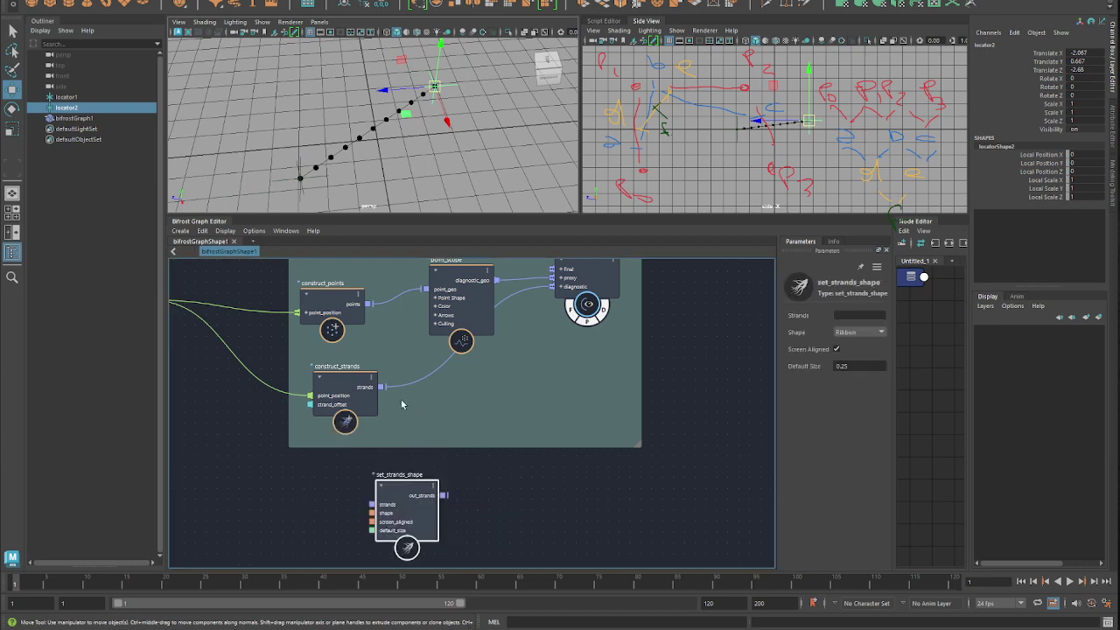
# Connect construct_strands' strands output to set_strands_shape's strands input, place the node beside it and set its Default Size to 0.01
pyautogui.moveTo(381, 387); pyautogui.dragTo(385, 514)
pyautogui.hotkey('ctrl', 'z')
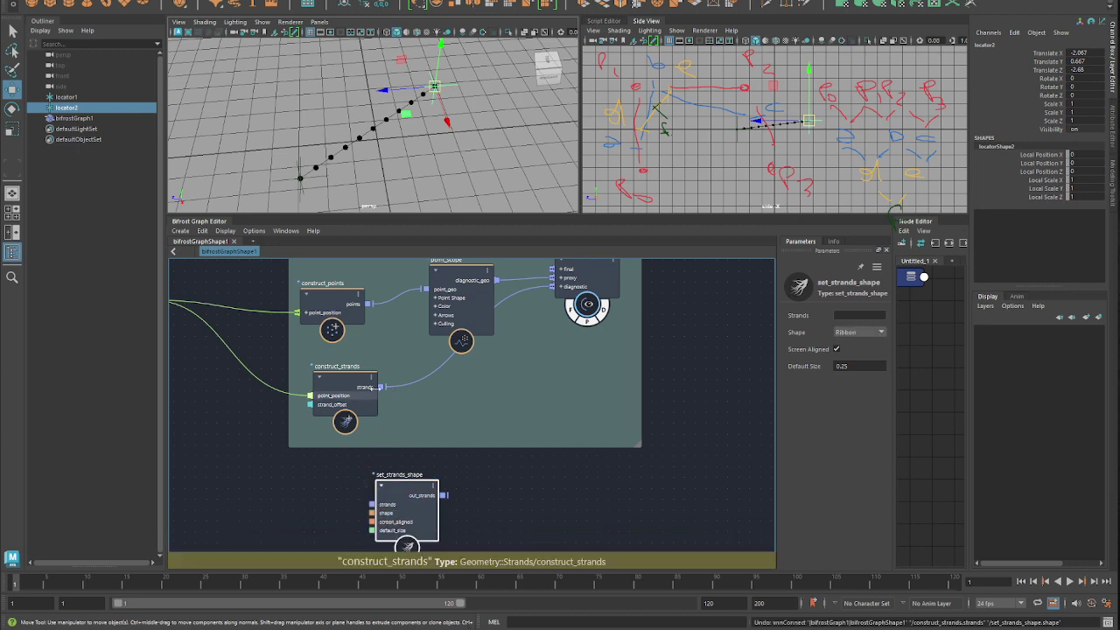
pyautogui.moveTo(379, 386); pyautogui.dragTo(470, 400)
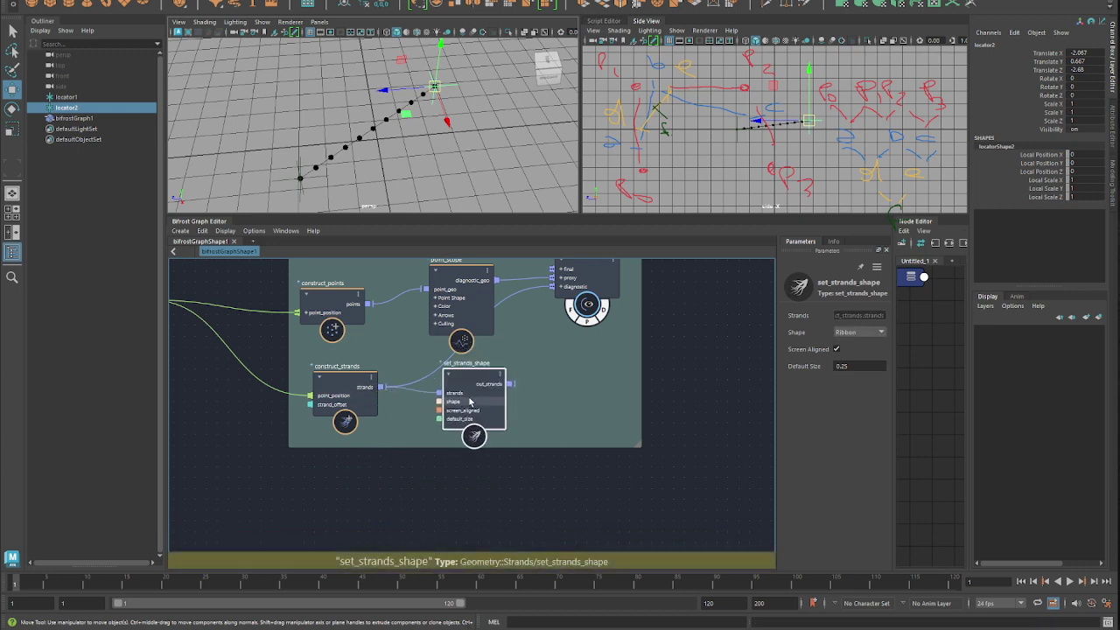
pyautogui.click(861, 366)
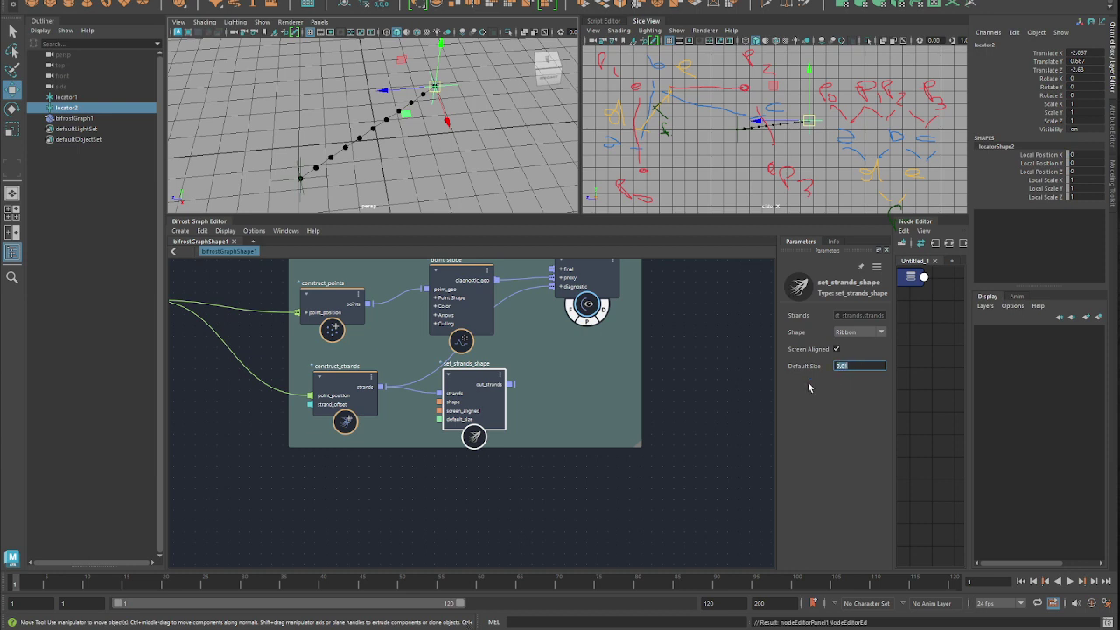
# Add a set_geo_property node and place it in the backdrop next to set_strands_shape
pyautogui.moveTo(625, 457); pyautogui.dragTo(487, 478, button='middle')
pyautogui.moveTo(518, 480); pyautogui.dragTo(591, 500)
pyautogui.press('Tab')
pyautogui.write('get')
pyautogui.press('BackSpace')
pyautogui.press('BackSpace')
pyautogui.press('BackSpace')
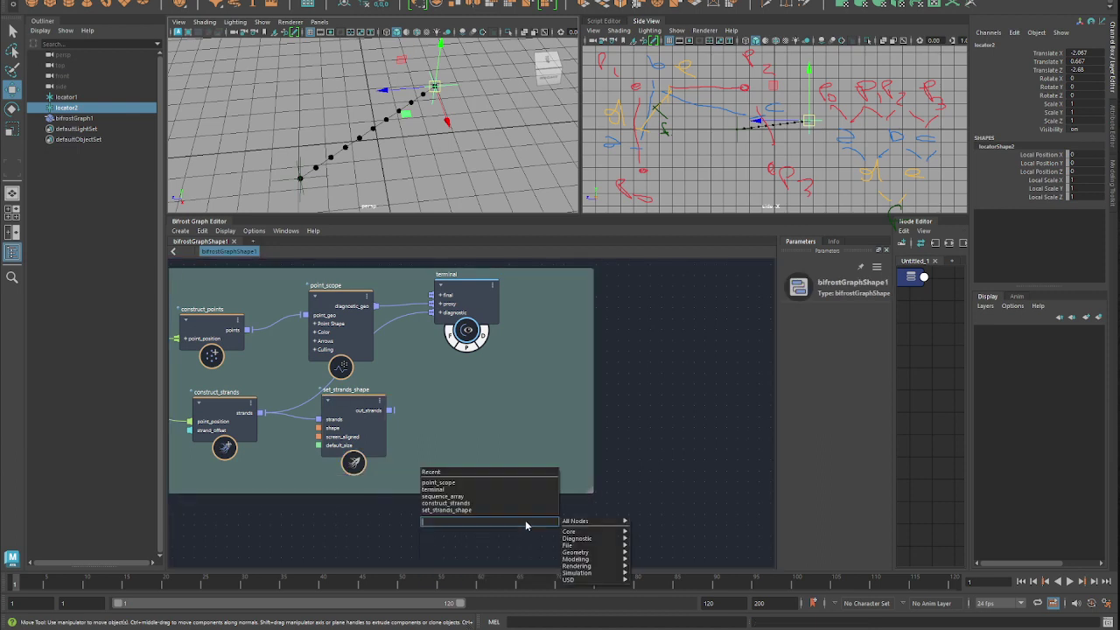
pyautogui.write('set_geo')
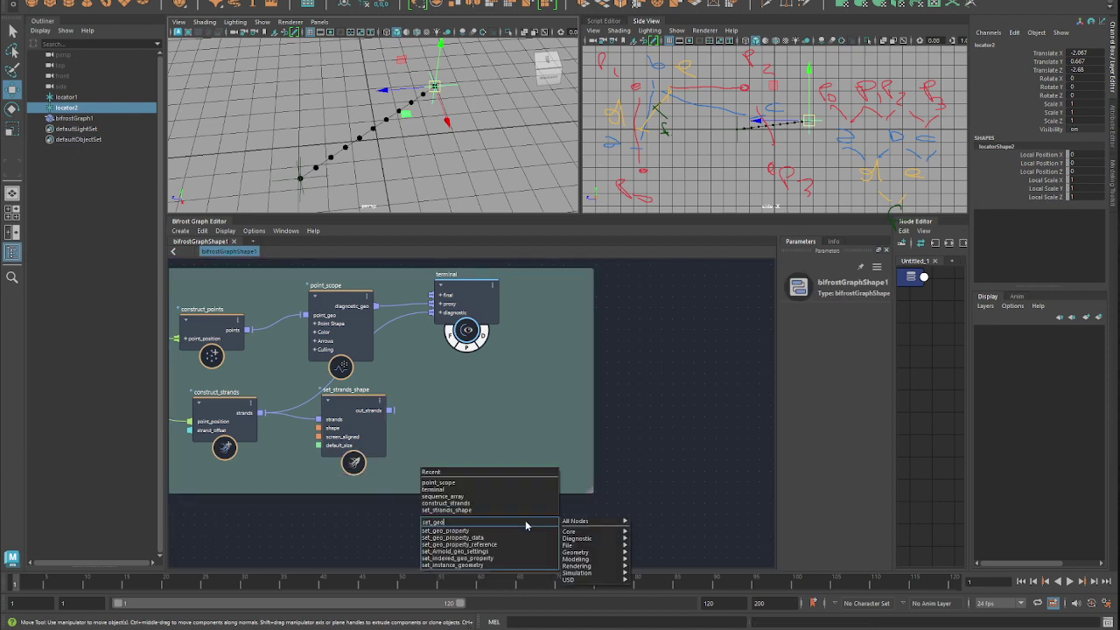
pyautogui.press('Down')
pyautogui.press('Return')
pyautogui.moveTo(522, 534); pyautogui.dragTo(474, 403)
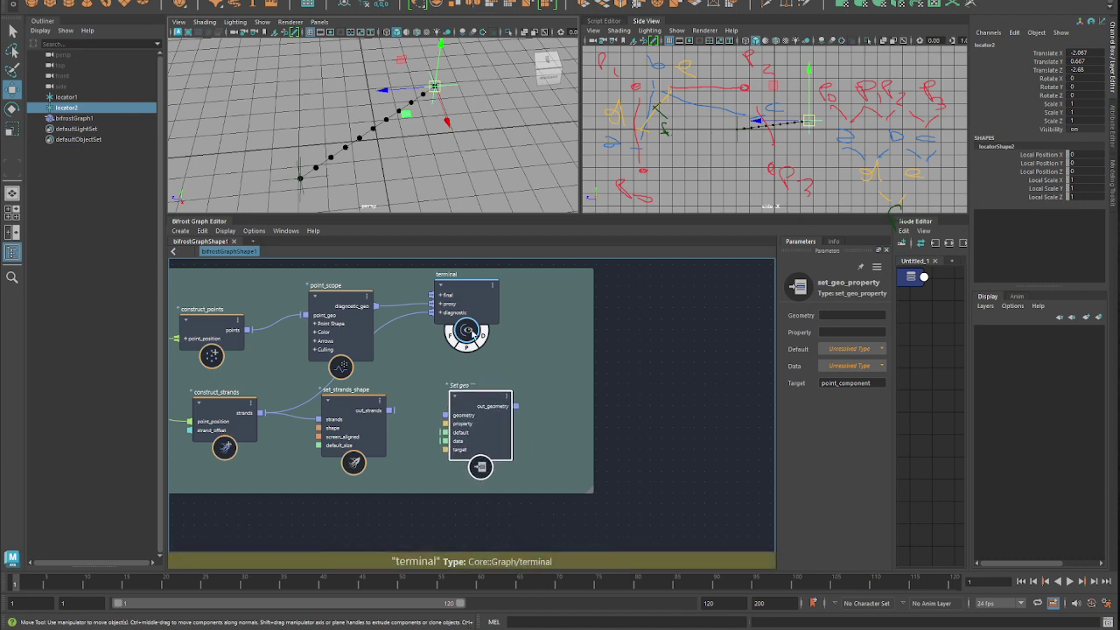
# Connect set_strands_shape's out_strands to set_geo_property's geometry input and set its Property to color
pyautogui.moveTo(463, 289); pyautogui.dragTo(545, 308)
pyautogui.moveTo(391, 410); pyautogui.dragTo(445, 416)
pyautogui.moveTo(469, 408); pyautogui.dragTo(462, 399)
pyautogui.click(858, 333)
pyautogui.write('p')
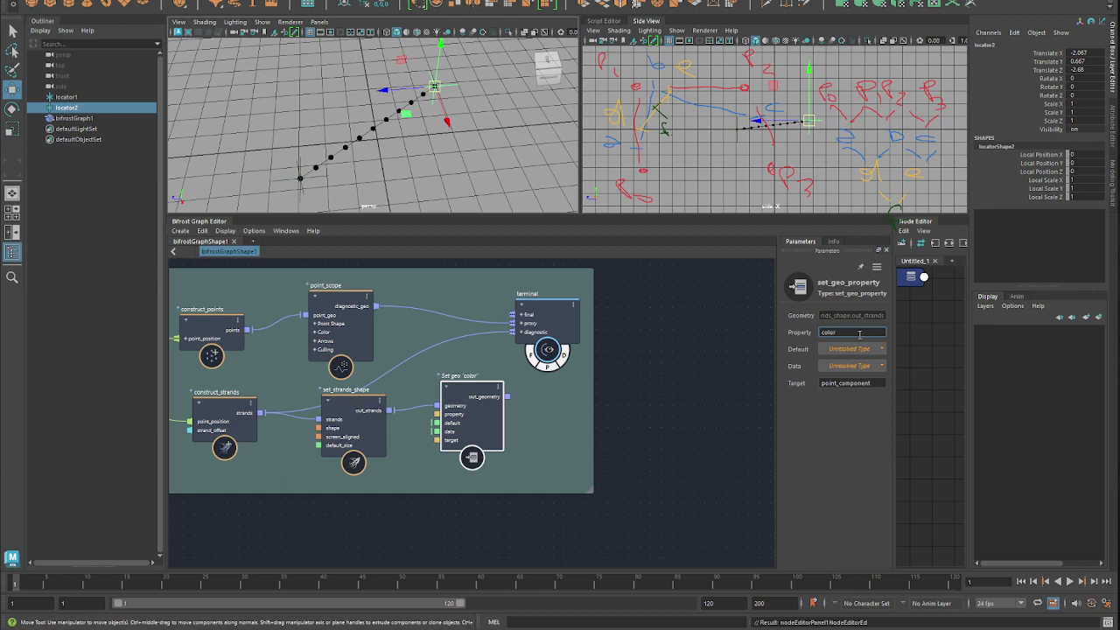
# Set the color property's Default and Data types to Math::float3 and enter 1, 0, 0 as Data
pyautogui.click(861, 349)
pyautogui.click(869, 430)
pyautogui.click(859, 367)
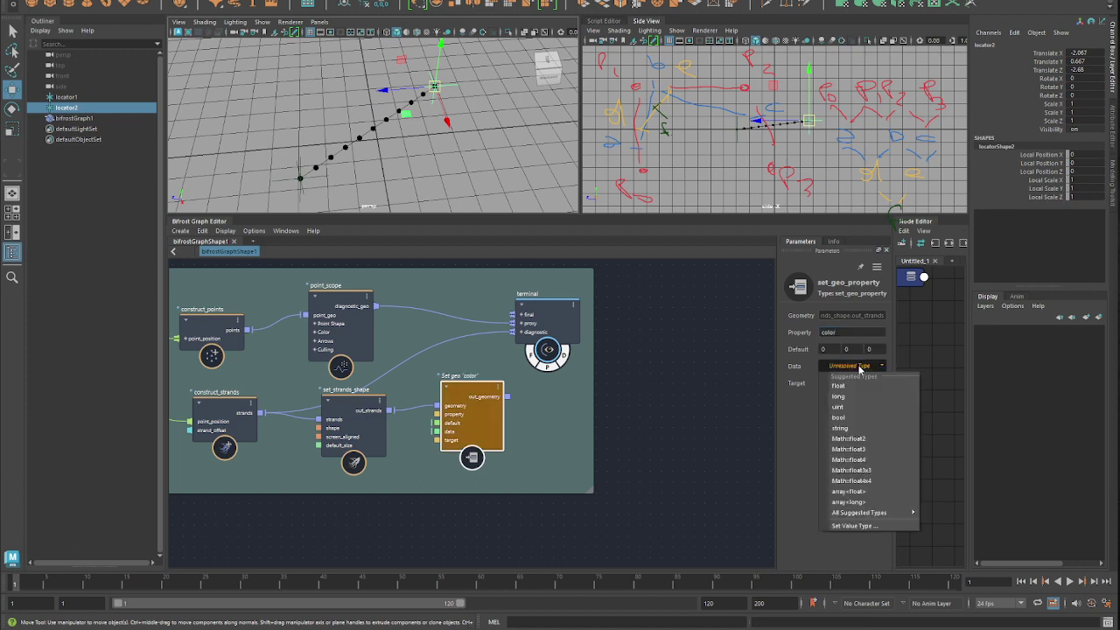
pyautogui.click(882, 449)
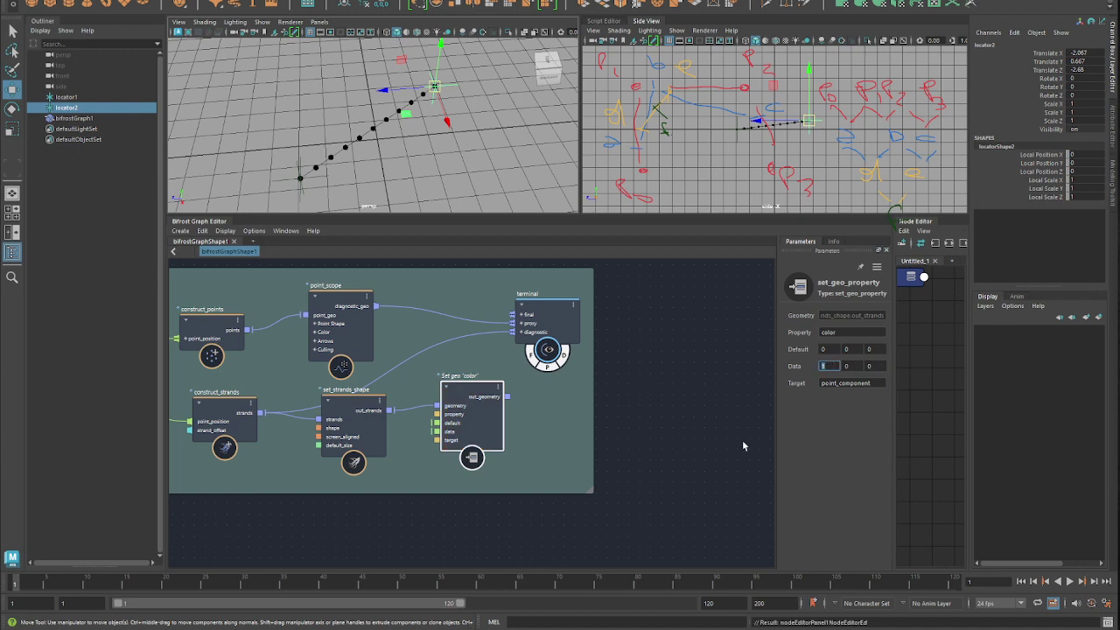
pyautogui.click(713, 438)
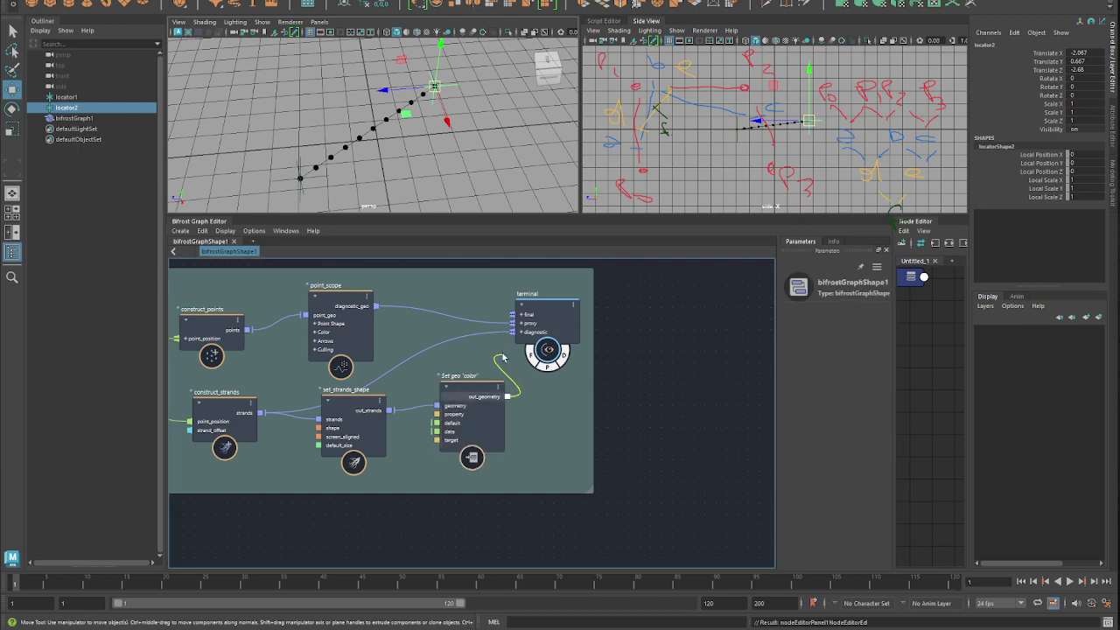
# Replace terminal's direct construct_strands diagnostic connection with set_geo_property's out_geometry, and tidy the node's position
pyautogui.moveTo(503, 356); pyautogui.dragTo(447, 355)
pyautogui.keyDown('alt'); pyautogui.moveTo(464, 324); pyautogui.dragTo(475, 350, button='middle'); pyautogui.keyUp('alt')
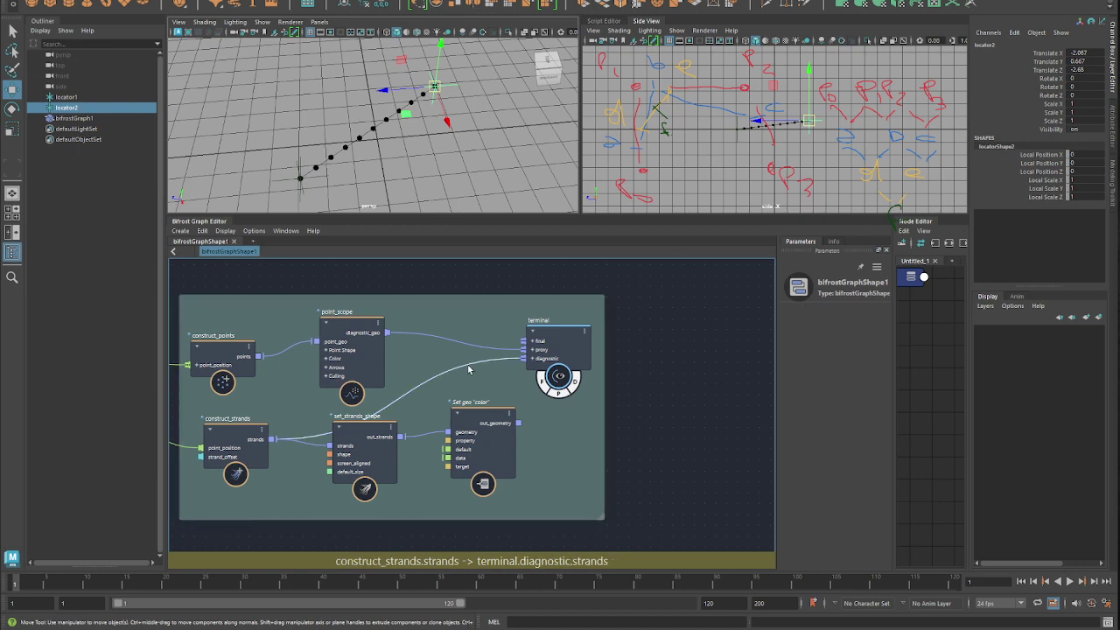
pyautogui.click(515, 424)
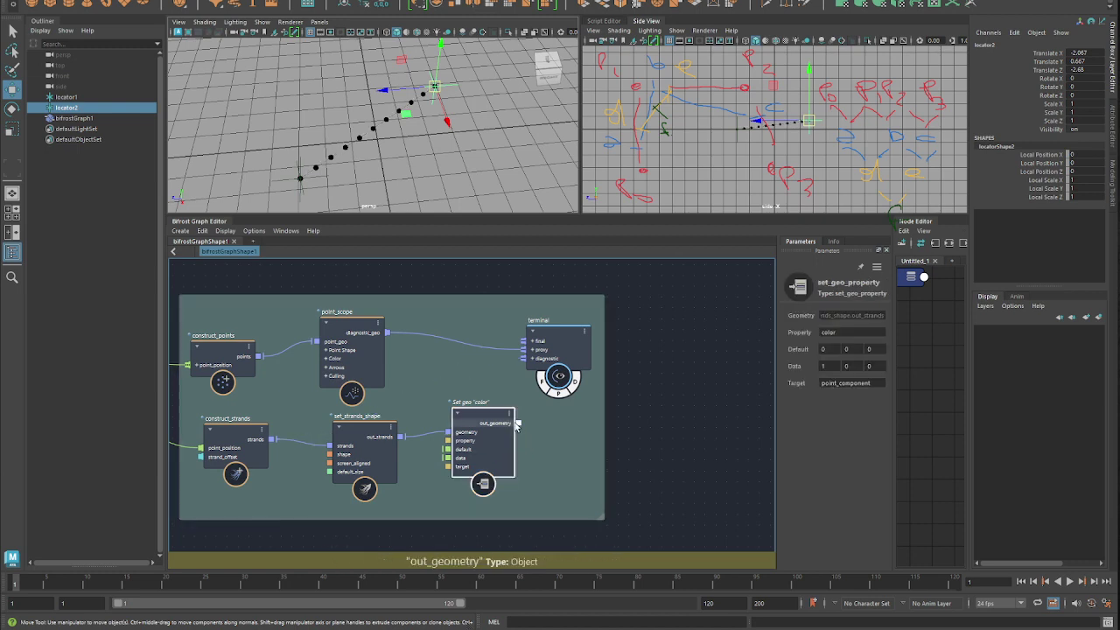
pyautogui.moveTo(532, 361); pyautogui.dragTo(532, 359)
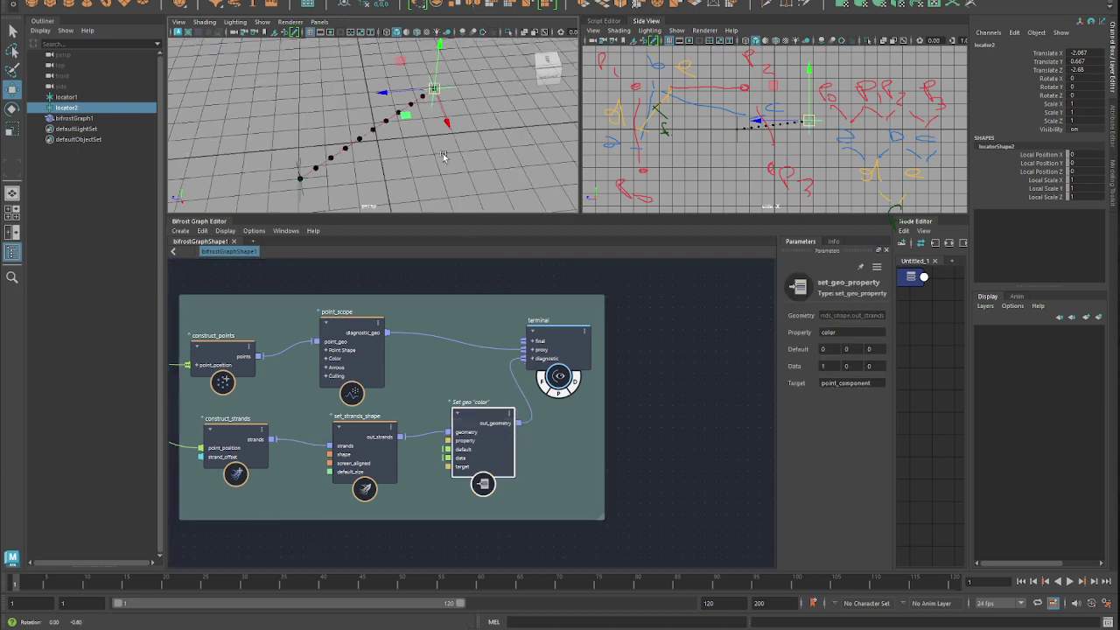
pyautogui.moveTo(463, 448); pyautogui.dragTo(443, 449)
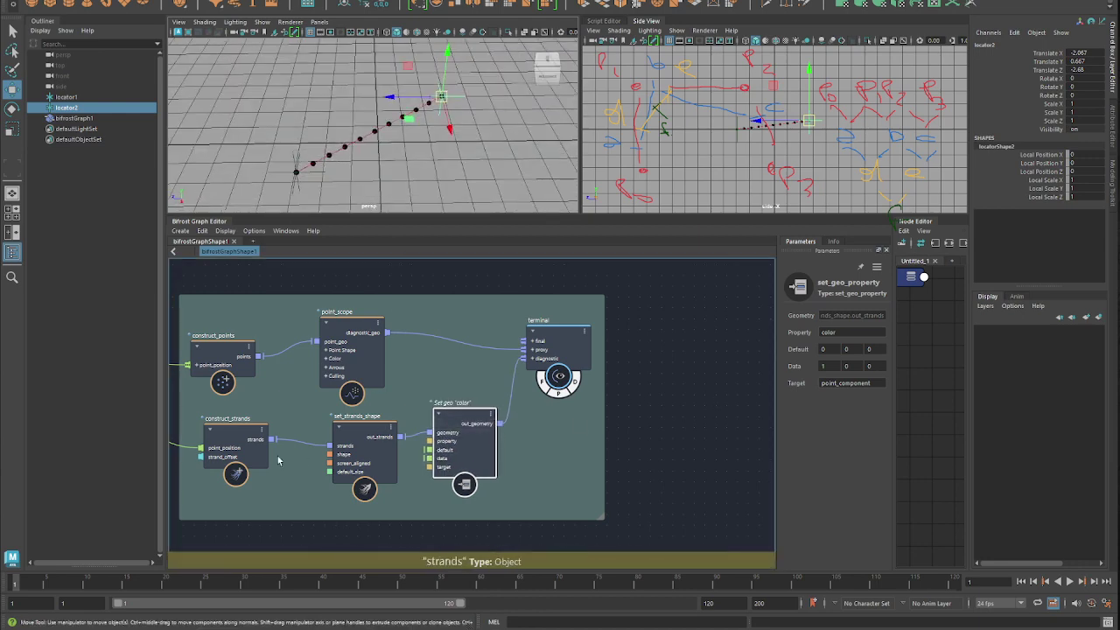
# Set the Default Size of the set_strands_shape node to 0.03
pyautogui.click(254, 442)
pyautogui.click(341, 448)
pyautogui.click(859, 366)
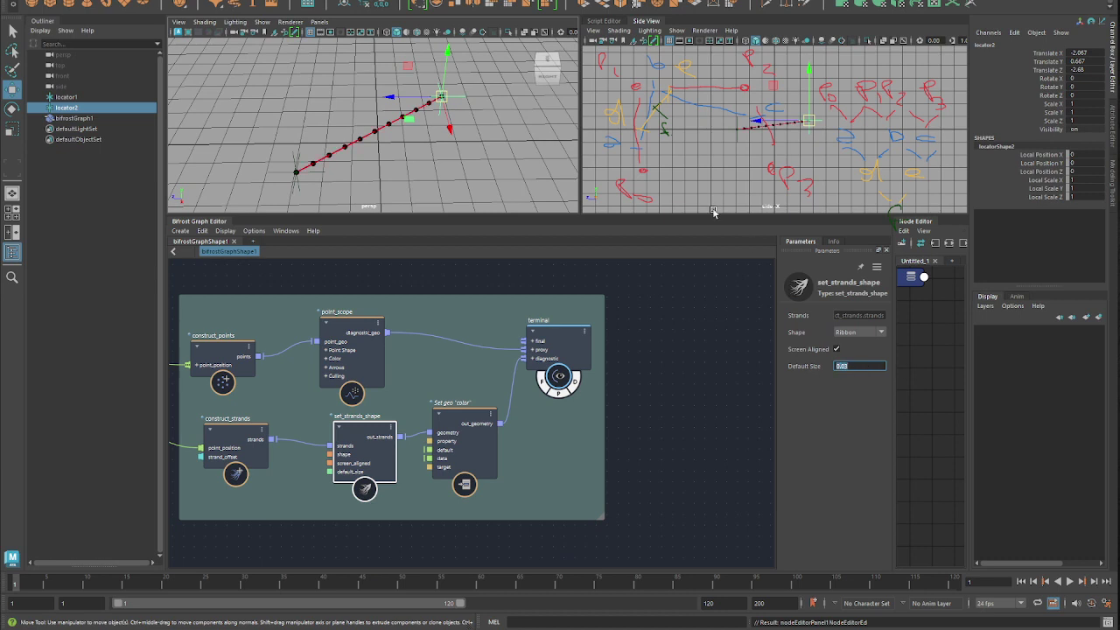
# Try moving locator2 in the perspective view to test the point and strand display, and undo the move
pyautogui.click(533, 161)
pyautogui.click(443, 97)
pyautogui.moveTo(443, 96); pyautogui.dragTo(405, 66)
pyautogui.hotkey('ctrl', 'z')
# Remove the connection between sequence_array's sequence output and the clamp node's value input
pyautogui.keyDown('alt'); pyautogui.moveTo(584, 447); pyautogui.dragTo(757, 464, button='middle'); pyautogui.keyUp('alt')
pyautogui.keyDown('alt'); pyautogui.moveTo(324, 456); pyautogui.dragTo(752, 411, button='middle'); pyautogui.keyUp('alt')
pyautogui.keyDown('alt'); pyautogui.moveTo(437, 446); pyautogui.dragTo(584, 447, button='middle'); pyautogui.keyUp('alt')
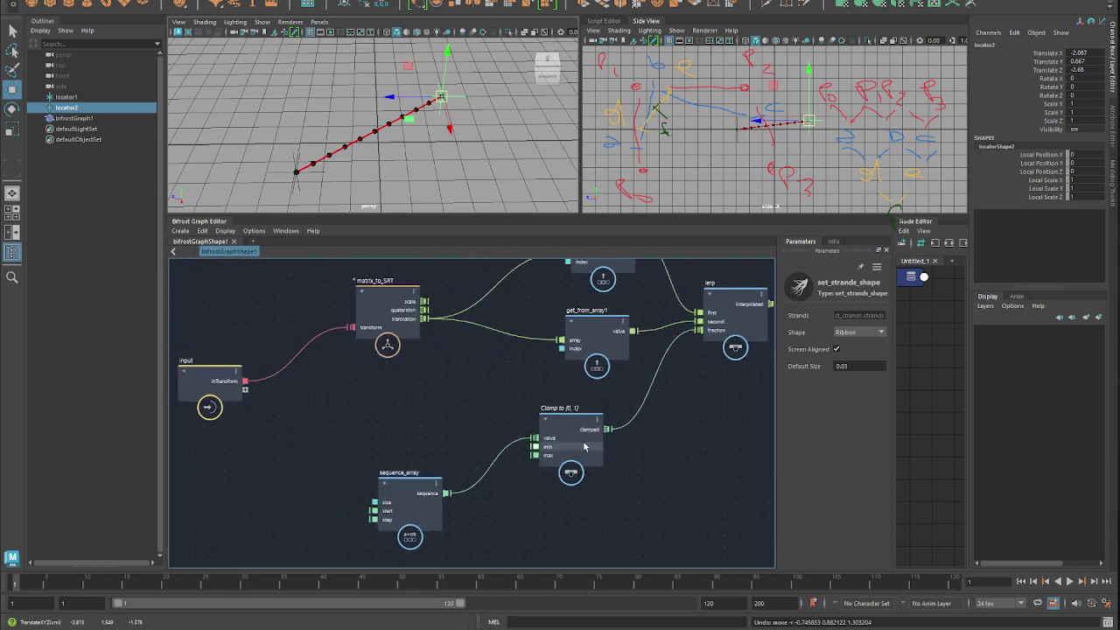
pyautogui.click(509, 520)
pyautogui.press('Delete')
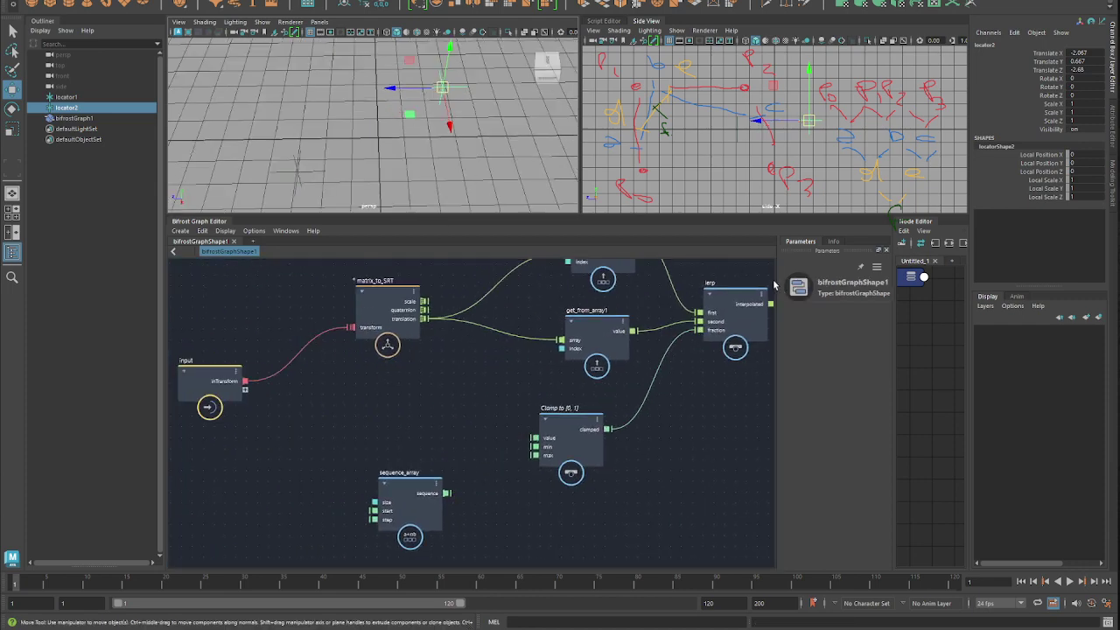
# Widen the Node Editor to show the locators connected to bifrostGraphShape1
pyautogui.moveTo(773, 284); pyautogui.dragTo(554, 280)
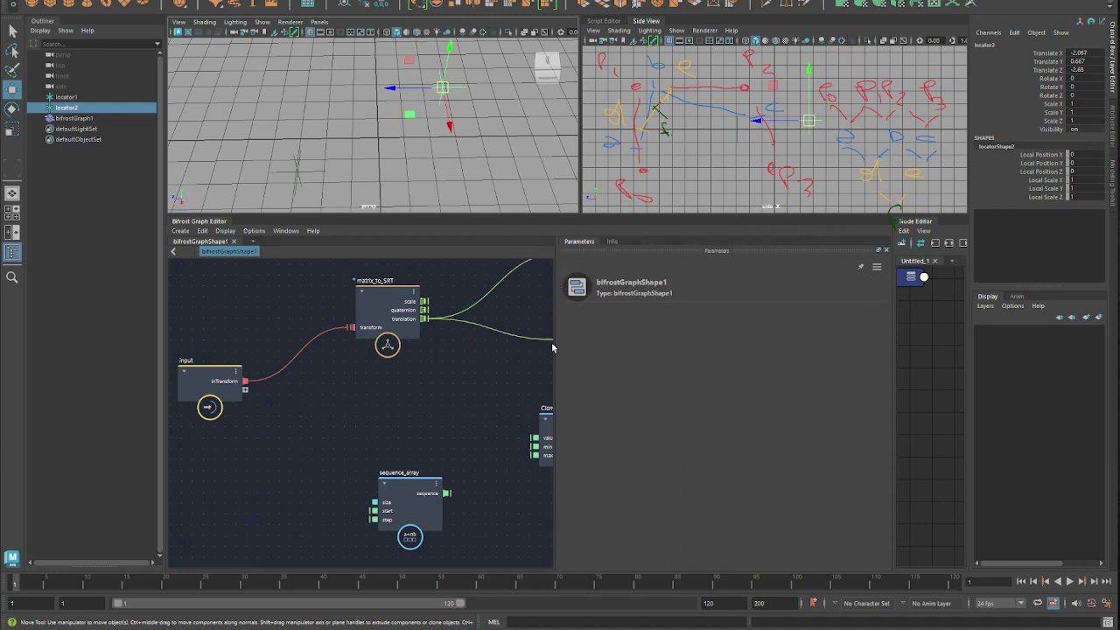
pyautogui.moveTo(554, 347); pyautogui.dragTo(776, 348)
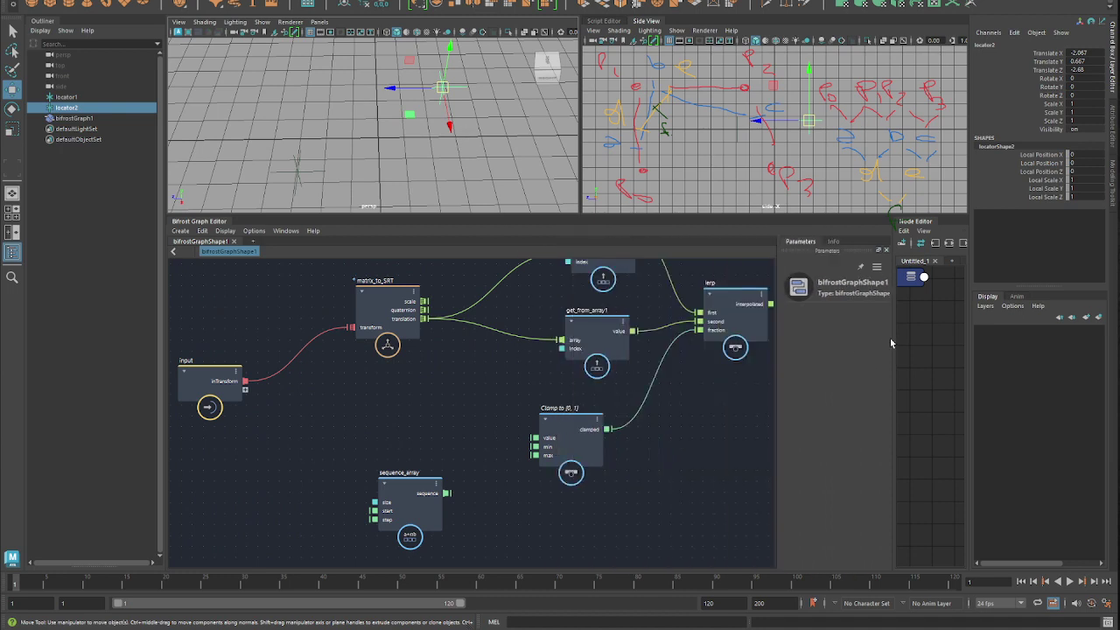
pyautogui.moveTo(891, 342); pyautogui.dragTo(602, 329)
pyautogui.scroll(-3, 354, 144)
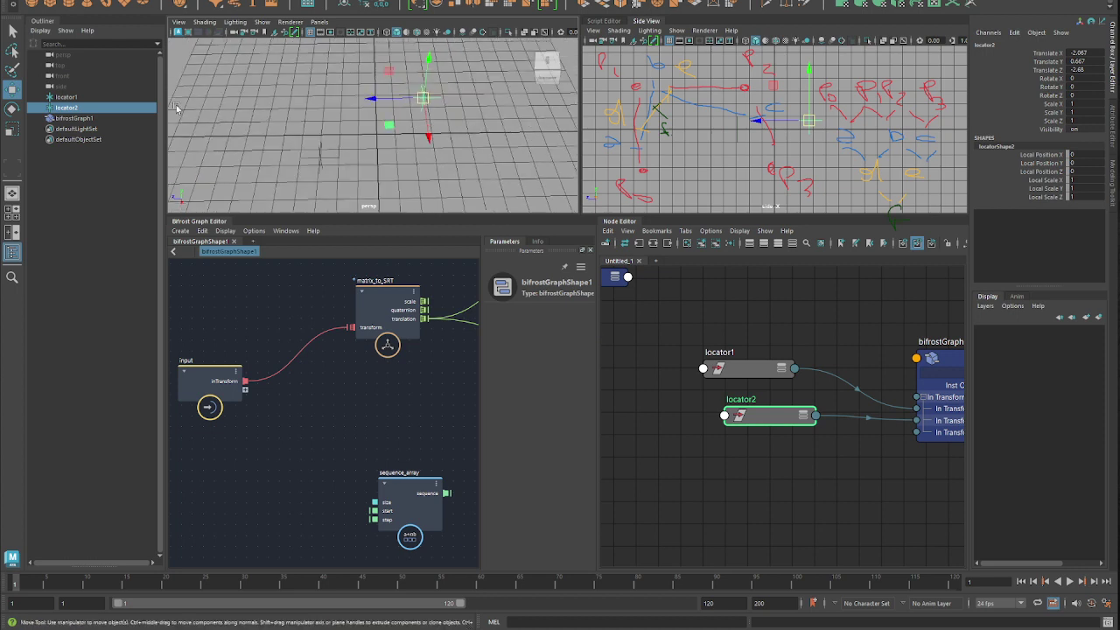
# Duplicate locator2 and move bifrostGraph1 above the locators in the Outliner
pyautogui.click(106, 108)
pyautogui.hotkey('ctrl', 'd')
pyautogui.click(80, 121)
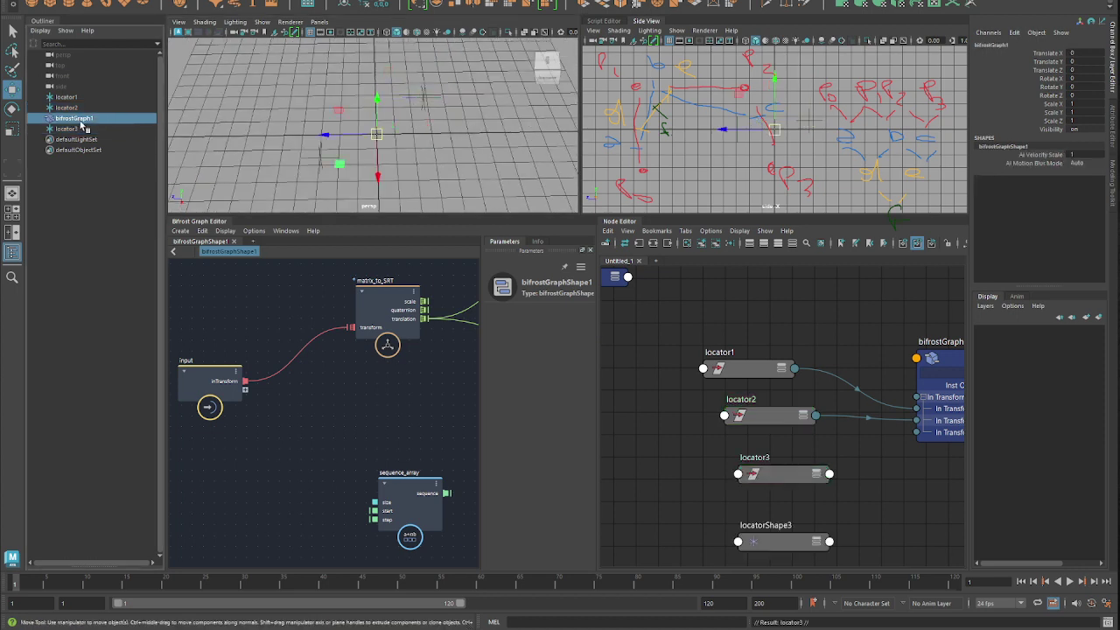
pyautogui.moveTo(77, 98); pyautogui.dragTo(80, 100)
# Connect locator3's World Matrix to In Transform[2] of bifrostGraphShape1
pyautogui.click(70, 129)
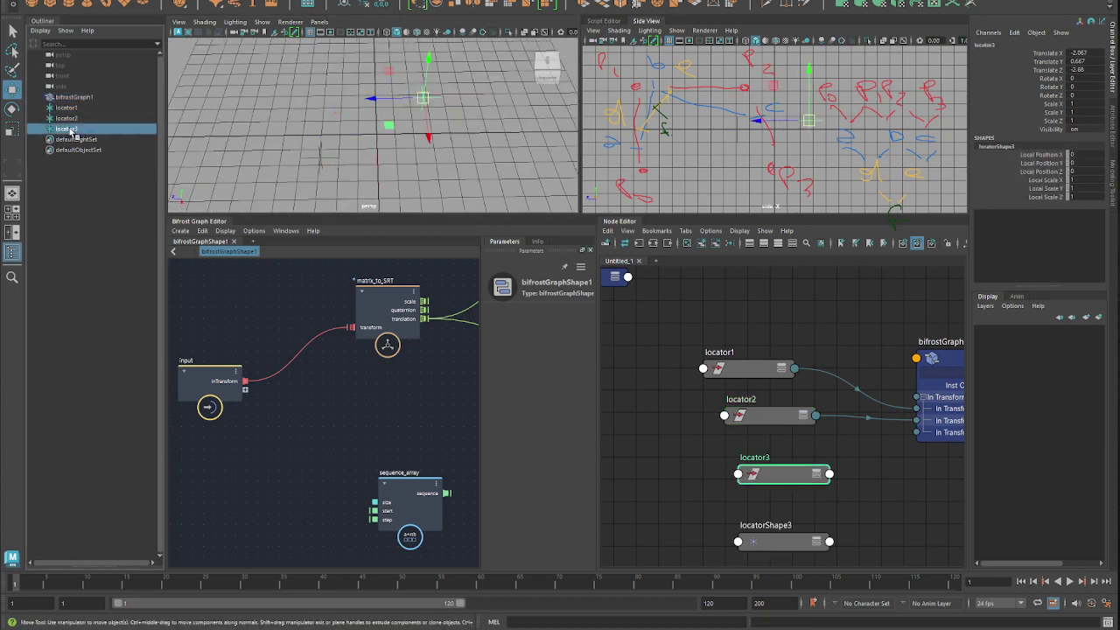
pyautogui.keyDown('alt'); pyautogui.moveTo(870, 490); pyautogui.dragTo(770, 471, button='middle'); pyautogui.keyUp('alt')
pyautogui.click(732, 455)
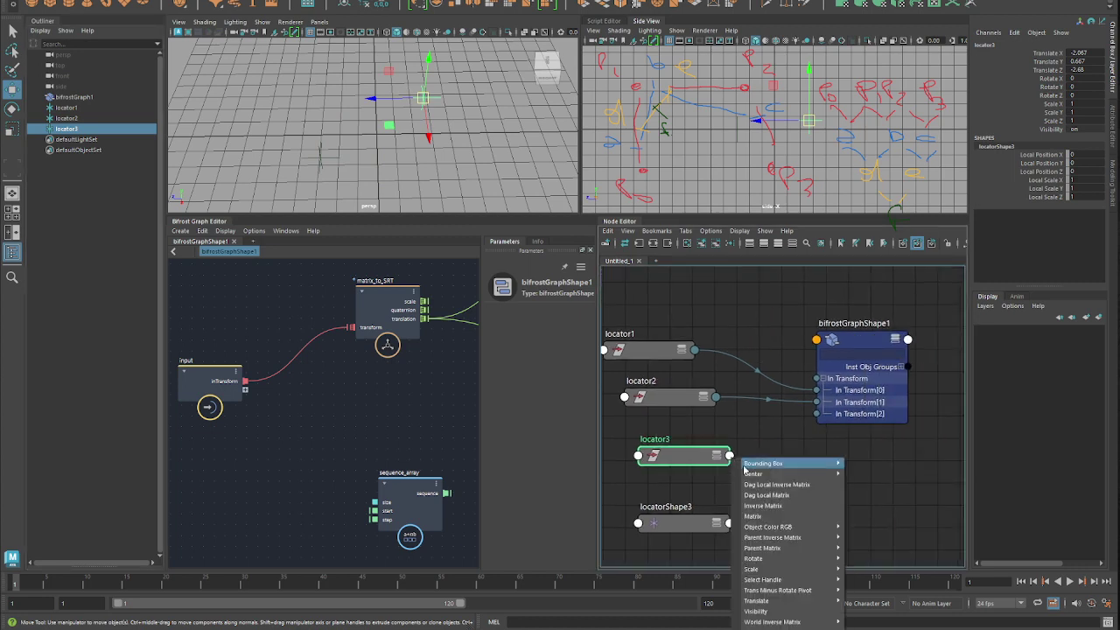
pyautogui.moveTo(787, 628)
pyautogui.click(875, 628)
pyautogui.click(822, 419)
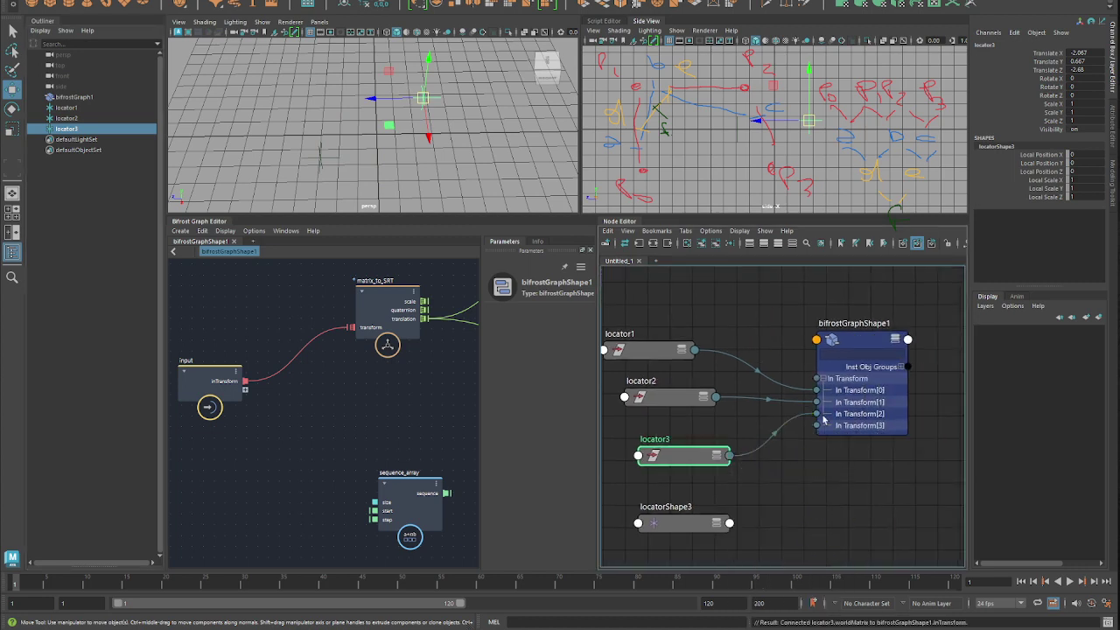
# Widen the Bifrost graph area again and enlarge its parameter area
pyautogui.moveTo(597, 367); pyautogui.dragTo(863, 367)
pyautogui.scroll(-3, 445, 405)
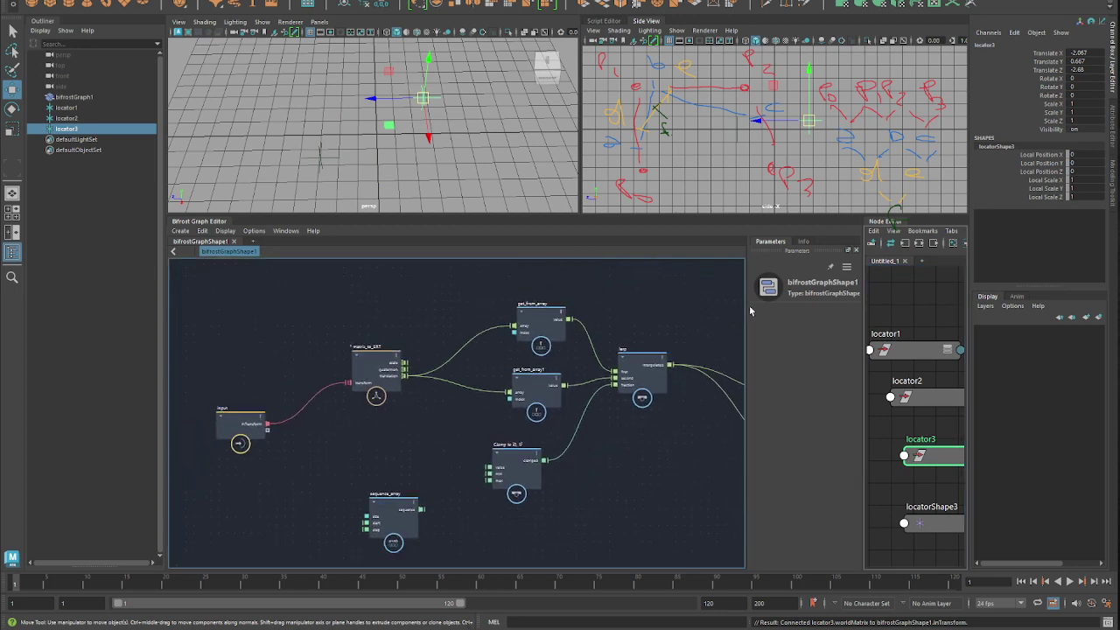
pyautogui.moveTo(746, 306); pyautogui.dragTo(655, 298)
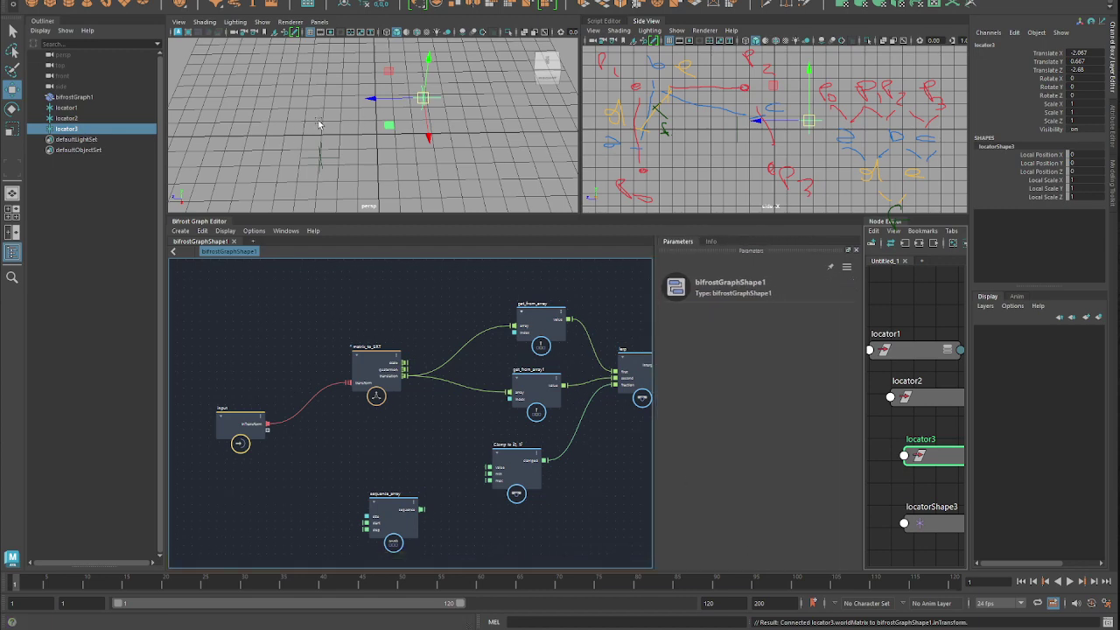
# Move locator3 to about X 1.92, Y 0.67, Z -6.81 as a third control point, and deselect it
pyautogui.moveTo(385, 129); pyautogui.dragTo(402, 149)
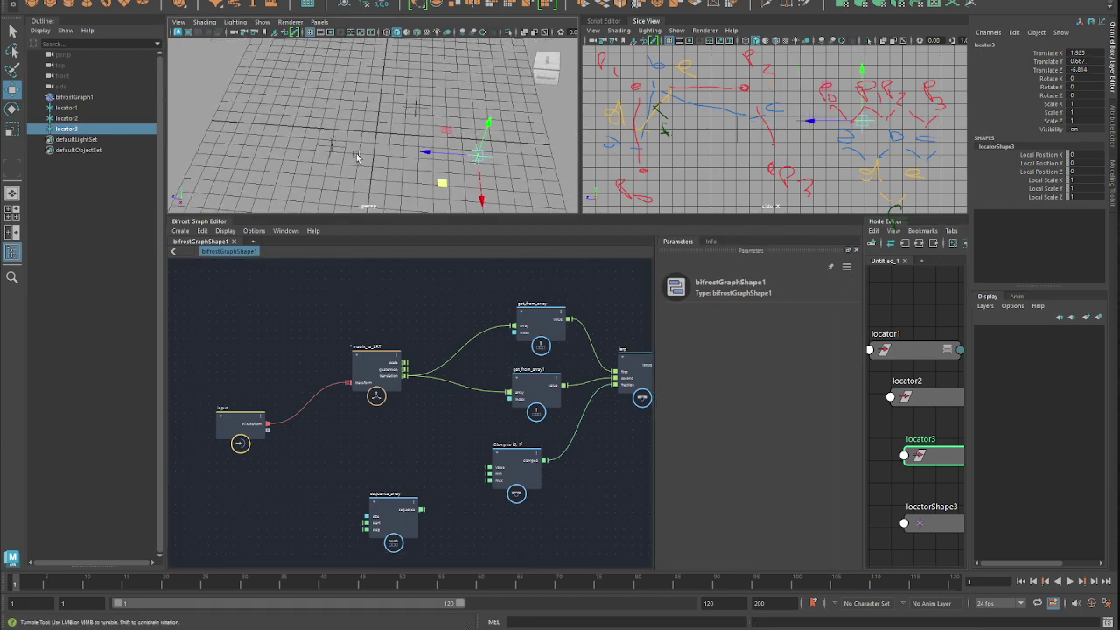
pyautogui.keyDown('alt'); pyautogui.moveTo(402, 149); pyautogui.dragTo(348, 146, button='right'); pyautogui.keyUp('alt')
pyautogui.click(374, 141)
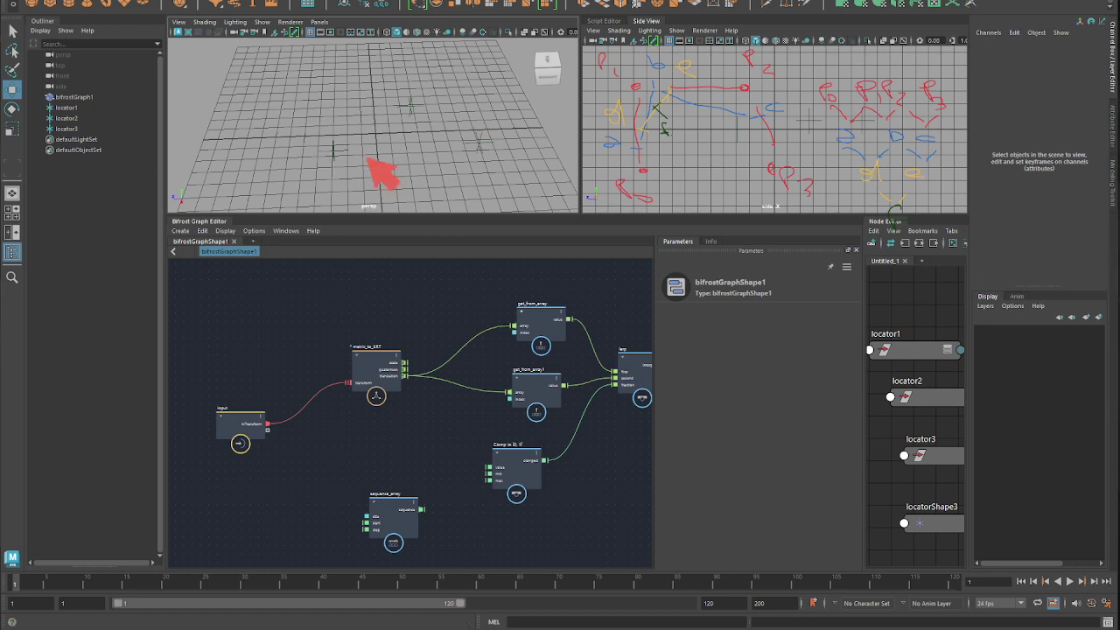
pyautogui.moveTo(369, 158)
pyautogui.mouseDown()
pyautogui.moveTo(299, 150)
pyautogui.moveTo(375, 95)
pyautogui.moveTo(508, 150)
pyautogui.mouseUp()
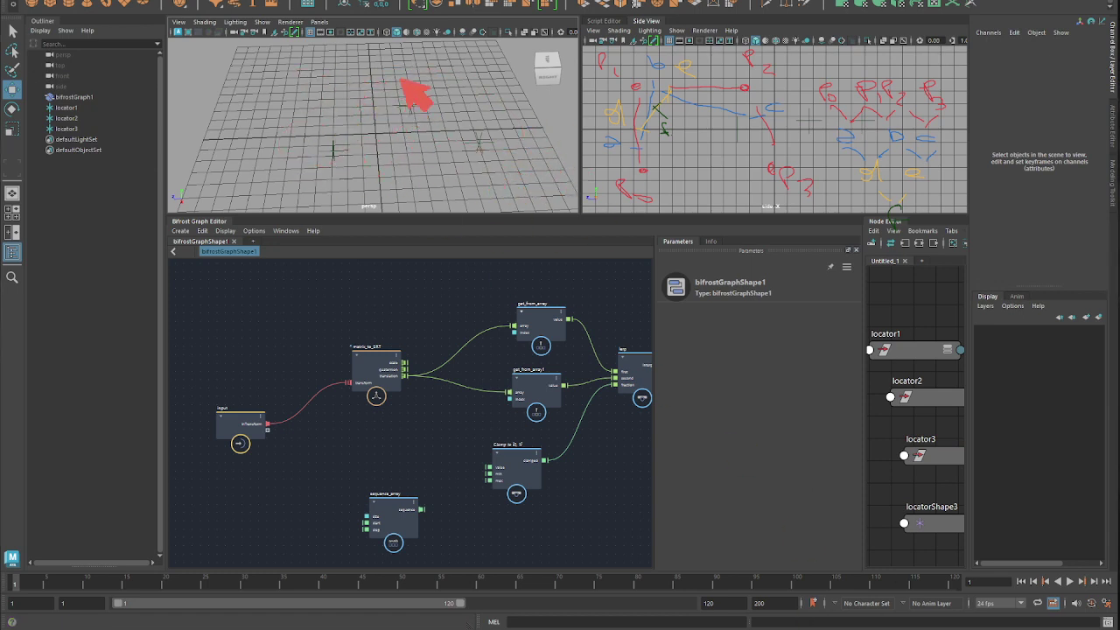
pyautogui.moveTo(324, 107); pyautogui.dragTo(315, 110)
pyautogui.moveTo(410, 68); pyautogui.dragTo(421, 85)
pyautogui.moveTo(505, 129); pyautogui.dragTo(522, 142)
pyautogui.moveTo(330, 157)
pyautogui.mouseDown()
pyautogui.moveTo(411, 130)
pyautogui.moveTo(479, 147)
pyautogui.mouseUp()
pyautogui.moveTo(462, 204); pyautogui.dragTo(502, 228)
pyautogui.moveTo(479, 139); pyautogui.dragTo(471, 180)
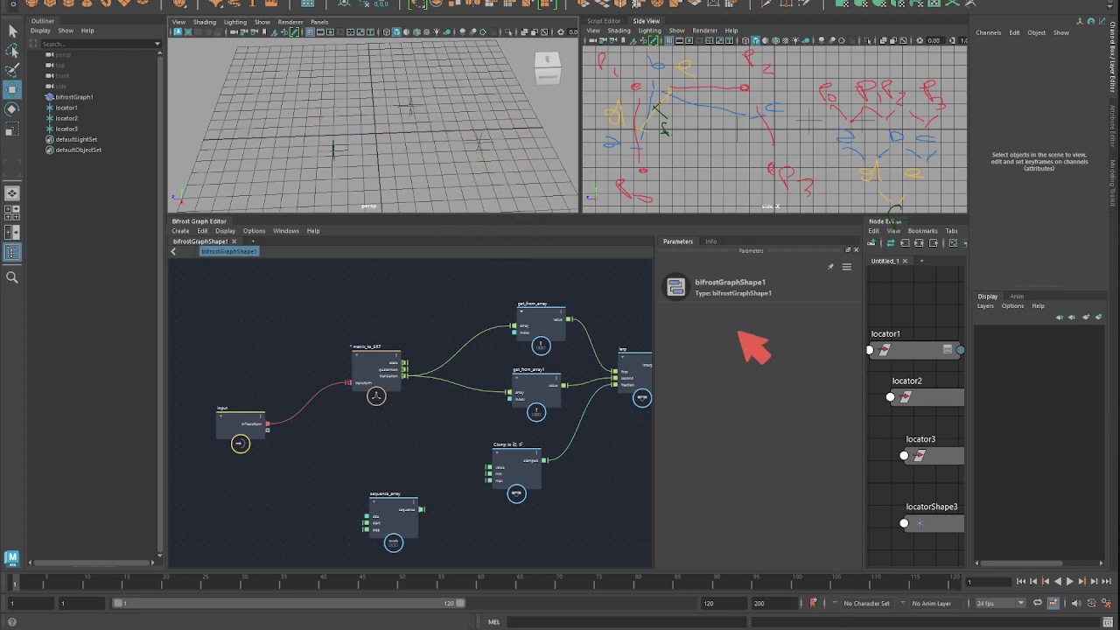
pyautogui.moveTo(713, 315); pyautogui.dragTo(700, 329)
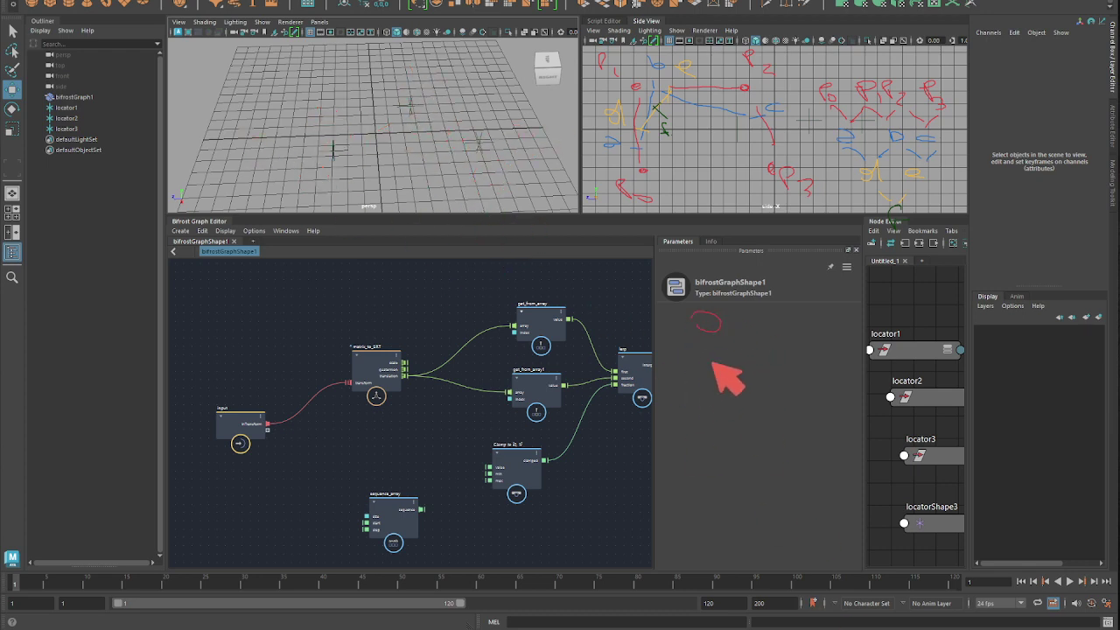
pyautogui.moveTo(707, 345); pyautogui.dragTo(702, 478)
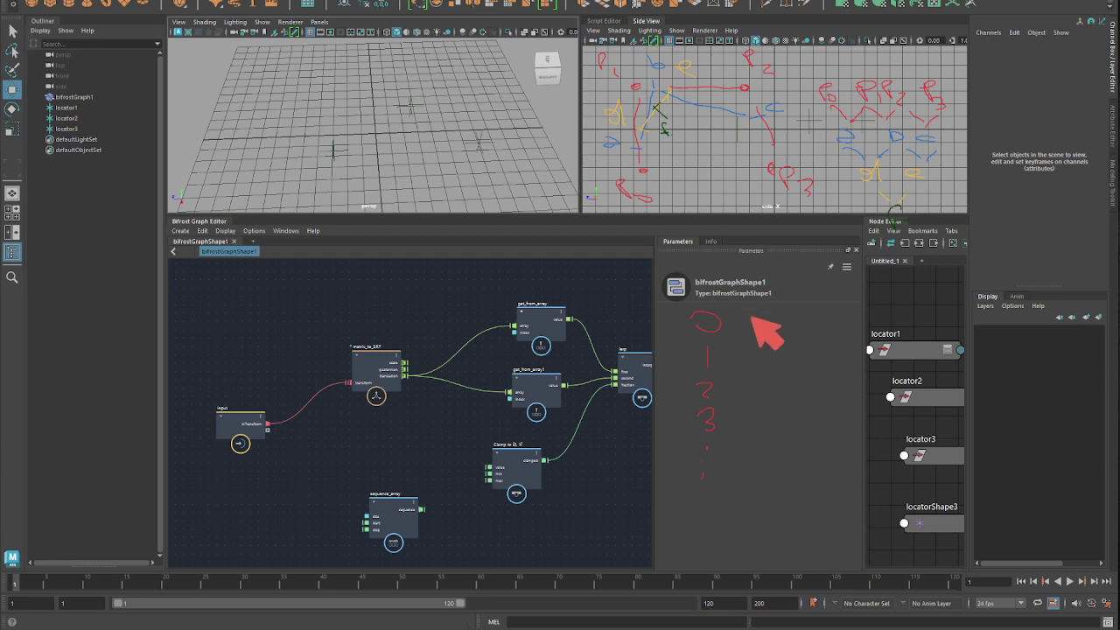
pyautogui.moveTo(774, 325)
pyautogui.mouseDown()
pyautogui.moveTo(789, 332)
pyautogui.moveTo(763, 354)
pyautogui.mouseUp()
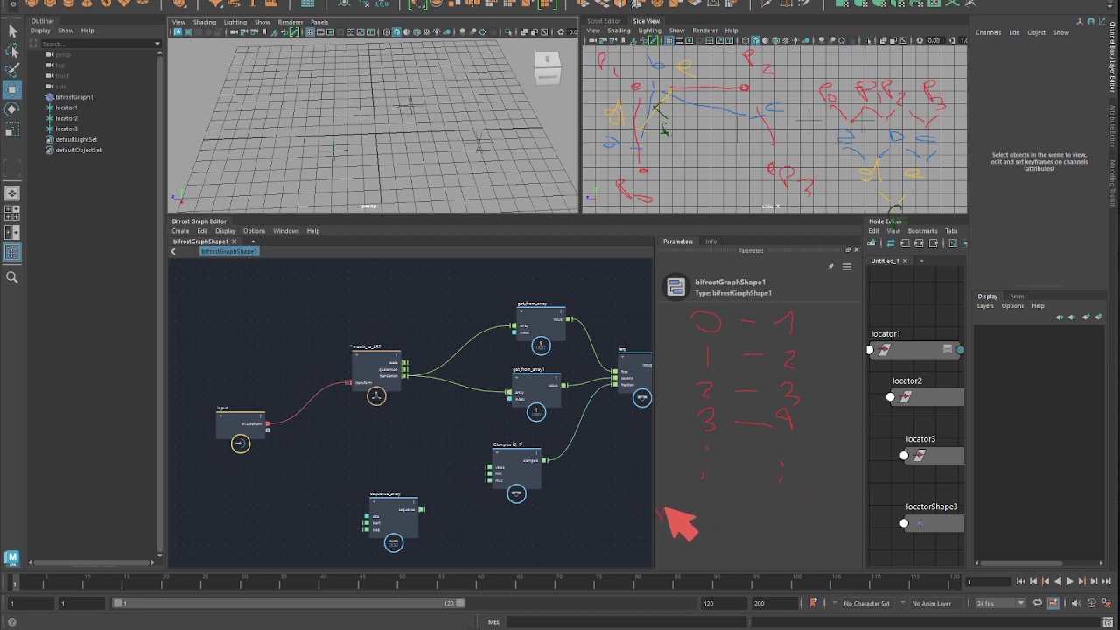
pyautogui.moveTo(658, 497); pyautogui.dragTo(646, 526)
pyautogui.moveTo(662, 525); pyautogui.dragTo(676, 523)
pyautogui.moveTo(746, 496); pyautogui.dragTo(750, 525)
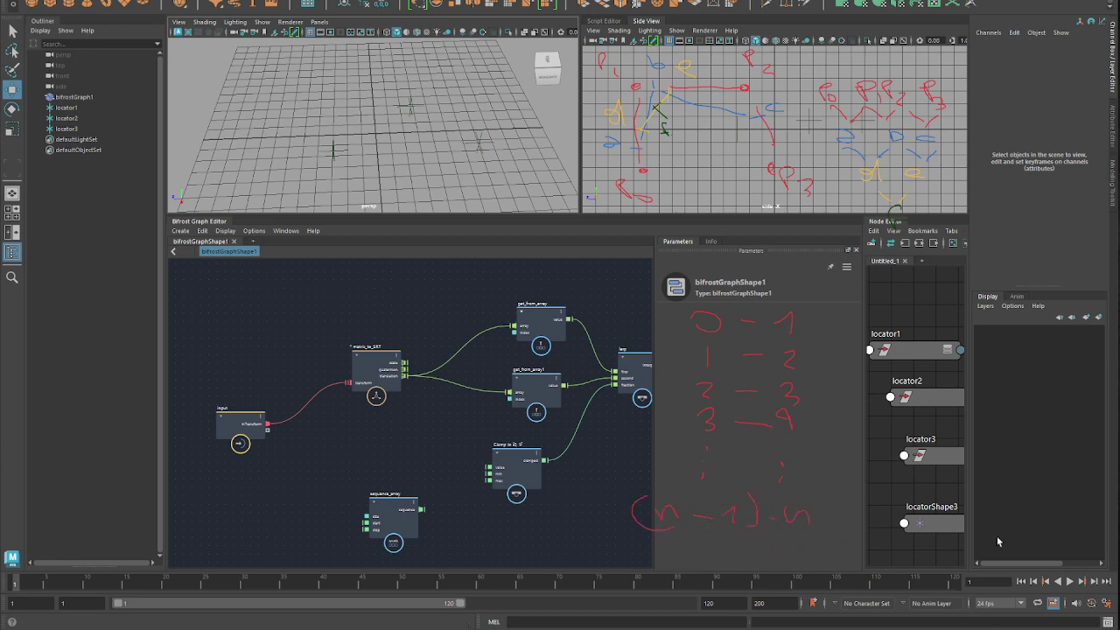
# Move matrix_to_SRT close to the input node to make room before the get_from_array nodes
pyautogui.scroll(3, 320, 393)
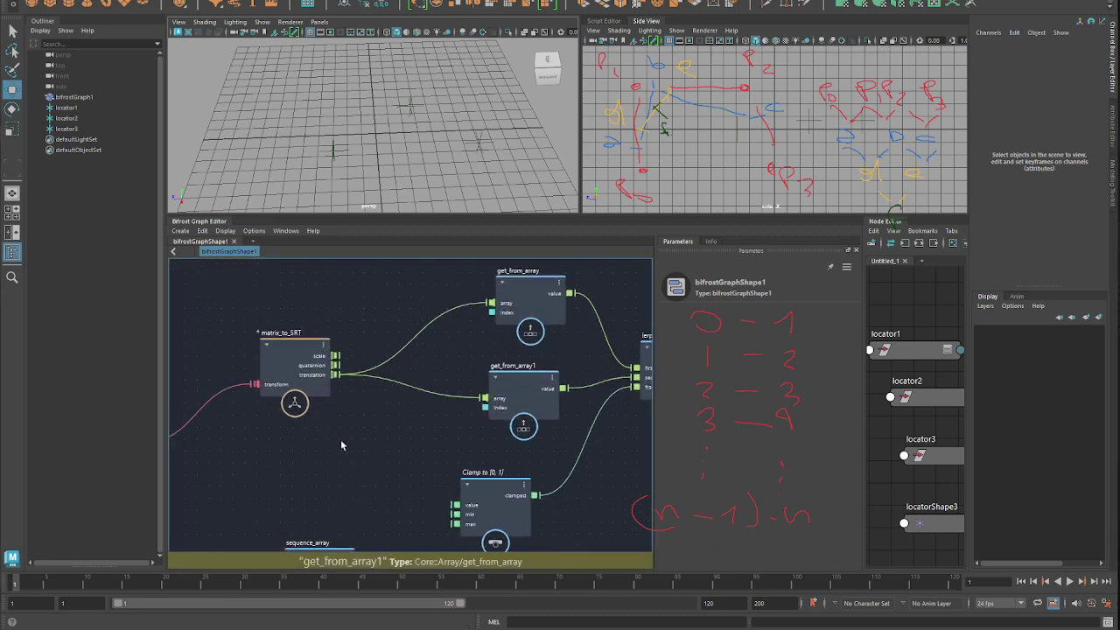
pyautogui.keyDown('alt'); pyautogui.moveTo(358, 433); pyautogui.dragTo(363, 446, button='middle'); pyautogui.keyUp('alt')
pyautogui.moveTo(380, 407); pyautogui.dragTo(291, 417)
pyautogui.keyDown('alt'); pyautogui.moveTo(396, 445); pyautogui.dragTo(438, 431, button='middle'); pyautogui.keyUp('alt')
pyautogui.scroll(-1, 438, 430)
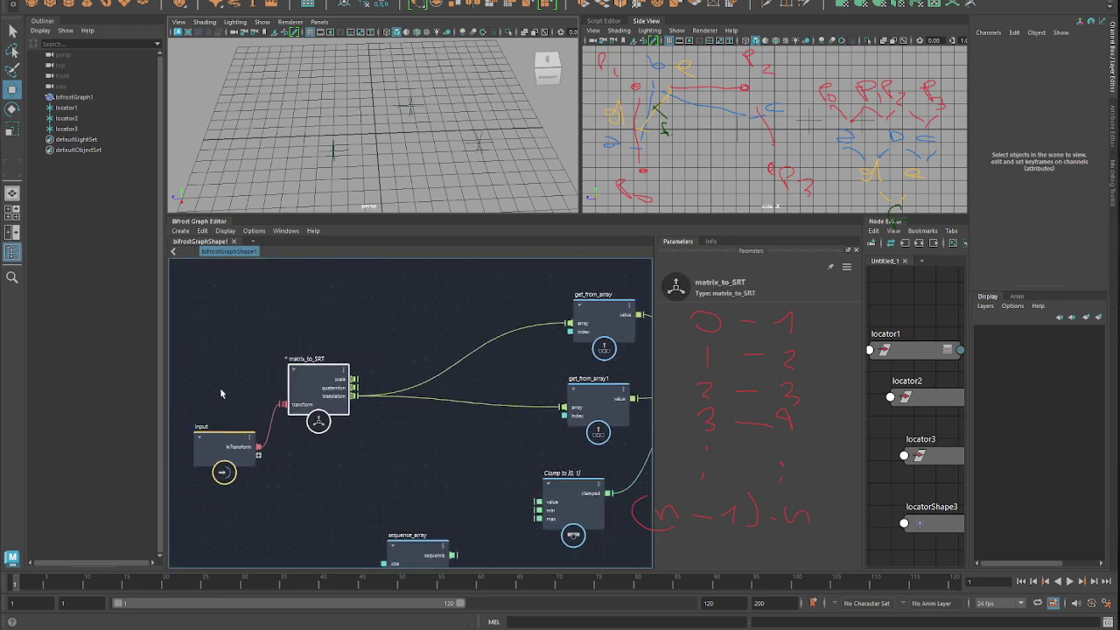
pyautogui.moveTo(188, 401); pyautogui.dragTo(218, 492)
pyautogui.moveTo(322, 388); pyautogui.dragTo(278, 389)
# Add an array_size node to the Bifrost graph
pyautogui.scroll(1, 362, 454)
pyautogui.press('Tab')
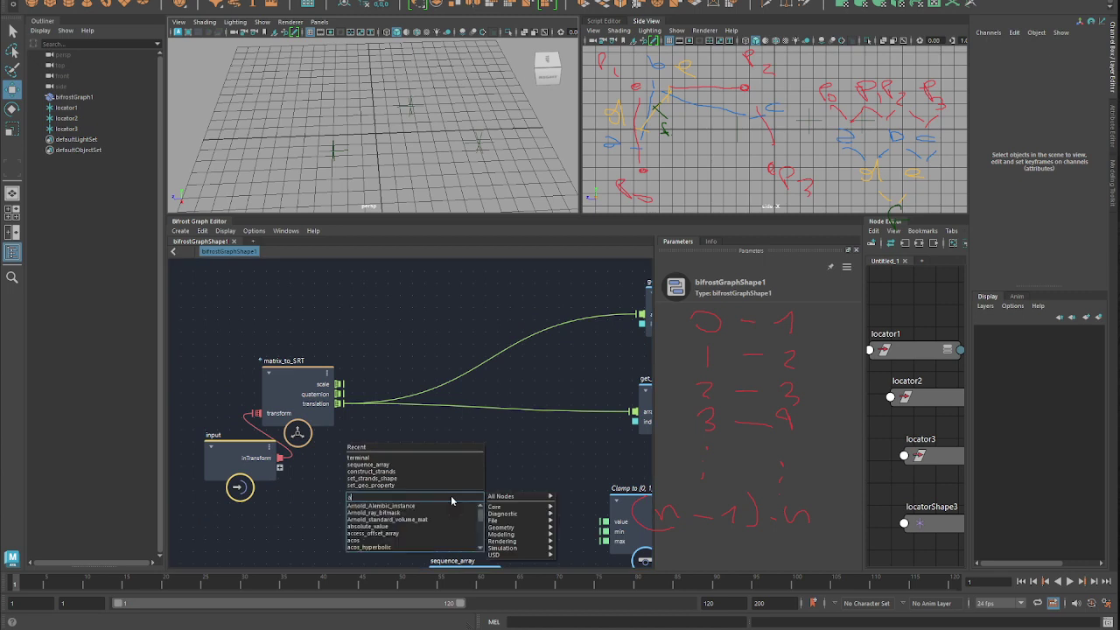
pyautogui.write('arra')
pyautogui.press('Down')
pyautogui.press('Down')
pyautogui.press('Down')
pyautogui.press('Down')
pyautogui.press('Return')
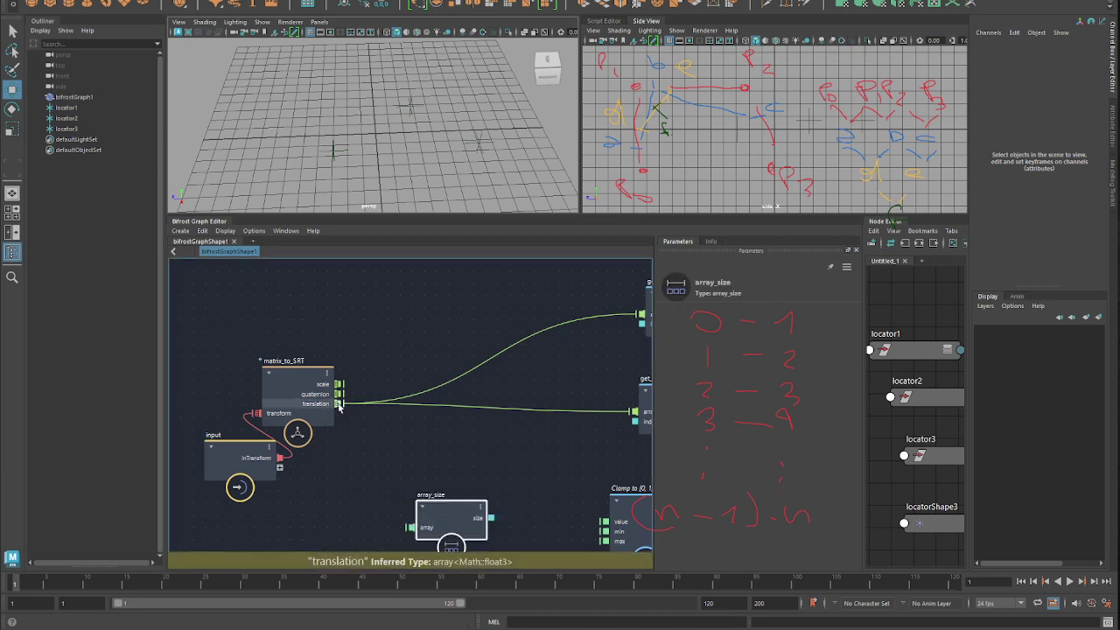
# Place array_size above matrix_to_SRT with translation connected to its array input, and rename it n
pyautogui.moveTo(424, 549); pyautogui.dragTo(371, 288)
pyautogui.keyDown('alt'); pyautogui.moveTo(404, 376); pyautogui.dragTo(396, 479, button='middle'); pyautogui.keyUp('alt')
pyautogui.doubleClick(348, 357)
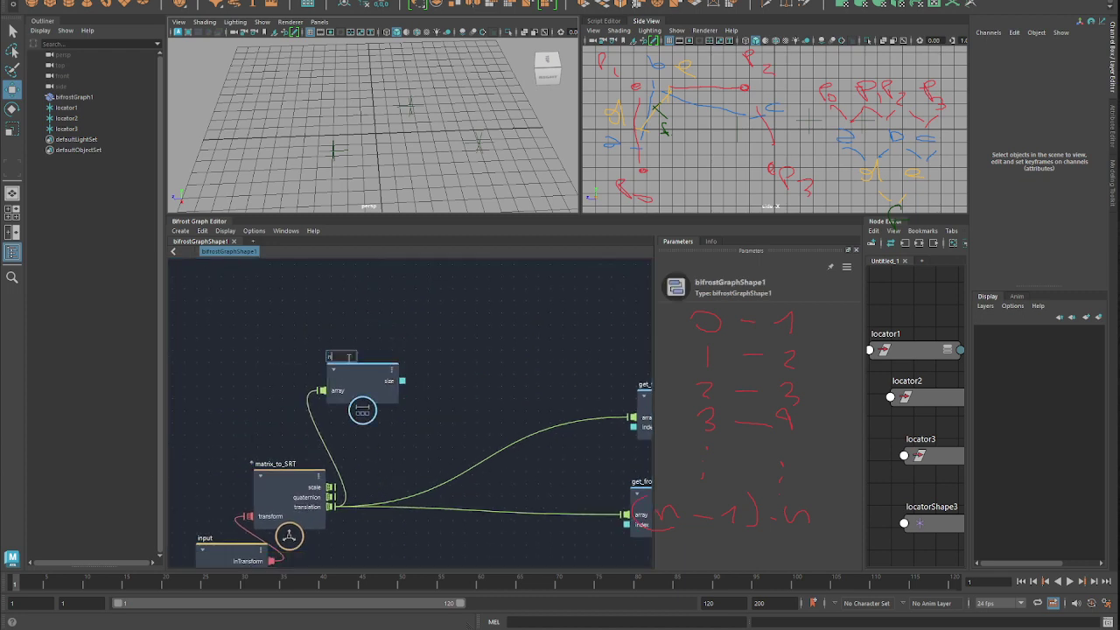
# Add a subtract node beside n and connect n's size output as its first input
pyautogui.press('Tab')
pyautogui.write('su')
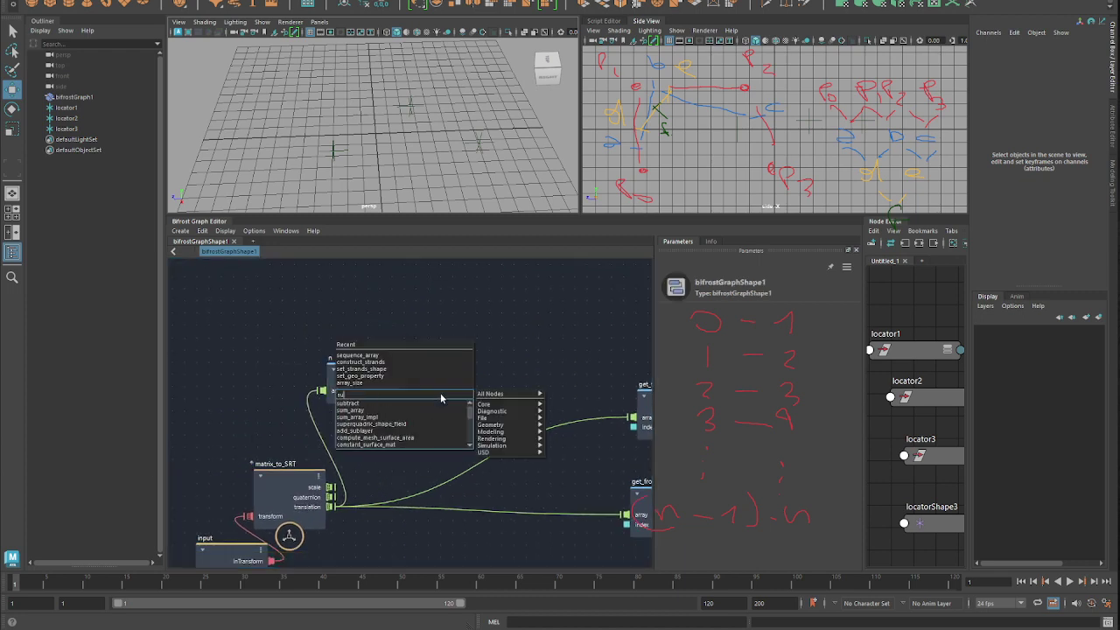
pyautogui.write('b')
pyautogui.press('Return')
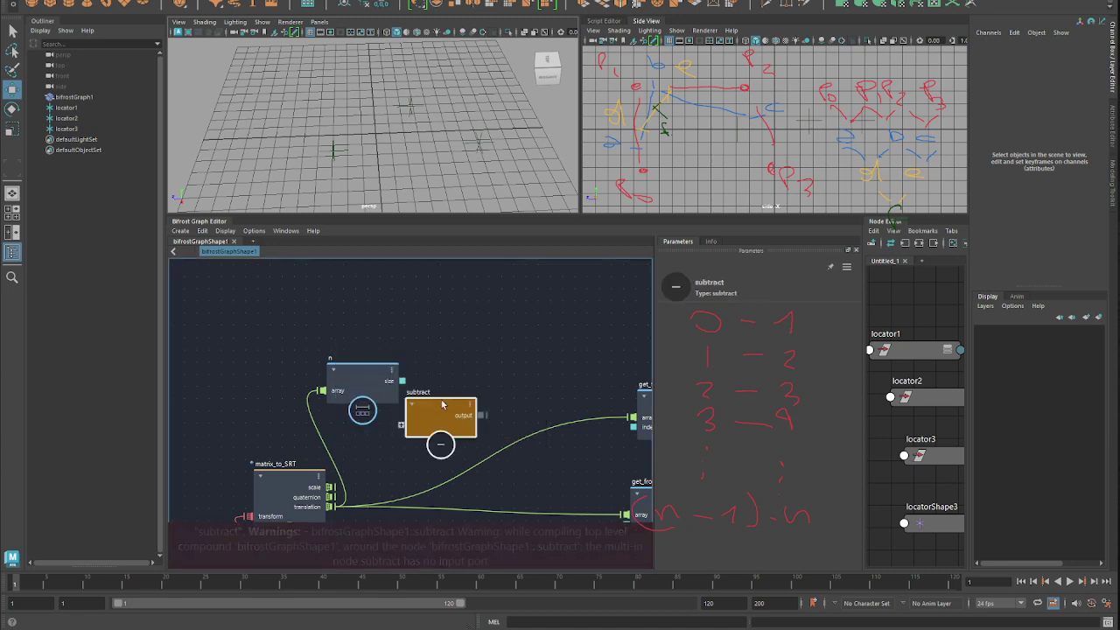
pyautogui.moveTo(441, 403); pyautogui.dragTo(479, 403)
pyautogui.moveTo(402, 381); pyautogui.dragTo(439, 402)
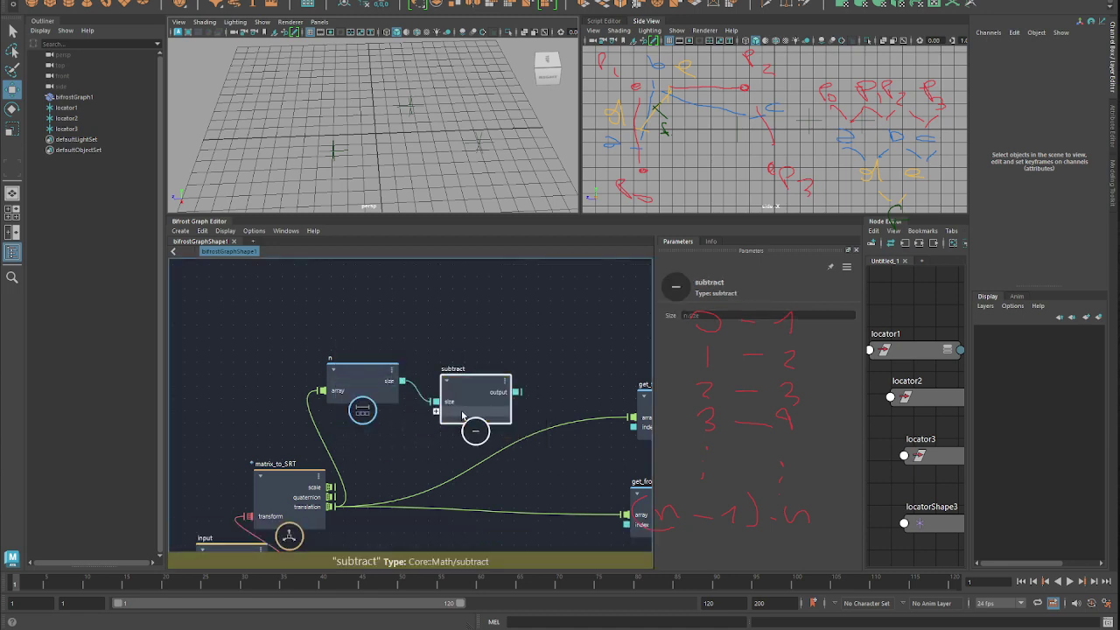
# Feed a long value node set to 1 into the subtract node's second input and rename the subtract node n_1
pyautogui.click(493, 418)
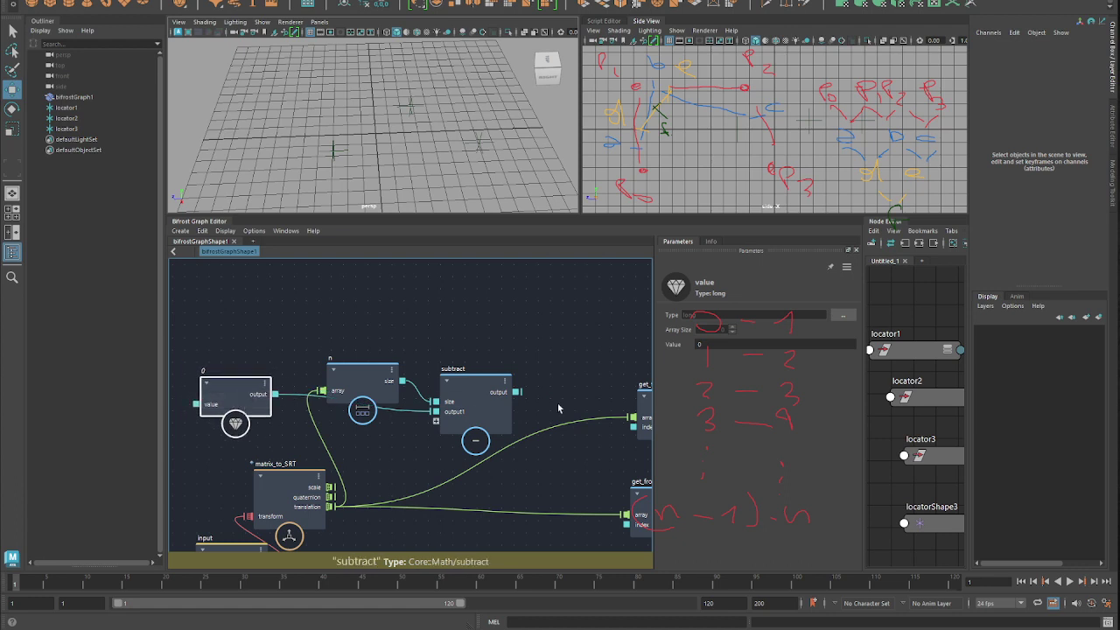
pyautogui.click(725, 344)
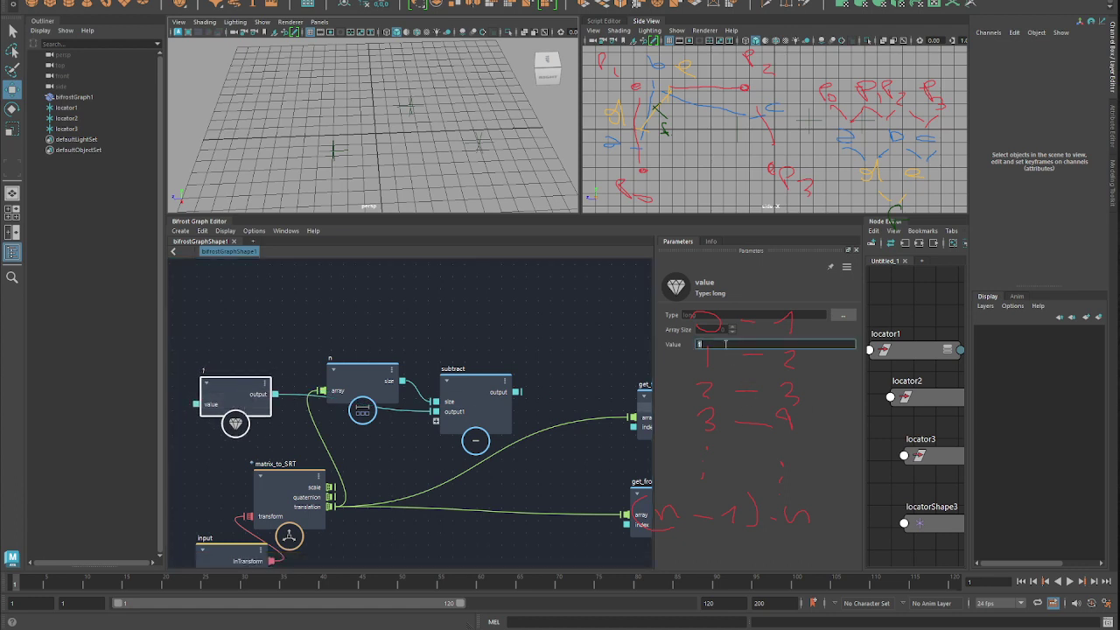
pyautogui.press('Return')
pyautogui.write('n_1')
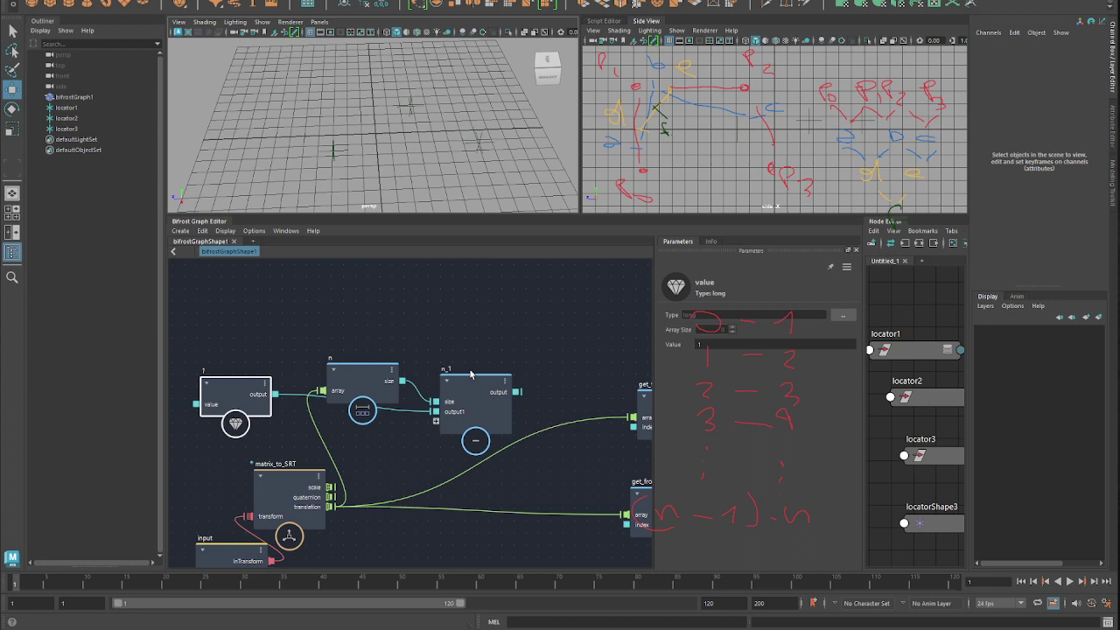
# Add a slice_array node and place it between matrix_to_SRT and the clamp node
pyautogui.keyDown('alt'); pyautogui.moveTo(545, 349); pyautogui.dragTo(180, 323, button='middle'); pyautogui.keyUp('alt')
pyautogui.scroll(-1, 185, 324)
pyautogui.click(352, 320)
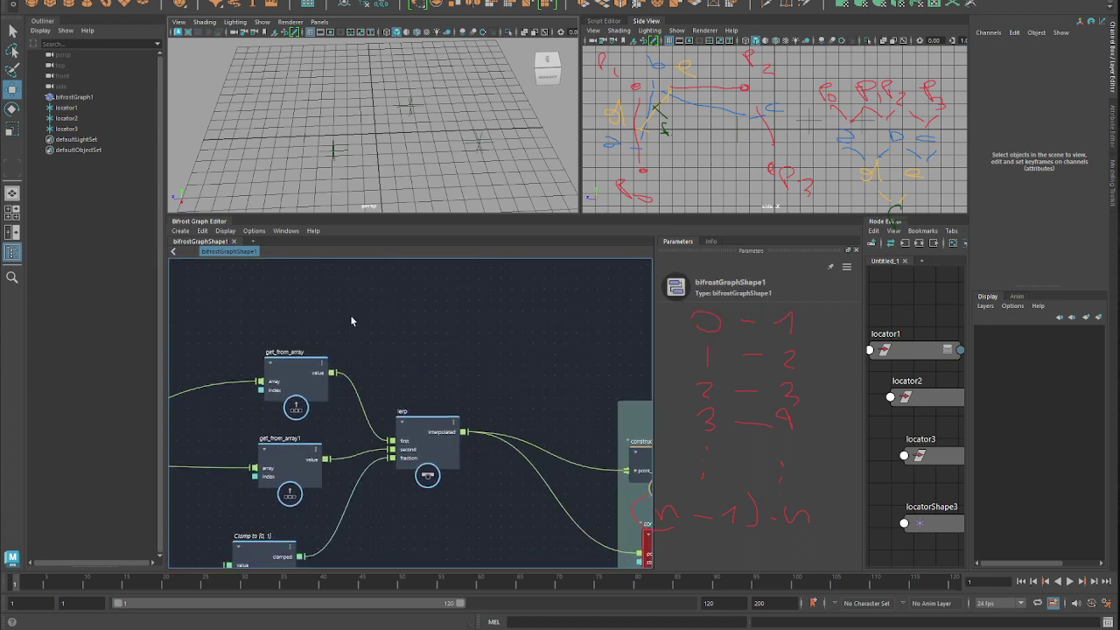
pyautogui.scroll(-2, 341, 318)
pyautogui.keyDown('alt'); pyautogui.moveTo(182, 491); pyautogui.dragTo(404, 505, button='middle'); pyautogui.keyUp('alt')
pyautogui.scroll(2, 385, 491)
pyautogui.press('Tab')
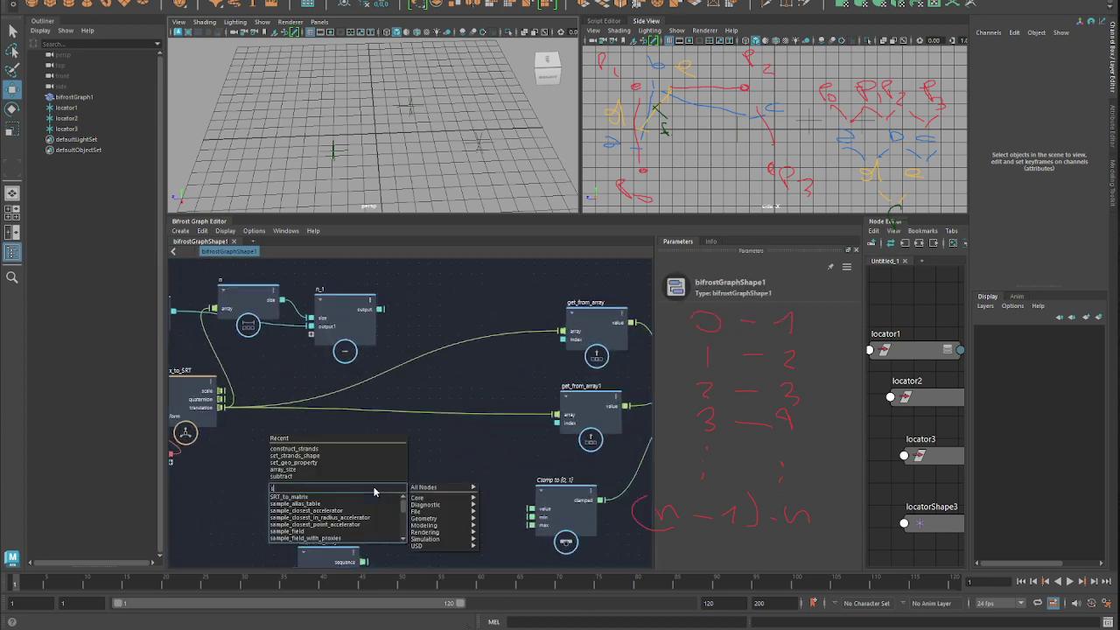
pyautogui.write('slic')
pyautogui.press('Return')
pyautogui.moveTo(356, 509); pyautogui.dragTo(401, 449)
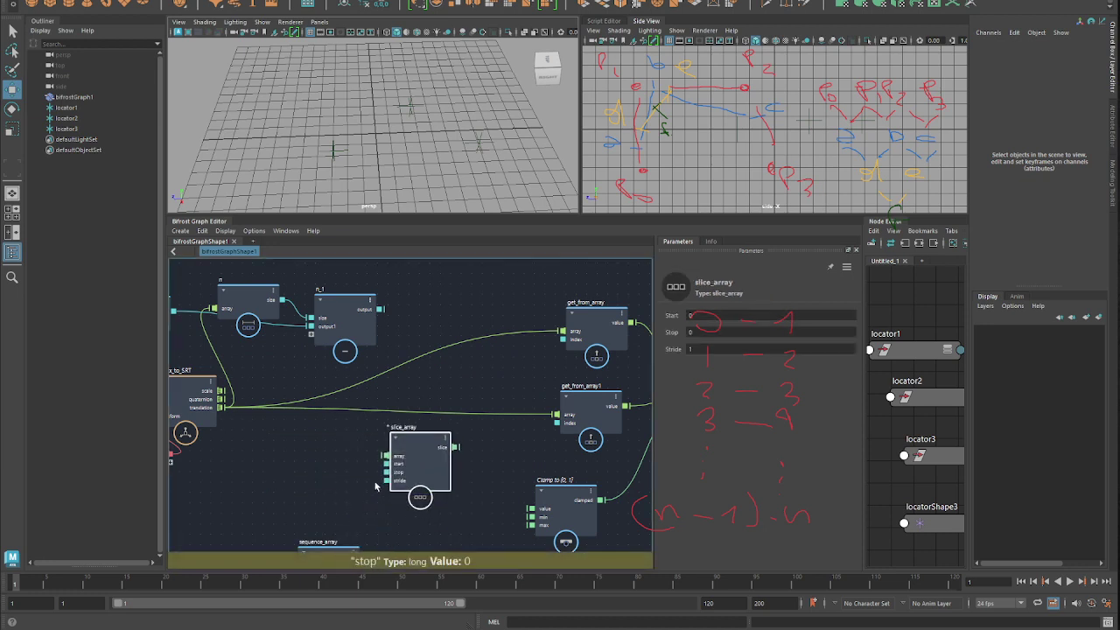
# Delete the disconnected sequence_array node
pyautogui.keyDown('alt'); pyautogui.moveTo(376, 492); pyautogui.dragTo(402, 405, button='middle'); pyautogui.keyUp('alt')
pyautogui.click(351, 494)
pyautogui.press('Delete')
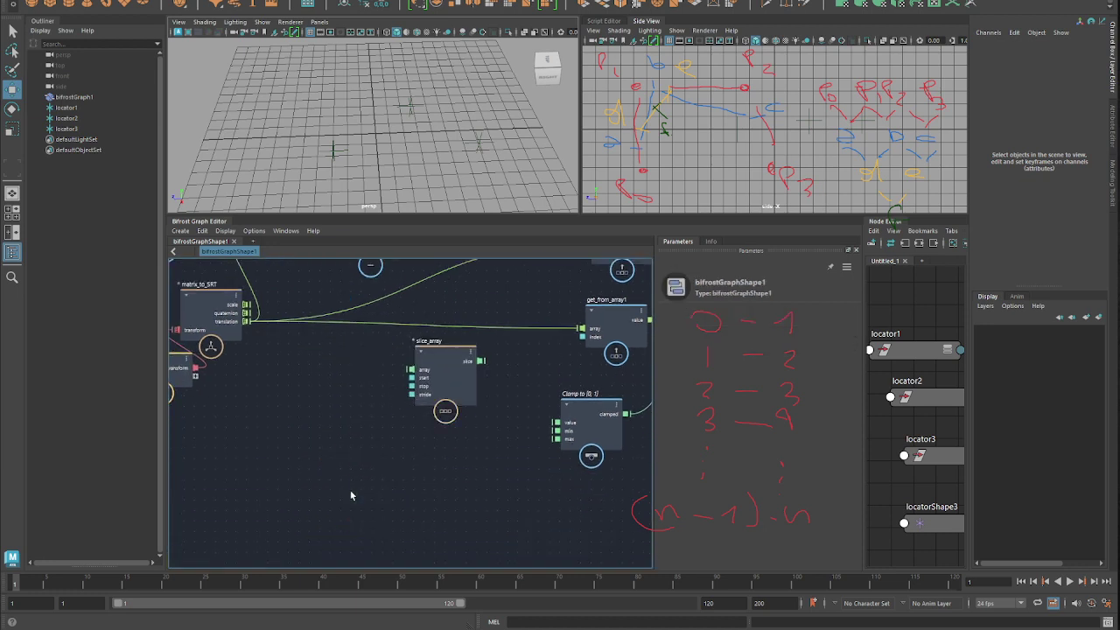
# Connect matrix_to_SRT's translation output to slice_array's array input
pyautogui.keyDown('alt'); pyautogui.moveTo(241, 446); pyautogui.dragTo(338, 495, button='middle'); pyautogui.keyUp('alt')
pyautogui.click(183, 433)
pyautogui.moveTo(183, 433); pyautogui.dragTo(179, 435)
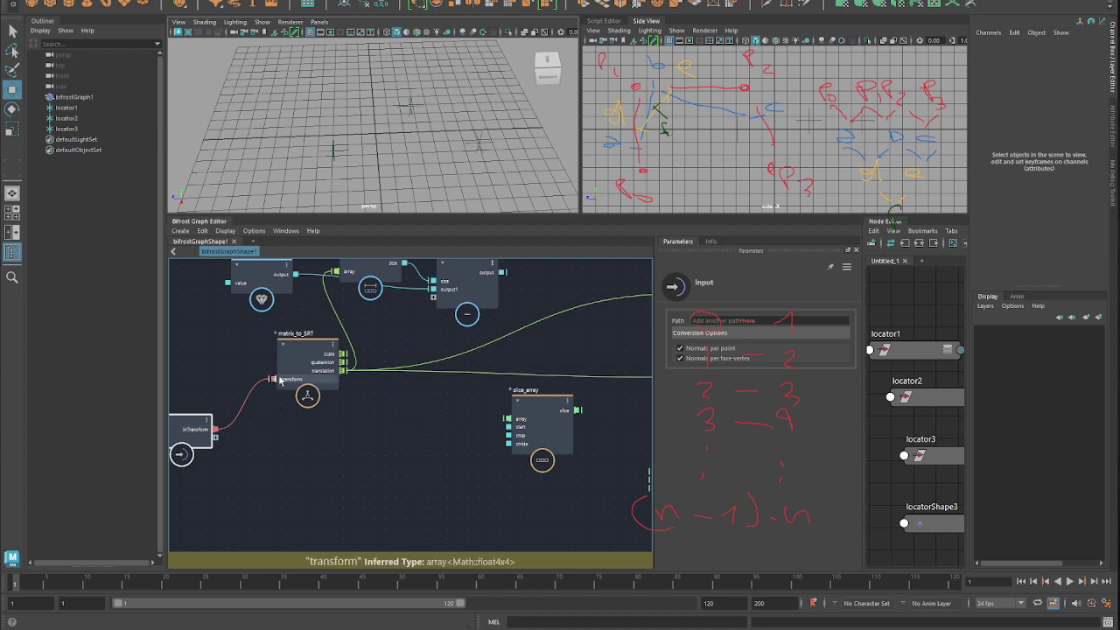
pyautogui.moveTo(342, 375); pyautogui.dragTo(508, 419)
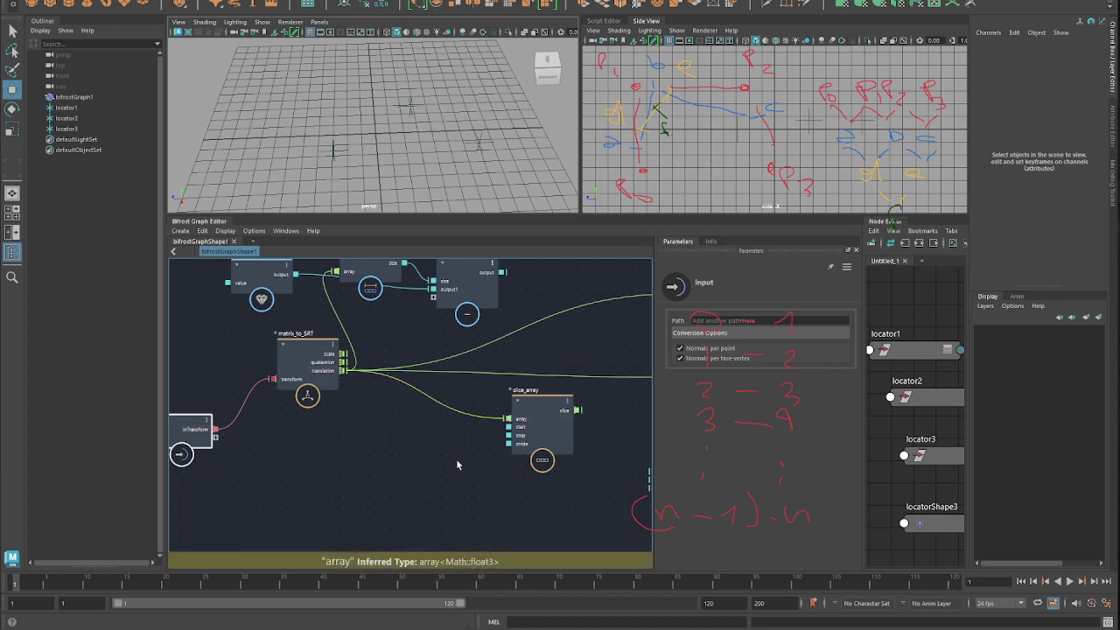
# Move slice_array next to n_1 and connect n_1's output to slice_array's stop input
pyautogui.keyDown('alt'); pyautogui.moveTo(508, 419); pyautogui.dragTo(447, 474, button='middle'); pyautogui.keyUp('alt')
pyautogui.moveTo(488, 472); pyautogui.dragTo(547, 281)
pyautogui.keyDown('alt'); pyautogui.moveTo(520, 342); pyautogui.dragTo(453, 413, button='middle'); pyautogui.keyUp('alt')
pyautogui.scroll(3, 453, 413)
pyautogui.keyDown('alt'); pyautogui.moveTo(245, 363); pyautogui.dragTo(339, 349, button='middle'); pyautogui.keyUp('alt')
pyautogui.scroll(-2, 339, 348)
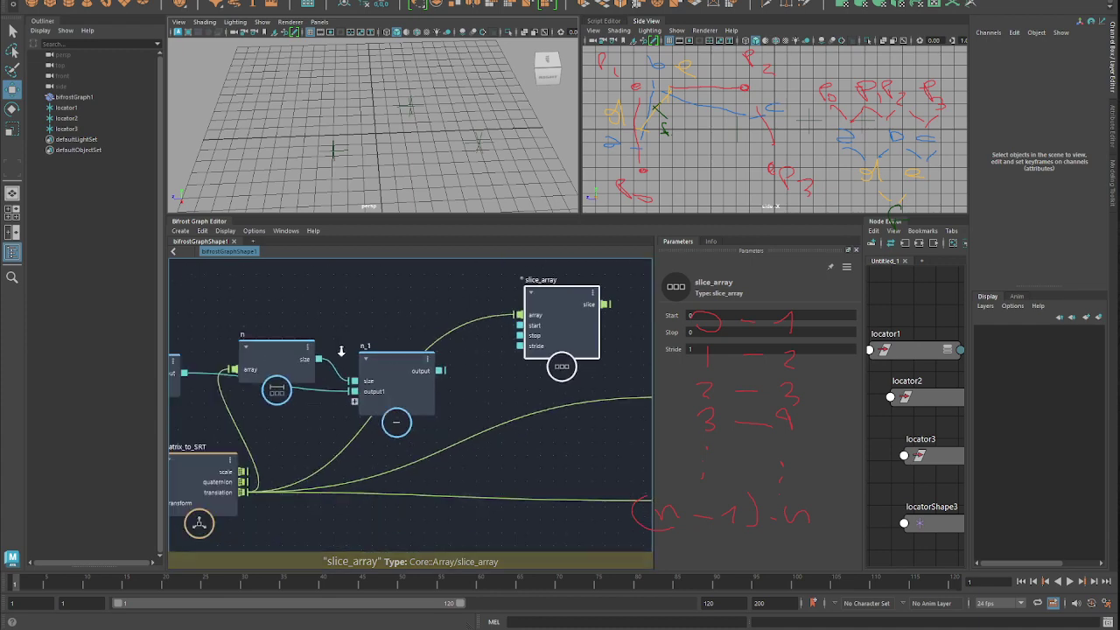
pyautogui.moveTo(442, 371); pyautogui.dragTo(579, 332)
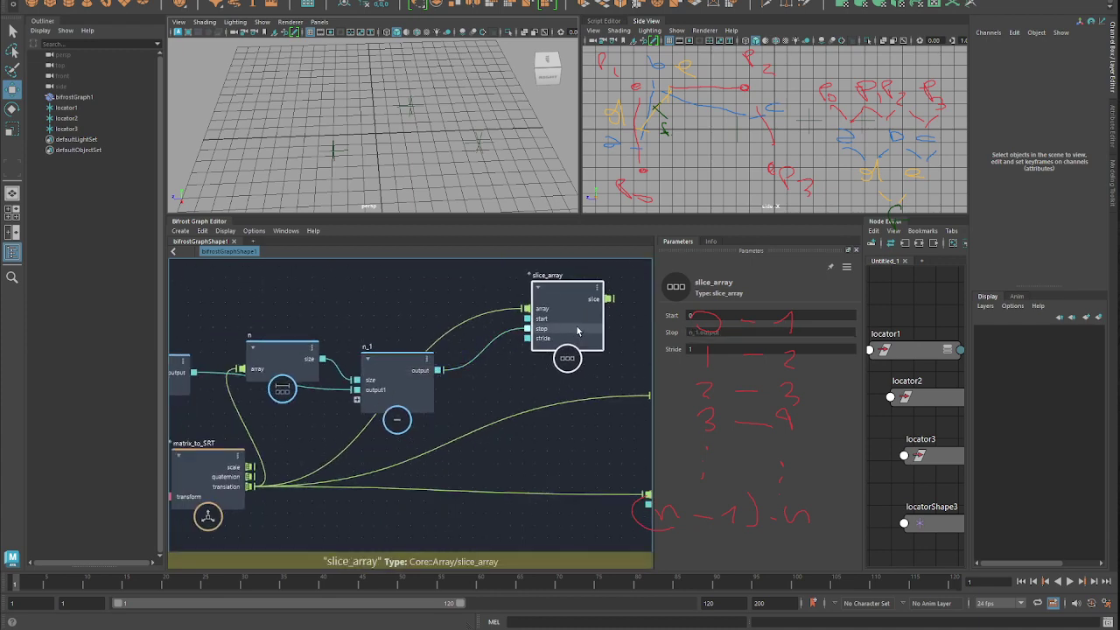
# Duplicate slice_array with its connections, then feed the copy's start from the value node and its stop from n's size
pyautogui.hotkey('ctrl', 'd')
pyautogui.moveTo(577, 393); pyautogui.dragTo(581, 431)
pyautogui.keyDown('alt'); pyautogui.moveTo(312, 396); pyautogui.dragTo(360, 379, button='middle'); pyautogui.keyUp('alt')
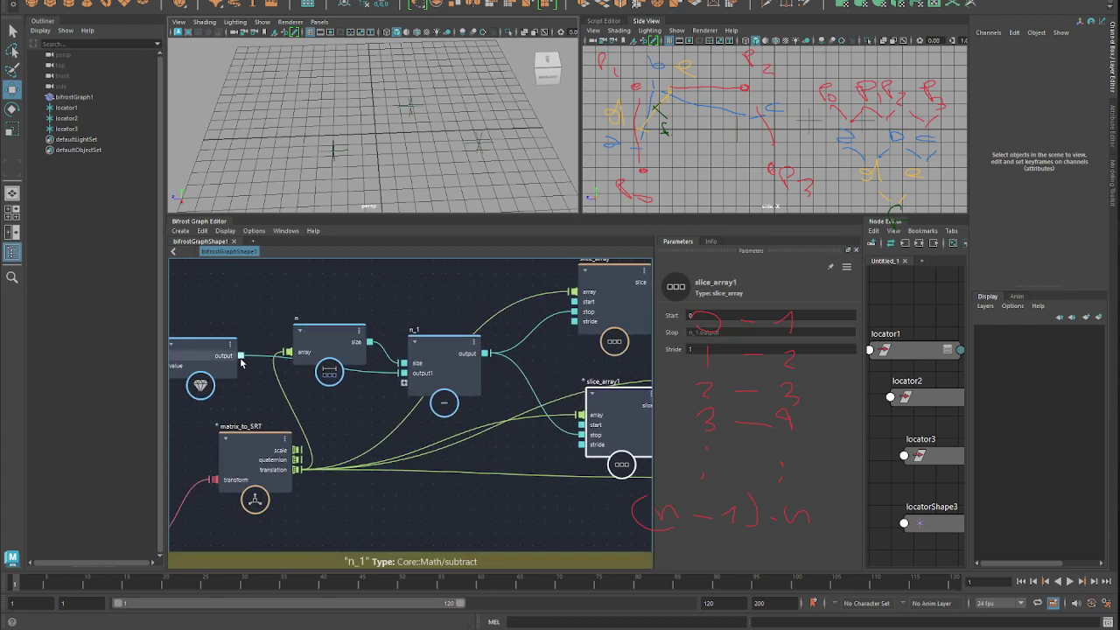
pyautogui.moveTo(242, 357); pyautogui.dragTo(584, 426)
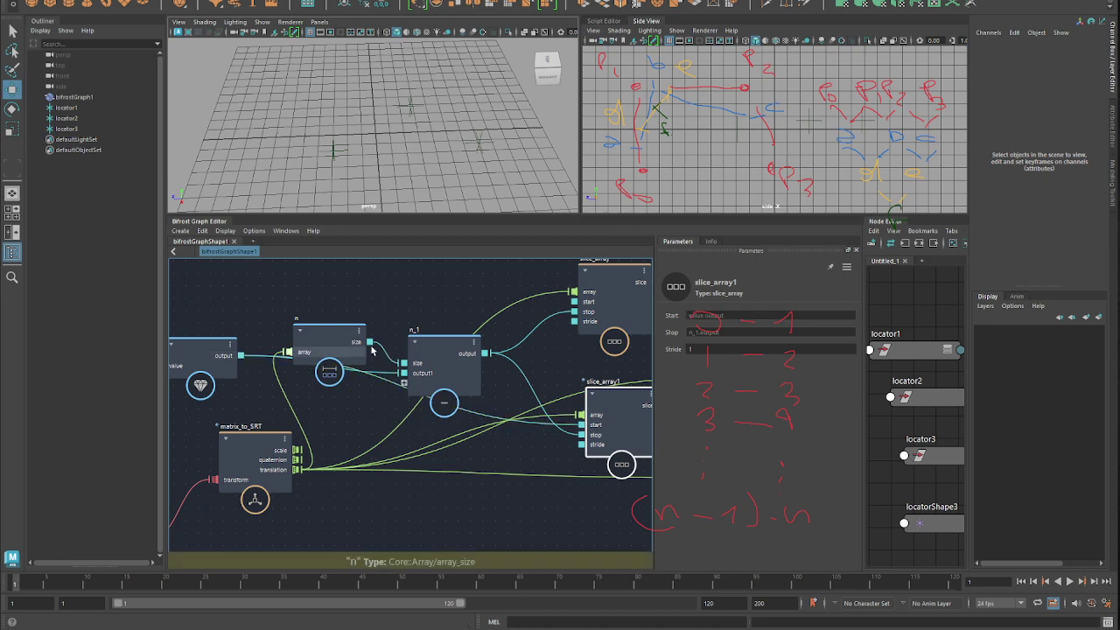
pyautogui.moveTo(370, 342); pyautogui.dragTo(581, 435)
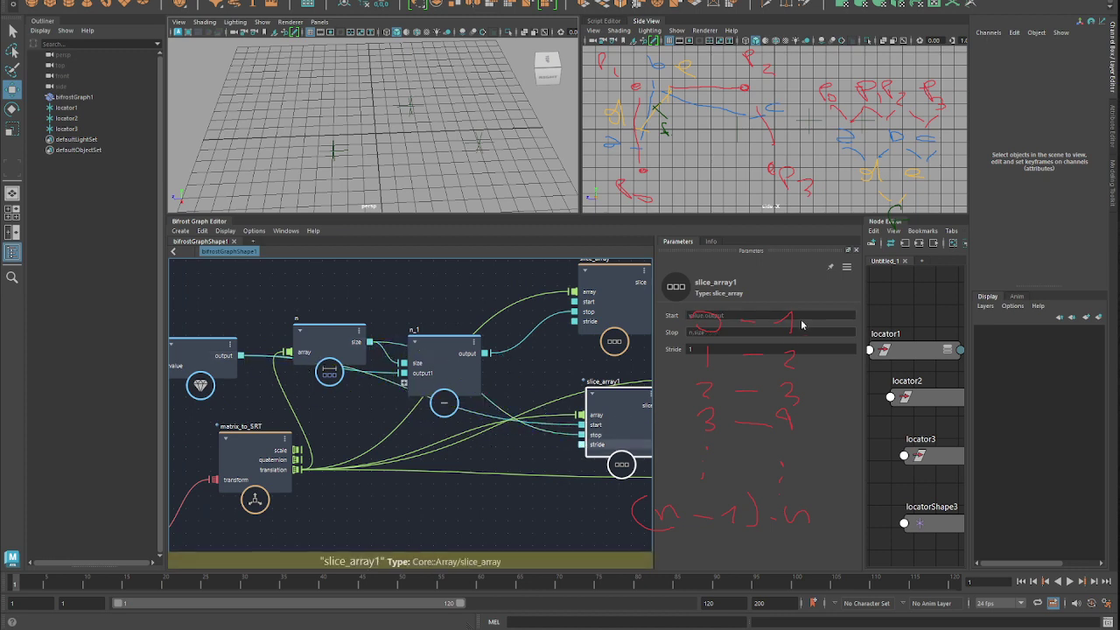
# Move the get_from_array, lerp and output nodes farther downstream and space the two slice_array nodes apart
pyautogui.scroll(-10, 296, 360)
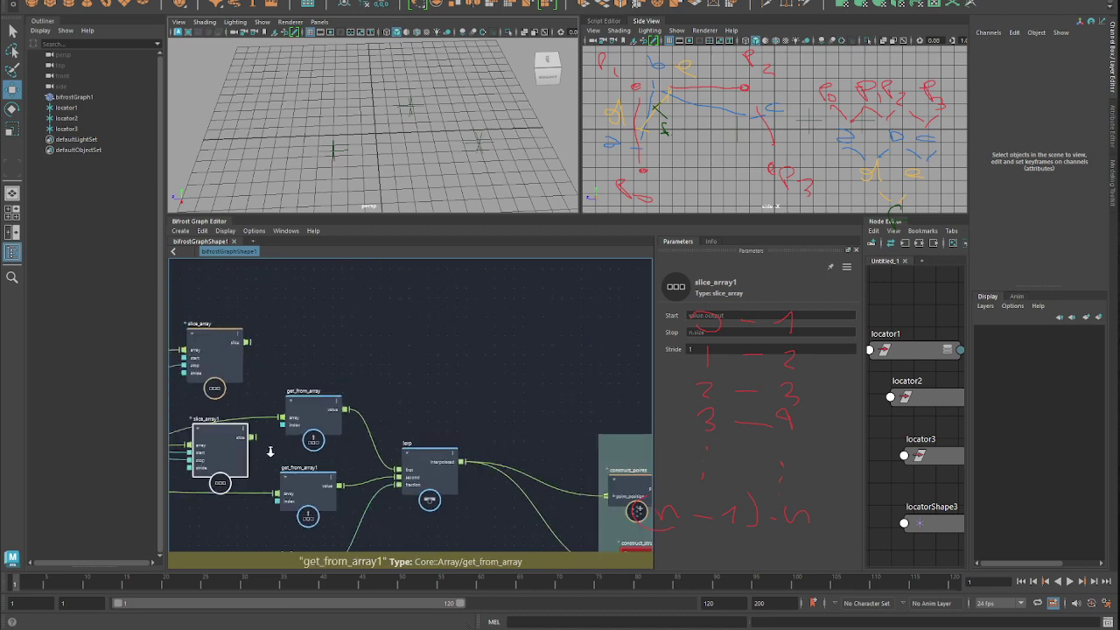
pyautogui.moveTo(299, 355); pyautogui.dragTo(600, 481)
pyautogui.click(225, 459)
pyautogui.scroll(8, 311, 442)
pyautogui.moveTo(332, 364); pyautogui.dragTo(358, 447, button='middle')
pyautogui.scroll(-1, 357, 447)
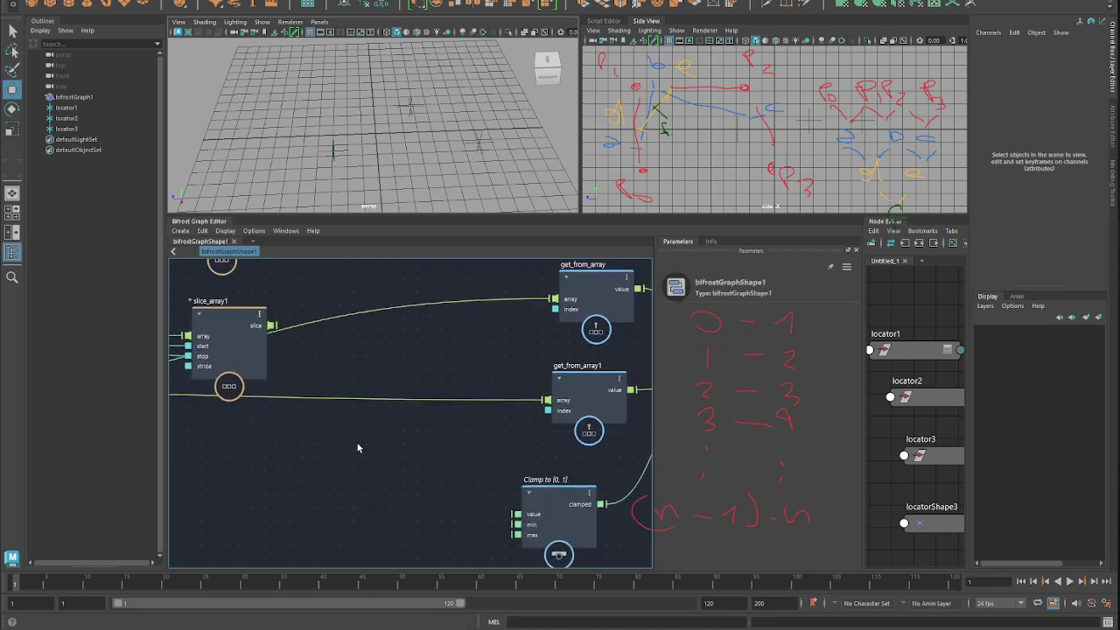
pyautogui.moveTo(251, 338); pyautogui.dragTo(337, 481)
pyautogui.moveTo(348, 415); pyautogui.dragTo(344, 460, button='middle')
pyautogui.scroll(-1, 345, 460)
pyautogui.moveTo(235, 310); pyautogui.dragTo(247, 331)
# Delete the get_from_array and get_from_array1 nodes in front of lerp
pyautogui.moveTo(501, 396); pyautogui.dragTo(268, 384, button='middle')
pyautogui.scroll(1, 268, 384)
pyautogui.moveTo(328, 437); pyautogui.dragTo(329, 437)
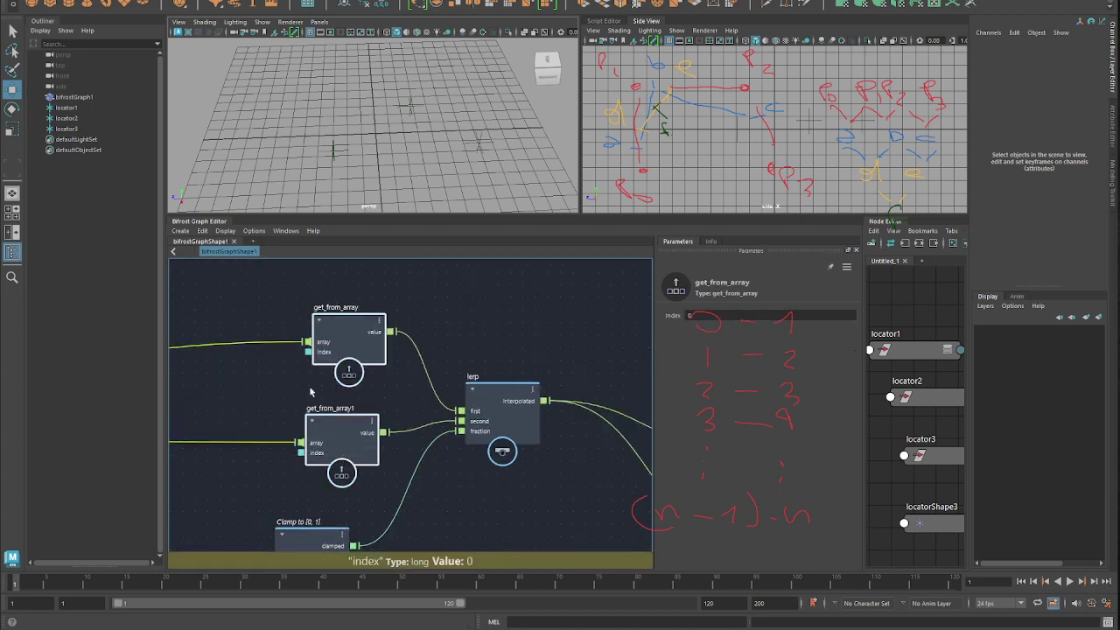
pyautogui.press('Delete')
pyautogui.moveTo(252, 385); pyautogui.dragTo(428, 369, button='middle')
pyautogui.scroll(-1, 426, 367)
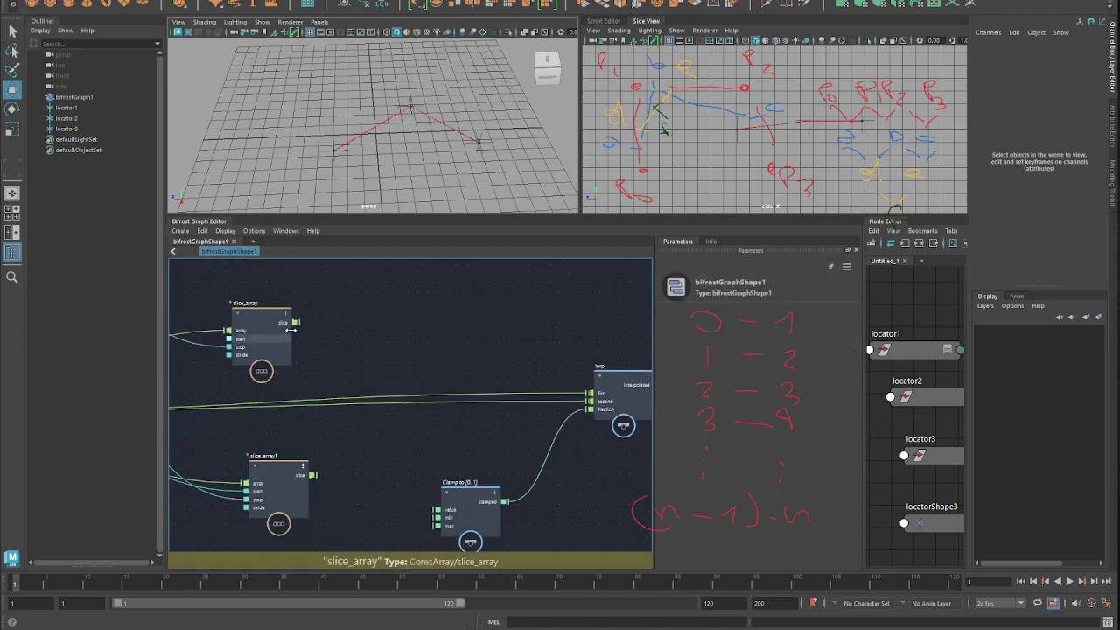
# Connect slice_array to lerp's first input and slice_array1 to its second, and test by scrubbing the clamp value to about 0.51
pyautogui.moveTo(295, 323); pyautogui.dragTo(590, 393)
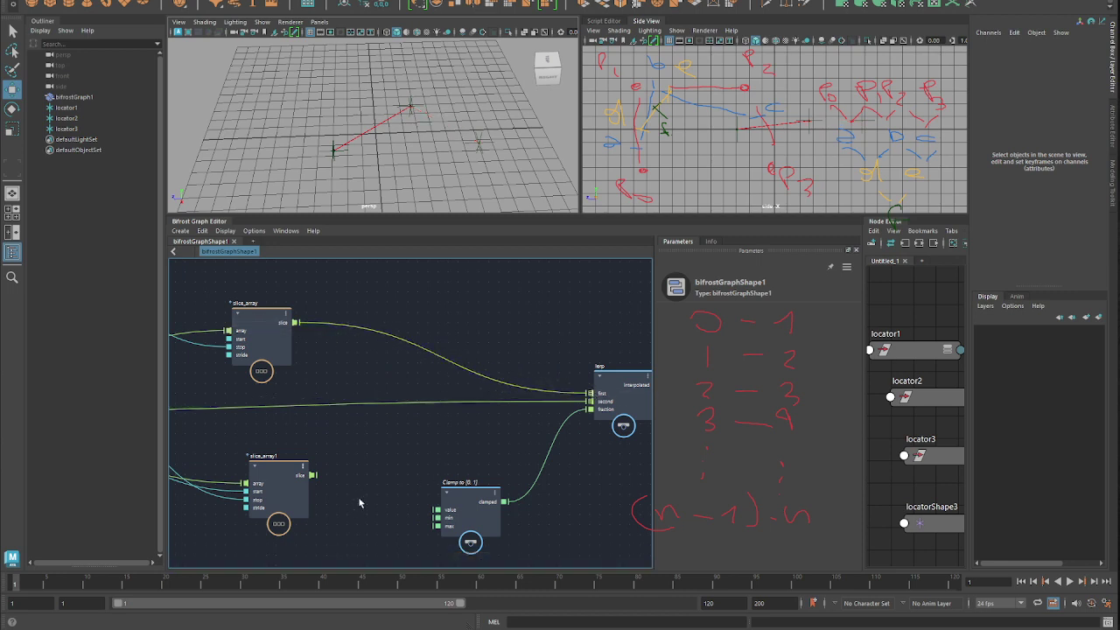
pyautogui.moveTo(312, 475); pyautogui.dragTo(590, 400)
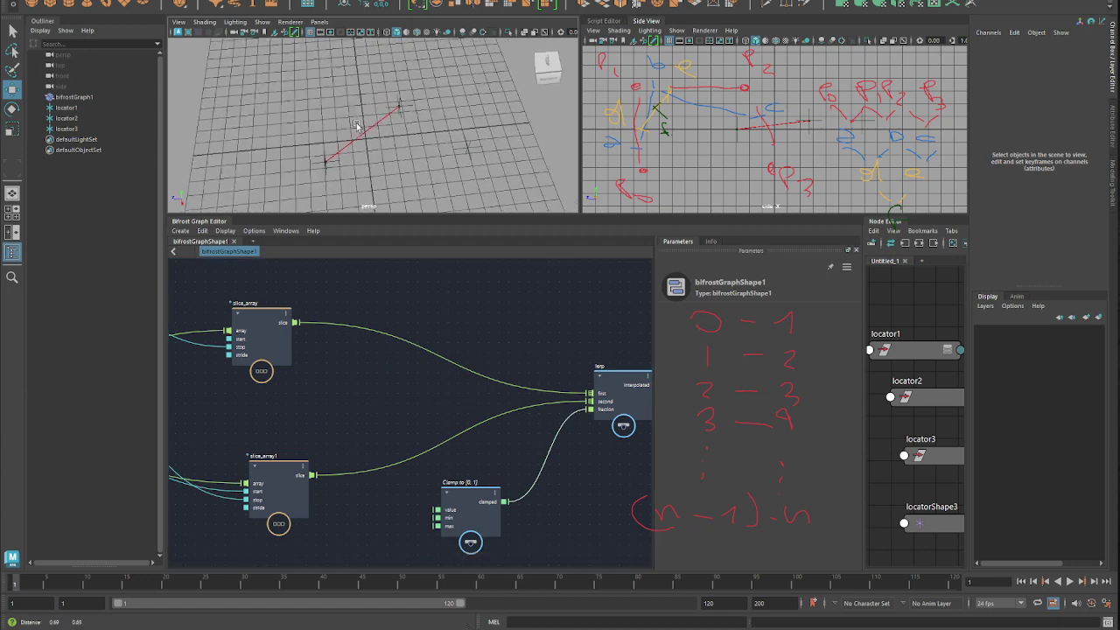
pyautogui.moveTo(459, 505); pyautogui.dragTo(454, 500)
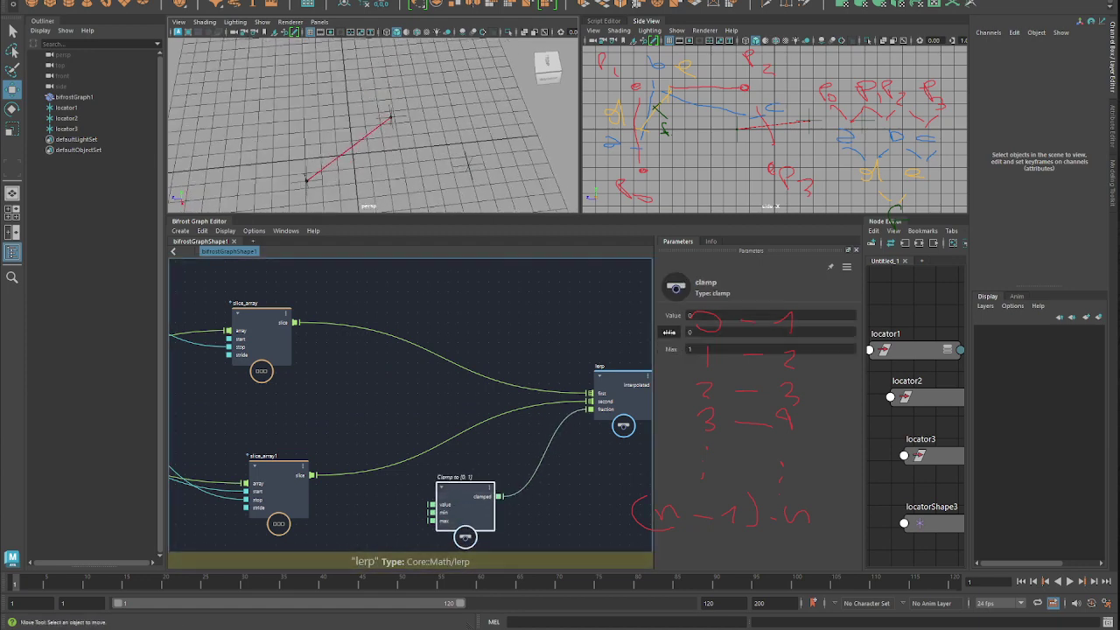
pyautogui.moveTo(671, 316); pyautogui.dragTo(673, 318)
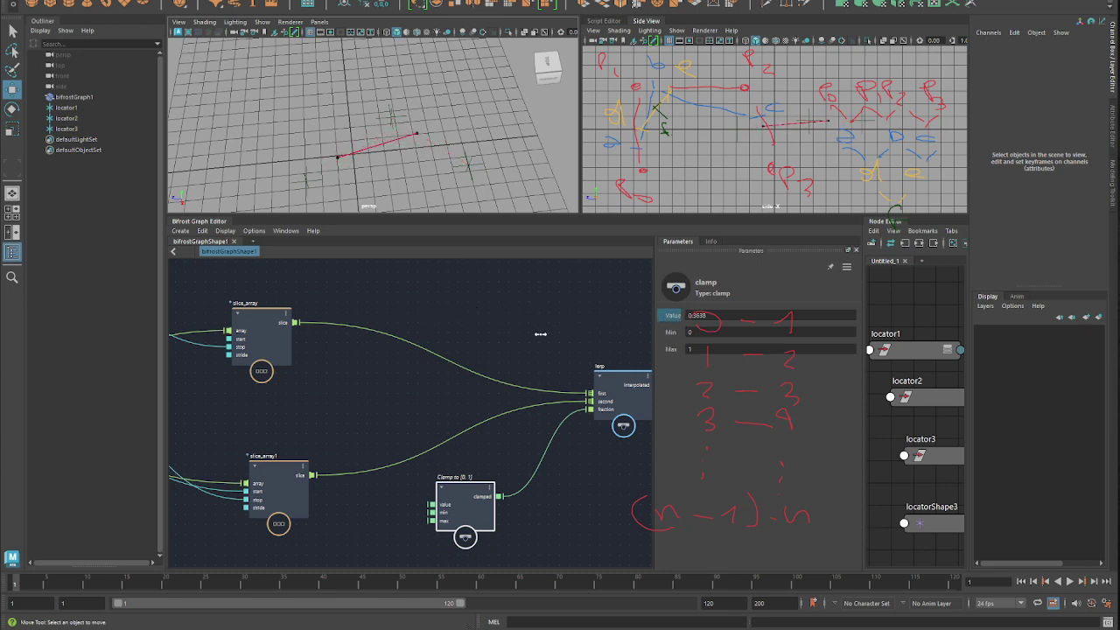
# Move the backdrop with the point and strand display nodes farther from lerp to make room
pyautogui.keyDown('alt'); pyautogui.moveTo(600, 331); pyautogui.dragTo(175, 311, button='middle'); pyautogui.keyUp('alt')
pyautogui.scroll(-3, 447, 329)
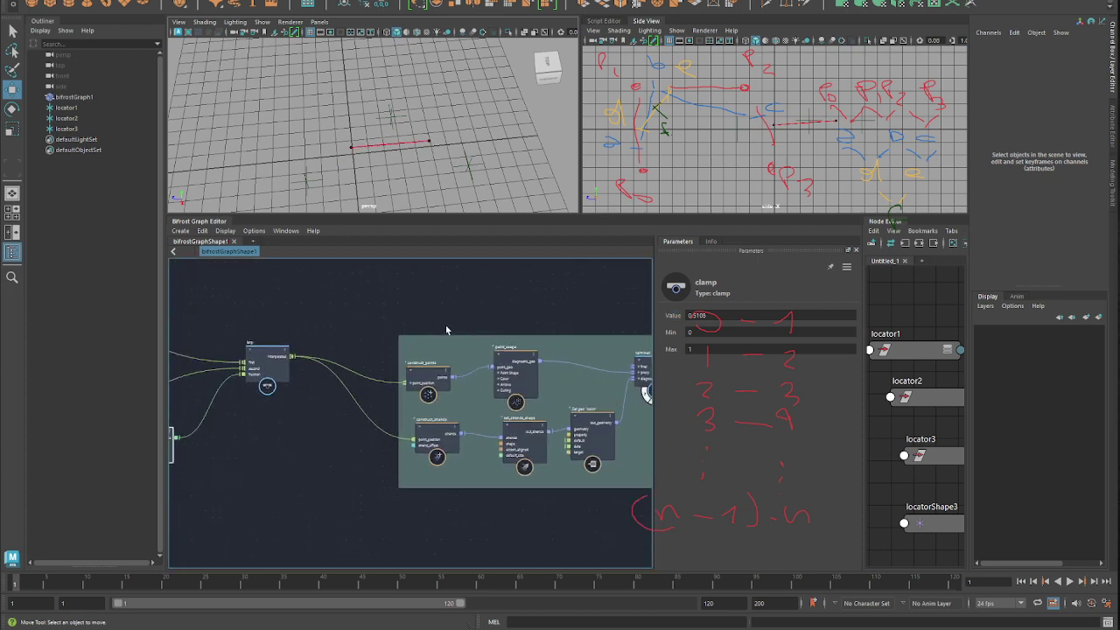
pyautogui.moveTo(353, 334); pyautogui.dragTo(355, 339)
pyautogui.moveTo(466, 474); pyautogui.dragTo(604, 496)
# Add a first_in_array node after lerp and connect lerp's interpolated output to its array input
pyautogui.scroll(3, 363, 328)
pyautogui.keyDown('alt'); pyautogui.moveTo(368, 342); pyautogui.dragTo(436, 333, button='middle'); pyautogui.keyUp('alt')
pyautogui.press('Tab')
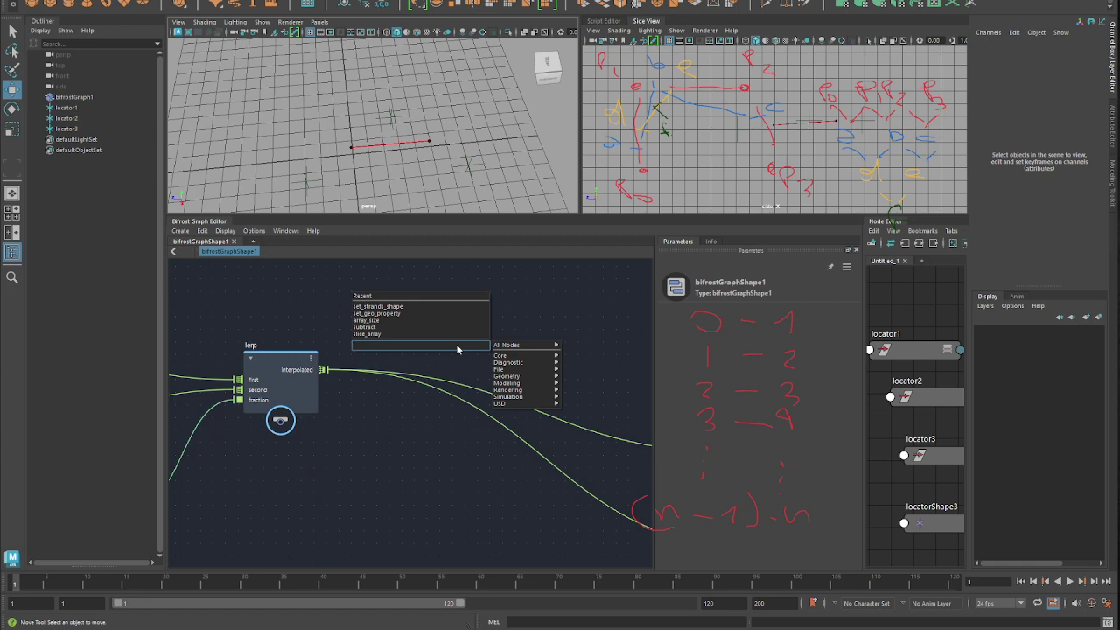
pyautogui.write('firs')
pyautogui.press('Return')
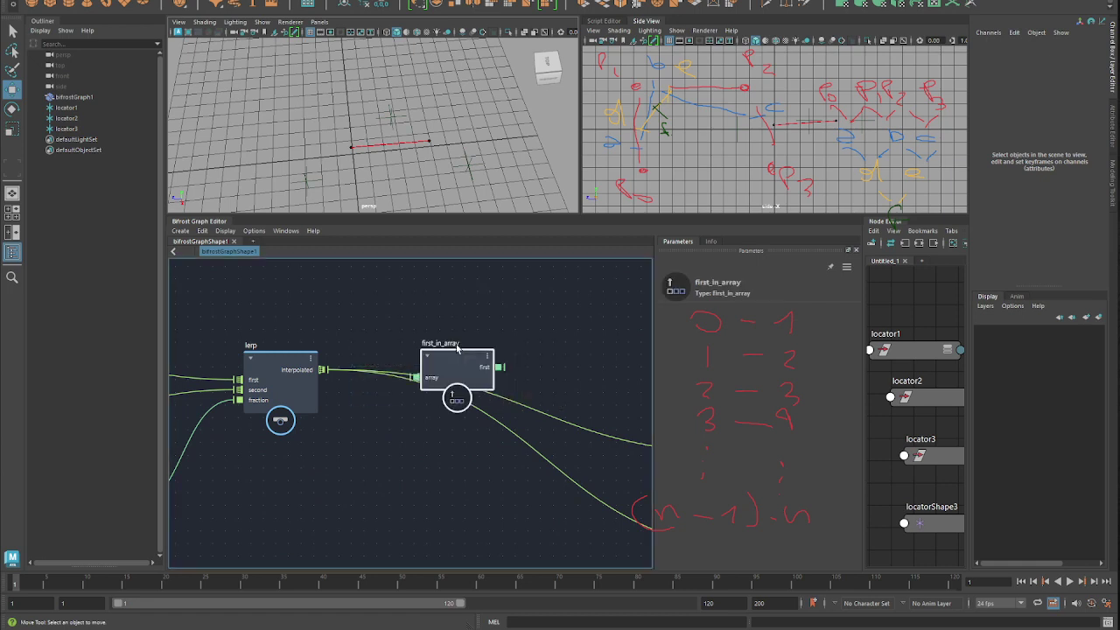
pyautogui.moveTo(458, 350); pyautogui.dragTo(464, 292)
pyautogui.moveTo(323, 369); pyautogui.dragTo(457, 282)
# Add a last_in_array node below first_in_array and connect lerp's interpolated output to its array input
pyautogui.keyDown('alt'); pyautogui.moveTo(477, 340); pyautogui.dragTo(438, 359, button='middle'); pyautogui.keyUp('alt')
pyautogui.click(435, 360)
pyautogui.press('Tab')
pyautogui.write('last')
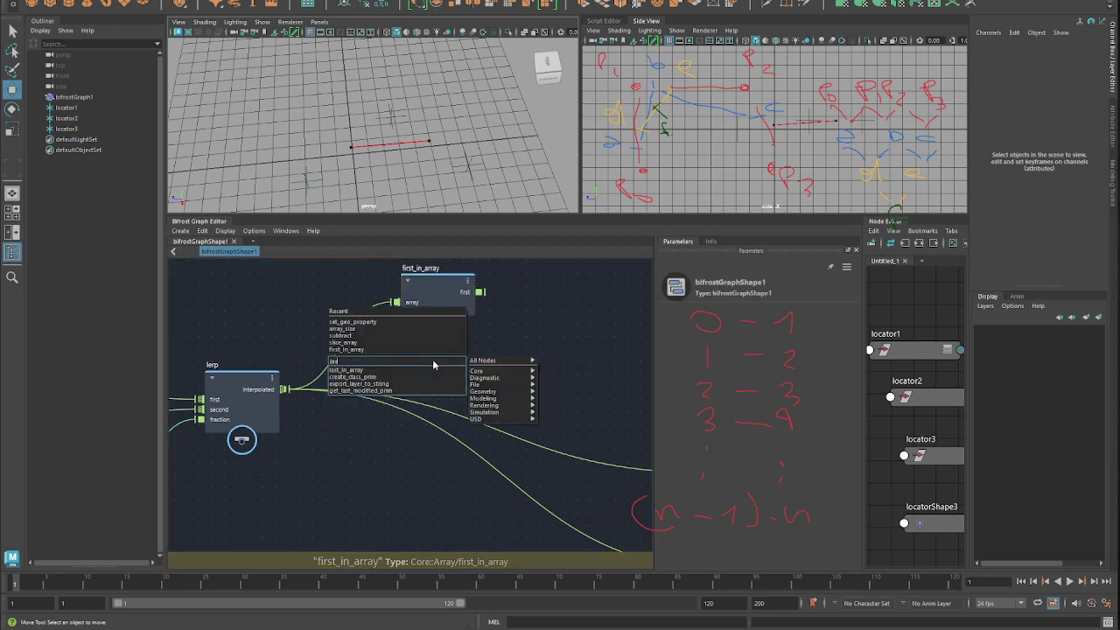
pyautogui.press('Return')
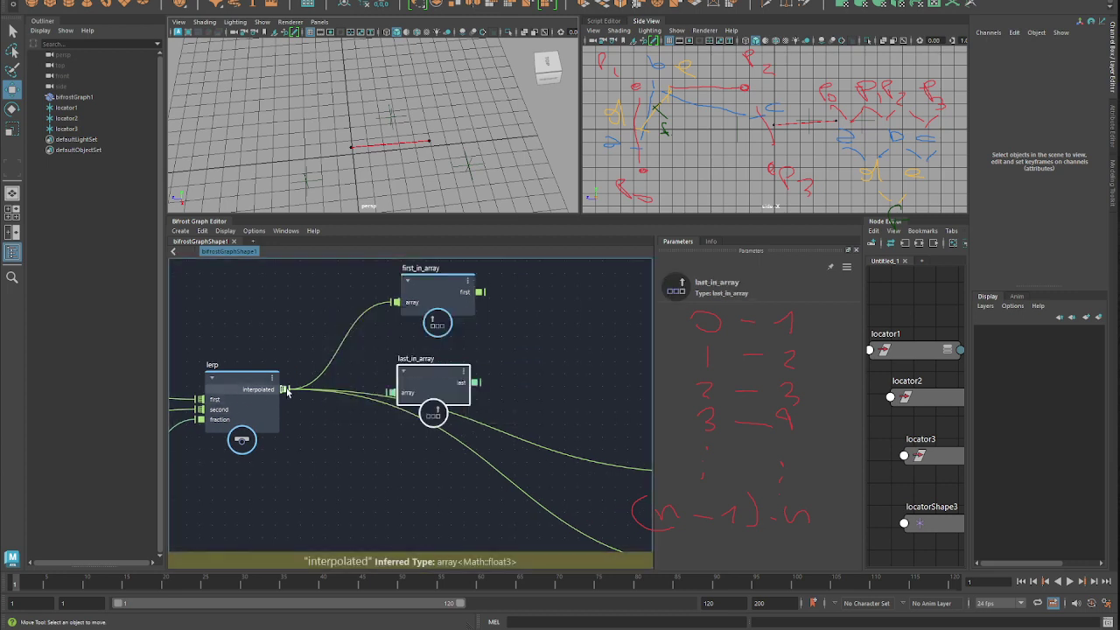
pyautogui.moveTo(397, 396); pyautogui.dragTo(398, 395)
pyautogui.moveTo(440, 386); pyautogui.dragTo(452, 351)
pyautogui.moveTo(440, 284); pyautogui.dragTo(452, 253)
pyautogui.keyDown('alt'); pyautogui.moveTo(452, 254); pyautogui.dragTo(442, 282, button='middle'); pyautogui.keyUp('alt')
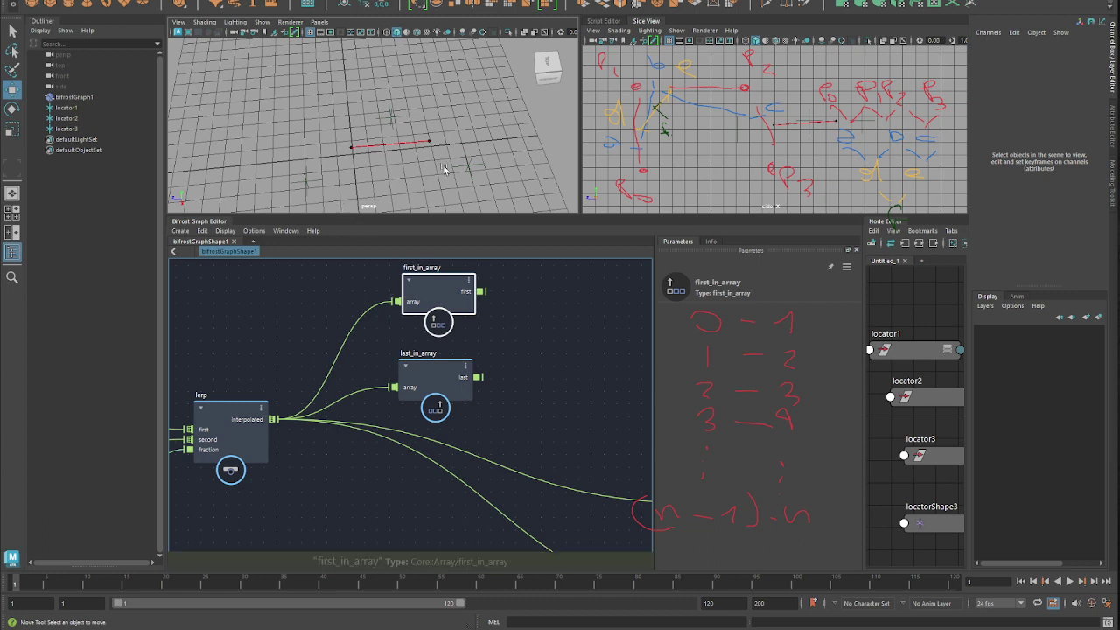
# Add a second lerp node and connect first_in_array to first, last_in_array to second and the clamp output to fraction
pyautogui.keyDown('alt'); pyautogui.moveTo(512, 366); pyautogui.dragTo(445, 379, button='middle'); pyautogui.keyUp('alt')
pyautogui.click(471, 342)
pyautogui.press('Tab')
pyautogui.write('ler')
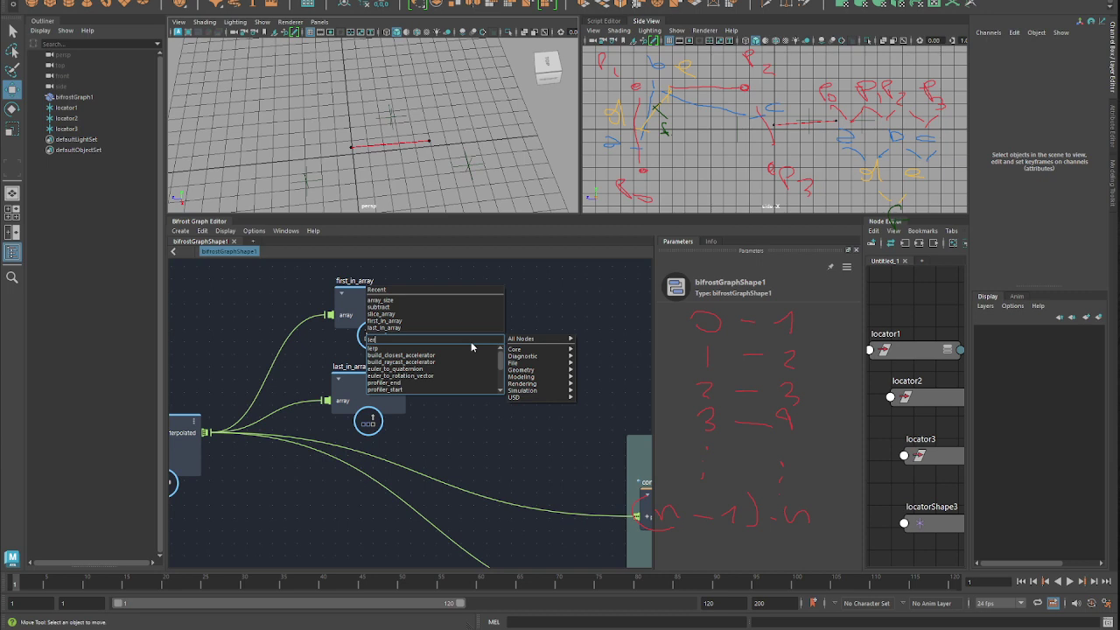
pyautogui.click(471, 347)
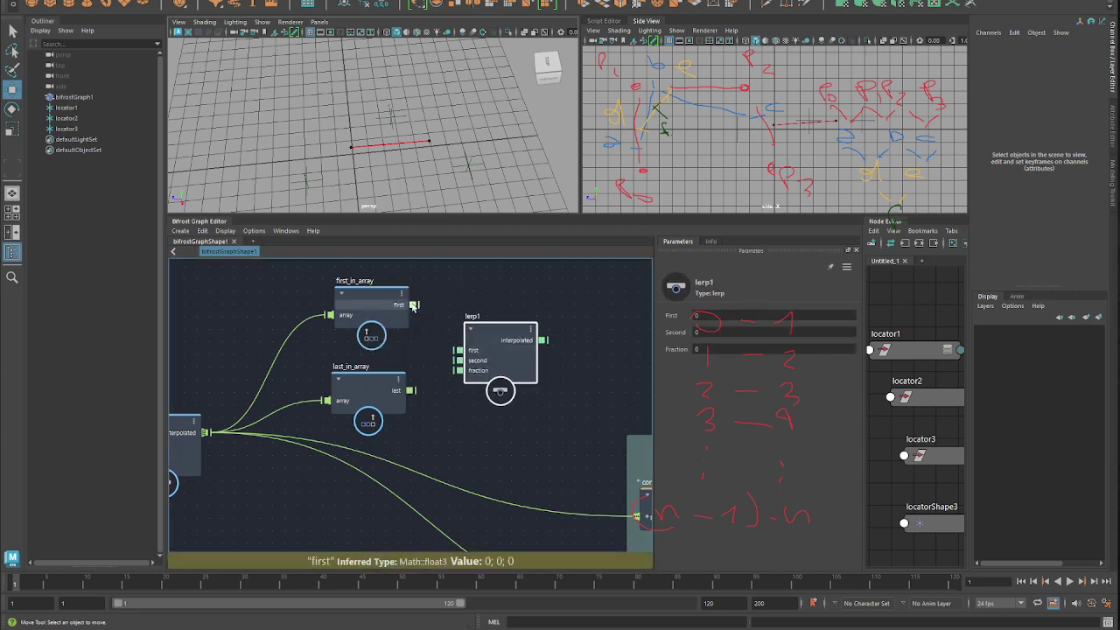
pyautogui.moveTo(414, 305); pyautogui.dragTo(458, 350)
pyautogui.moveTo(411, 390); pyautogui.dragTo(458, 360)
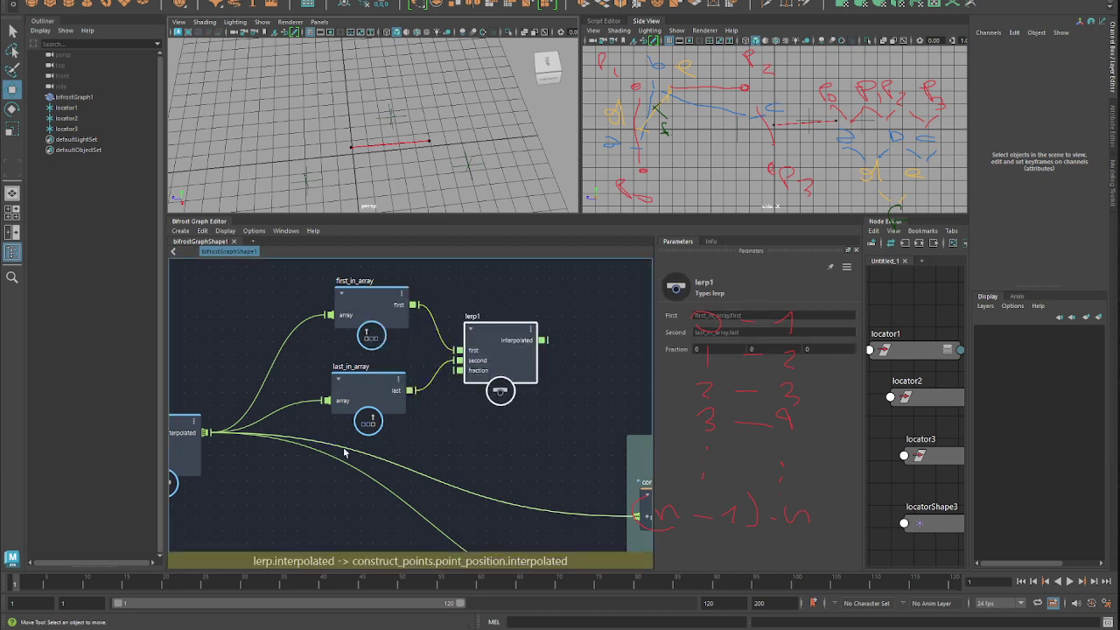
pyautogui.keyDown('alt'); pyautogui.moveTo(344, 453); pyautogui.dragTo(398, 421, button='middle'); pyautogui.keyUp('alt')
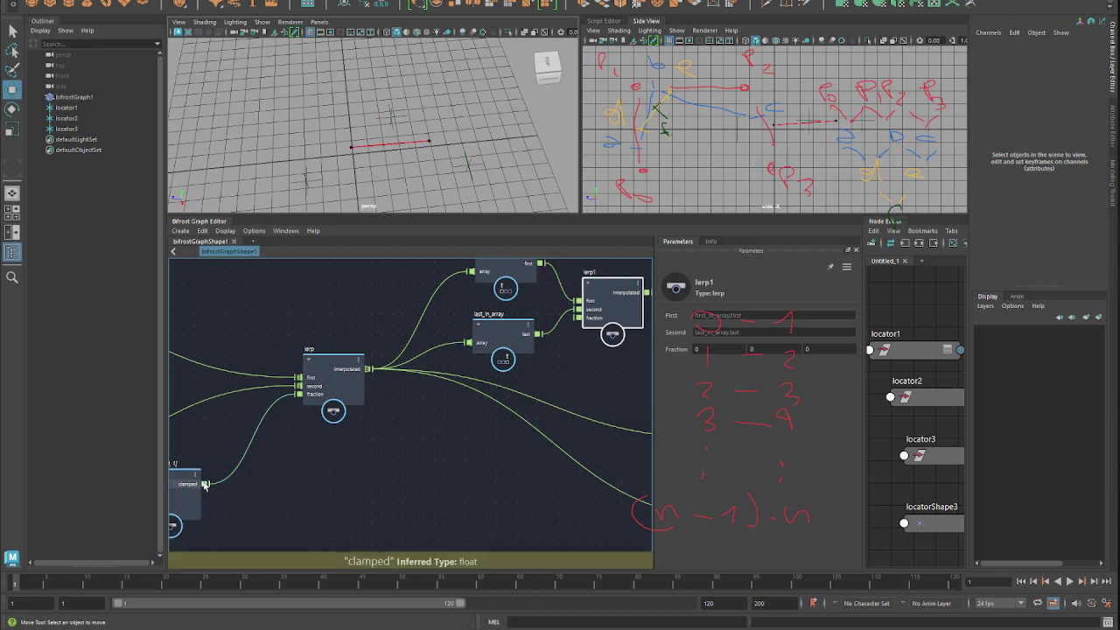
pyautogui.moveTo(505, 351); pyautogui.dragTo(578, 319)
pyautogui.keyDown('alt'); pyautogui.moveTo(613, 315); pyautogui.dragTo(378, 339, button='middle'); pyautogui.keyUp('alt')
pyautogui.press('Tab')
pyautogui.write('co')
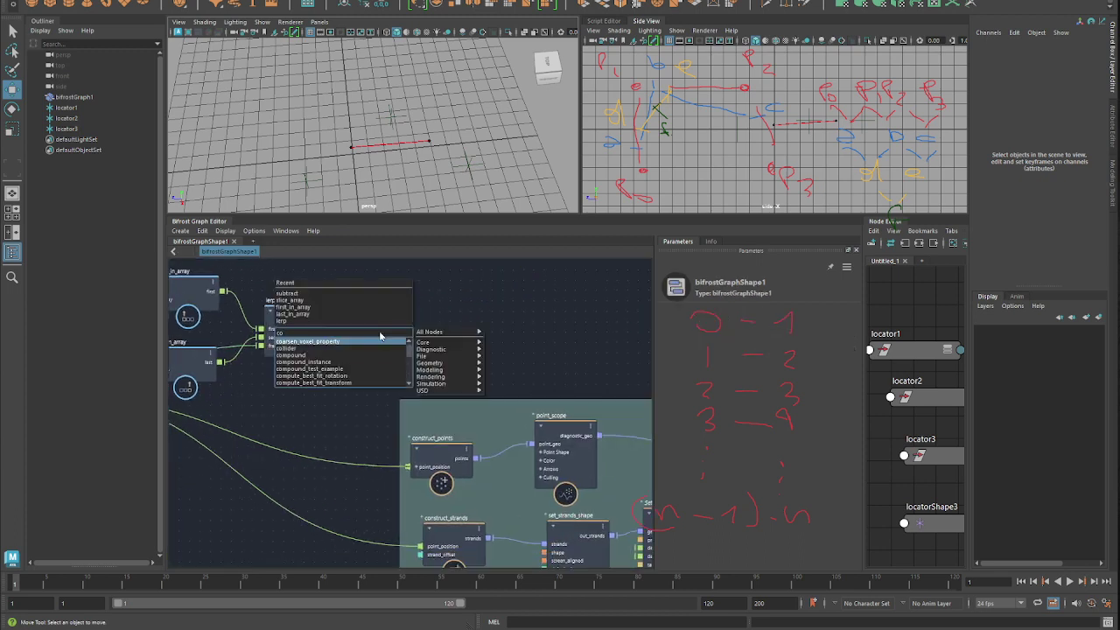
pyautogui.press('Down')
pyautogui.press('BackSpace')
pyautogui.press('BackSpace')
pyautogui.press('Escape')
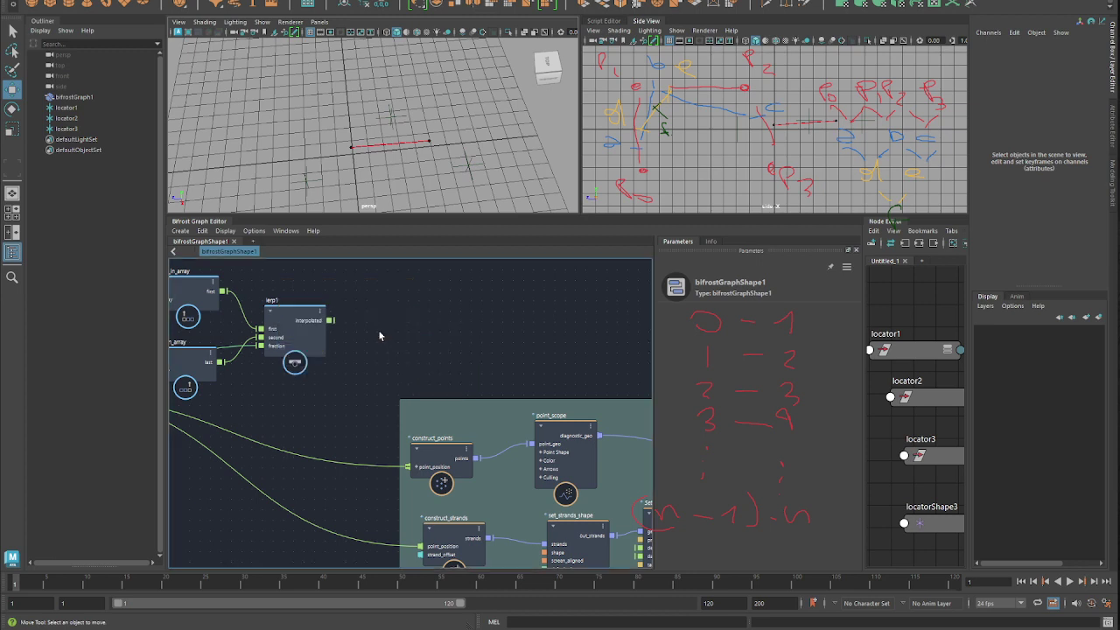
pyautogui.press('Tab')
pyautogui.write('c')
pyautogui.press('Escape')
pyautogui.moveTo(405, 329); pyautogui.dragTo(416, 301, button='middle')
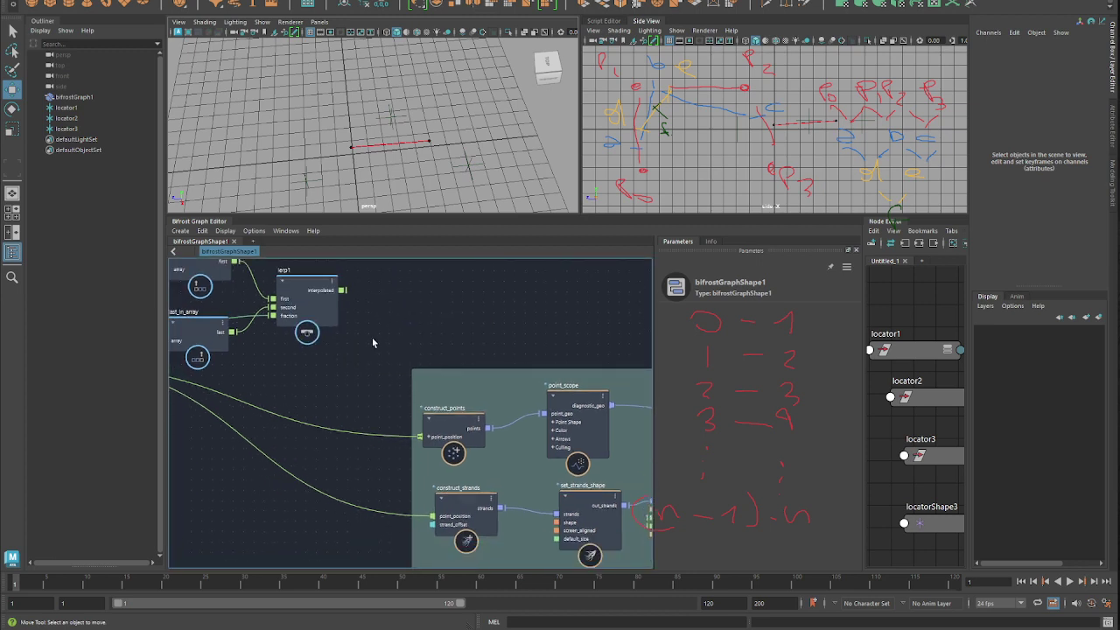
# Connect lerp1's interpolated output to construct_points' point_position and scrub the clamp value to test the interpolated point
pyautogui.moveTo(342, 289); pyautogui.dragTo(420, 436)
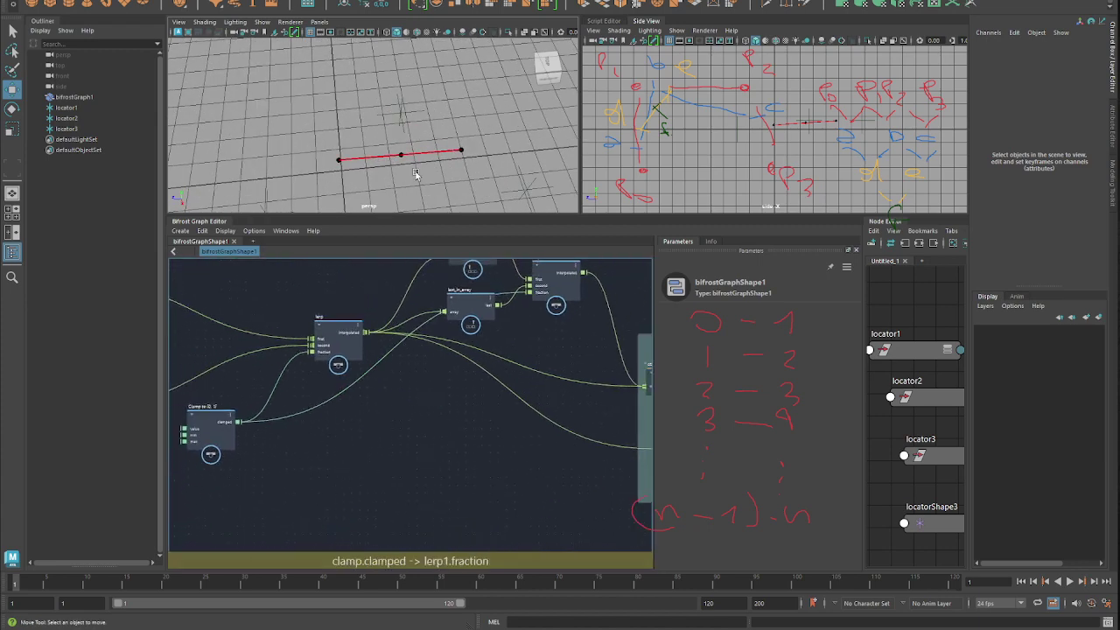
pyautogui.moveTo(181, 430); pyautogui.dragTo(216, 422, button='middle')
pyautogui.click(226, 420)
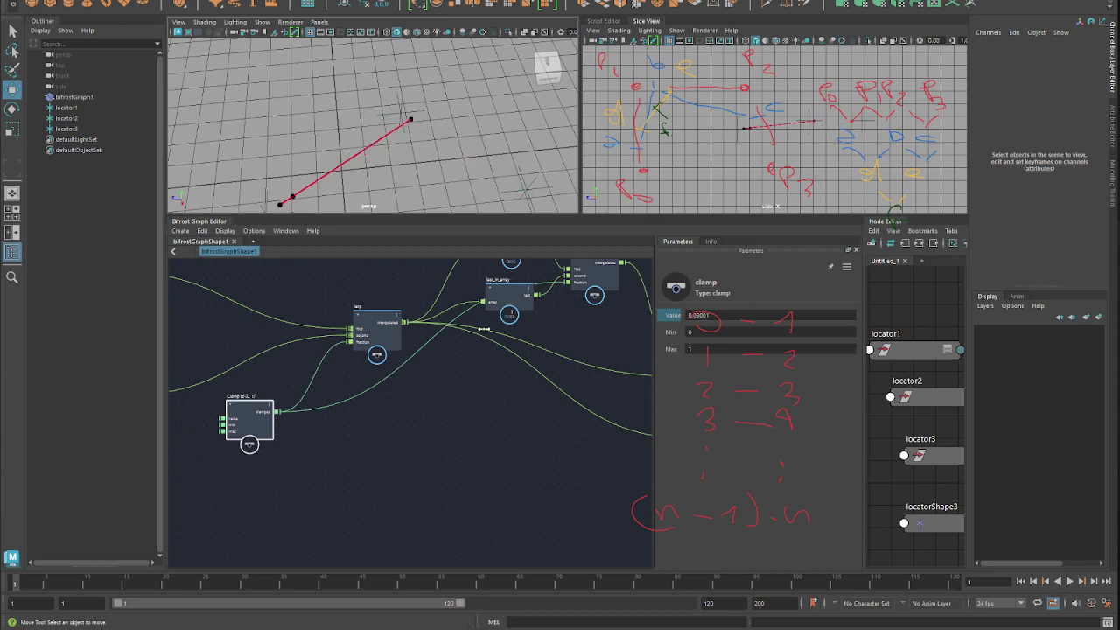
# Delete the first_in_array, last_in_array and lerp1 nodes
pyautogui.scroll(-5, 277, 395)
pyautogui.moveTo(402, 382); pyautogui.dragTo(248, 431, button='middle')
pyautogui.scroll(2, 388, 393)
pyautogui.moveTo(319, 438); pyautogui.dragTo(628, 400, button='middle')
pyautogui.scroll(2, 421, 423)
pyautogui.moveTo(490, 426); pyautogui.dragTo(291, 515, button='middle')
pyautogui.moveTo(543, 383); pyautogui.dragTo(392, 425, button='middle')
pyautogui.moveTo(418, 415); pyautogui.dragTo(421, 416)
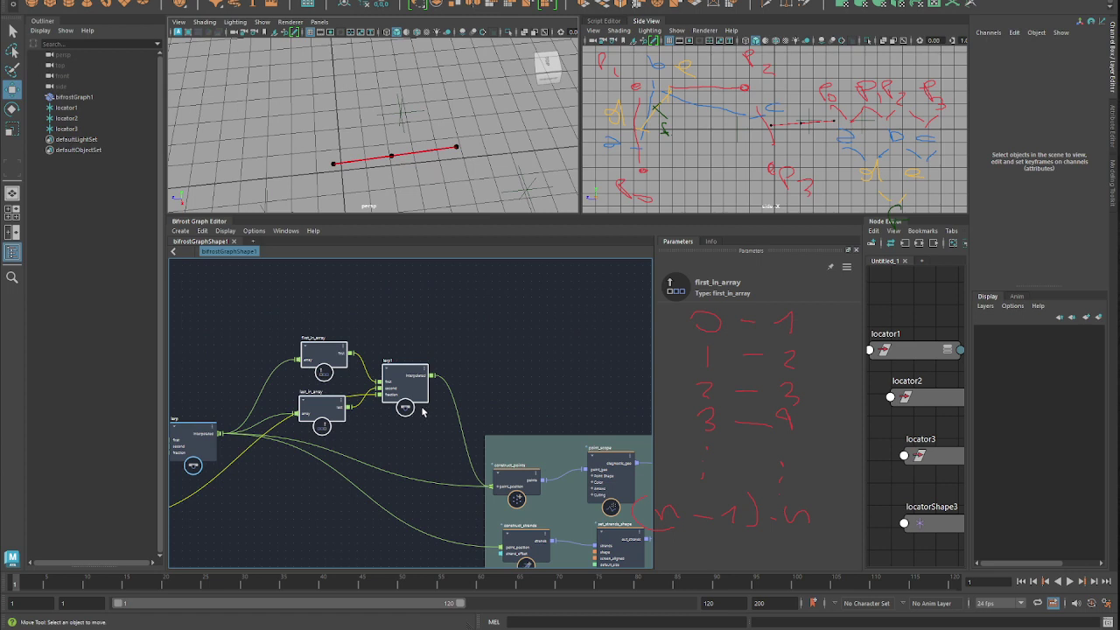
pyautogui.press('Delete')
pyautogui.moveTo(340, 428); pyautogui.dragTo(647, 342, button='middle')
pyautogui.moveTo(461, 432); pyautogui.dragTo(551, 431, button='middle')
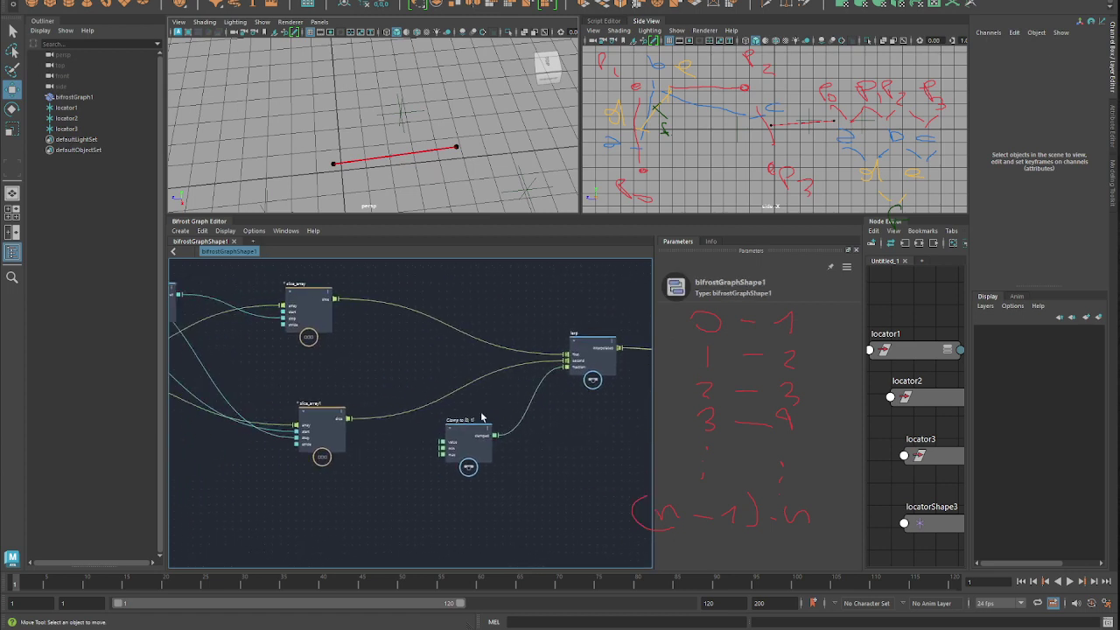
# Rearrange the clamp, value, n, n_1, input and matrix_to_SRT nodes to open up space in the graph
pyautogui.moveTo(482, 419); pyautogui.dragTo(415, 454)
pyautogui.moveTo(280, 441)
pyautogui.mouseDown(button='middle')
pyautogui.moveTo(487, 399)
pyautogui.moveTo(433, 483)
pyautogui.mouseUp(button='middle')
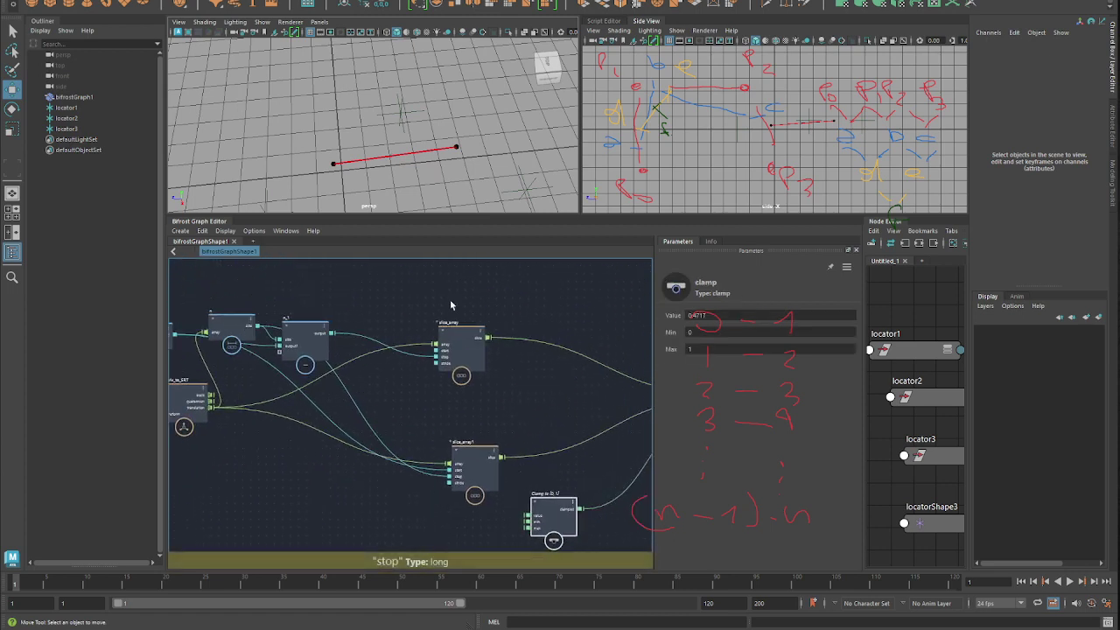
pyautogui.click(454, 470)
pyautogui.moveTo(335, 445); pyautogui.dragTo(495, 452, button='middle')
pyautogui.click(391, 327)
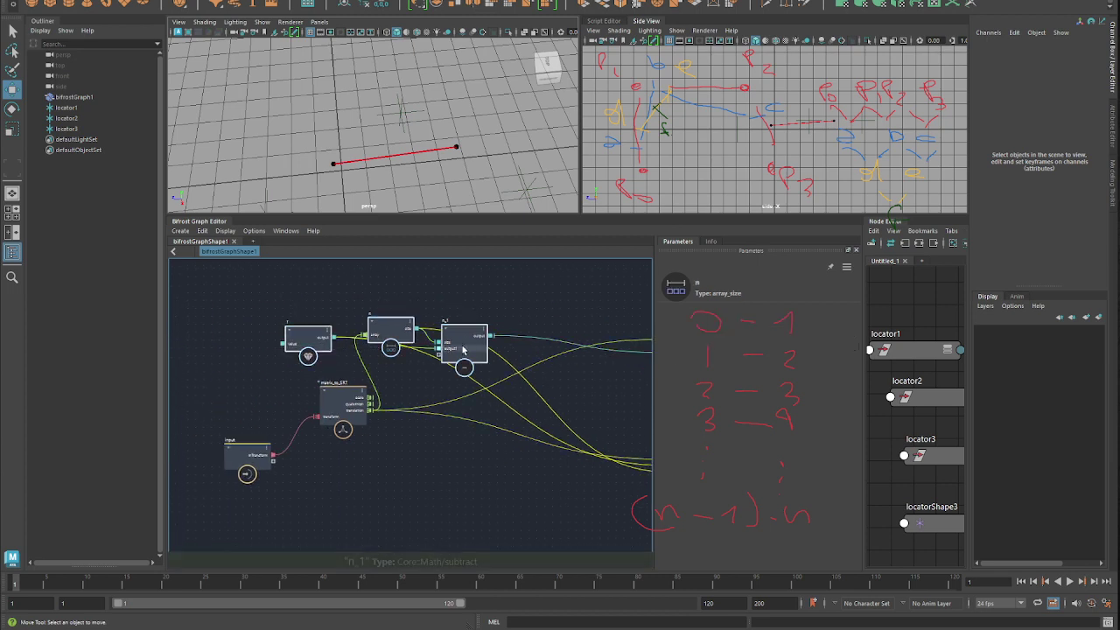
pyautogui.moveTo(462, 349); pyautogui.dragTo(594, 349)
pyautogui.moveTo(385, 376); pyautogui.dragTo(215, 490)
pyautogui.moveTo(341, 414); pyautogui.dragTo(302, 423)
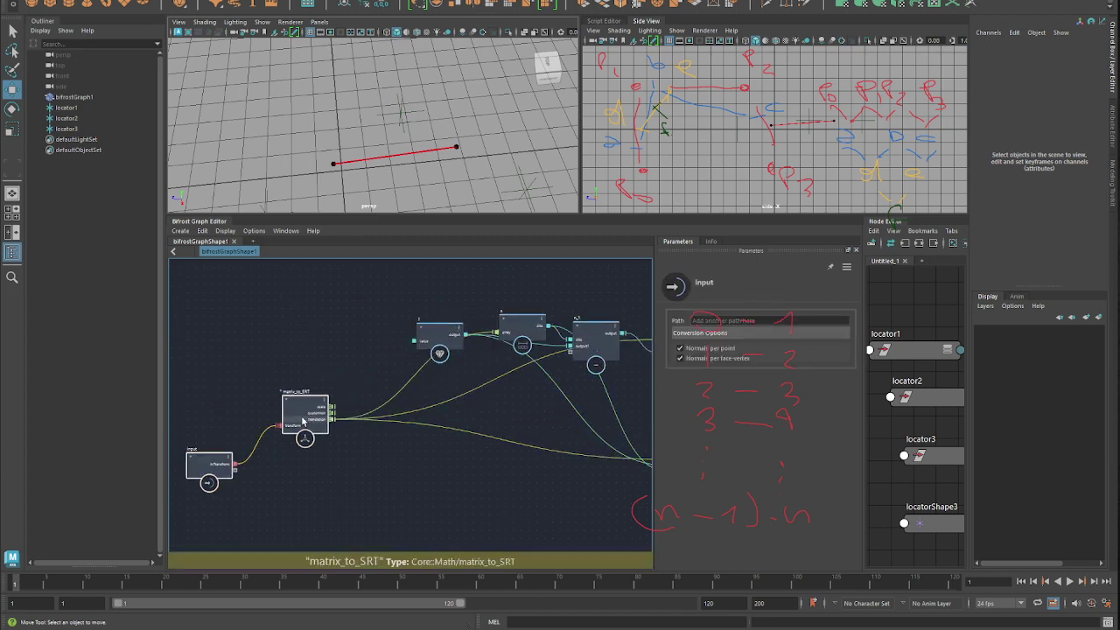
# Move the lerp node closer to the two slice_array nodes
pyautogui.scroll(-1, 303, 422)
pyautogui.moveTo(433, 471); pyautogui.dragTo(310, 464, button='middle')
pyautogui.scroll(-2, 310, 463)
pyautogui.click(505, 390)
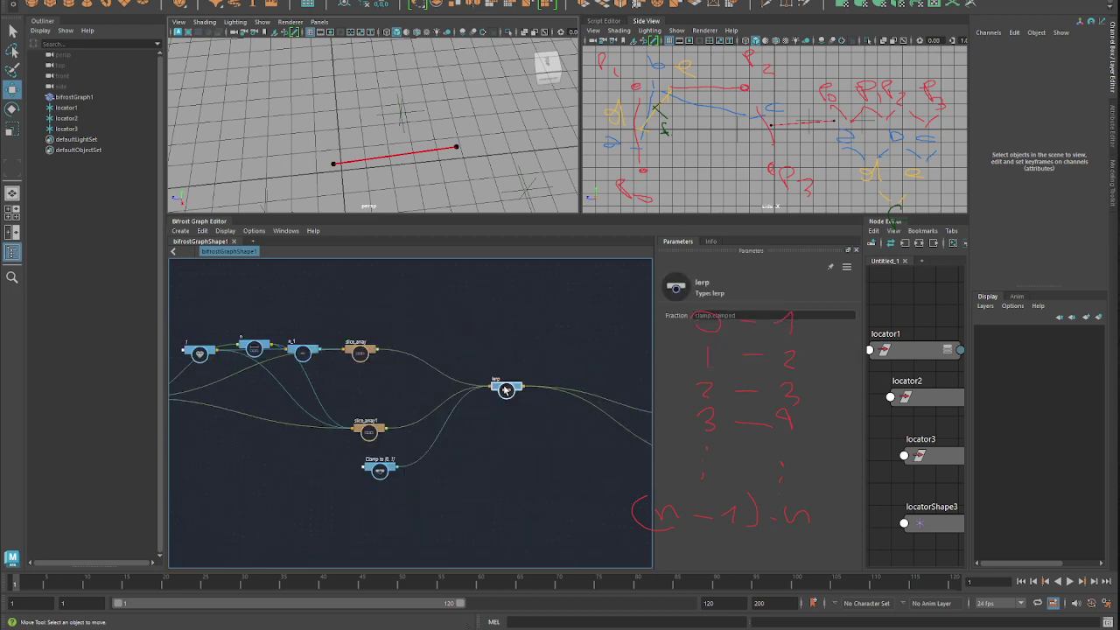
pyautogui.moveTo(505, 390); pyautogui.dragTo(459, 392)
pyautogui.scroll(2, 450, 430)
pyautogui.moveTo(451, 431); pyautogui.dragTo(599, 432, button='middle')
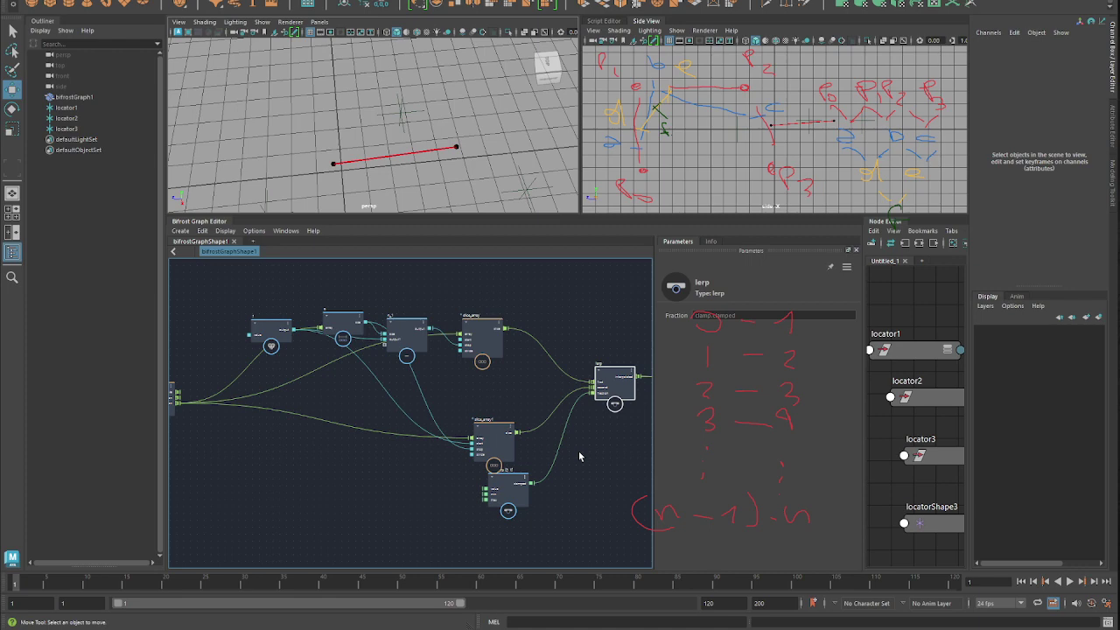
pyautogui.scroll(-2, 570, 458)
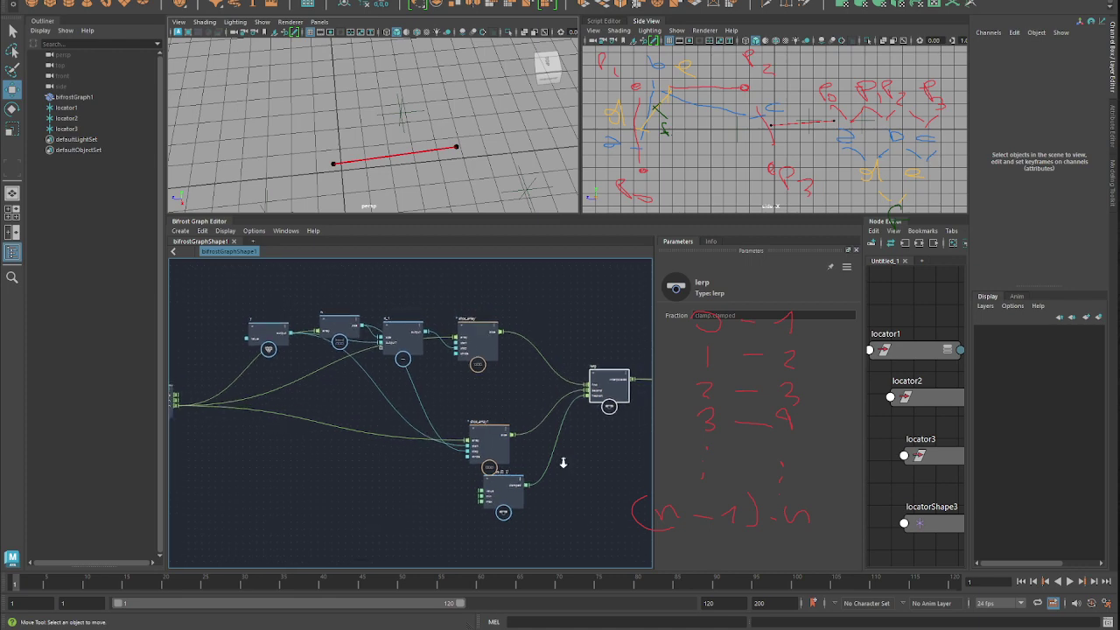
# Group the value, n, n_1, slice_array, slice_array1, clamp and lerp nodes into a compound named base_lerp
pyautogui.moveTo(250, 280); pyautogui.dragTo(618, 517)
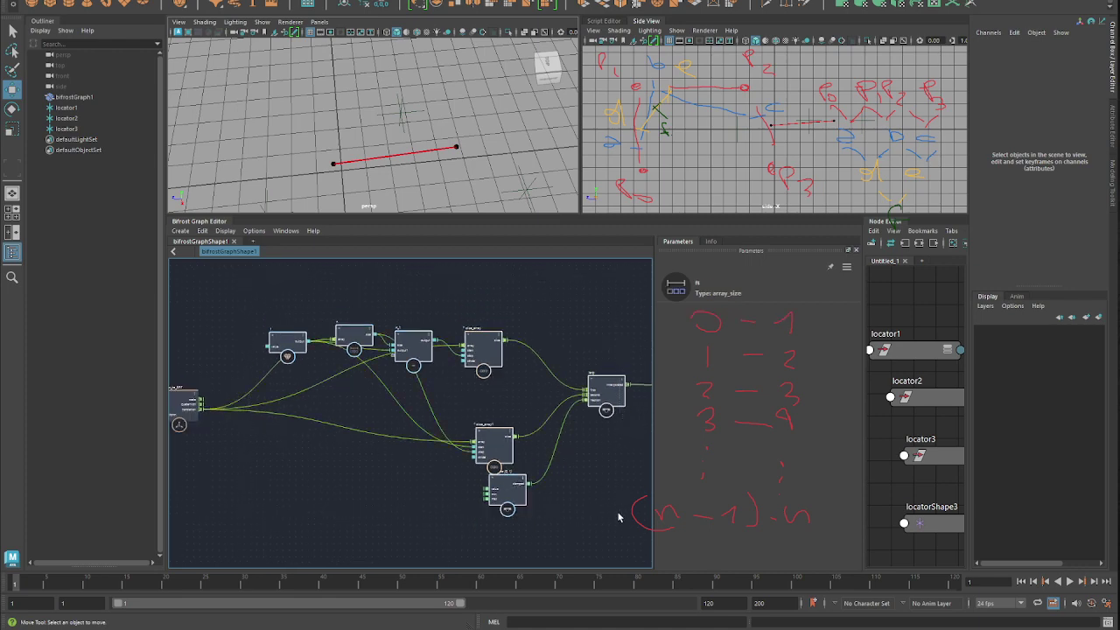
pyautogui.hotkey('ctrl', 'g')
pyautogui.scroll(3, 542, 467)
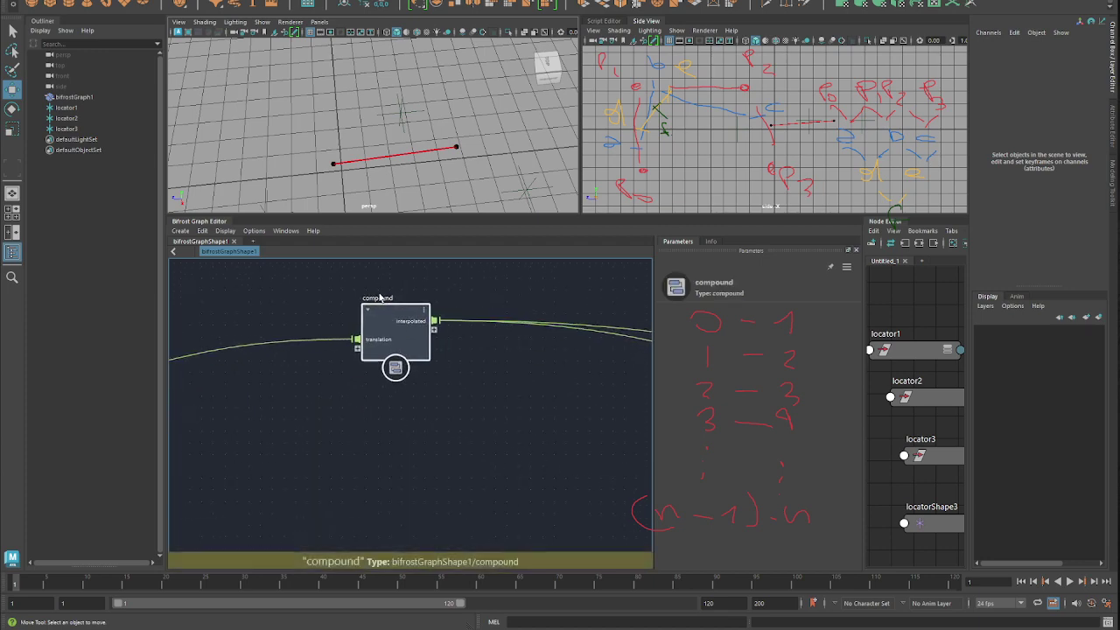
pyautogui.doubleClick(379, 298)
pyautogui.write('base_lerp')
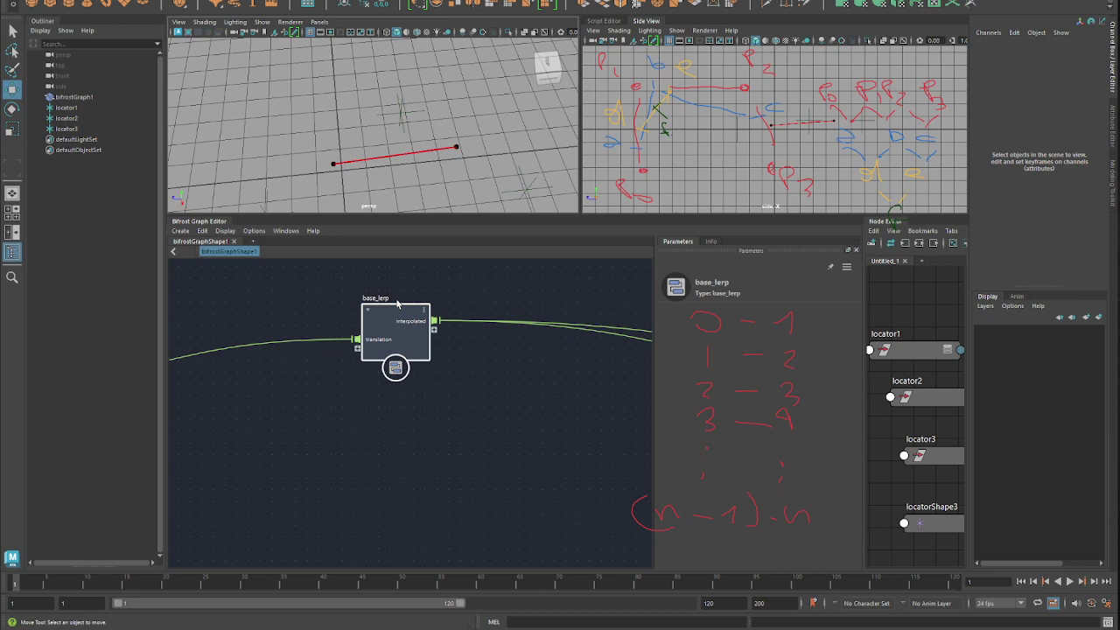
# Cut the base_lerp compound out of the main graph and move the matrix_to_SRT and input nodes close together
pyautogui.doubleClick(398, 308)
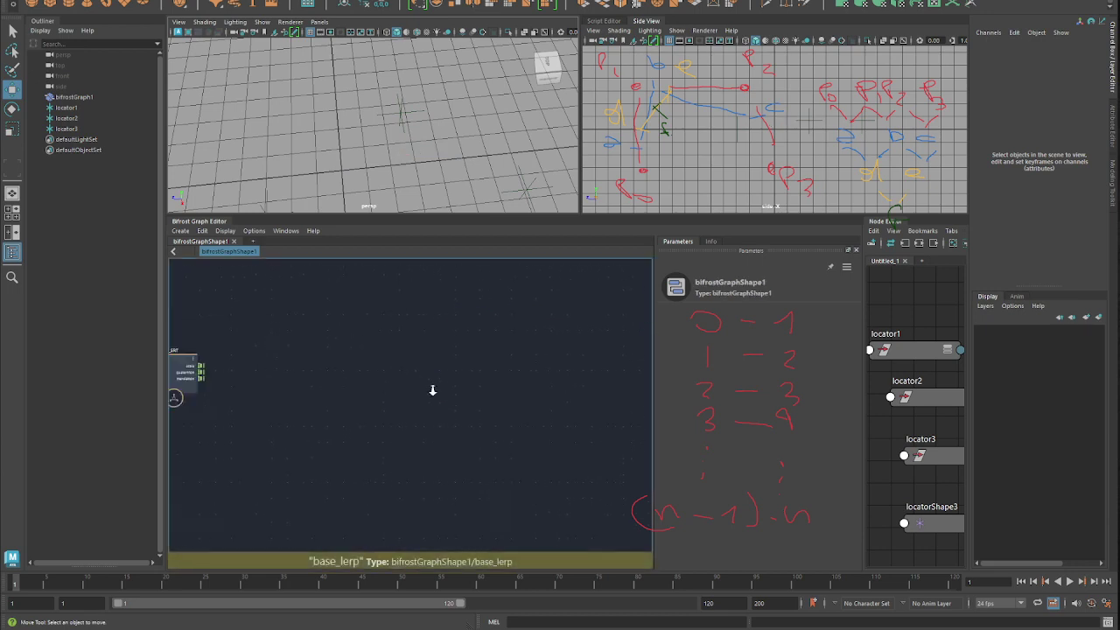
pyautogui.click(333, 409)
pyautogui.moveTo(377, 377); pyautogui.dragTo(595, 407)
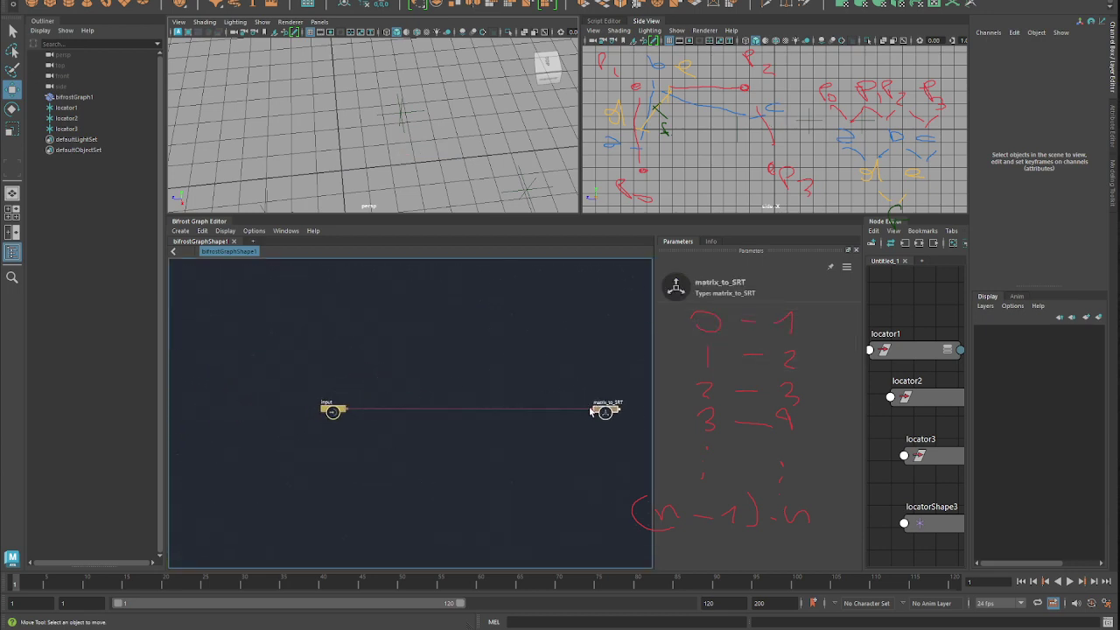
pyautogui.keyDown('alt'); pyautogui.moveTo(528, 415); pyautogui.dragTo(415, 414, button='middle'); pyautogui.keyUp('alt')
pyautogui.moveTo(494, 410); pyautogui.dragTo(271, 379)
pyautogui.click(221, 408)
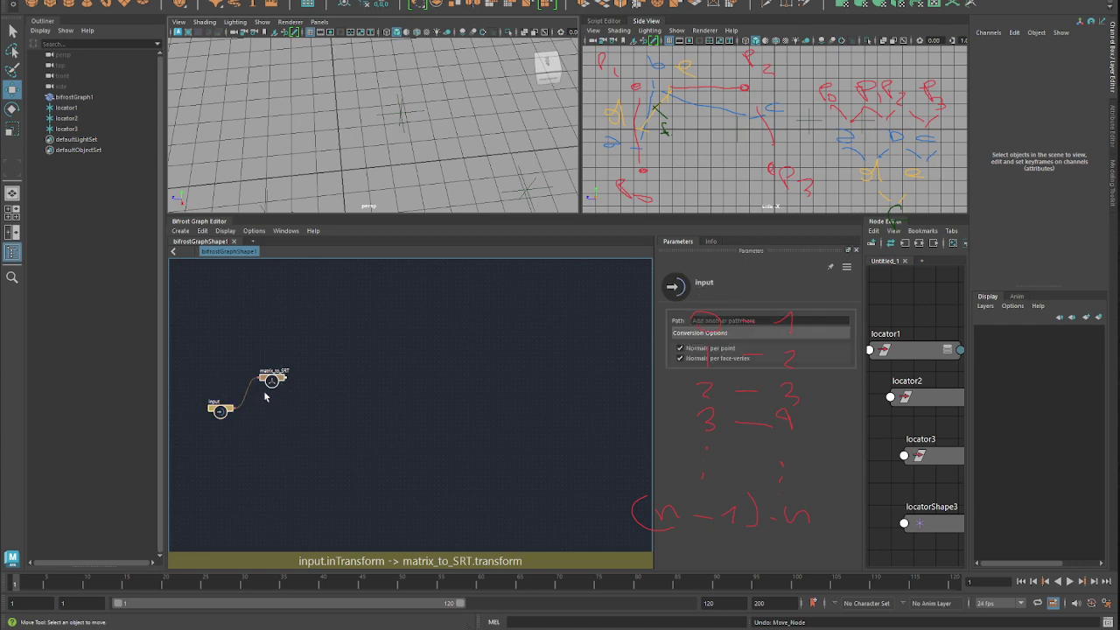
pyautogui.keyDown('alt'); pyautogui.moveTo(273, 385); pyautogui.dragTo(241, 409, button='middle'); pyautogui.keyUp('alt')
pyautogui.moveTo(239, 404); pyautogui.dragTo(271, 407)
pyautogui.keyDown('alt'); pyautogui.moveTo(318, 428); pyautogui.dragTo(378, 442, button='right'); pyautogui.keyUp('alt')
# Add a do_while node beside matrix_to_SRT and open it for editing
pyautogui.press('Tab')
pyautogui.write('do_')
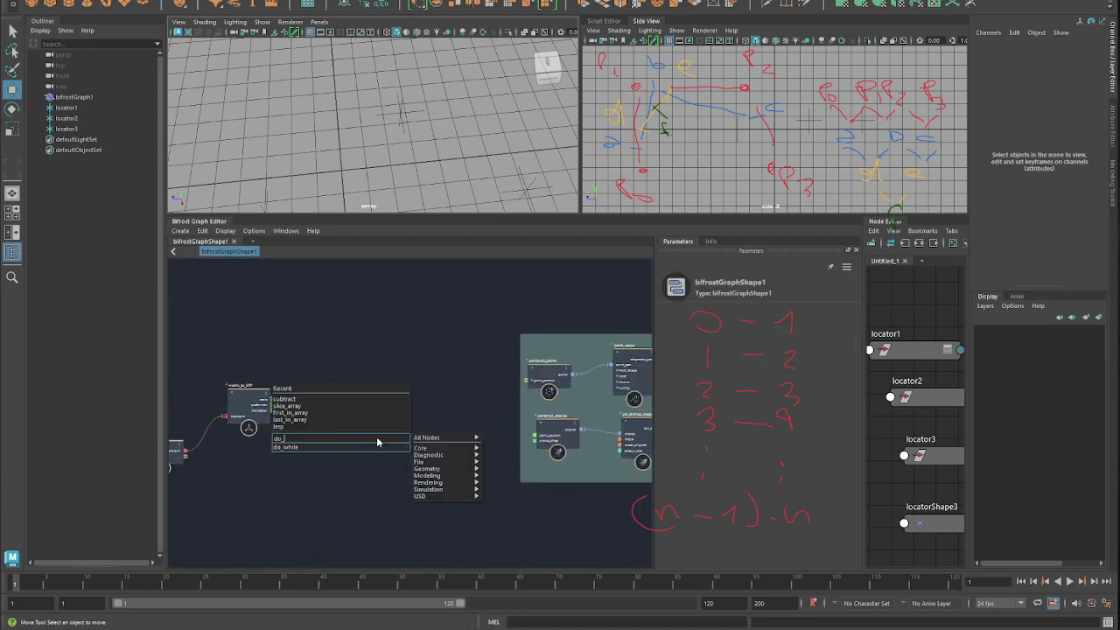
pyautogui.press('Return')
pyautogui.moveTo(379, 443); pyautogui.dragTo(379, 391)
pyautogui.doubleClick(375, 404)
pyautogui.keyDown('alt'); pyautogui.moveTo(427, 414); pyautogui.dragTo(392, 392, button='middle'); pyautogui.keyUp('alt')
pyautogui.keyDown('alt'); pyautogui.moveTo(392, 392); pyautogui.dragTo(361, 398, button='right'); pyautogui.keyUp('alt')
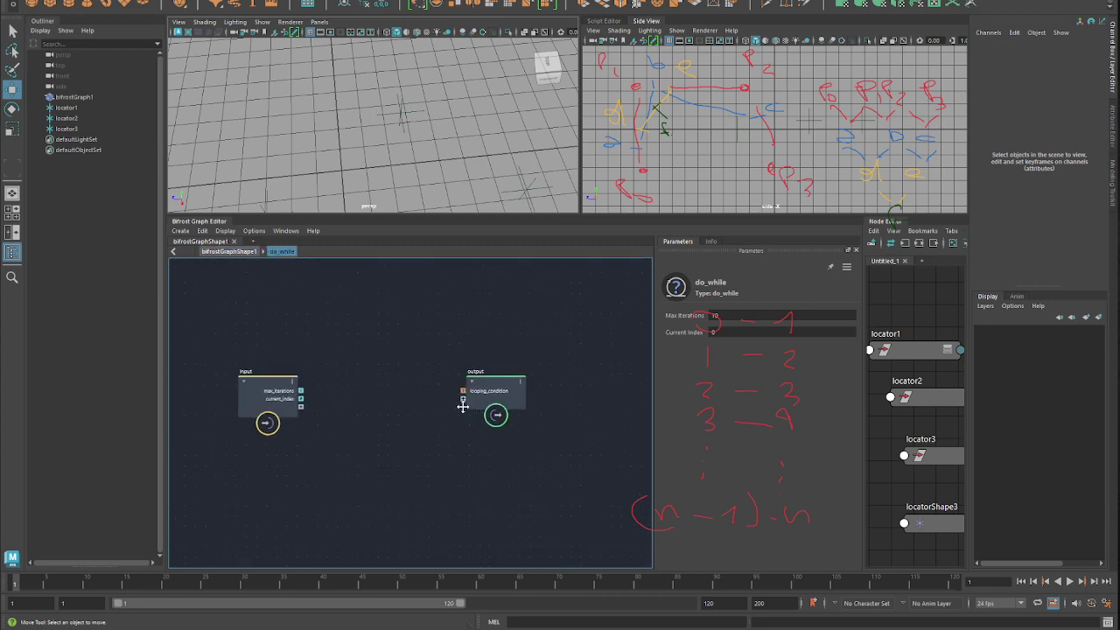
# Paste the base_lerp compound inside do_while, placing it between the input node and the output node
pyautogui.keyDown('alt'); pyautogui.moveTo(462, 402); pyautogui.dragTo(355, 396, button='middle'); pyautogui.keyUp('alt')
pyautogui.moveTo(393, 391); pyautogui.dragTo(642, 403)
pyautogui.keyDown('alt'); pyautogui.moveTo(436, 408); pyautogui.dragTo(422, 414, button='right'); pyautogui.keyUp('alt')
pyautogui.hotkey('ctrl', 'v')
pyautogui.moveTo(395, 444); pyautogui.dragTo(408, 395)
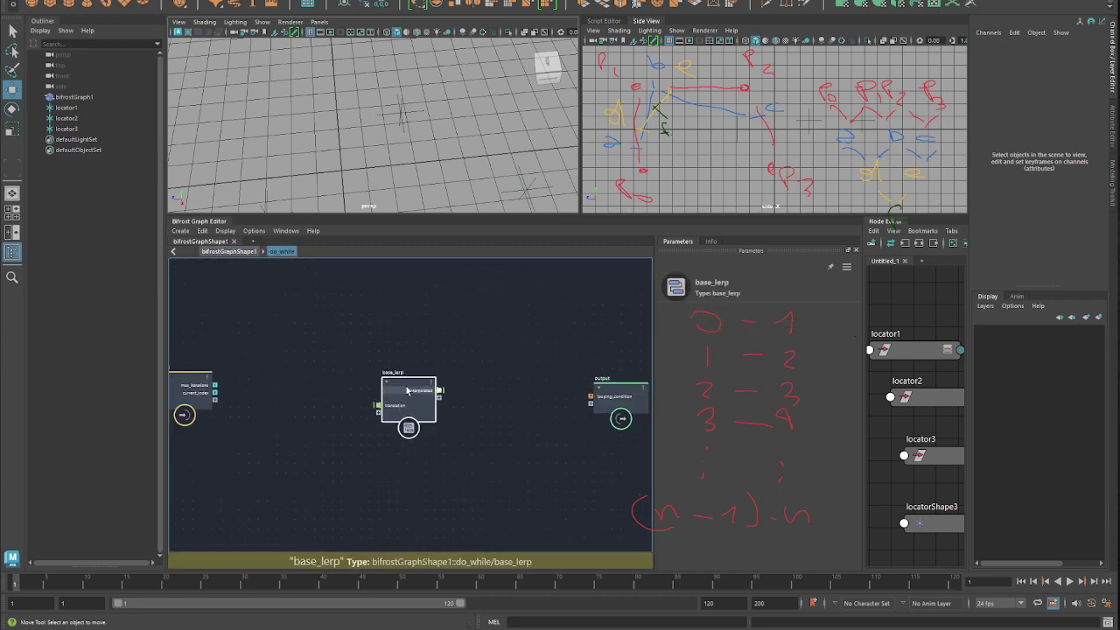
# Connect base_lerp's translation to a new port on the do_while input node and rename that port inPoints
pyautogui.keyDown('alt'); pyautogui.moveTo(357, 417); pyautogui.dragTo(392, 418, button='right'); pyautogui.keyUp('alt')
pyautogui.keyDown('alt'); pyautogui.moveTo(391, 418); pyautogui.dragTo(505, 420, button='middle'); pyautogui.keyUp('alt')
pyautogui.keyDown('alt'); pyautogui.moveTo(490, 420); pyautogui.dragTo(440, 430, button='right'); pyautogui.keyUp('alt')
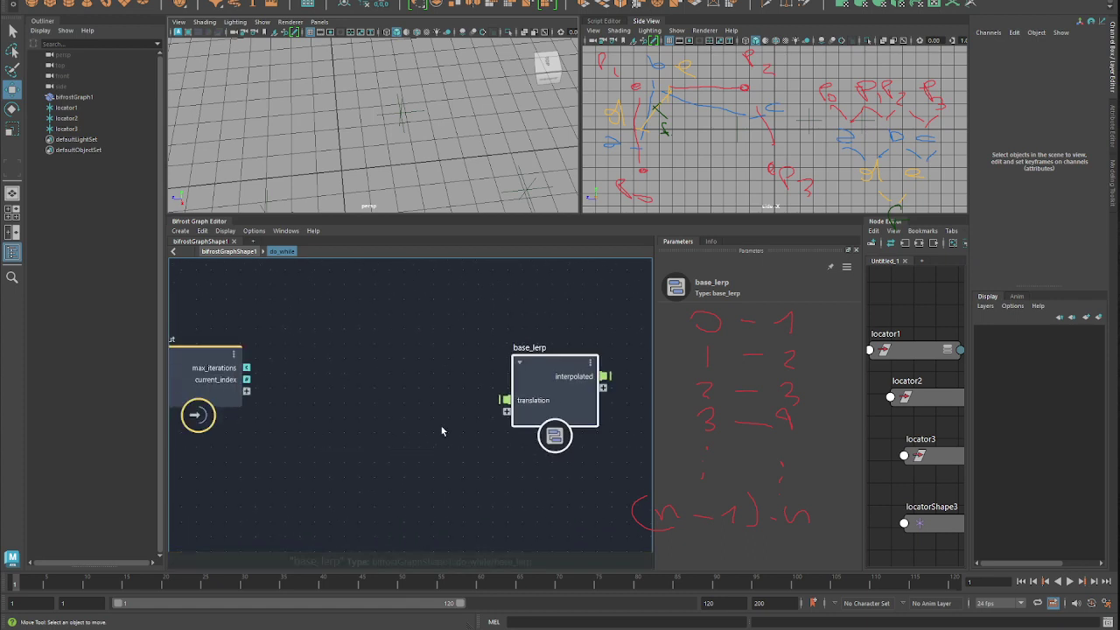
pyautogui.keyDown('alt'); pyautogui.moveTo(373, 411); pyautogui.dragTo(367, 423, button='middle'); pyautogui.keyUp('alt')
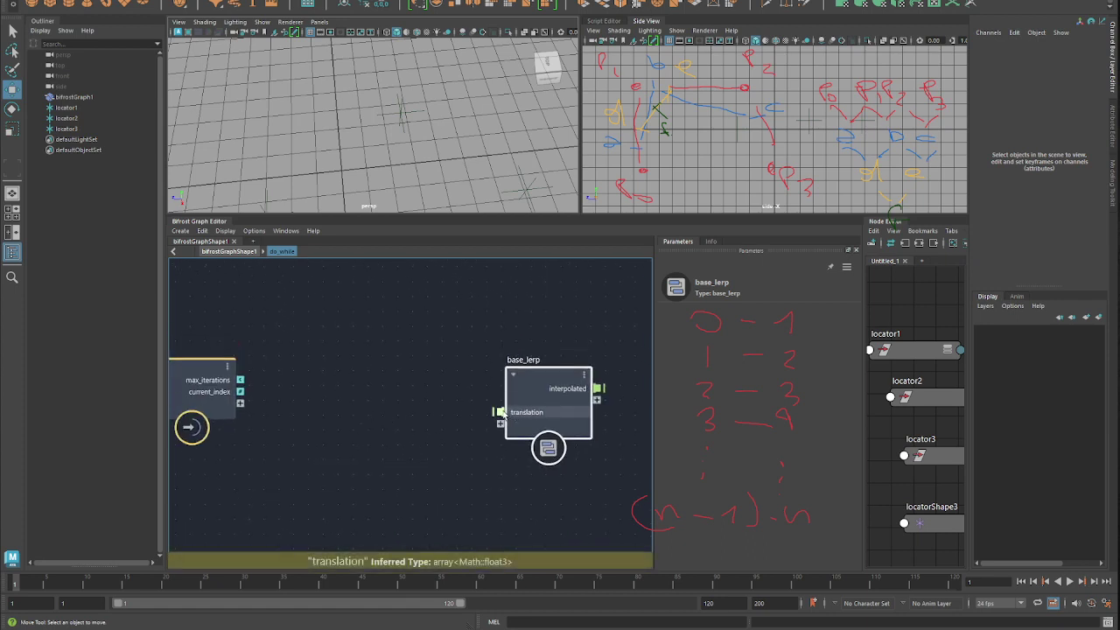
pyautogui.moveTo(240, 406); pyautogui.dragTo(241, 404)
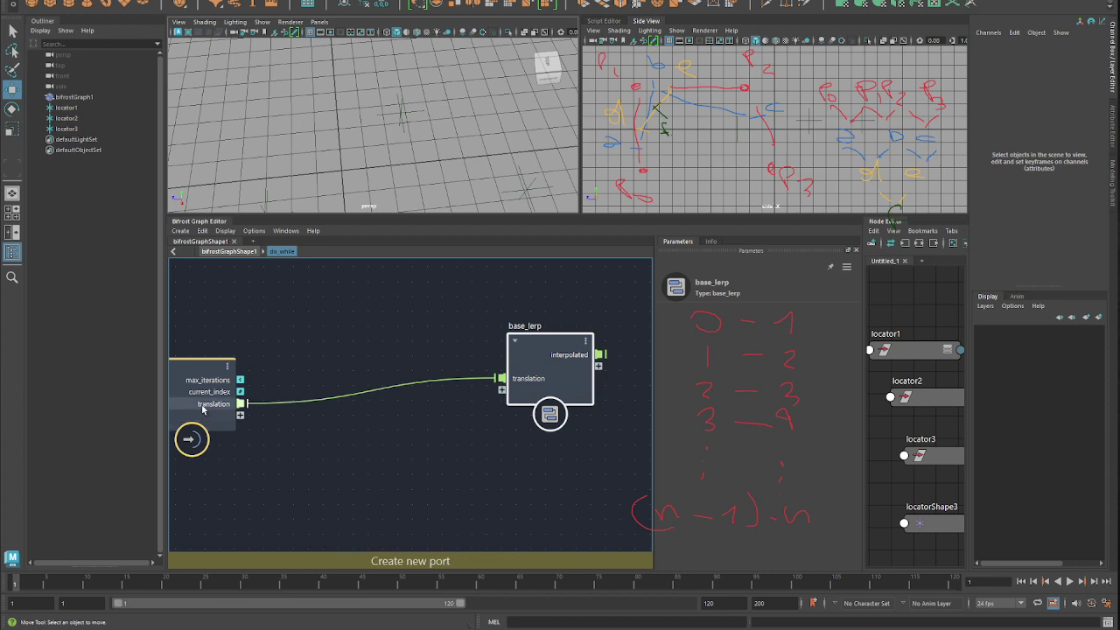
pyautogui.rightClick(243, 404)
pyautogui.click(247, 415)
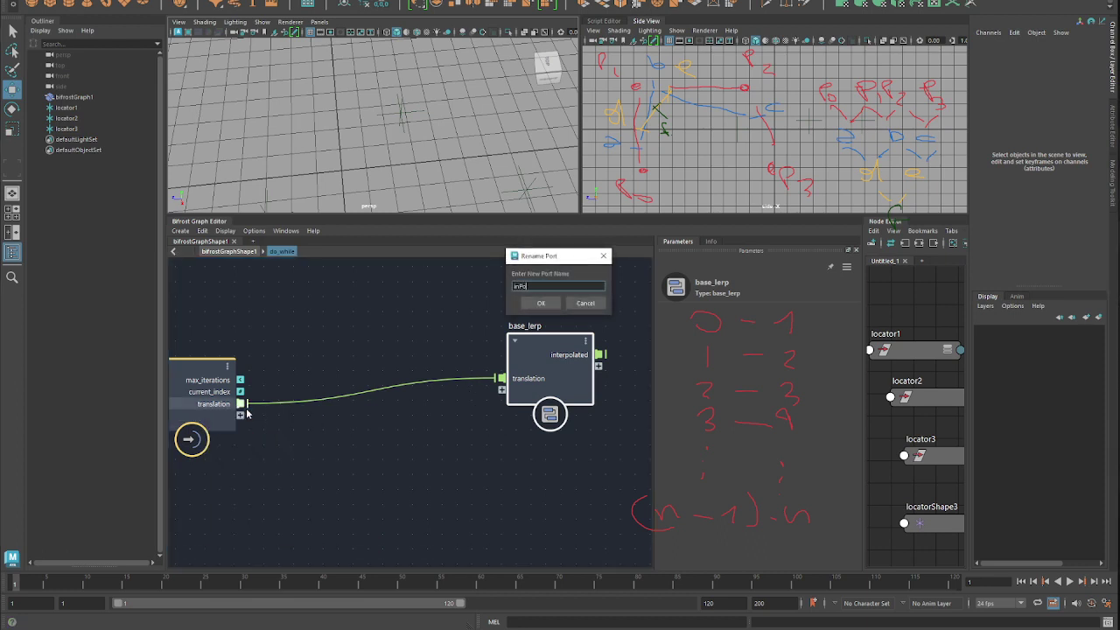
pyautogui.press('Return')
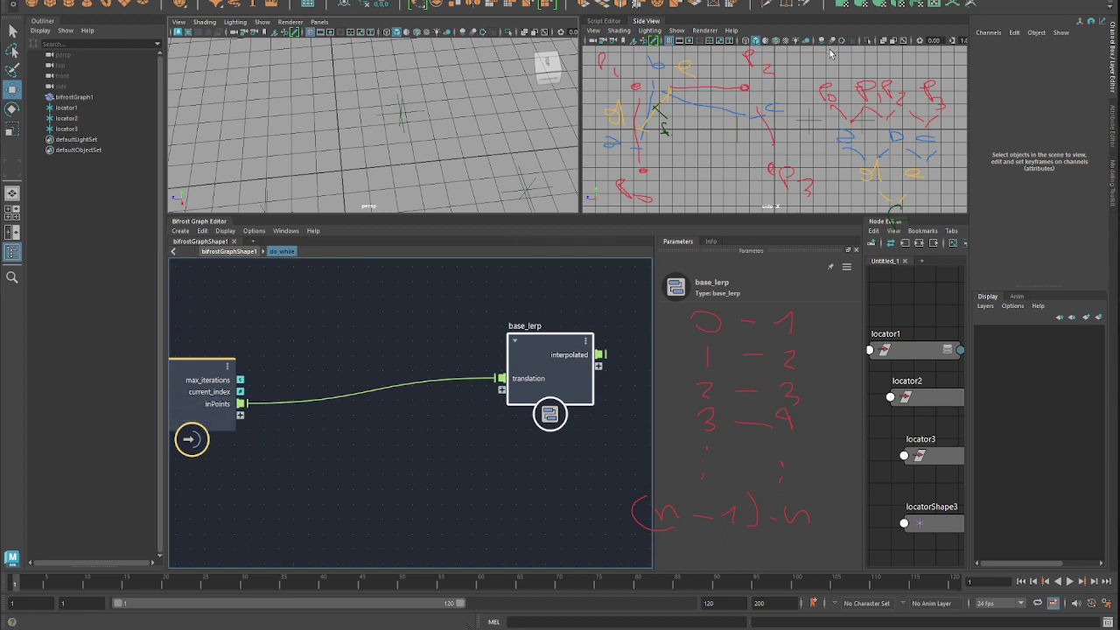
# Go back to the main graph and connect matrix_to_SRT's translation to do_while's inPoints
pyautogui.click(216, 376)
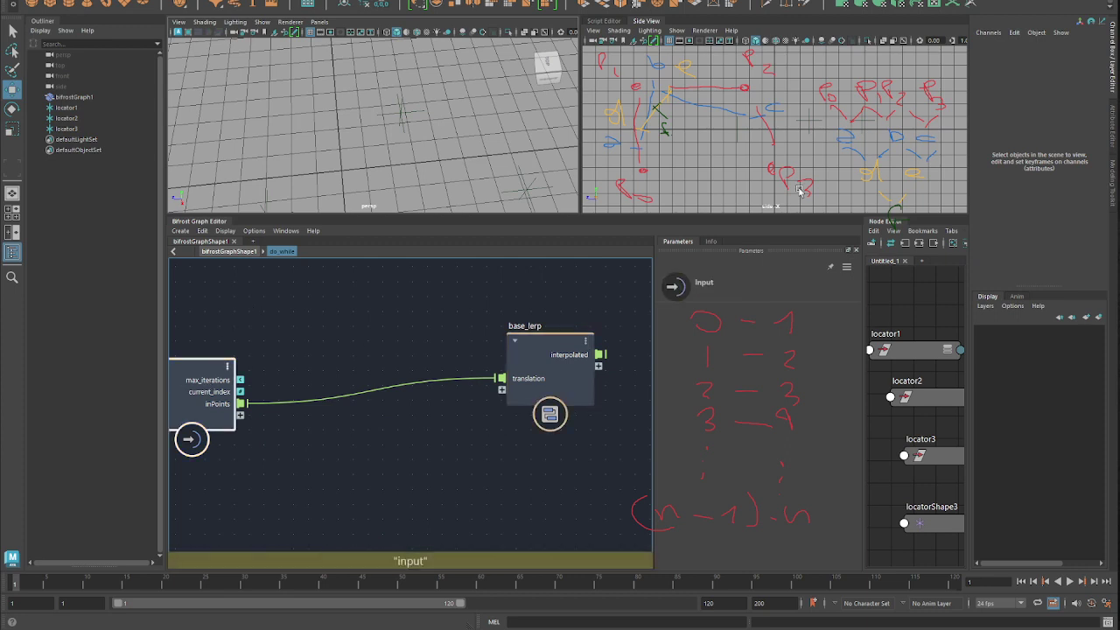
pyautogui.keyDown('alt'); pyautogui.moveTo(193, 266); pyautogui.dragTo(235, 262, button='middle'); pyautogui.keyUp('alt')
pyautogui.scroll(3, 378, 394)
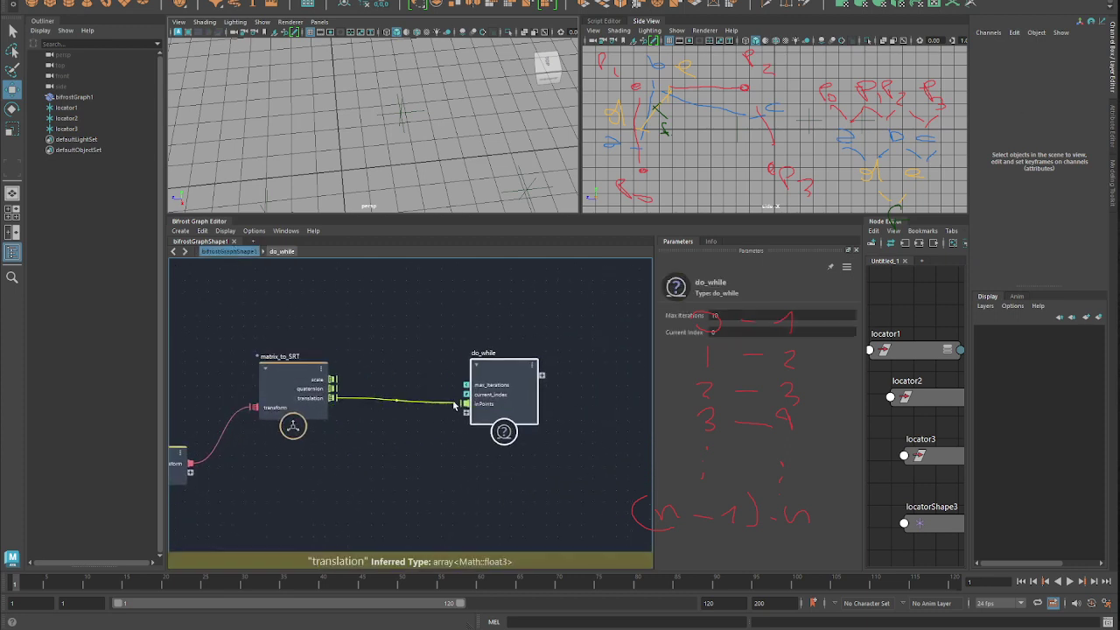
pyautogui.moveTo(455, 404); pyautogui.dragTo(466, 403)
# Inside do_while, connect base_lerp's interpolated output to a new port on the output node and rename that port outPoints
pyautogui.doubleClick(506, 368)
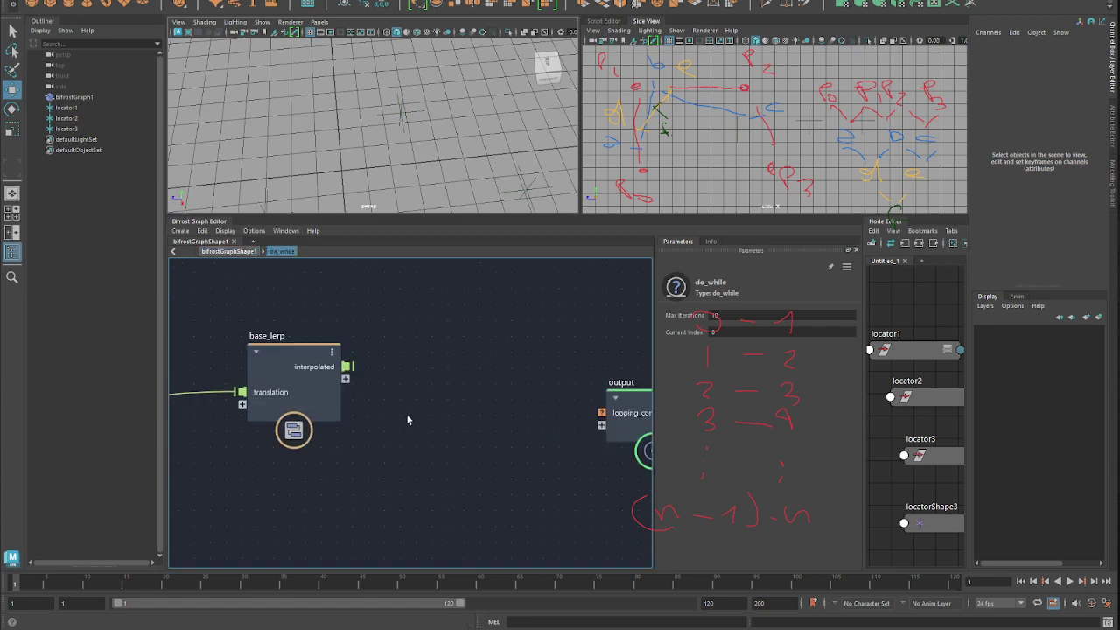
pyautogui.keyDown('alt'); pyautogui.moveTo(407, 420); pyautogui.dragTo(321, 420, button='middle'); pyautogui.keyUp('alt')
pyautogui.moveTo(530, 409); pyautogui.dragTo(551, 356)
pyautogui.keyDown('alt'); pyautogui.moveTo(314, 374); pyautogui.dragTo(407, 373, button='middle'); pyautogui.keyUp('alt')
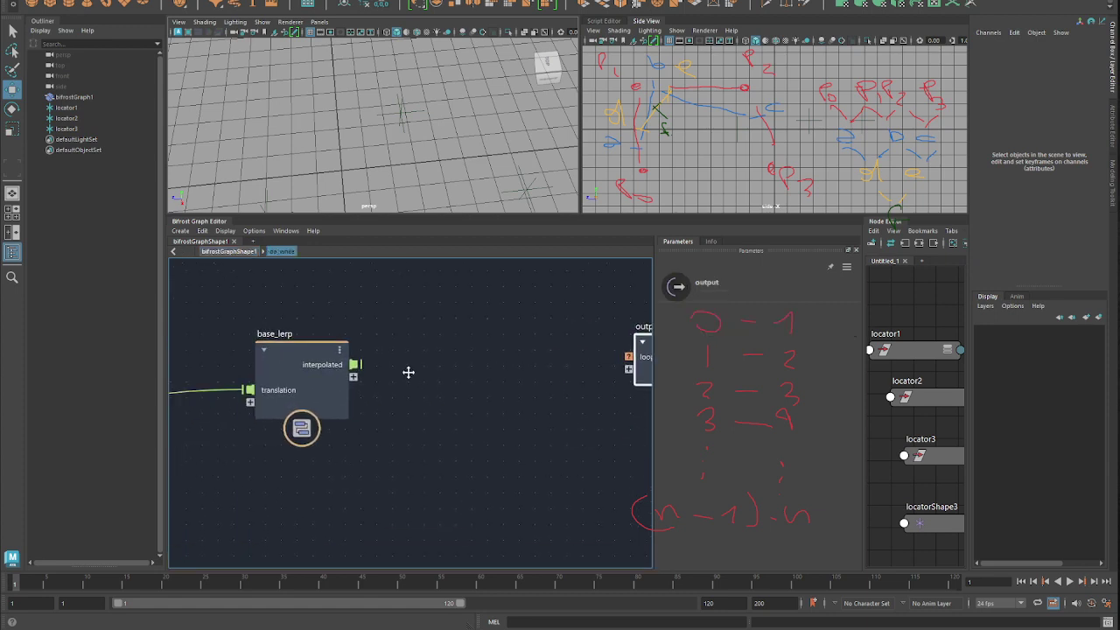
pyautogui.moveTo(354, 364); pyautogui.dragTo(631, 383)
pyautogui.rightClick(580, 374)
pyautogui.click(604, 383)
pyautogui.write('op')
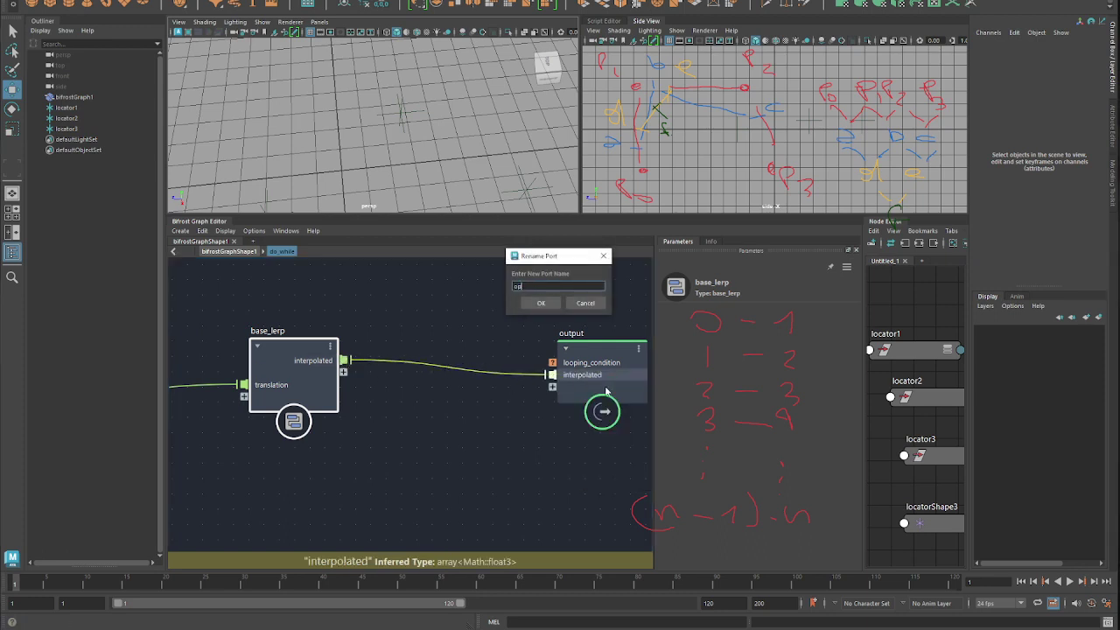
pyautogui.write('outP')
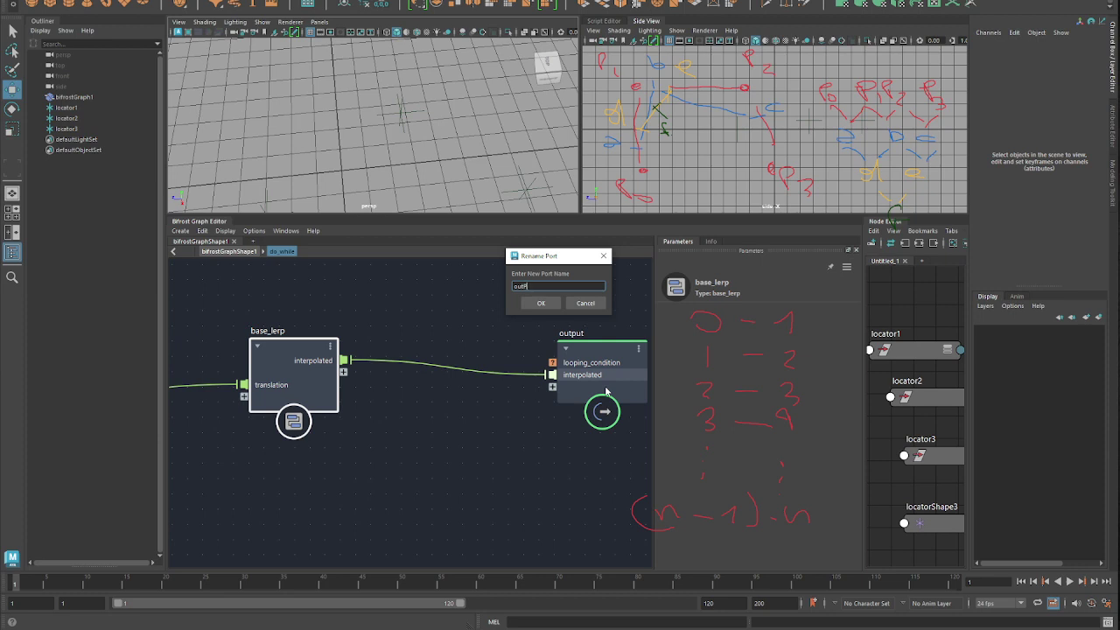
pyautogui.write('oints')
pyautogui.press('Return')
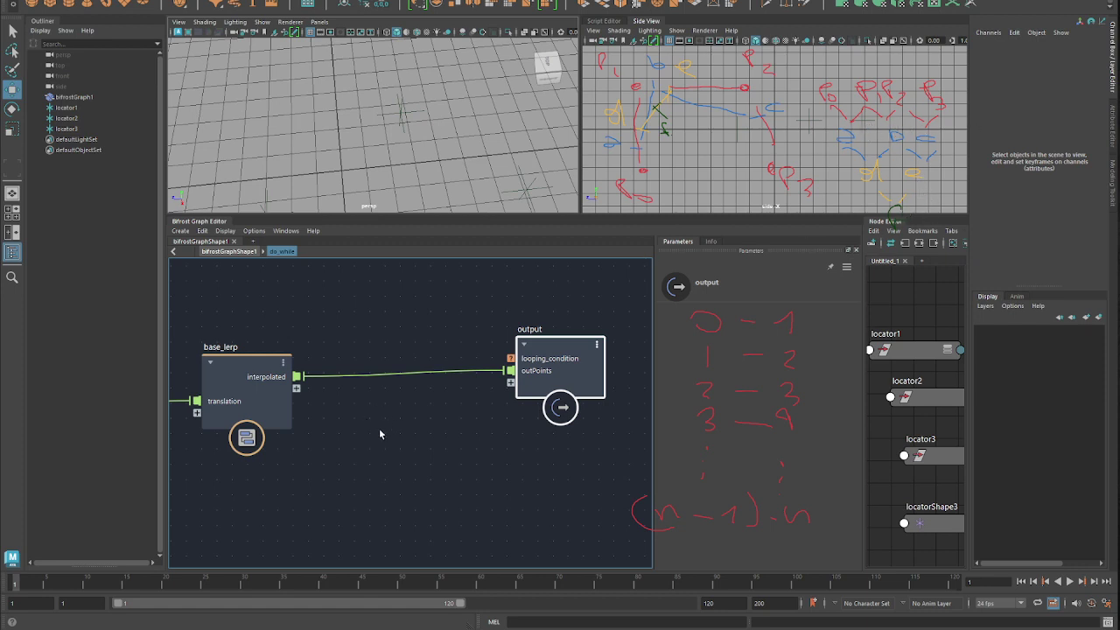
# Move the input and base_lerp nodes inside do_while closer to the output node in a compact row
pyautogui.scroll(-2, 380, 432)
pyautogui.keyDown('alt'); pyautogui.moveTo(380, 430); pyautogui.dragTo(437, 389, button='middle'); pyautogui.keyUp('alt')
pyautogui.keyDown('alt'); pyautogui.moveTo(358, 385); pyautogui.dragTo(470, 350, button='middle'); pyautogui.keyUp('alt')
pyautogui.moveTo(470, 348); pyautogui.dragTo(550, 338)
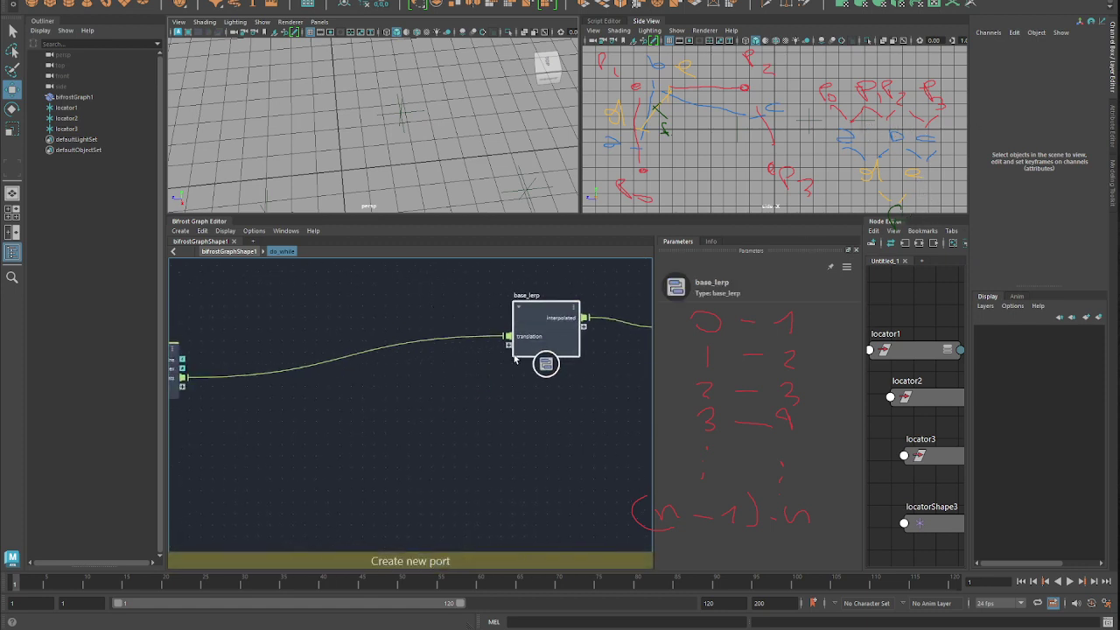
pyautogui.keyDown('alt'); pyautogui.moveTo(515, 359); pyautogui.dragTo(429, 374, button='middle'); pyautogui.keyUp('alt')
pyautogui.keyDown('alt'); pyautogui.moveTo(241, 385); pyautogui.dragTo(413, 360, button='middle'); pyautogui.keyUp('alt')
pyautogui.moveTo(255, 359); pyautogui.dragTo(549, 316)
pyautogui.keyDown('alt'); pyautogui.moveTo(550, 316); pyautogui.dragTo(260, 341, button='middle'); pyautogui.keyUp('alt')
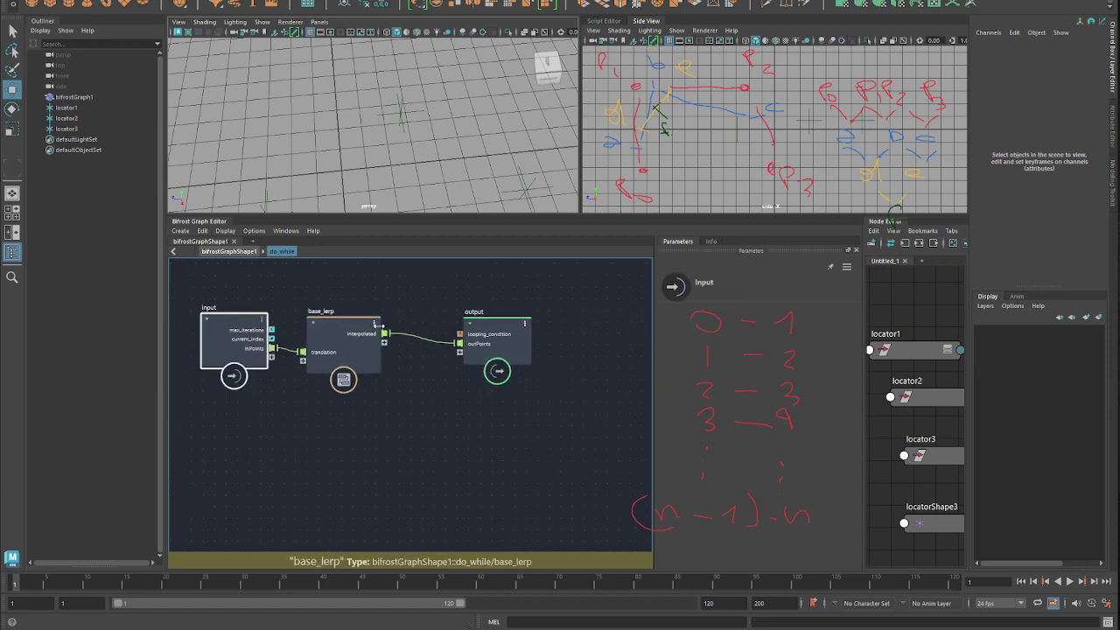
pyautogui.moveTo(377, 325); pyautogui.dragTo(425, 342)
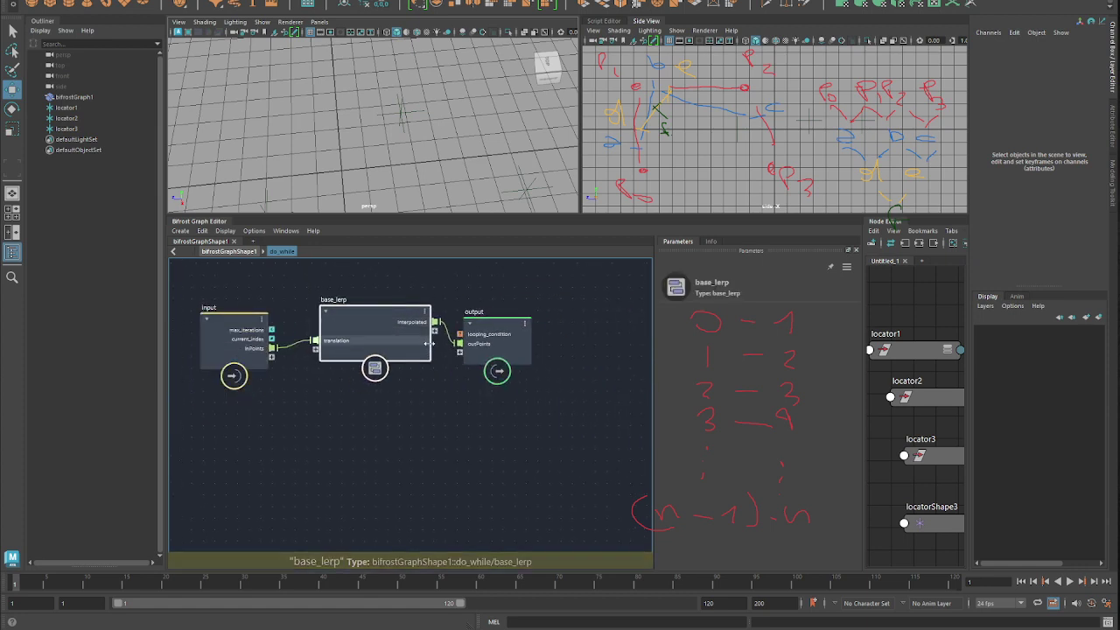
# Set the port state of do_while's outPoints so that it feeds back into inPoints
pyautogui.scroll(1, 433, 359)
pyautogui.rightClick(483, 340)
pyautogui.moveTo(551, 440)
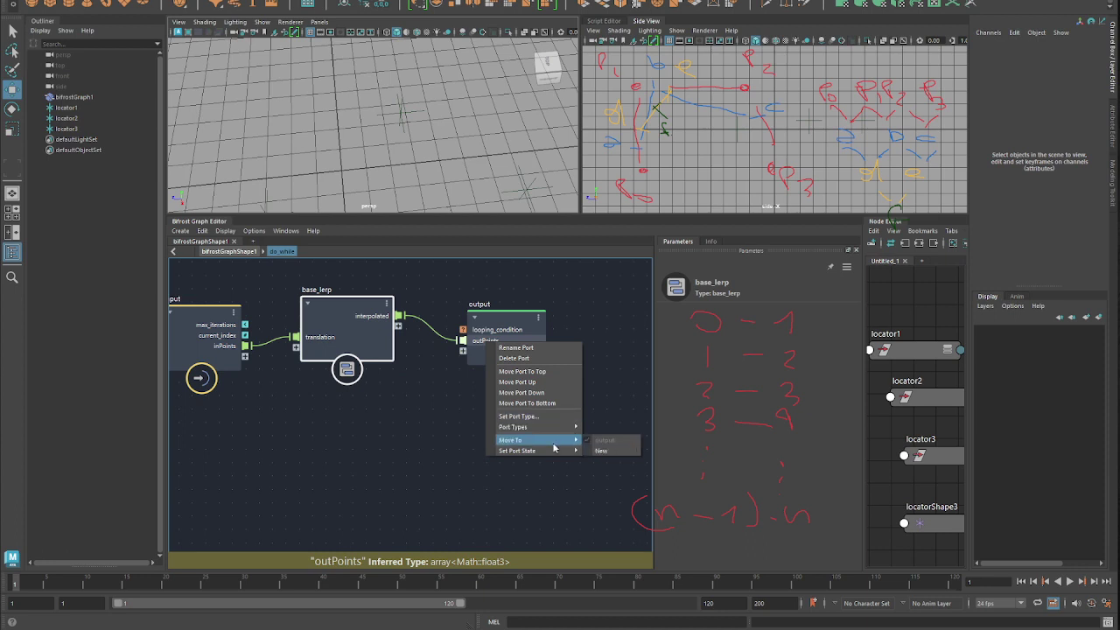
pyautogui.click(605, 452)
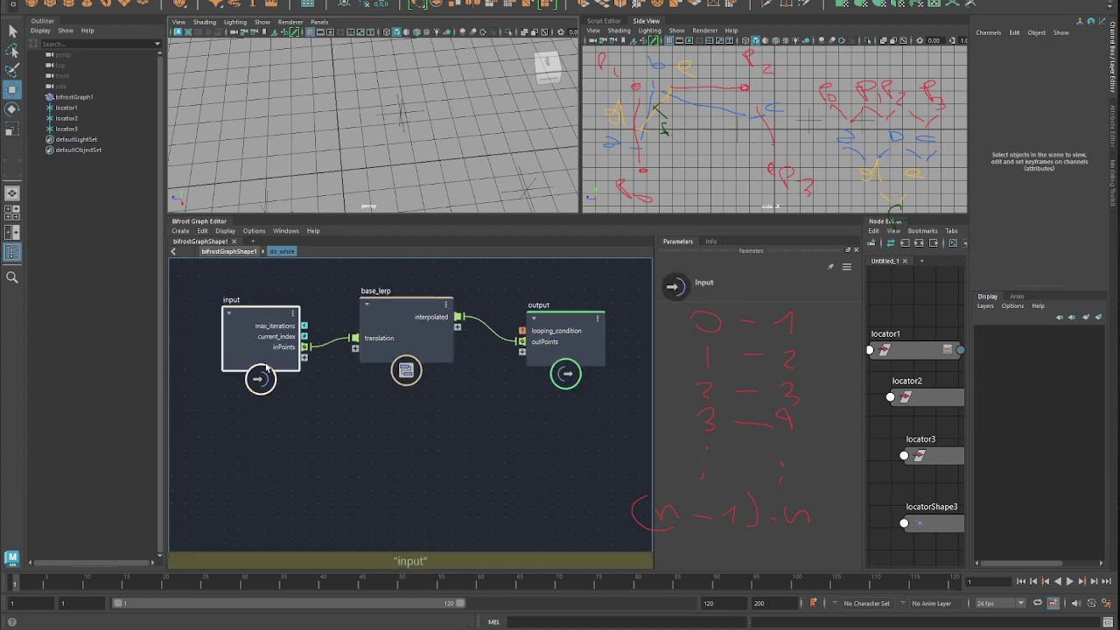
pyautogui.click(243, 370)
pyautogui.moveTo(289, 386); pyautogui.dragTo(323, 447, button='middle')
pyautogui.click(306, 328)
pyautogui.press('Tab')
pyautogui.write('ar')
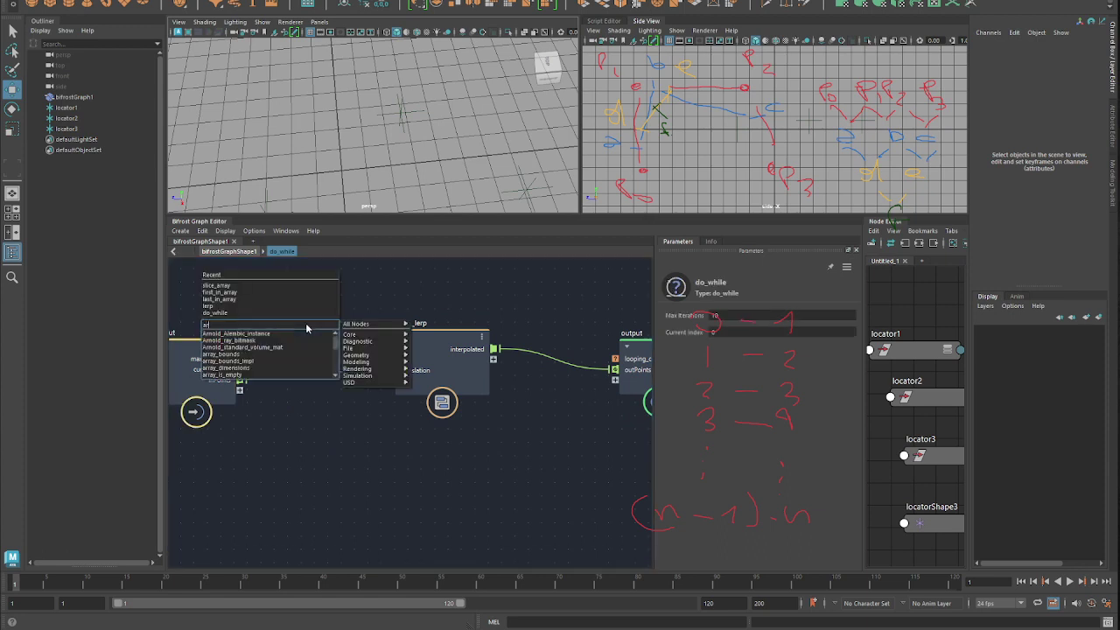
pyautogui.press('Escape')
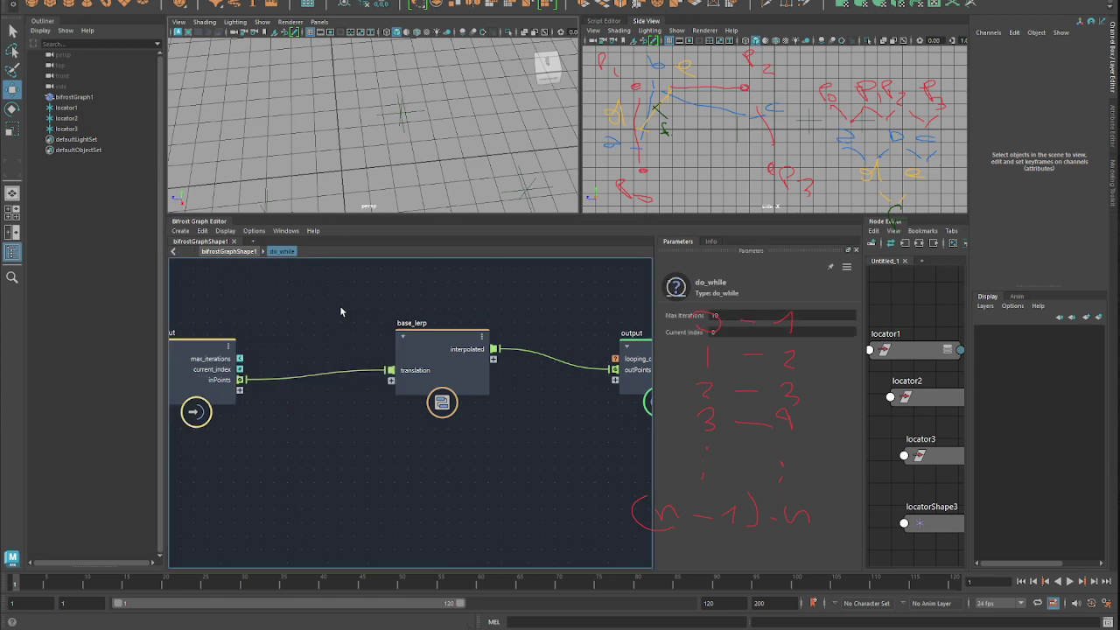
# Add an array_size node between the input node and base_lerp inside do_while
pyautogui.press('Tab')
pyautogui.write('a')
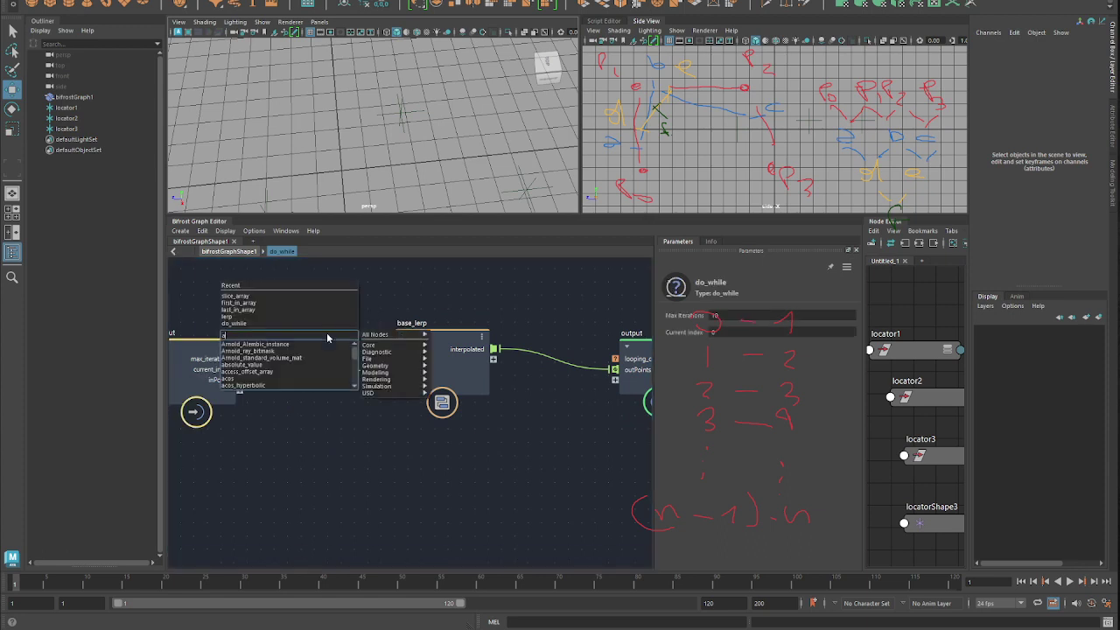
pyautogui.write('rra')
pyautogui.press('Down')
pyautogui.press('Down')
pyautogui.press('Down')
pyautogui.press('Down')
pyautogui.press('Return')
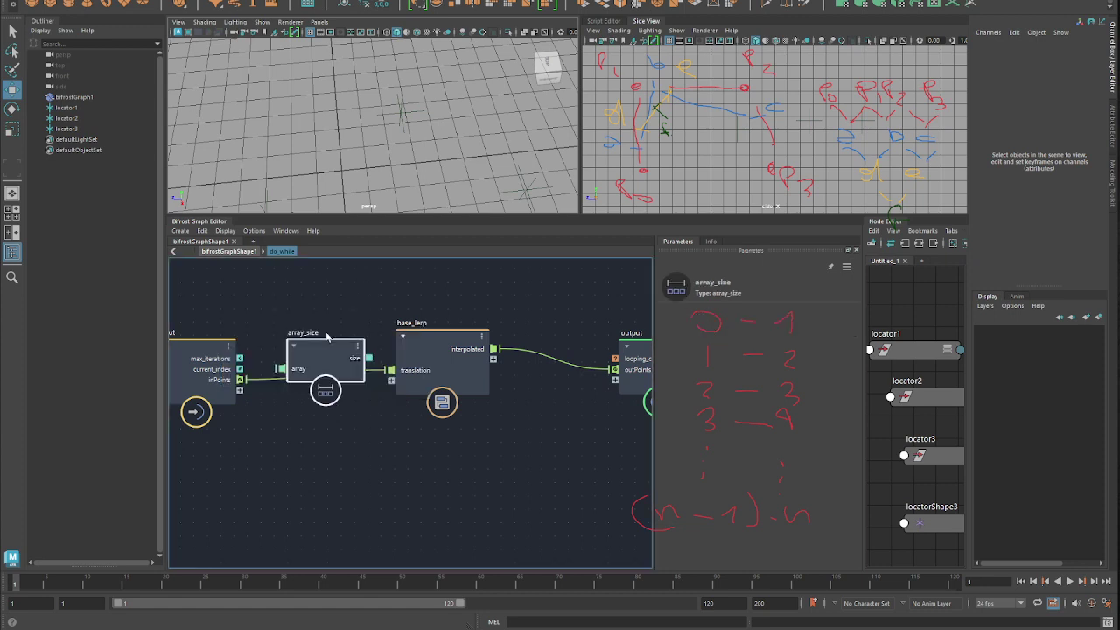
# Connect inPoints to the array_size node's array input and place that node clear of the wire, above base_lerp
pyautogui.moveTo(241, 380); pyautogui.dragTo(303, 254)
pyautogui.keyDown('alt'); pyautogui.moveTo(299, 387); pyautogui.dragTo(258, 480, button='middle'); pyautogui.keyUp('alt')
pyautogui.scroll(-1, 267, 473)
pyautogui.click(365, 407)
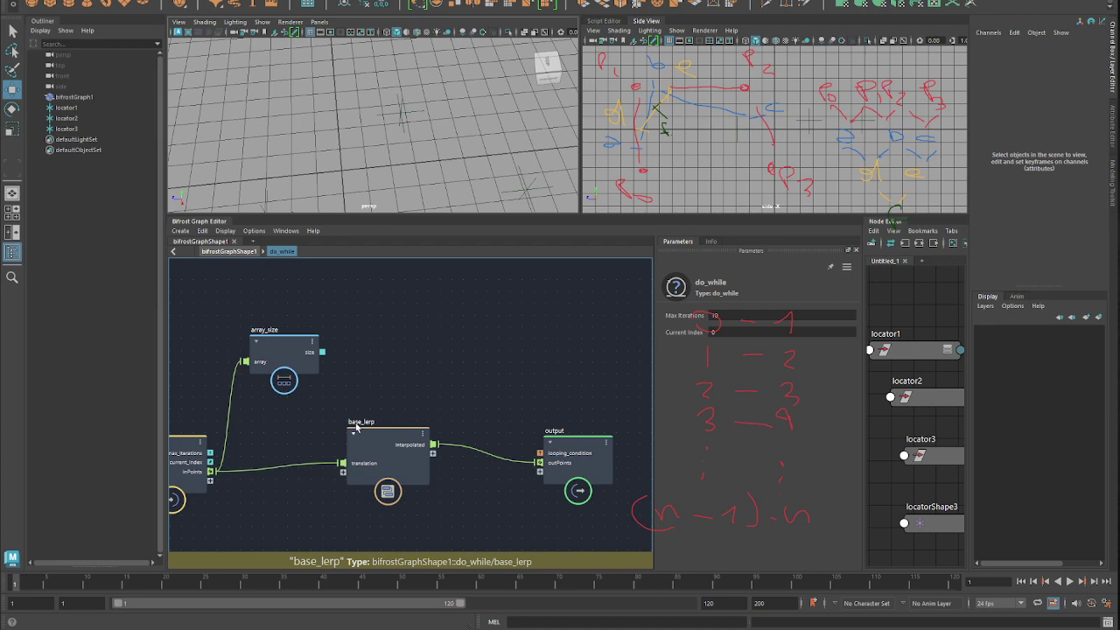
# Enter the base_lerp compound and move its input and output nodes out to opposite sides of the network
pyautogui.doubleClick(356, 426)
pyautogui.scroll(-3, 403, 396)
pyautogui.keyDown('alt'); pyautogui.moveTo(403, 395); pyautogui.dragTo(317, 365, button='middle'); pyautogui.keyUp('alt')
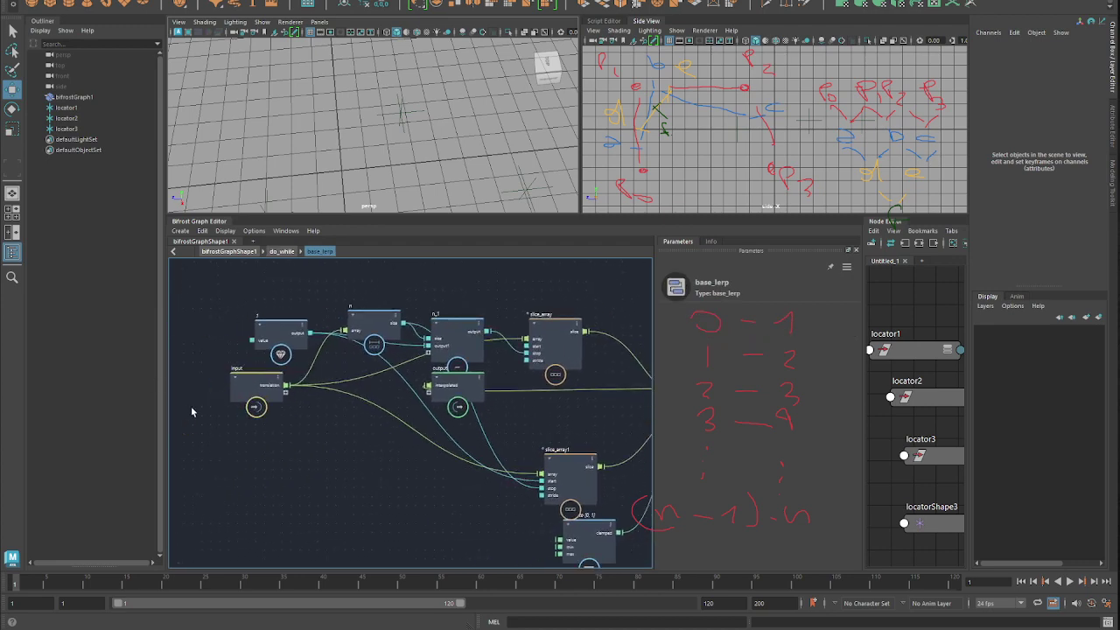
pyautogui.moveTo(260, 394); pyautogui.dragTo(153, 417)
pyautogui.keyDown('alt'); pyautogui.moveTo(450, 428); pyautogui.dragTo(308, 392, button='middle'); pyautogui.keyUp('alt')
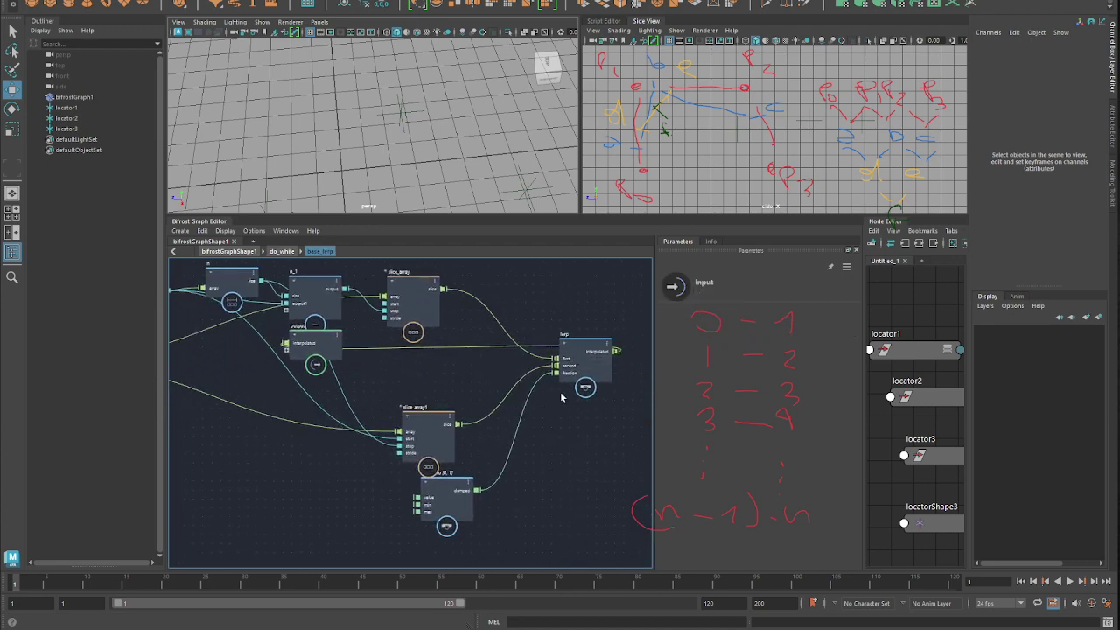
pyautogui.moveTo(324, 342); pyautogui.dragTo(707, 381)
pyautogui.scroll(-3, 300, 405)
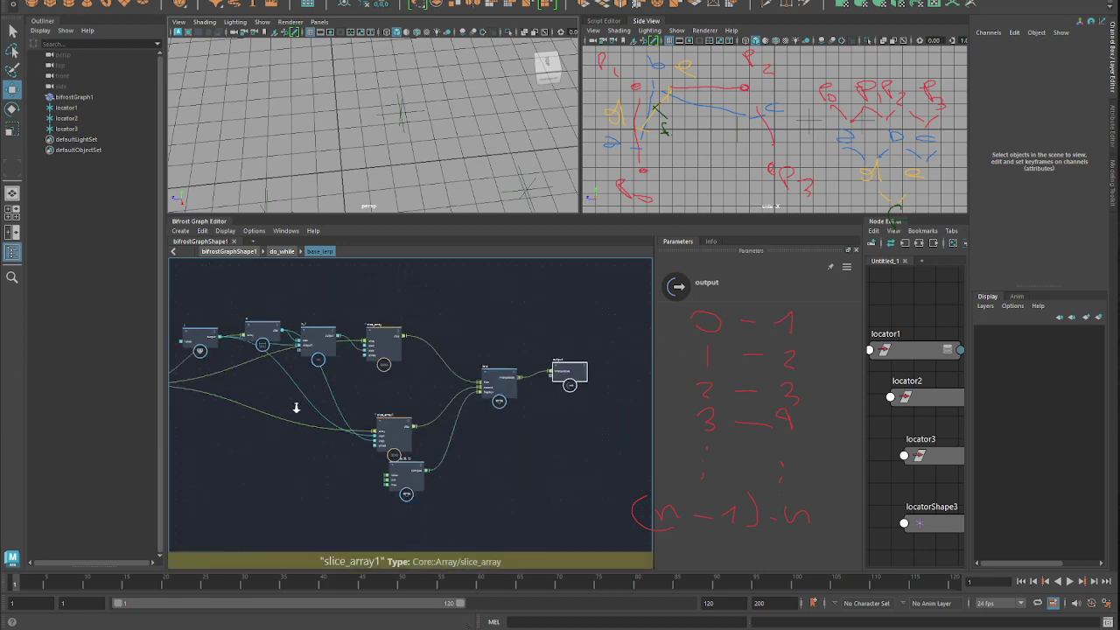
# Cut all nodes between the input and output nodes of base_lerp
pyautogui.moveTo(208, 302); pyautogui.dragTo(443, 477)
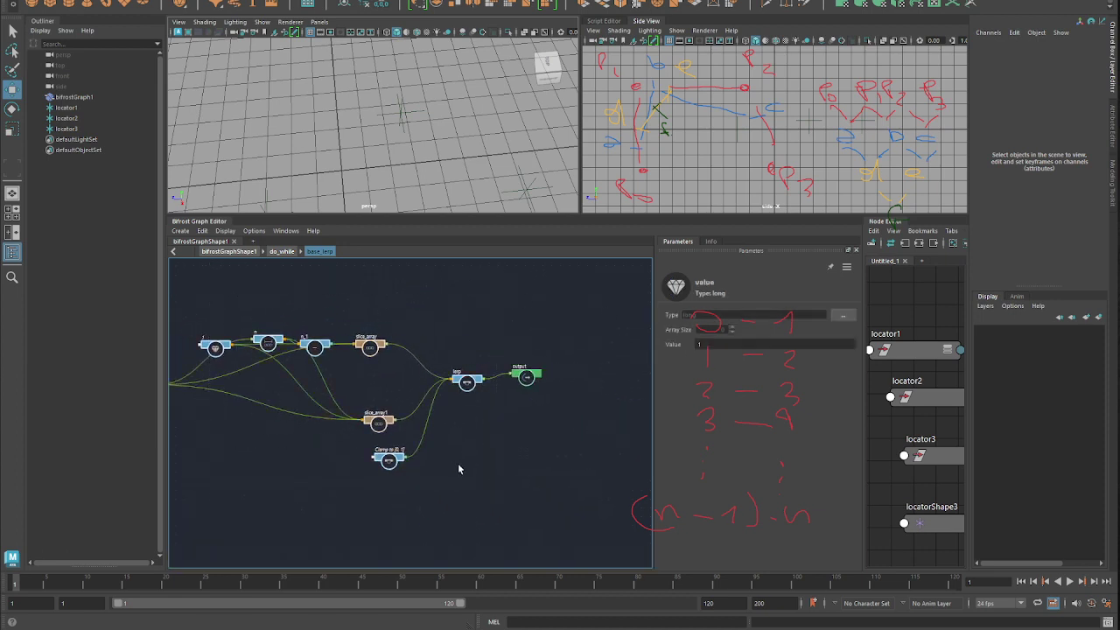
pyautogui.press('Delete')
pyautogui.keyDown('alt'); pyautogui.moveTo(410, 424); pyautogui.dragTo(472, 422, button='middle'); pyautogui.keyUp('alt')
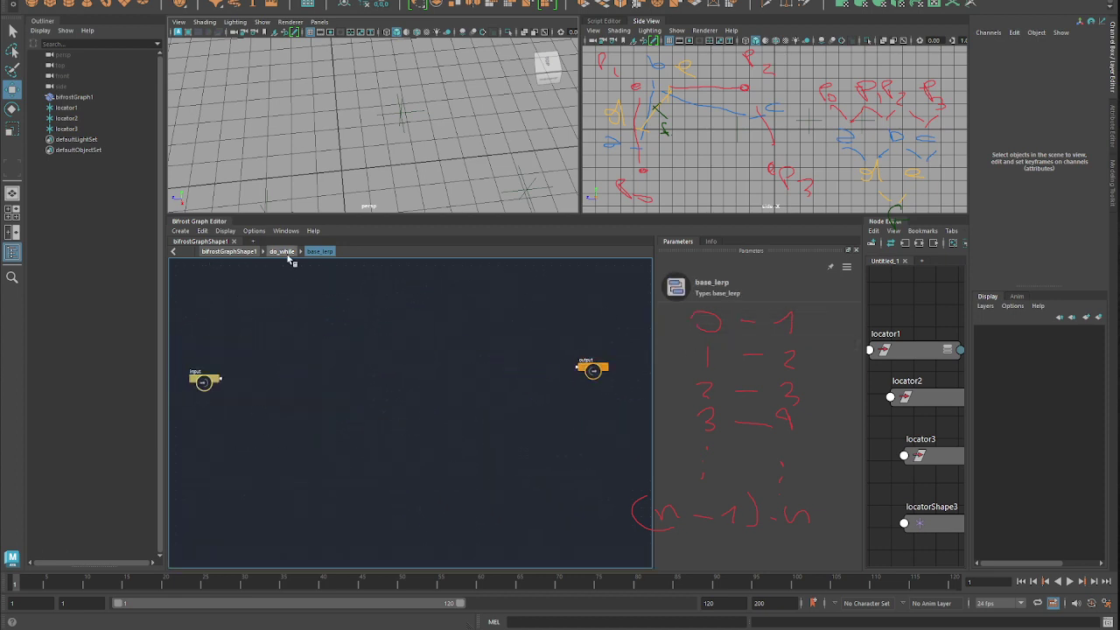
# Return to the do_while compound and remove the base_lerp node along with the wire from inPoints to outPoints
pyautogui.click(287, 254)
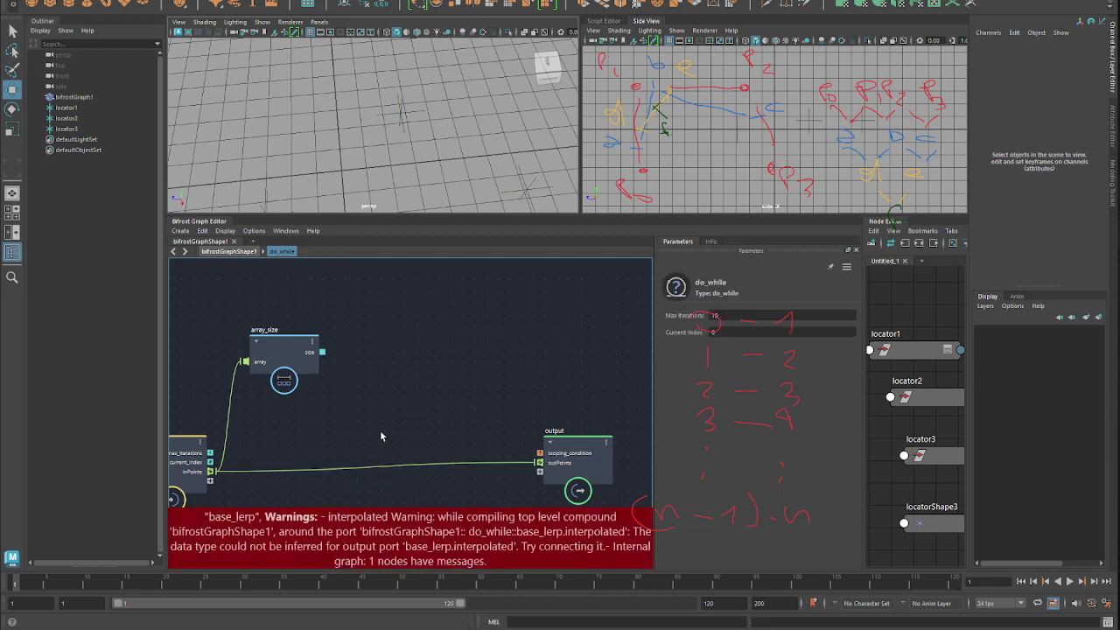
pyautogui.scroll(-2, 381, 436)
pyautogui.press('Delete')
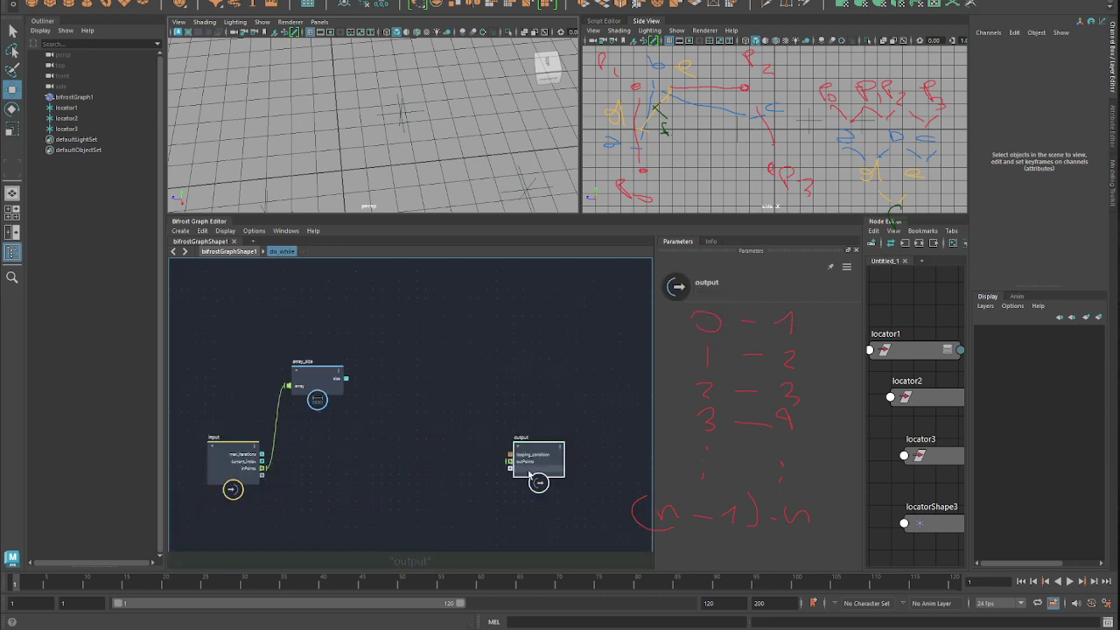
# Paste the cut interpolation nodes into do_while and place the output node to the right of lerp
pyautogui.moveTo(538, 481); pyautogui.dragTo(687, 465)
pyautogui.keyDown('alt'); pyautogui.moveTo(508, 448); pyautogui.dragTo(304, 424, button='right'); pyautogui.keyUp('alt')
pyautogui.click(358, 454)
pyautogui.press('t')
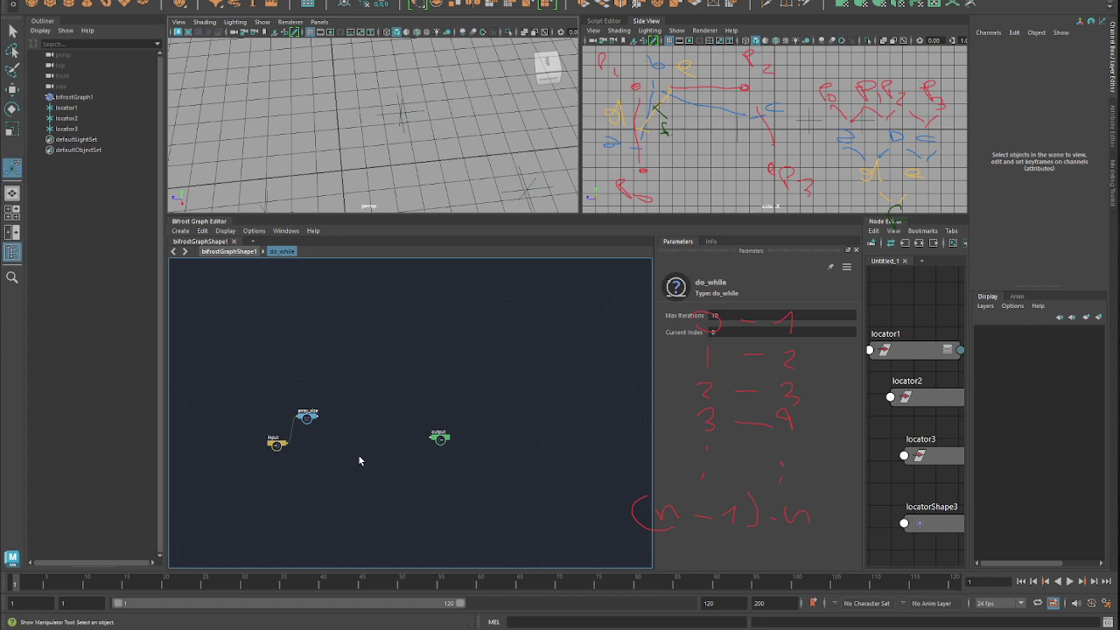
pyautogui.hotkey('ctrl', 'v')
pyautogui.moveTo(439, 439); pyautogui.dragTo(559, 478)
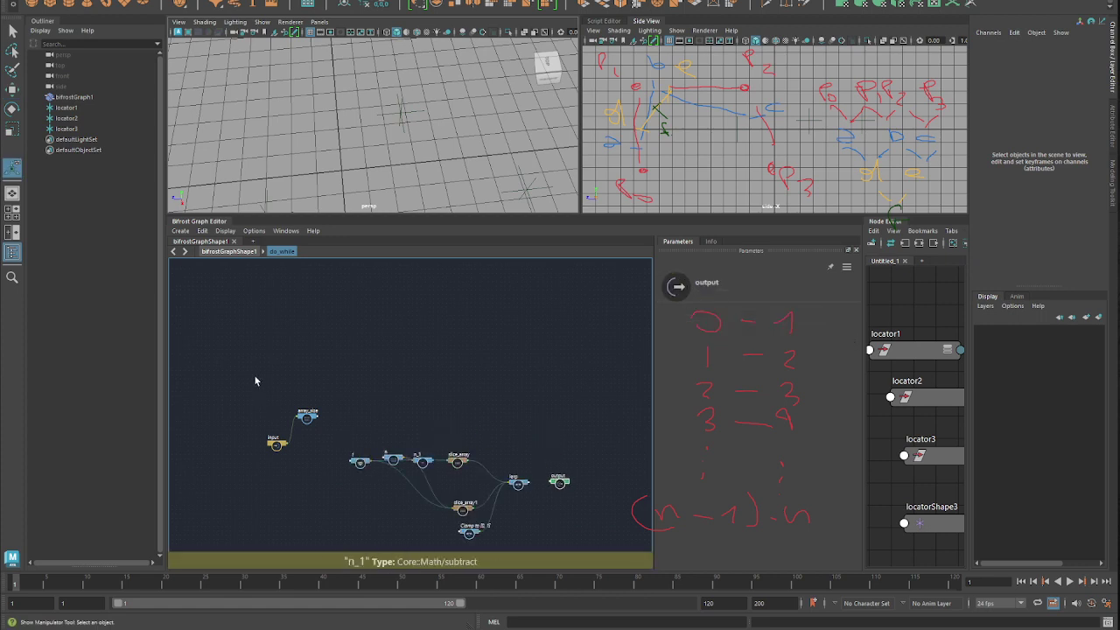
pyautogui.click(400, 358)
# Delete the redundant array_size node beside the input, keeping the pasted n node
pyautogui.scroll(3, 399, 358)
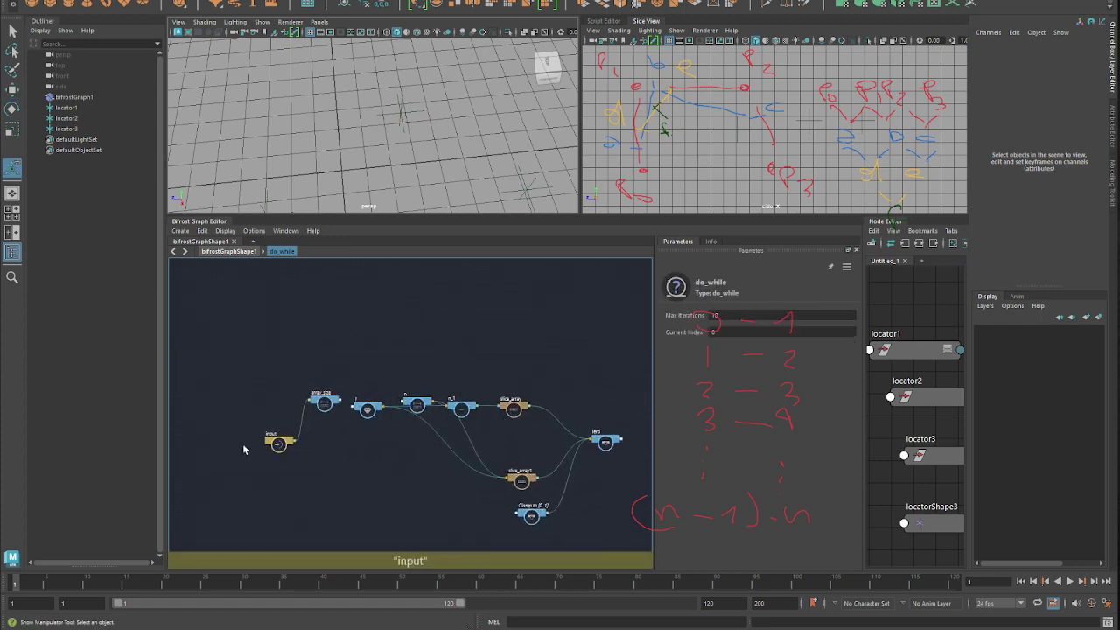
pyautogui.keyDown('alt'); pyautogui.moveTo(280, 450); pyautogui.dragTo(392, 456, button='right'); pyautogui.keyUp('alt')
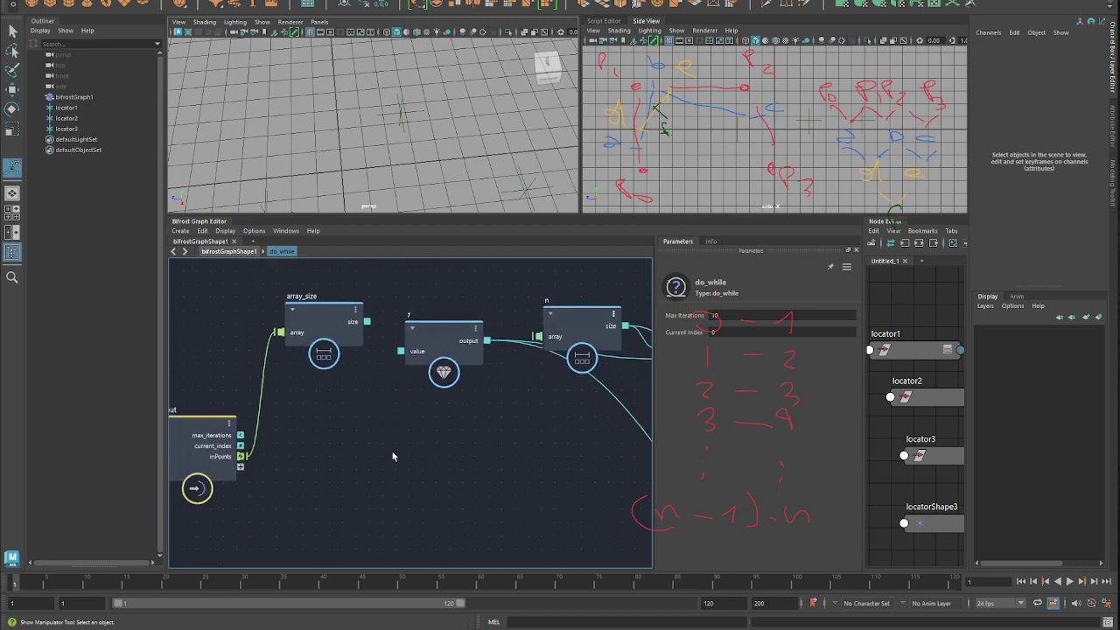
pyautogui.click(577, 335)
pyautogui.scroll(-2, 423, 407)
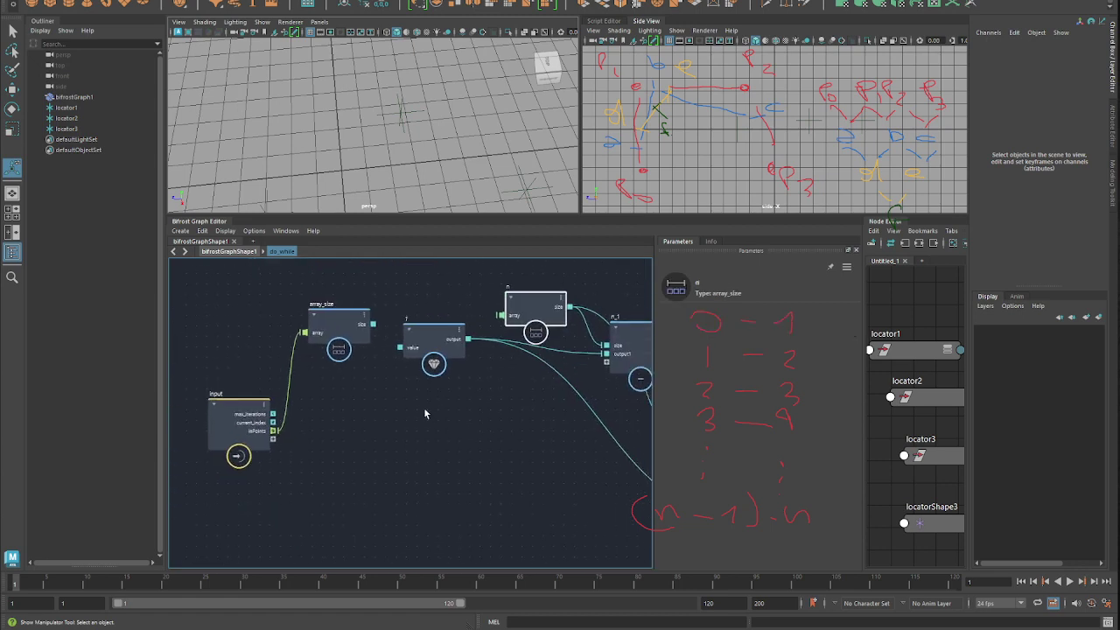
pyautogui.click(344, 315)
pyautogui.press('Delete')
# Connect inPoints to the array inputs of the n, slice_array and slice_array1 nodes
pyautogui.moveTo(274, 431); pyautogui.dragTo(506, 315)
pyautogui.keyDown('alt'); pyautogui.moveTo(516, 456); pyautogui.dragTo(451, 455, button='middle'); pyautogui.keyUp('alt')
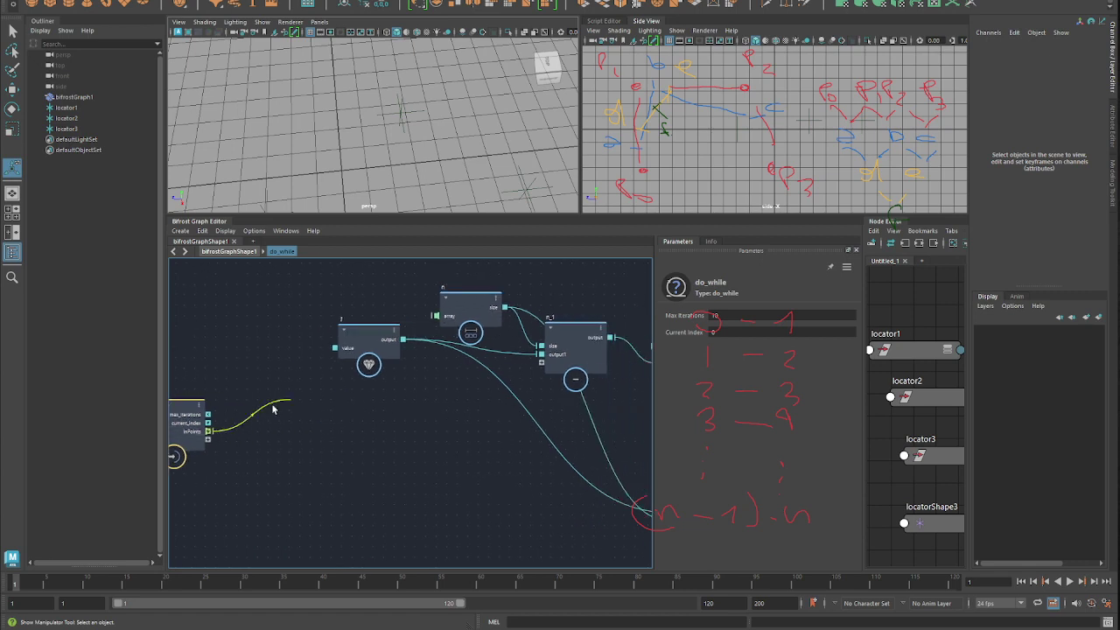
pyautogui.scroll(-3, 365, 395)
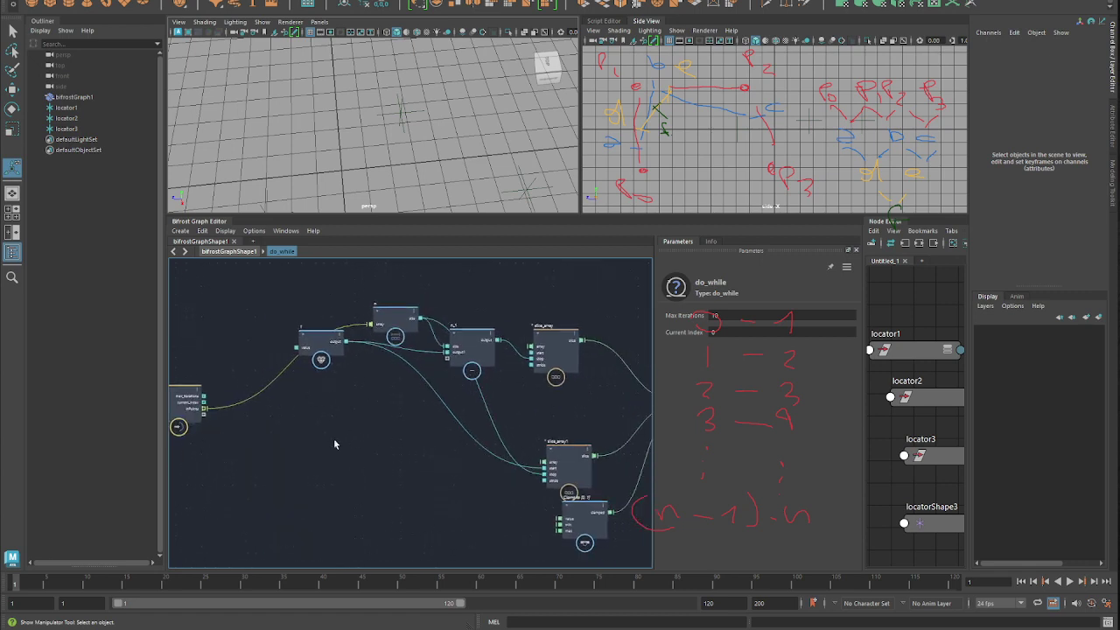
pyautogui.moveTo(204, 409); pyautogui.dragTo(531, 347)
pyautogui.moveTo(209, 411); pyautogui.dragTo(545, 462)
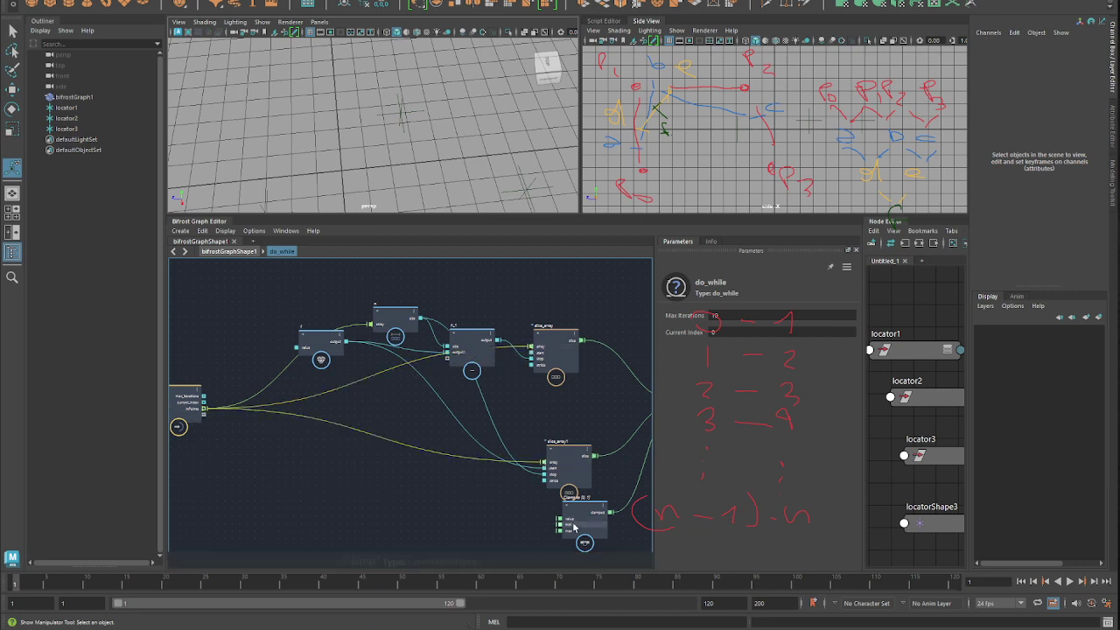
# Move the clamp node away from slice_array1 to the left side of the network, below the value node
pyautogui.moveTo(552, 530); pyautogui.dragTo(269, 535)
pyautogui.moveTo(269, 534); pyautogui.dragTo(194, 504, button='middle')
pyautogui.moveTo(203, 496); pyautogui.dragTo(234, 490)
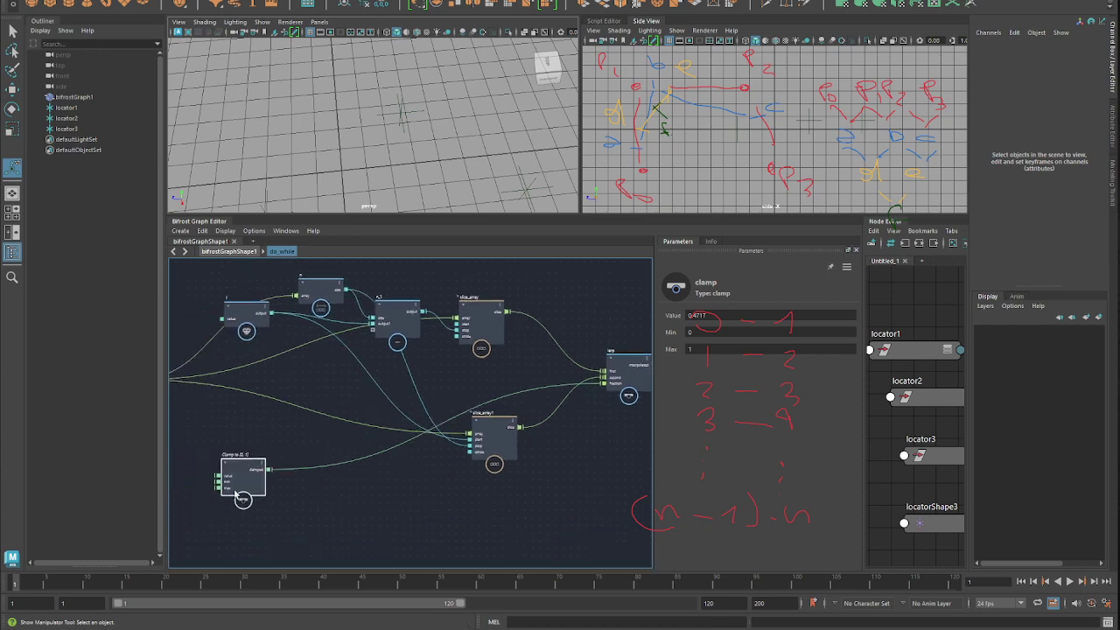
# Connect the lerp node's interpolated output to outPoints on the output node
pyautogui.moveTo(543, 483); pyautogui.dragTo(308, 511, button='middle')
pyautogui.scroll(3, 394, 516)
pyautogui.moveTo(438, 377); pyautogui.dragTo(373, 445, button='middle')
pyautogui.moveTo(366, 390); pyautogui.dragTo(446, 394)
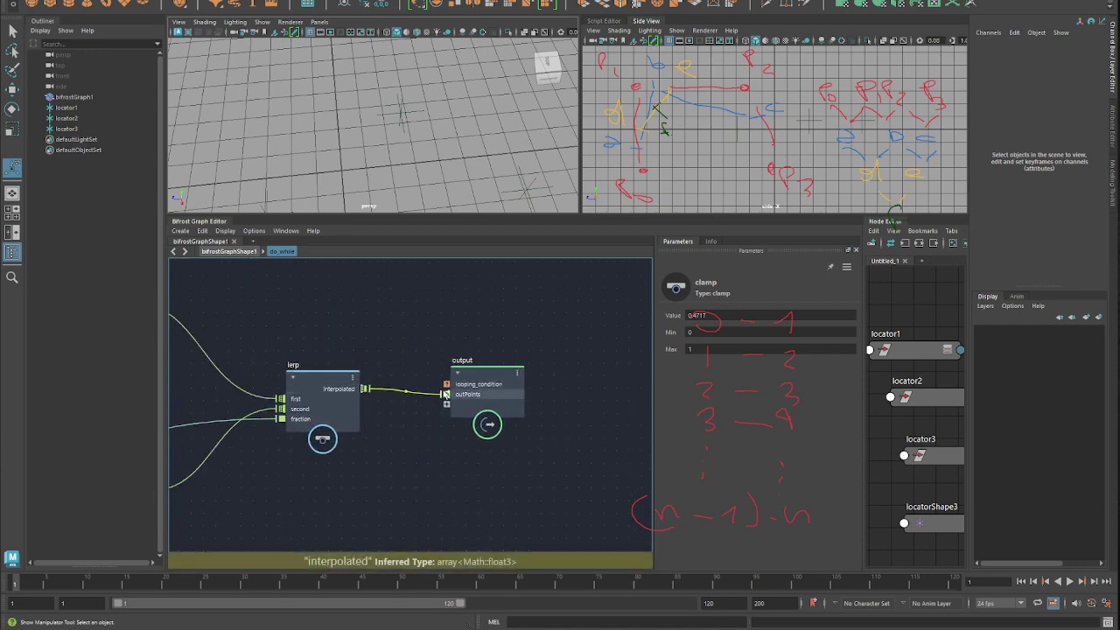
# Move the n array-size node above the value node that holds 1
pyautogui.moveTo(279, 467); pyautogui.dragTo(552, 420, button='middle')
pyautogui.moveTo(258, 431); pyautogui.dragTo(528, 452, button='middle')
pyautogui.moveTo(325, 425); pyautogui.dragTo(430, 525, button='middle')
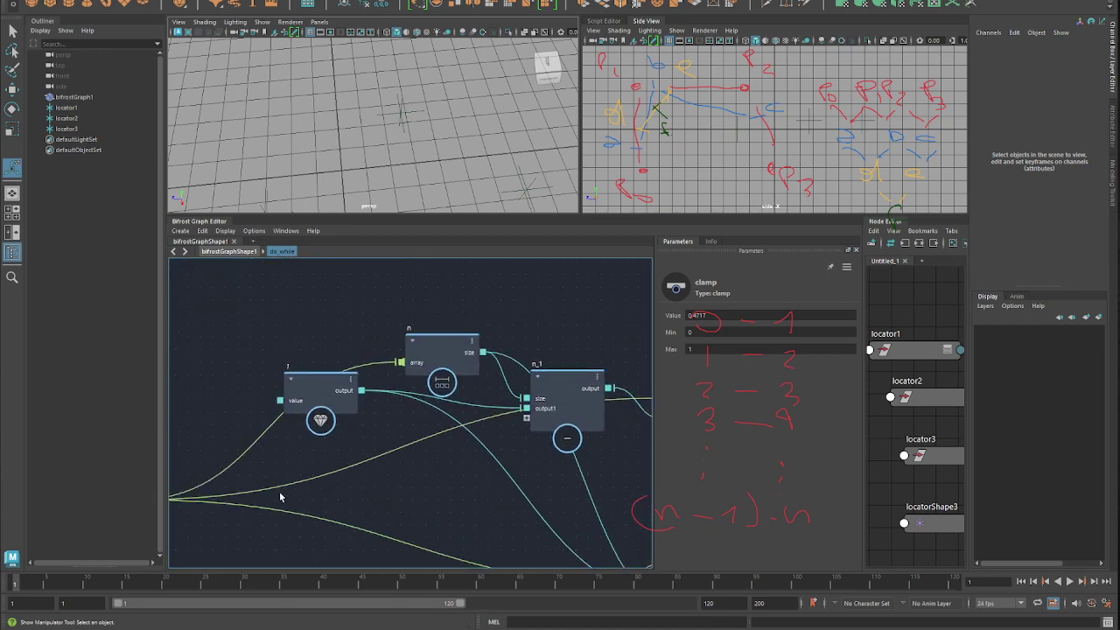
pyautogui.moveTo(442, 342); pyautogui.dragTo(347, 276)
pyautogui.moveTo(268, 448); pyautogui.dragTo(342, 453, button='middle')
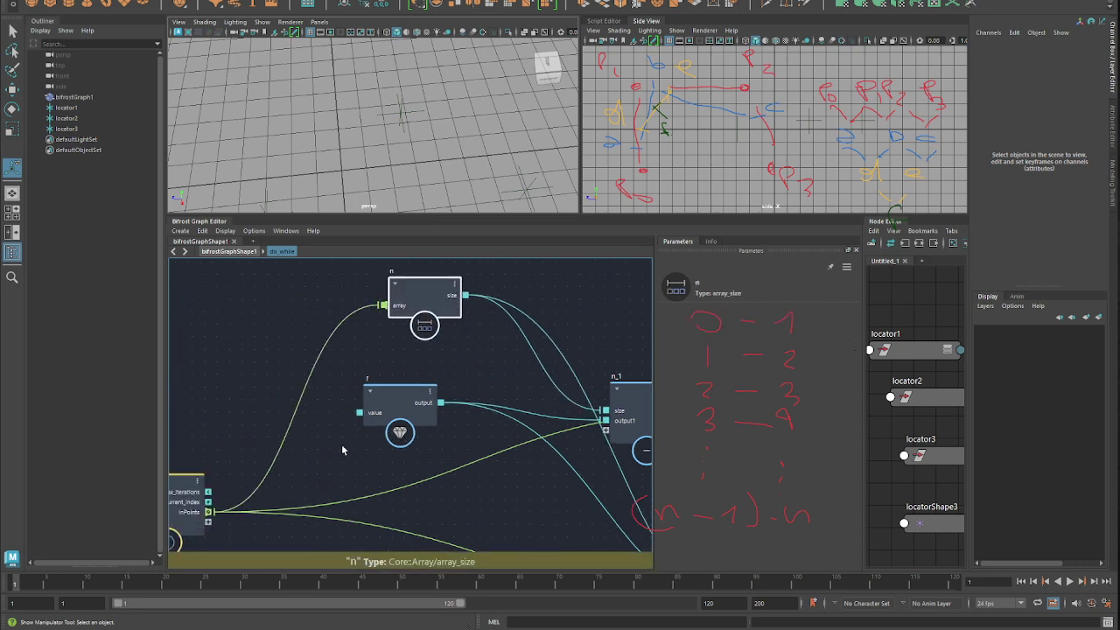
# Add a greater node and place it up and to the right of the n node
pyautogui.moveTo(569, 289); pyautogui.dragTo(369, 375, button='middle')
pyautogui.scroll(-1, 369, 375)
pyautogui.click(408, 348)
pyautogui.press('Tab')
pyautogui.write('gre')
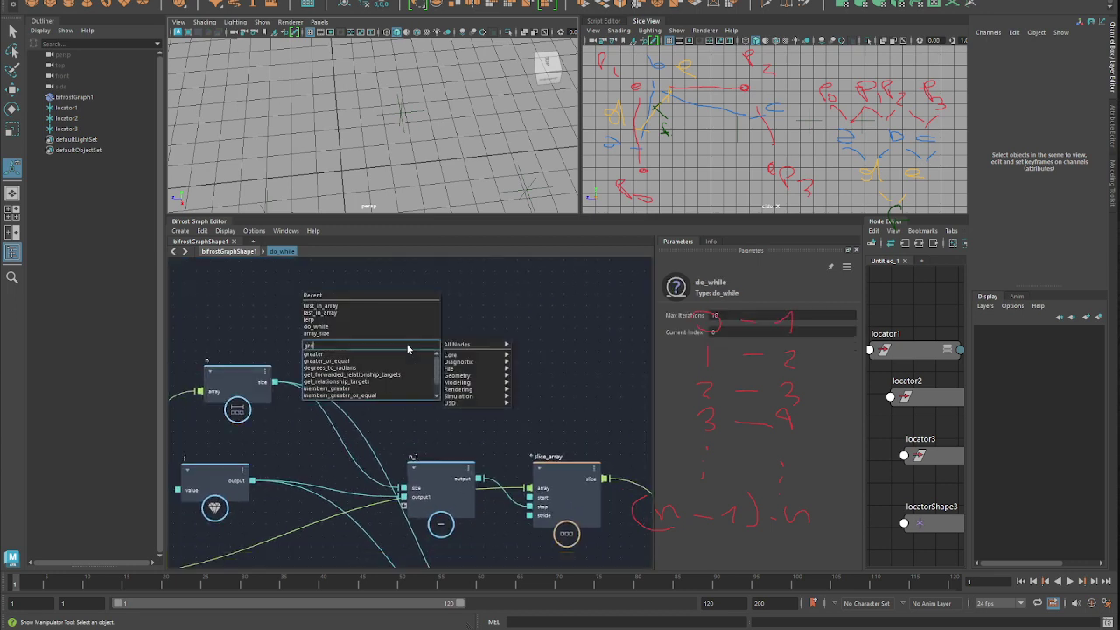
pyautogui.press('Down')
pyautogui.press('Return')
pyautogui.moveTo(406, 355); pyautogui.dragTo(461, 310)
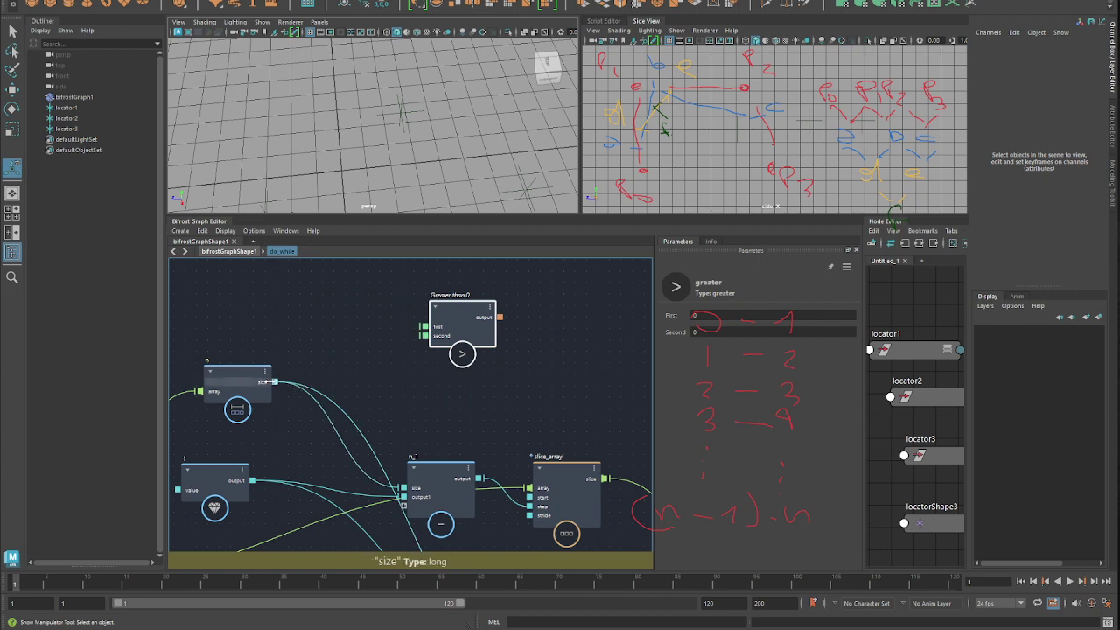
# Connect the n node's size to the greater node's first input and set its second value to 2
pyautogui.click(273, 383)
pyautogui.moveTo(273, 383); pyautogui.dragTo(487, 317)
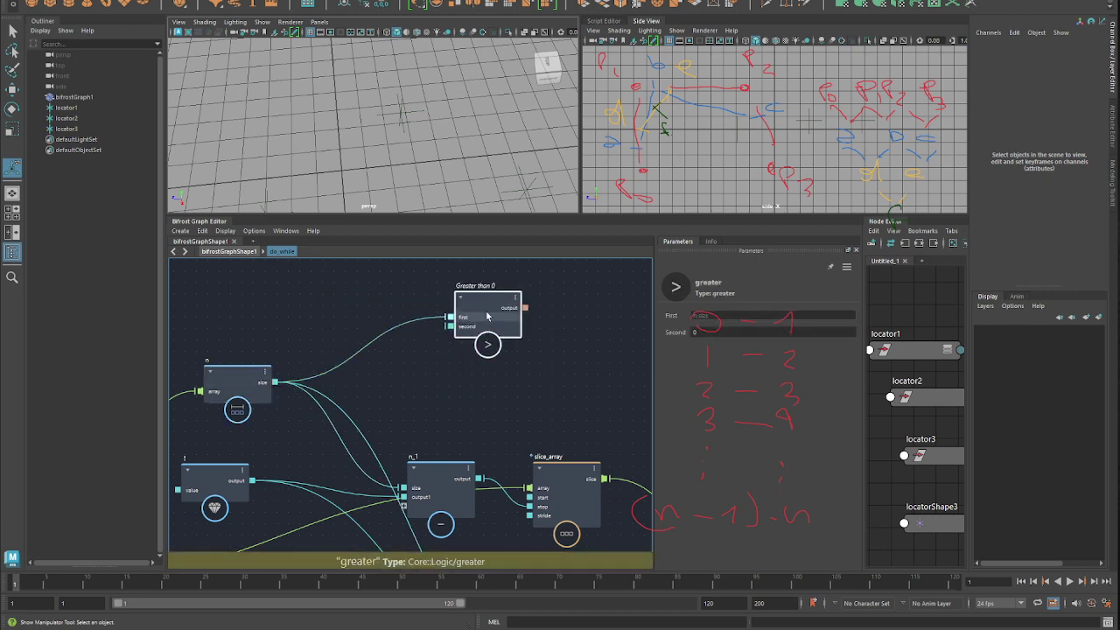
pyautogui.click(715, 330)
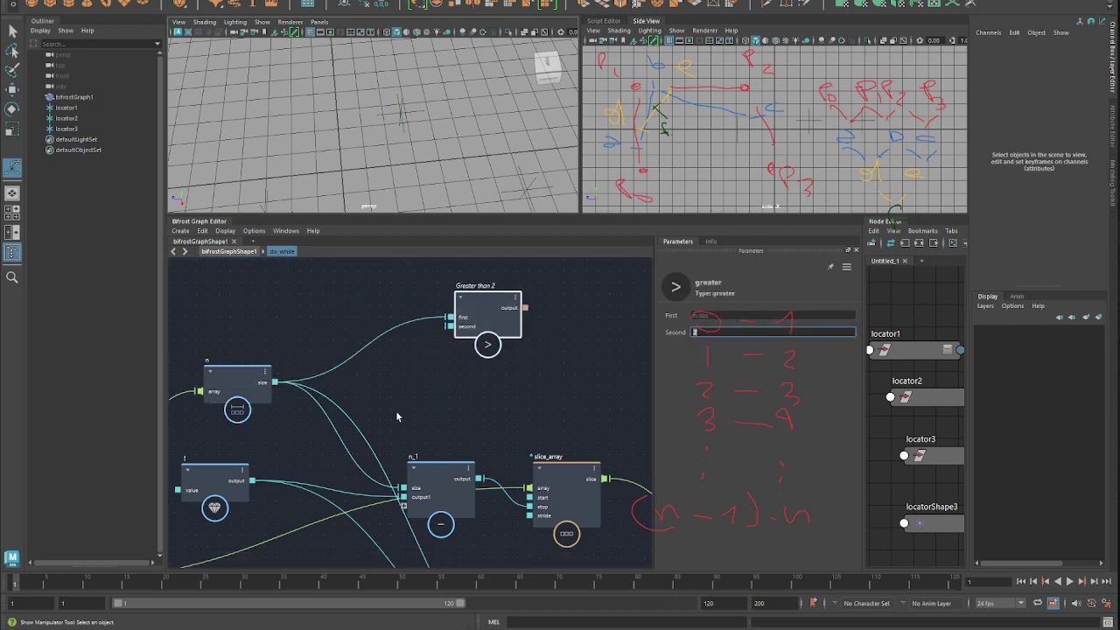
# Connect the greater node's output to looping_condition on the output node
pyautogui.keyDown('alt'); pyautogui.moveTo(612, 413); pyautogui.dragTo(413, 426, button='middle'); pyautogui.keyUp('alt')
pyautogui.scroll(-3, 413, 427)
pyautogui.moveTo(283, 370); pyautogui.dragTo(502, 516)
# Examine the do_while network, following the wires from the input node through the greater and slice nodes to the output
pyautogui.scroll(1, 560, 504)
pyautogui.keyDown('alt'); pyautogui.moveTo(367, 405); pyautogui.dragTo(429, 374, button='middle'); pyautogui.keyUp('alt')
pyautogui.scroll(-2, 383, 388)
pyautogui.keyDown('alt'); pyautogui.moveTo(322, 409); pyautogui.dragTo(494, 409, button='middle'); pyautogui.keyUp('alt')
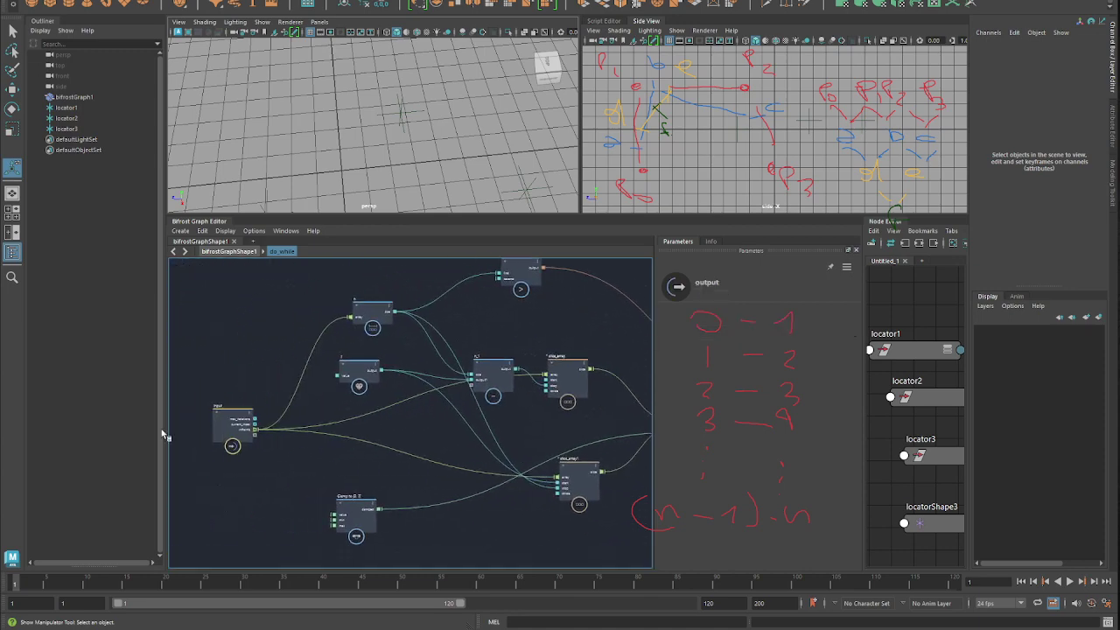
pyautogui.keyDown('alt'); pyautogui.moveTo(387, 455); pyautogui.dragTo(115, 442, button='middle'); pyautogui.keyUp('alt')
pyautogui.scroll(3, 465, 427)
pyautogui.keyDown('alt'); pyautogui.moveTo(467, 432); pyautogui.dragTo(235, 476, button='middle'); pyautogui.keyUp('alt')
pyautogui.scroll(1, 358, 461)
pyautogui.keyDown('alt'); pyautogui.moveTo(388, 436); pyautogui.dragTo(393, 416, button='middle'); pyautogui.keyUp('alt')
pyautogui.keyDown('alt'); pyautogui.moveTo(260, 408); pyautogui.dragTo(525, 440, button='middle'); pyautogui.keyUp('alt')
pyautogui.keyDown('alt'); pyautogui.moveTo(309, 365); pyautogui.dragTo(392, 449, button='middle'); pyautogui.keyUp('alt')
pyautogui.scroll(-2, 392, 449)
pyautogui.keyDown('alt'); pyautogui.moveTo(355, 416); pyautogui.dragTo(430, 440, button='middle'); pyautogui.keyUp('alt')
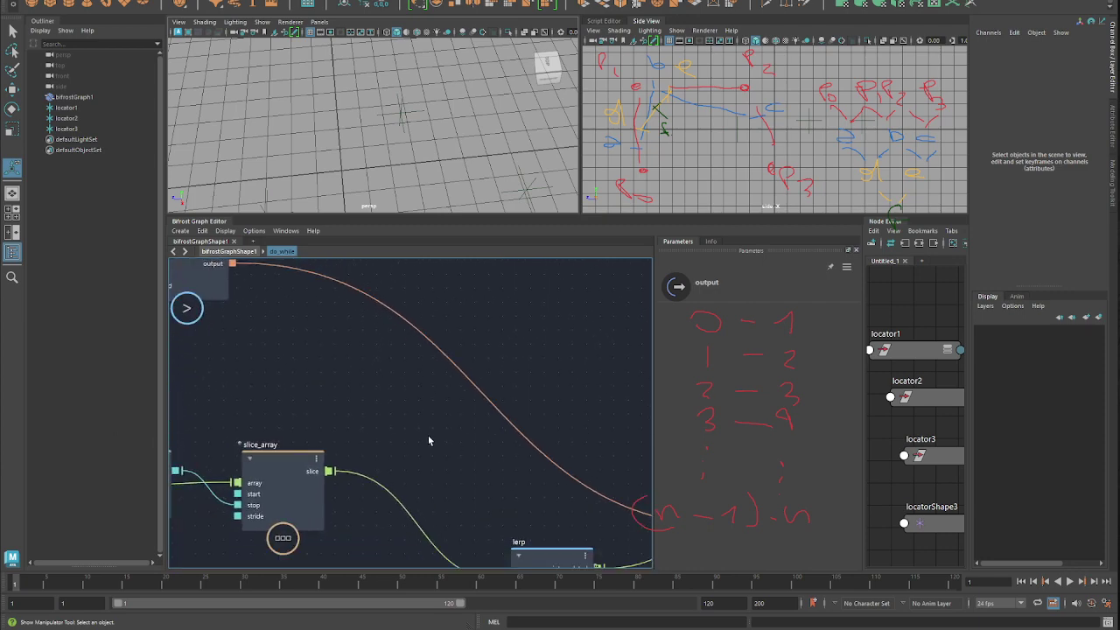
pyautogui.keyDown('alt'); pyautogui.moveTo(338, 367); pyautogui.dragTo(552, 420, button='middle'); pyautogui.keyUp('alt')
pyautogui.scroll(-1, 508, 385)
# Reposition the greater node in the space above the slice_array node, between n and the output
pyautogui.moveTo(416, 337); pyautogui.dragTo(430, 363)
pyautogui.keyDown('alt'); pyautogui.moveTo(423, 410); pyautogui.dragTo(497, 415, button='middle'); pyautogui.keyUp('alt')
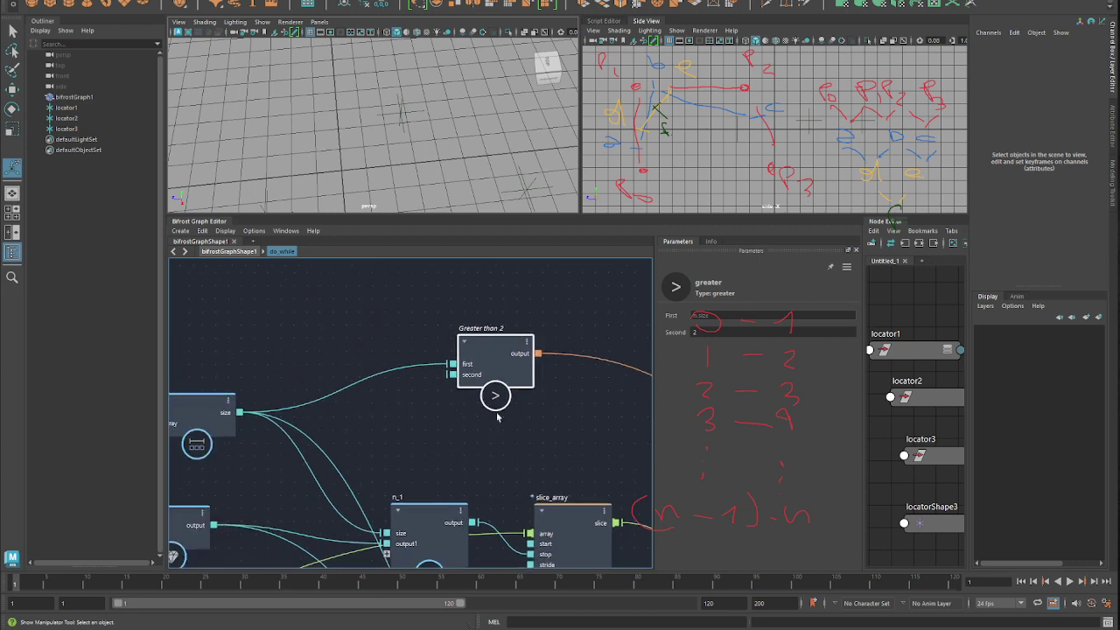
pyautogui.moveTo(507, 348); pyautogui.dragTo(491, 350)
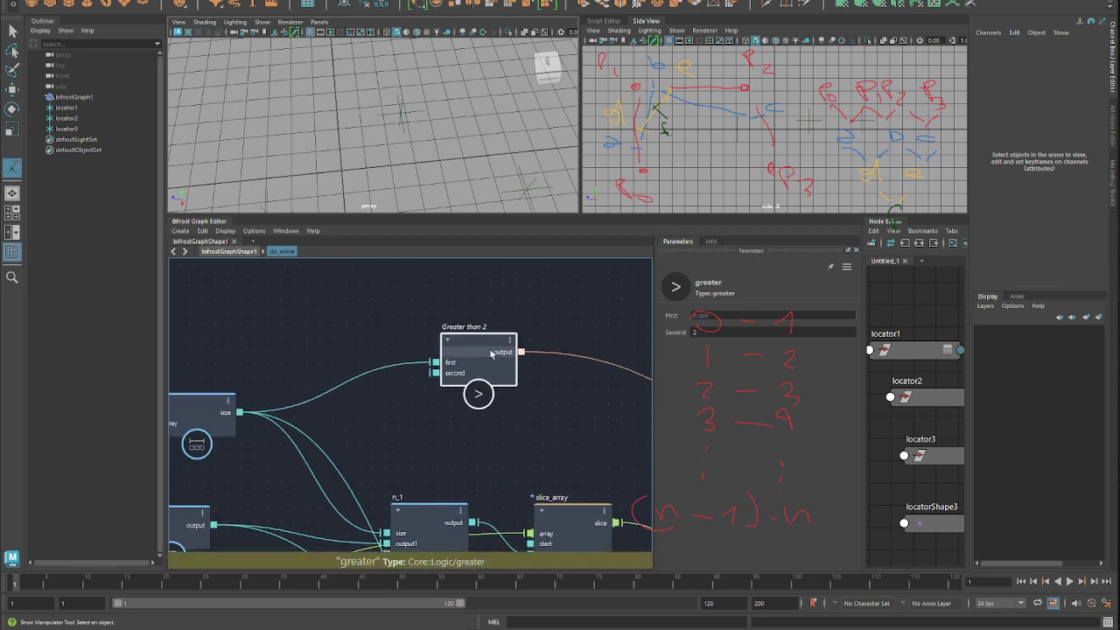
pyautogui.click(217, 411)
pyautogui.scroll(-1, 277, 405)
pyautogui.keyDown('alt'); pyautogui.moveTo(277, 404); pyautogui.dragTo(336, 404, button='middle'); pyautogui.keyUp('alt')
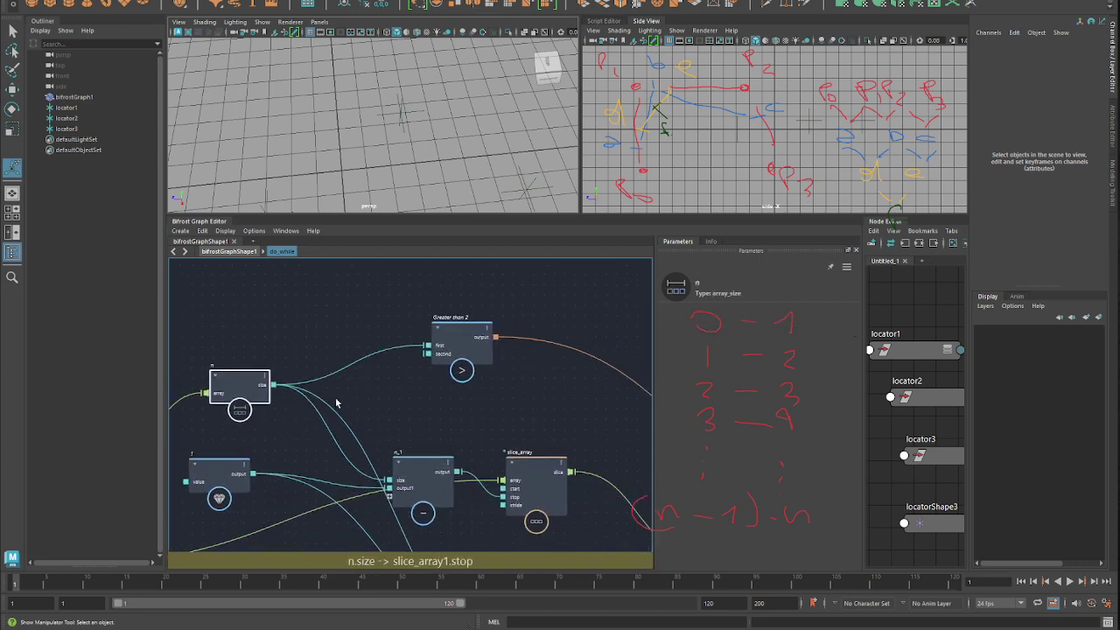
pyautogui.moveTo(450, 347); pyautogui.dragTo(477, 336)
pyautogui.scroll(-3, 338, 332)
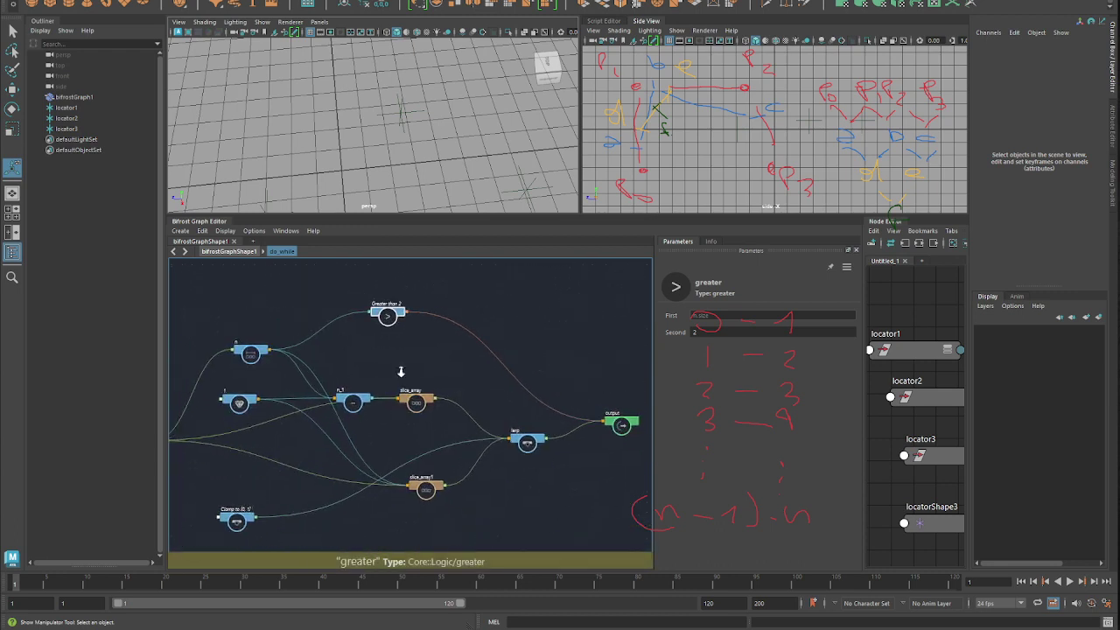
pyautogui.scroll(2, 400, 376)
pyautogui.moveTo(385, 329); pyautogui.dragTo(401, 333)
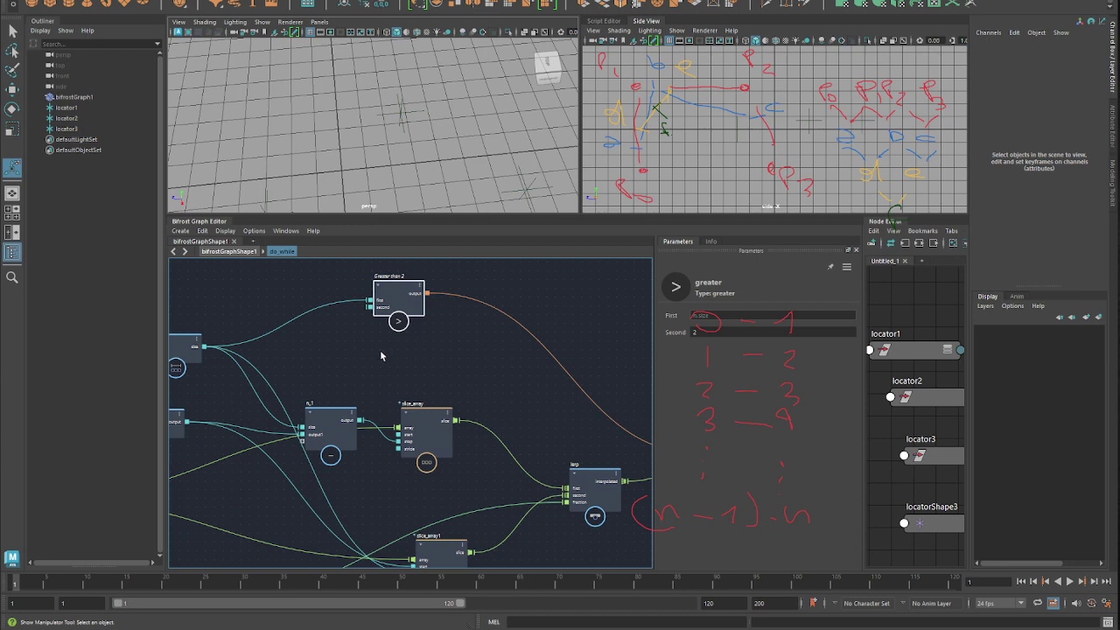
pyautogui.moveTo(400, 320); pyautogui.dragTo(358, 317, button='middle')
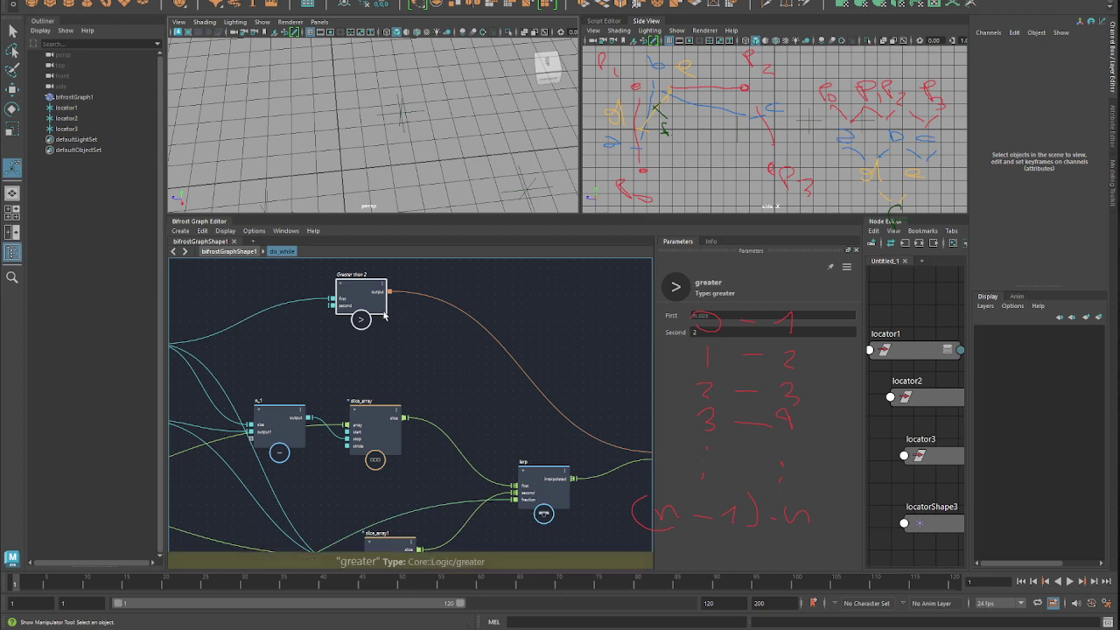
pyautogui.moveTo(358, 300); pyautogui.dragTo(365, 299)
# Move the output node farther to the right of the lerp node
pyautogui.moveTo(463, 352); pyautogui.dragTo(304, 317, button='middle')
pyautogui.moveTo(387, 426); pyautogui.dragTo(633, 372, button='middle')
pyautogui.moveTo(362, 380); pyautogui.dragTo(420, 393, button='middle')
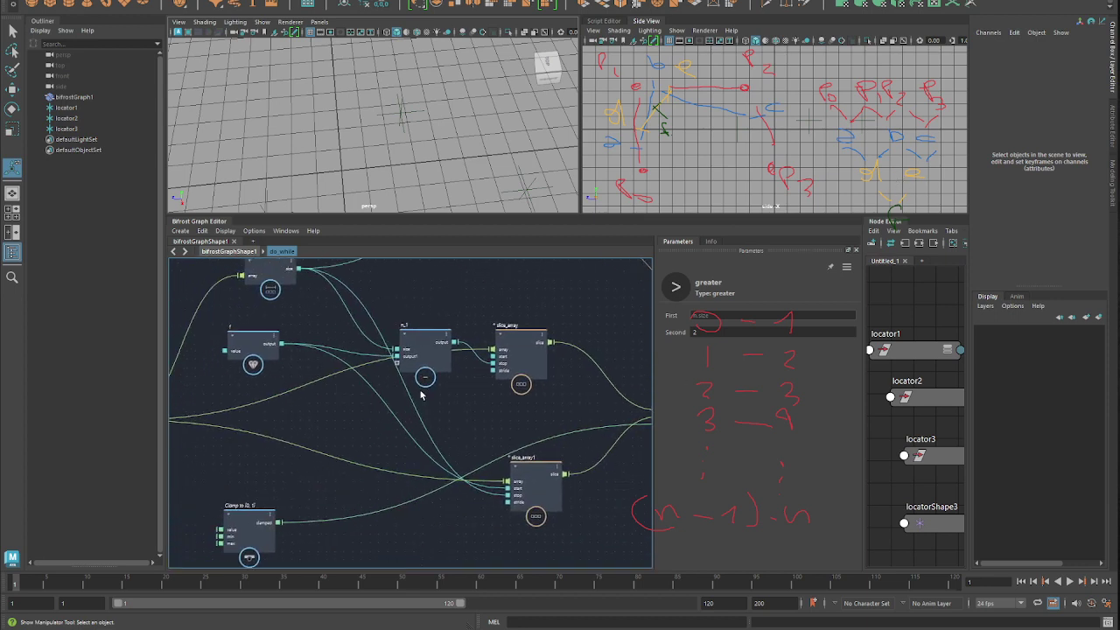
pyautogui.scroll(-1, 421, 392)
pyautogui.moveTo(508, 385); pyautogui.dragTo(329, 385, button='middle')
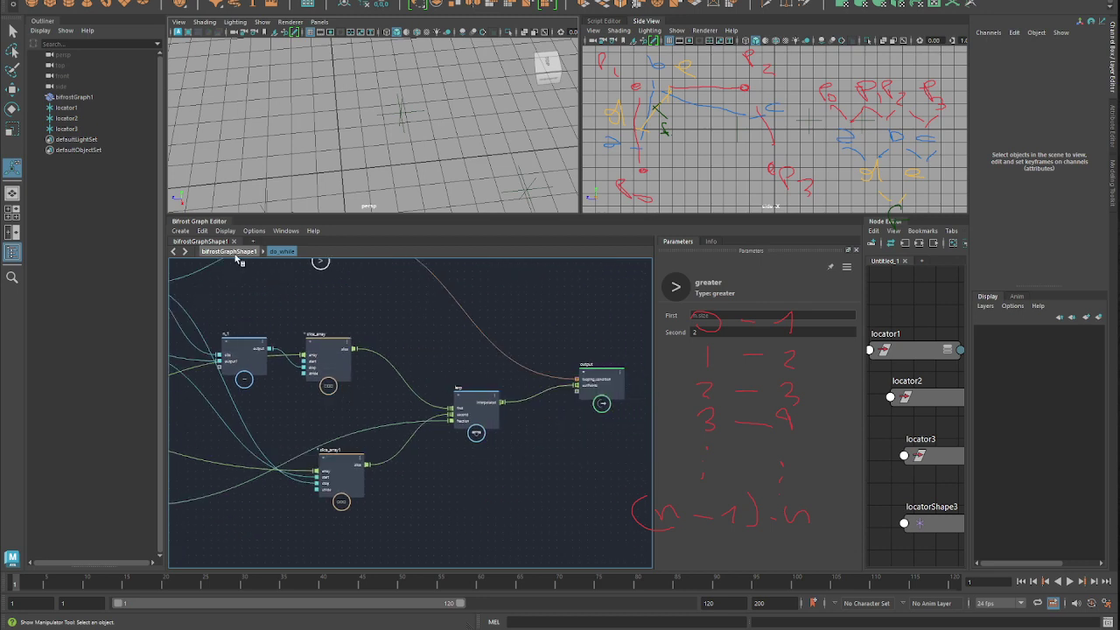
pyautogui.moveTo(529, 481); pyautogui.dragTo(270, 487, button='middle')
pyautogui.scroll(3, 269, 487)
pyautogui.moveTo(507, 510); pyautogui.dragTo(525, 552, button='middle')
pyautogui.moveTo(415, 352); pyautogui.dragTo(550, 346)
pyautogui.click(409, 444)
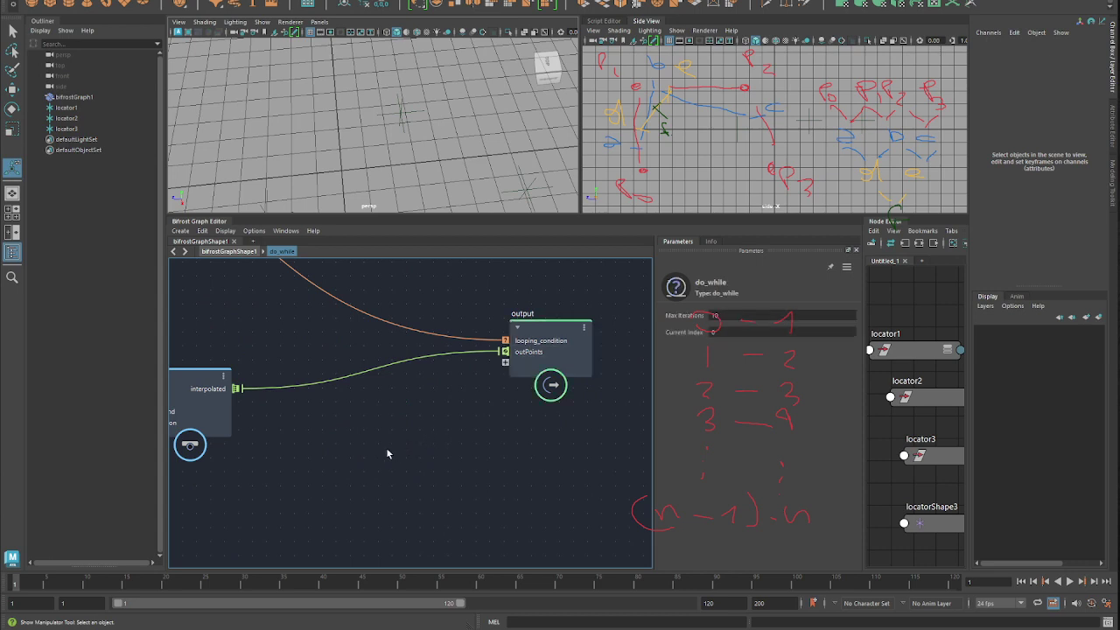
# Add a first_in_array node between the lerp node and the output node, below their connecting wire
pyautogui.moveTo(387, 452); pyautogui.dragTo(420, 435, button='middle')
pyautogui.press('Tab')
pyautogui.write('fir')
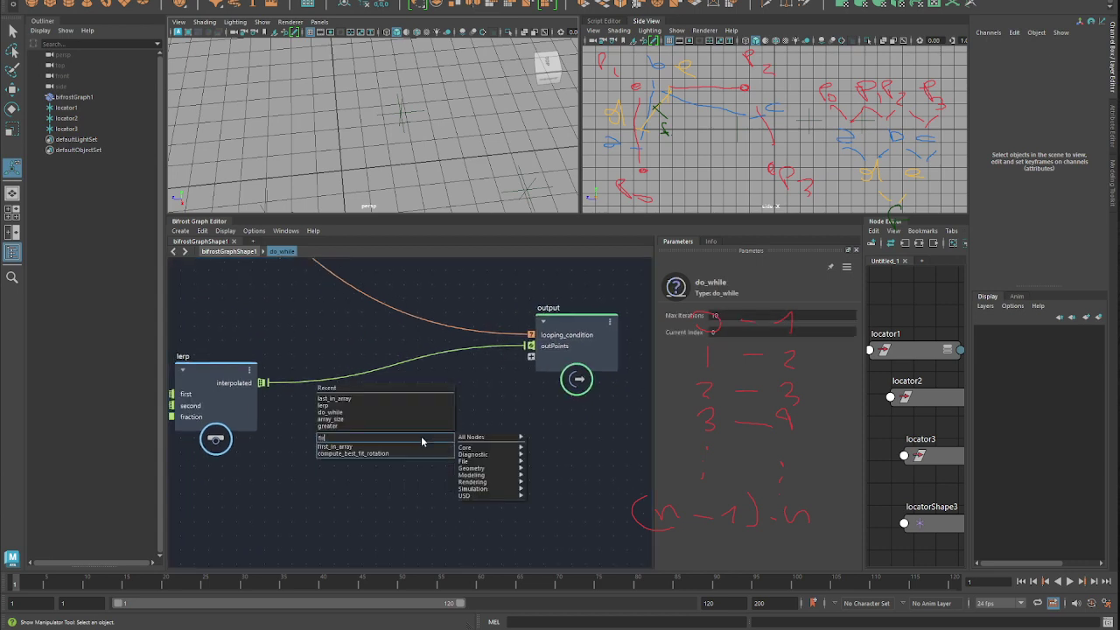
pyautogui.press('Up')
pyautogui.press('Down')
pyautogui.press('Down')
pyautogui.press('Return')
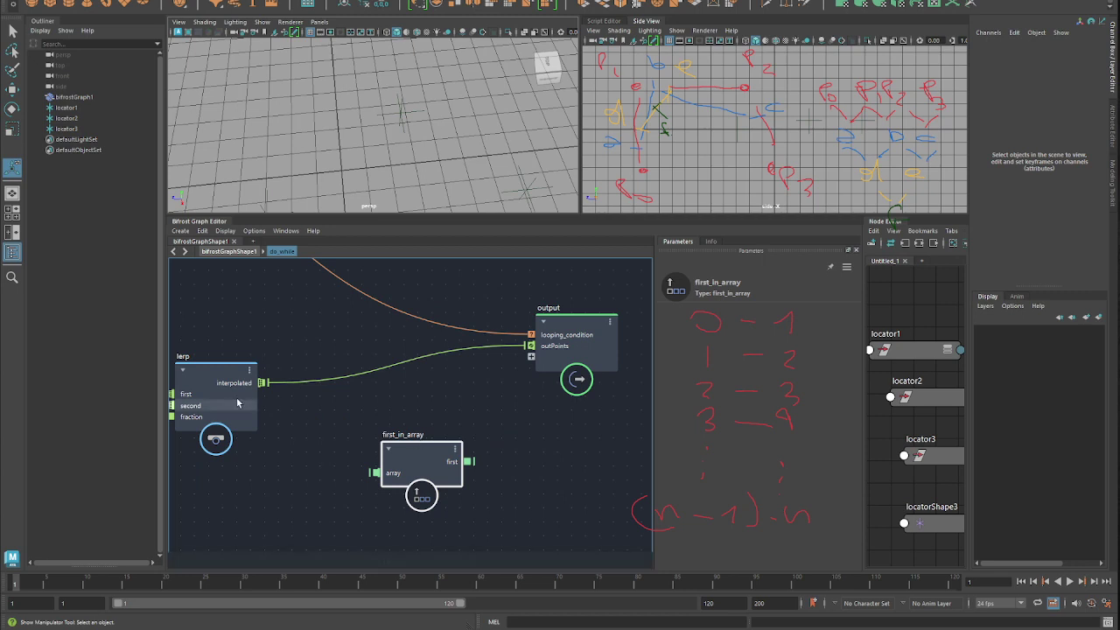
# Connect lerp's interpolated output to first_in_array's array input and its first output to a new port on the output node
pyautogui.moveTo(321, 447); pyautogui.dragTo(374, 472)
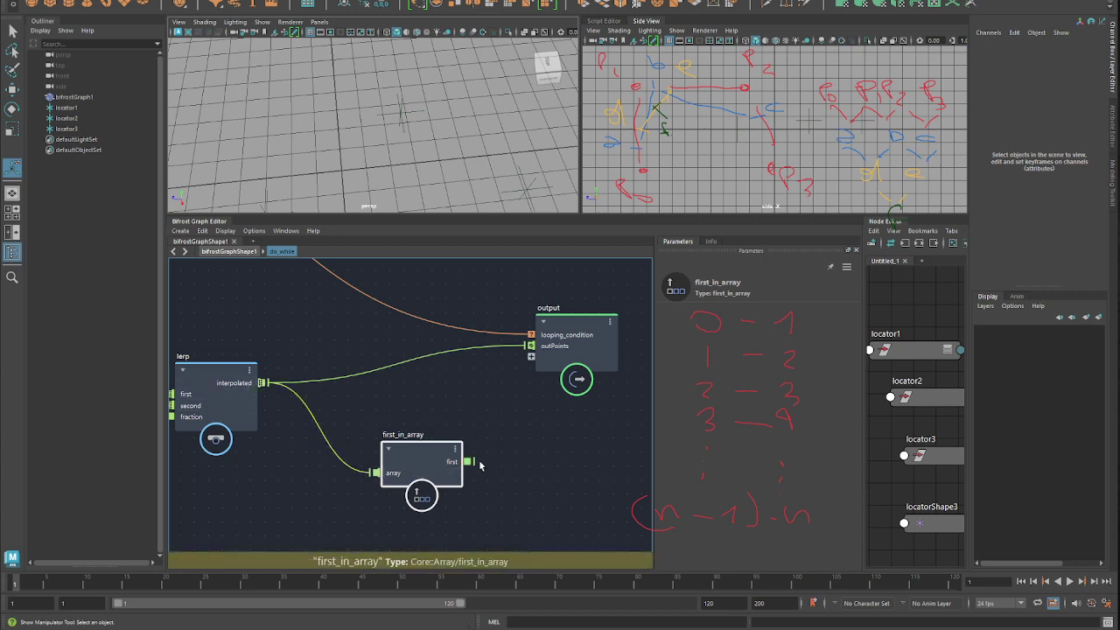
pyautogui.moveTo(473, 461); pyautogui.dragTo(450, 412)
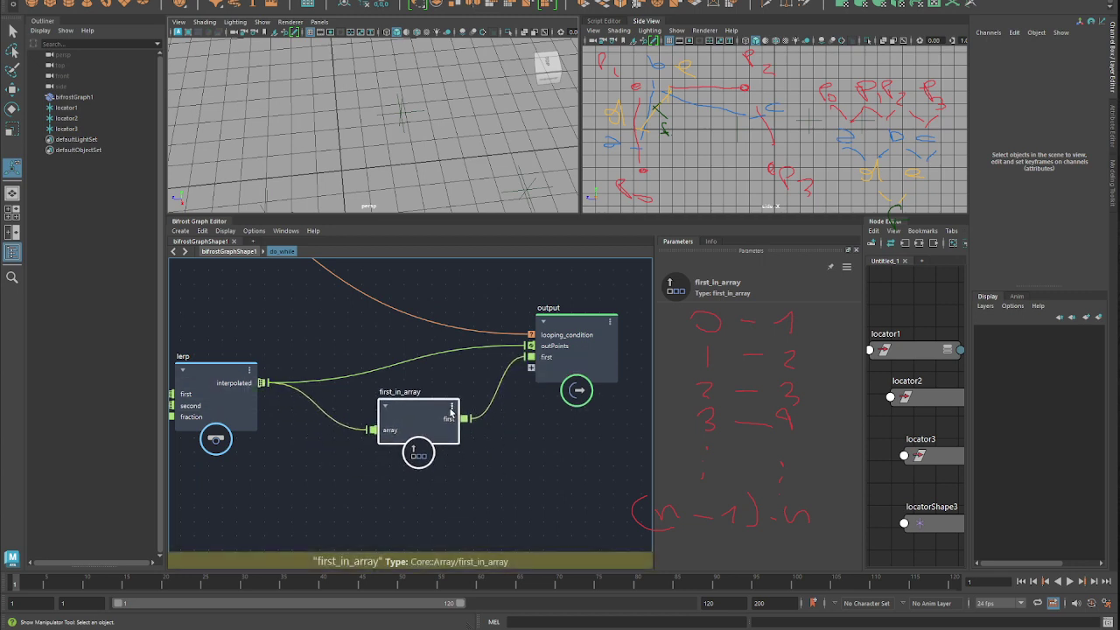
pyautogui.keyDown('alt'); pyautogui.moveTo(503, 436); pyautogui.dragTo(467, 464, button='middle'); pyautogui.keyUp('alt')
pyautogui.scroll(1, 469, 466)
pyautogui.moveTo(531, 377); pyautogui.dragTo(539, 378)
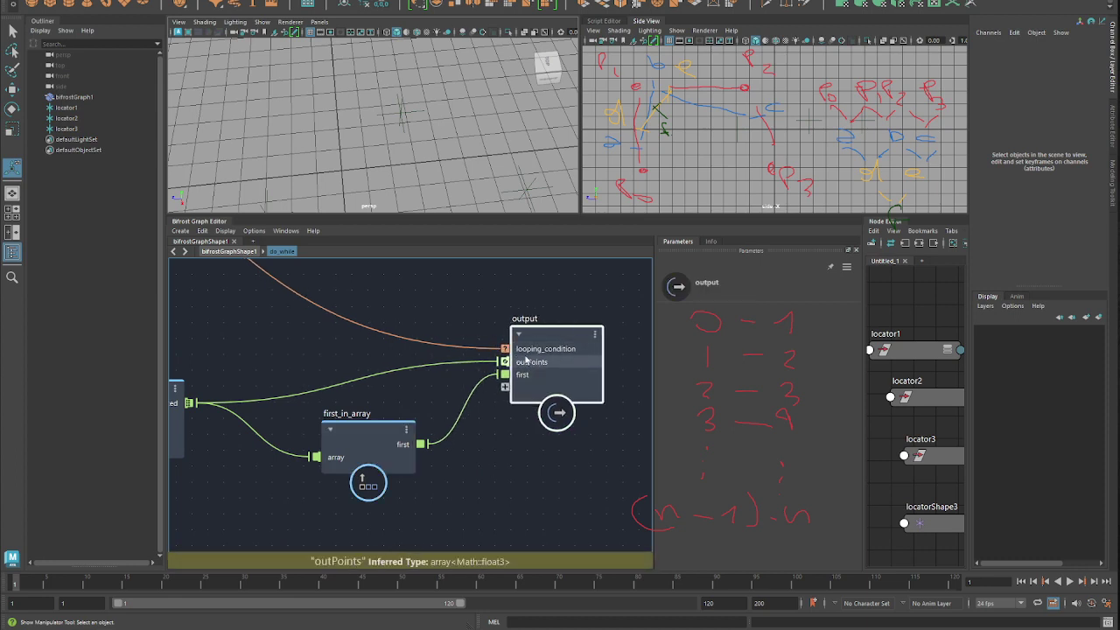
# Return to the bifrostGraphShape1 level and rename do_while's first output port to outPoint
pyautogui.click(245, 252)
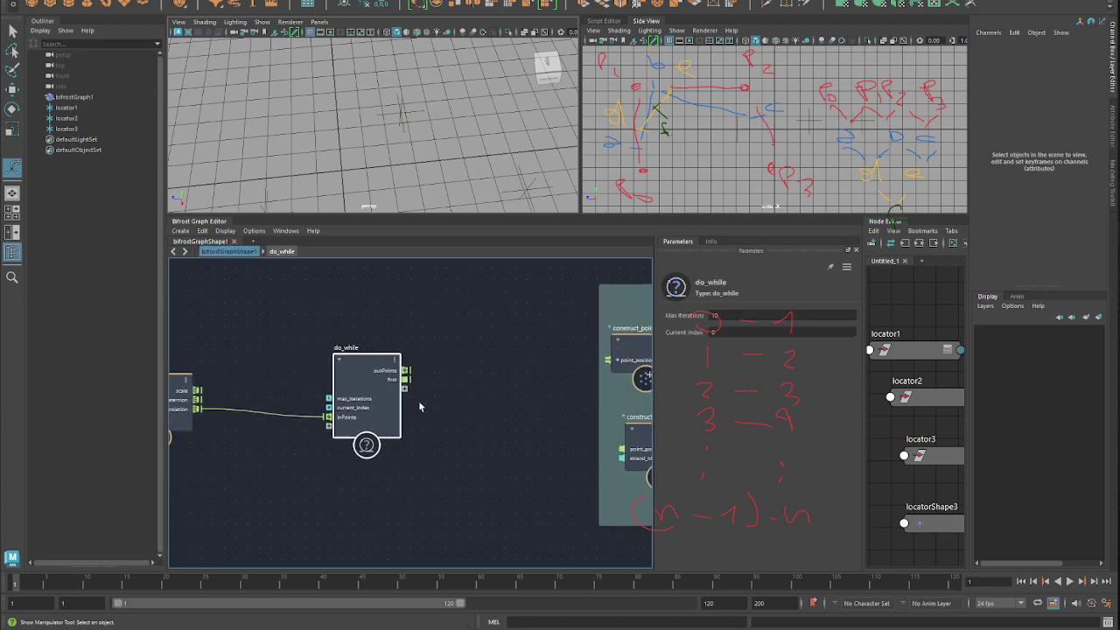
pyautogui.scroll(2, 419, 406)
pyautogui.rightClick(354, 408)
pyautogui.click(388, 420)
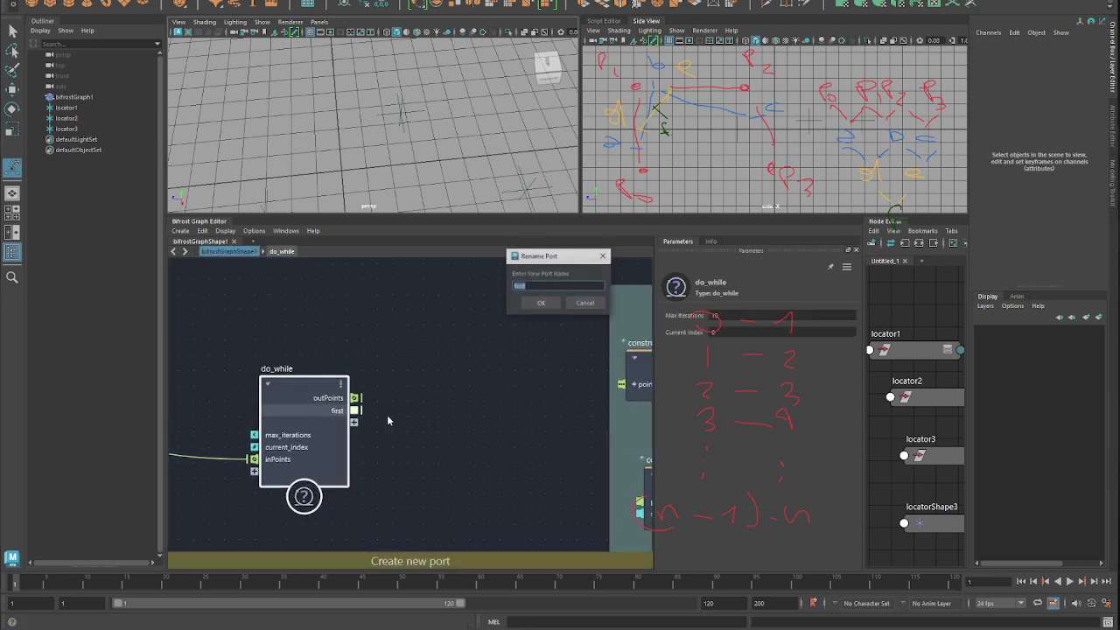
pyautogui.write('outPoi')
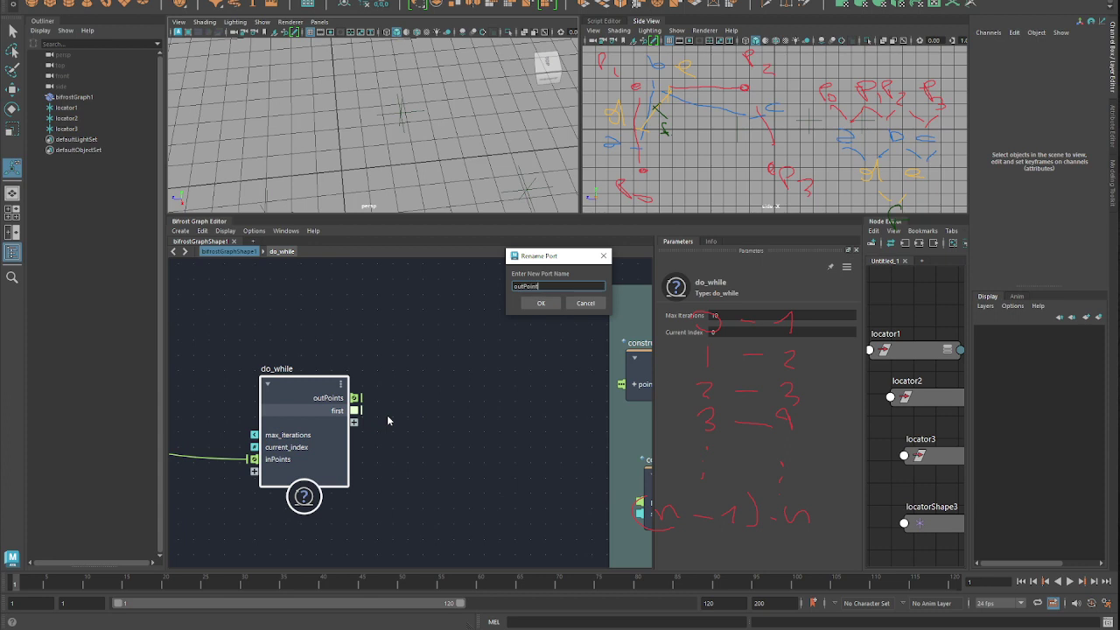
pyautogui.write('nt')
pyautogui.press('Return')
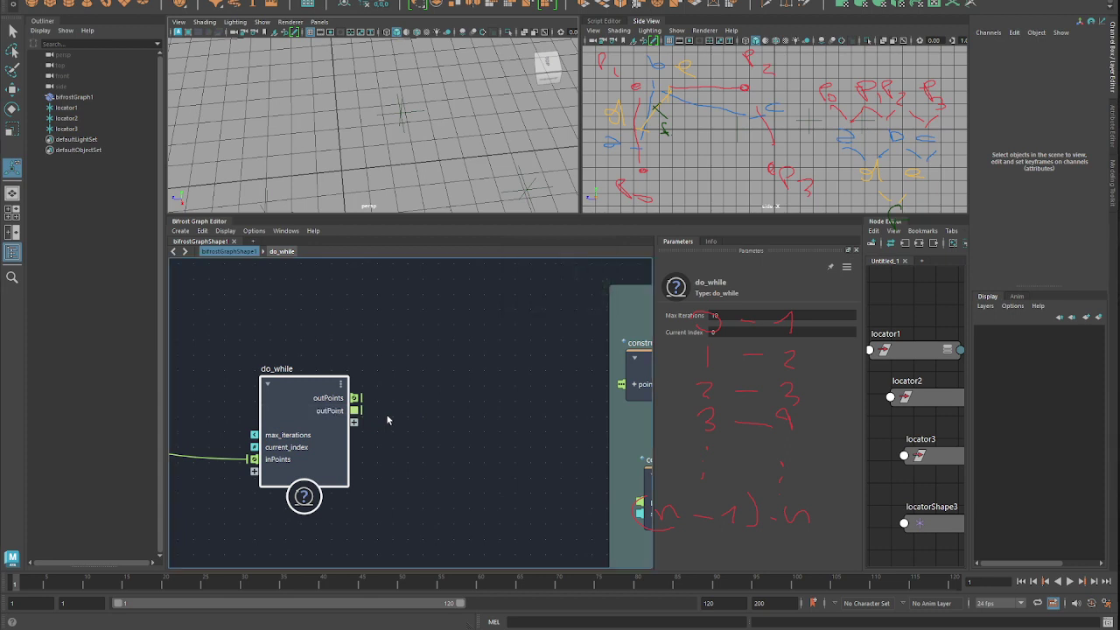
# Connect do_while's outPoint to point_position on the construct_points node
pyautogui.moveTo(388, 420); pyautogui.dragTo(282, 403, button='middle')
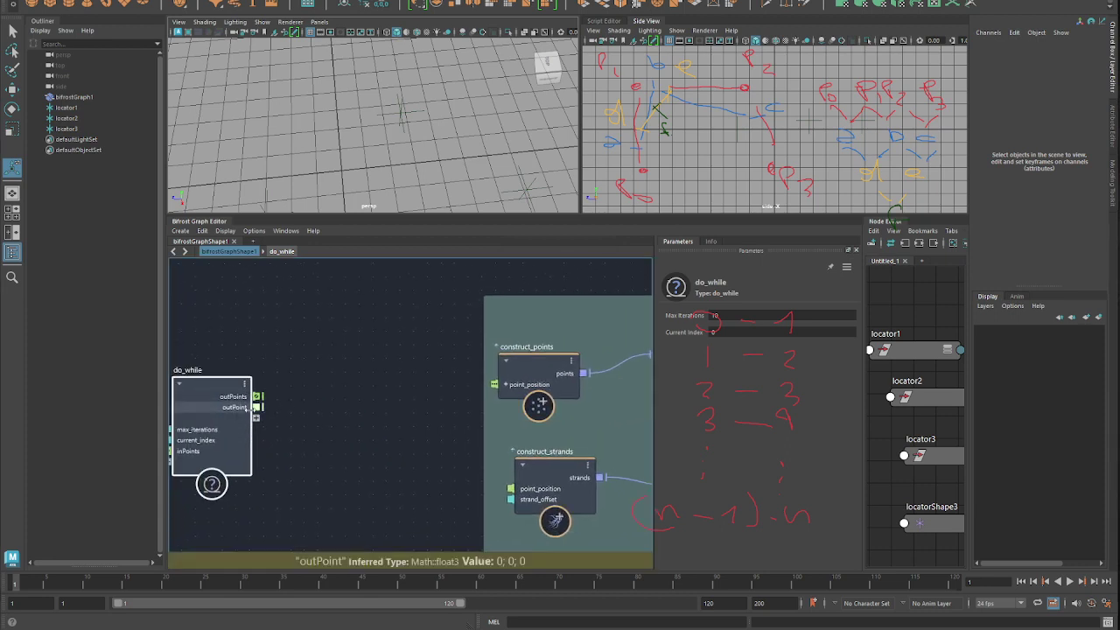
pyautogui.moveTo(455, 470); pyautogui.dragTo(428, 474)
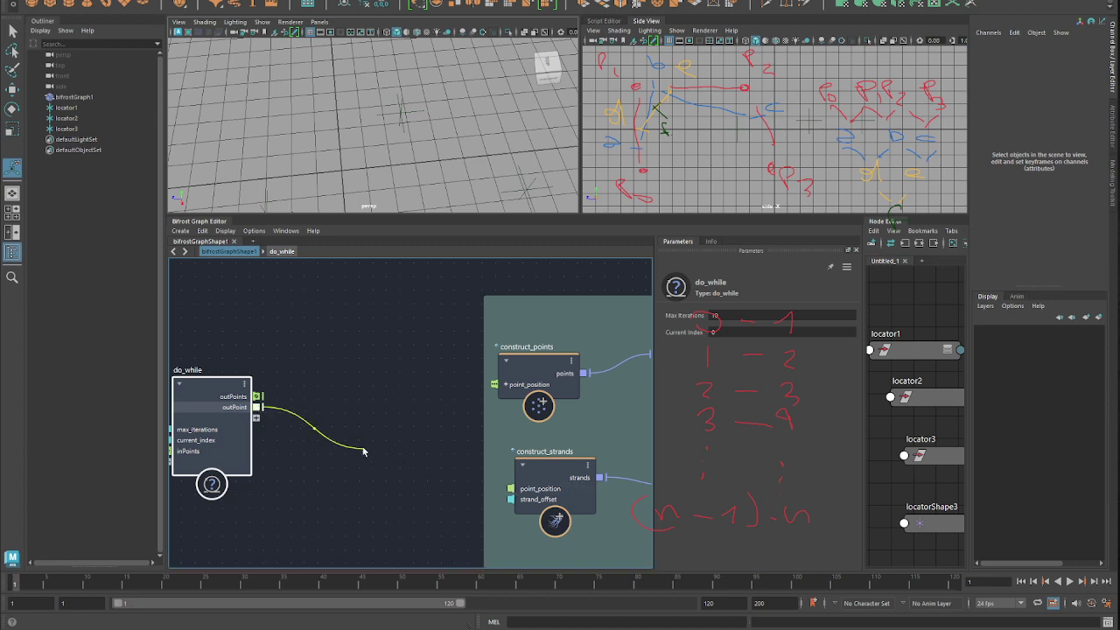
pyautogui.moveTo(527, 393); pyautogui.dragTo(508, 387)
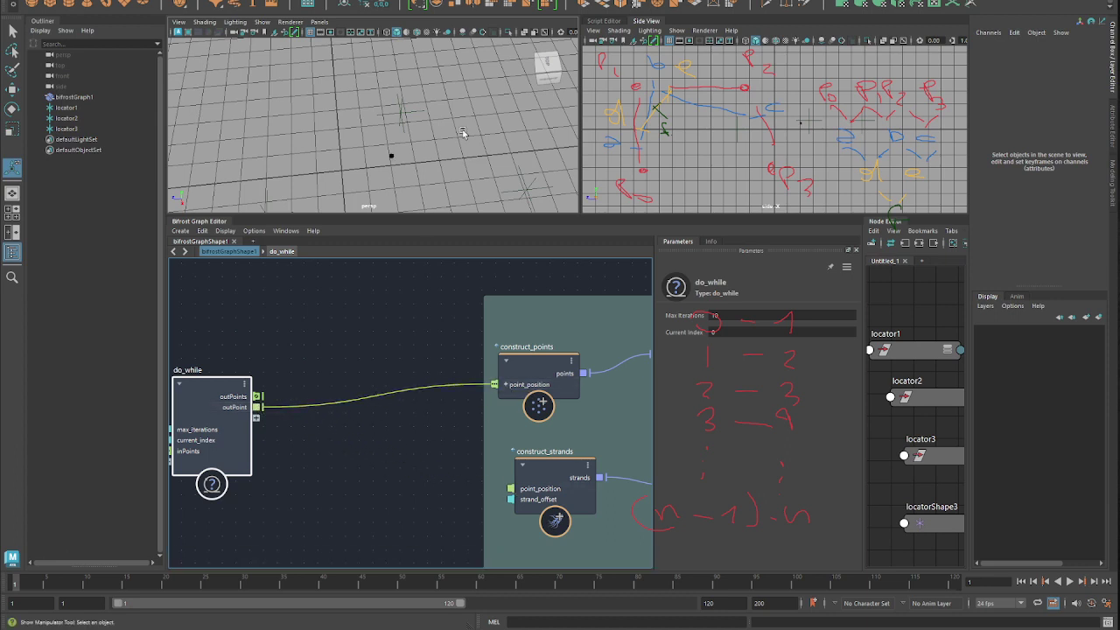
pyautogui.scroll(-4, 418, 137)
pyautogui.keyDown('alt'); pyautogui.moveTo(418, 137); pyautogui.dragTo(427, 109, button='middle'); pyautogui.keyUp('alt')
pyautogui.scroll(-3, 323, 332)
# Open the do_while compound to edit its inner network
pyautogui.keyDown('alt'); pyautogui.moveTo(145, 360); pyautogui.dragTo(383, 323, button='middle'); pyautogui.keyUp('alt')
pyautogui.scroll(-1, 382, 323)
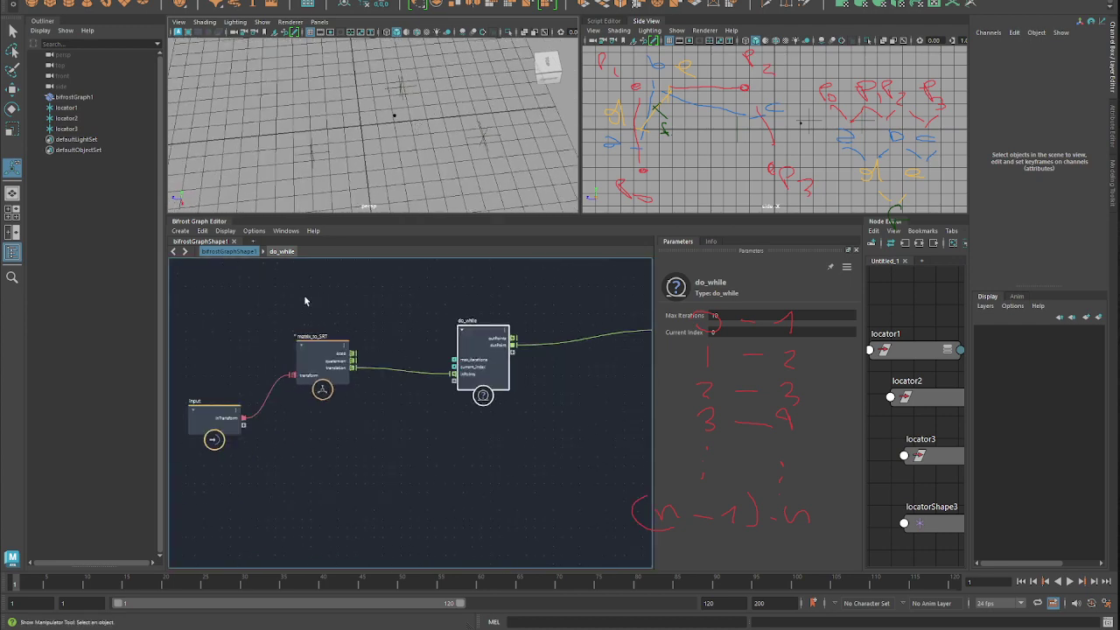
pyautogui.scroll(3, 385, 415)
pyautogui.doubleClick(523, 299)
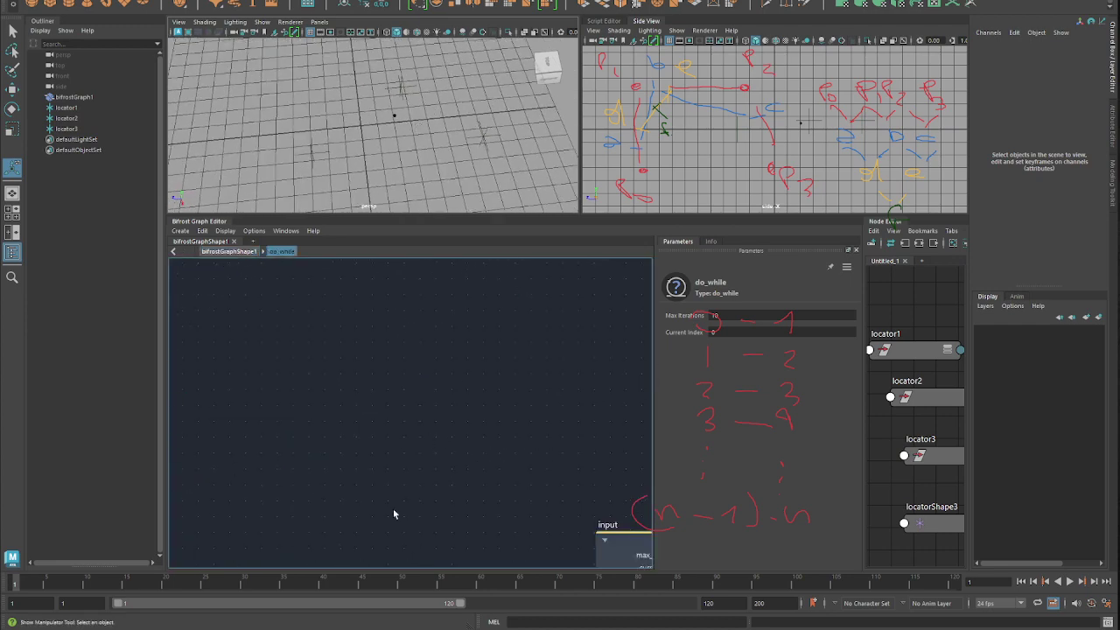
# Add a second input node inside do_while and place it below the slice_array1 node
pyautogui.keyDown('alt'); pyautogui.moveTo(393, 512); pyautogui.dragTo(283, 416, button='middle'); pyautogui.keyUp('alt')
pyautogui.scroll(-6, 355, 443)
pyautogui.keyDown('alt'); pyautogui.moveTo(513, 445); pyautogui.dragTo(442, 440, button='middle'); pyautogui.keyUp('alt')
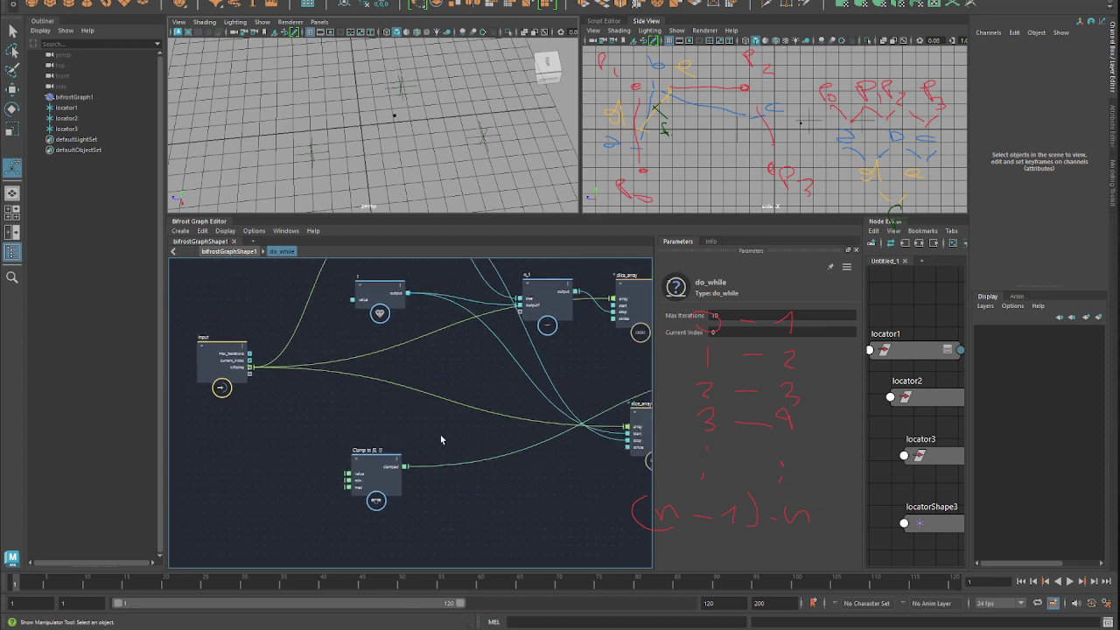
pyautogui.keyDown('alt'); pyautogui.moveTo(604, 440); pyautogui.dragTo(448, 460, button='middle'); pyautogui.keyUp('alt')
pyautogui.scroll(3, 529, 433)
pyautogui.keyDown('alt'); pyautogui.moveTo(645, 464); pyautogui.dragTo(507, 481, button='middle'); pyautogui.keyUp('alt')
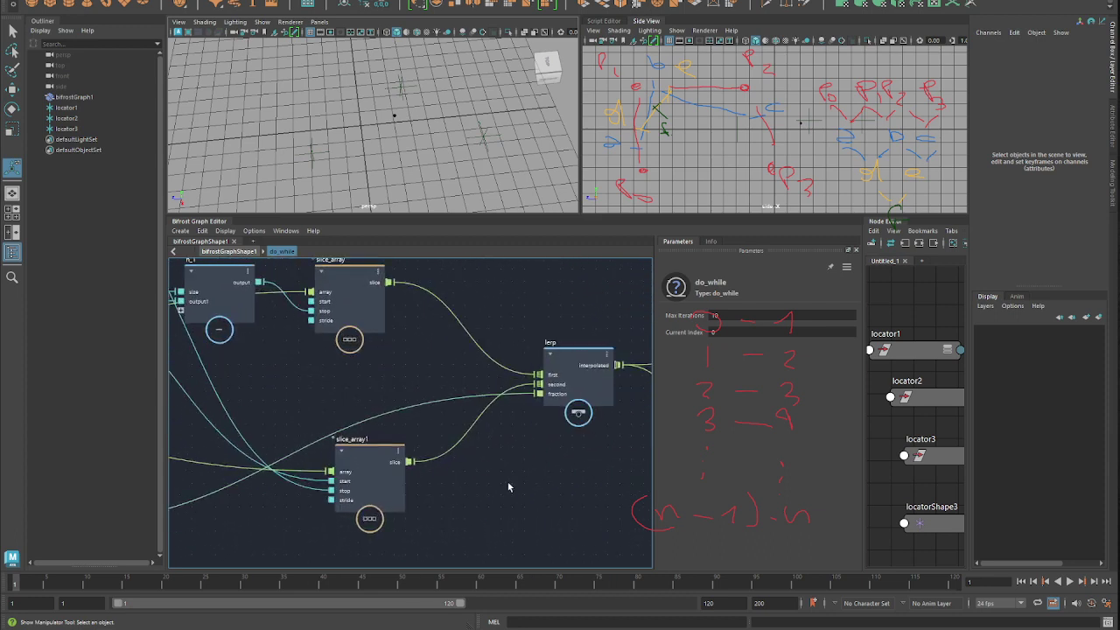
pyautogui.press('Tab')
pyautogui.write('int')
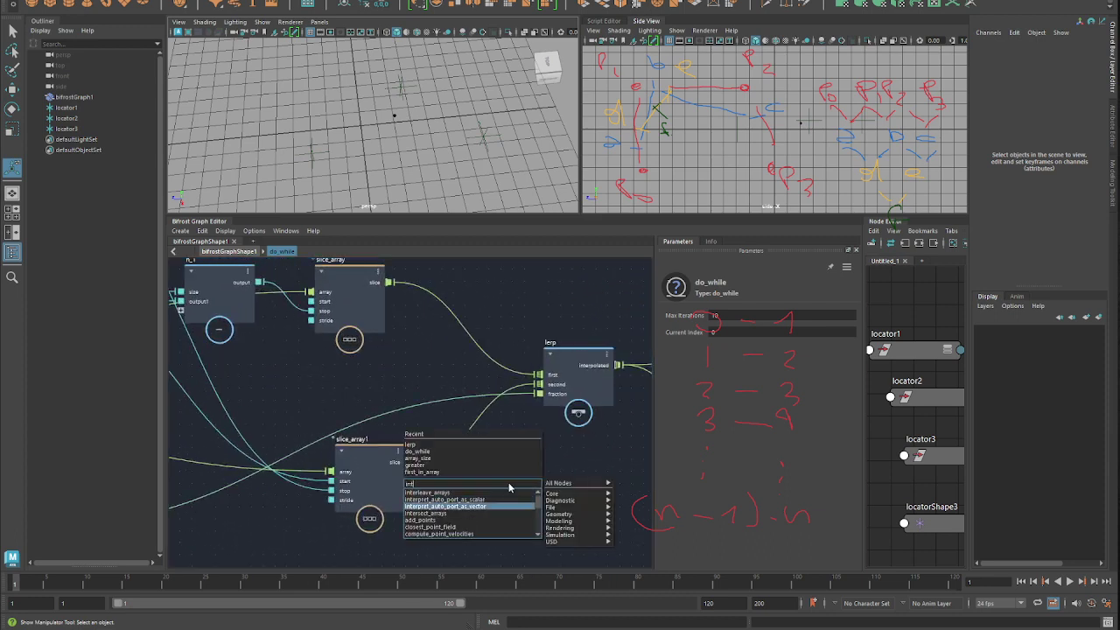
pyautogui.press('BackSpace')
pyautogui.write('p')
pyautogui.press('Return')
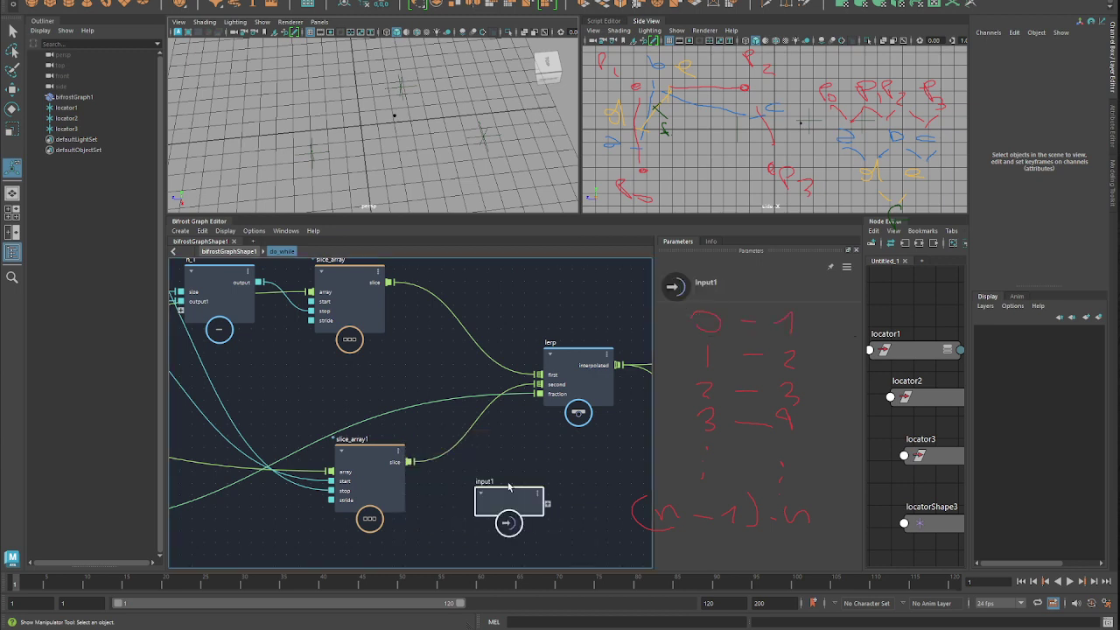
pyautogui.moveTo(506, 499); pyautogui.dragTo(421, 575)
# Feed lerp's fraction from a new port on the second input node and cut the Clamp to [0, 1] node out of do_while
pyautogui.keyDown('alt'); pyautogui.moveTo(493, 424); pyautogui.dragTo(474, 340, button='middle'); pyautogui.keyUp('alt')
pyautogui.keyDown('alt'); pyautogui.moveTo(474, 339); pyautogui.dragTo(491, 367, button='right'); pyautogui.keyUp('alt')
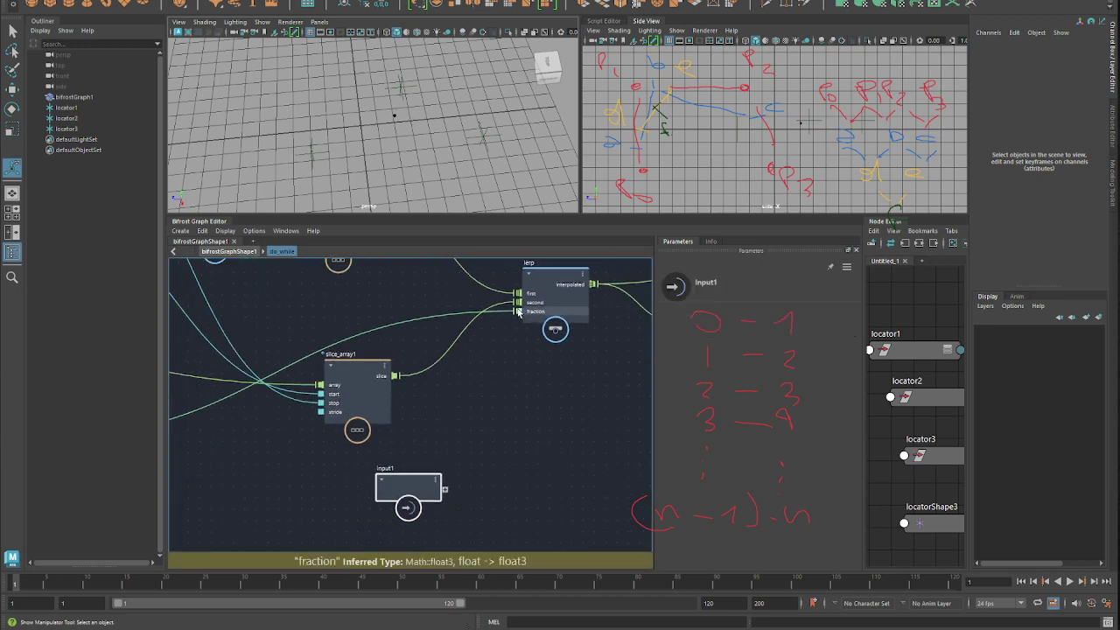
pyautogui.moveTo(519, 311); pyautogui.dragTo(400, 496)
pyautogui.keyDown('alt'); pyautogui.moveTo(319, 496); pyautogui.dragTo(547, 472, button='middle'); pyautogui.keyUp('alt')
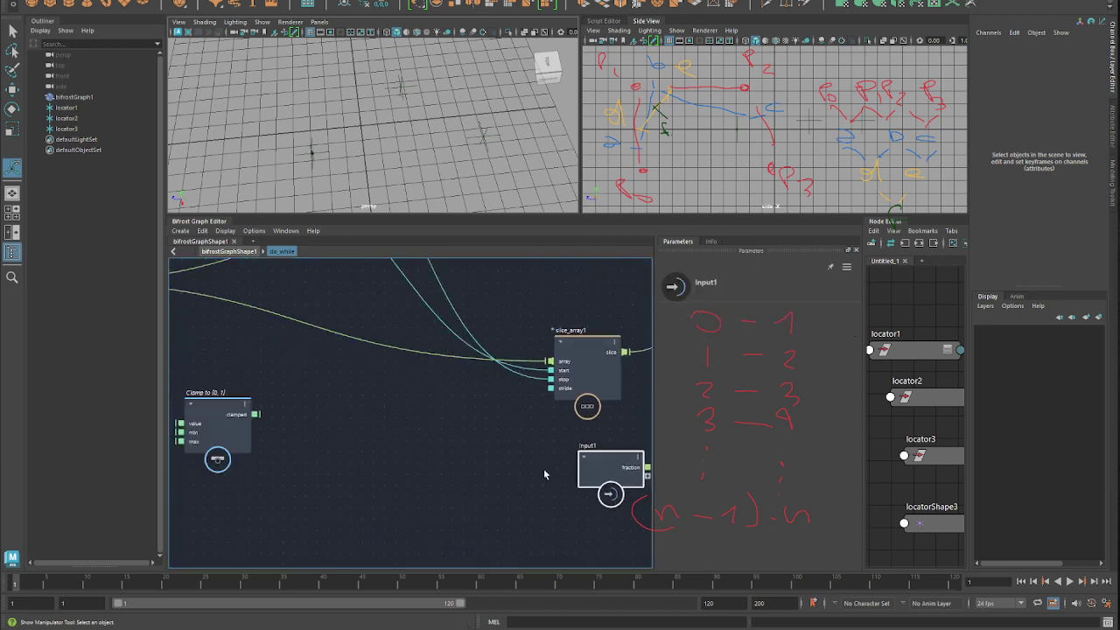
pyautogui.click(229, 432)
pyautogui.press('Delete')
pyautogui.keyDown('alt'); pyautogui.moveTo(294, 423); pyautogui.dragTo(175, 442, button='middle'); pyautogui.keyUp('alt')
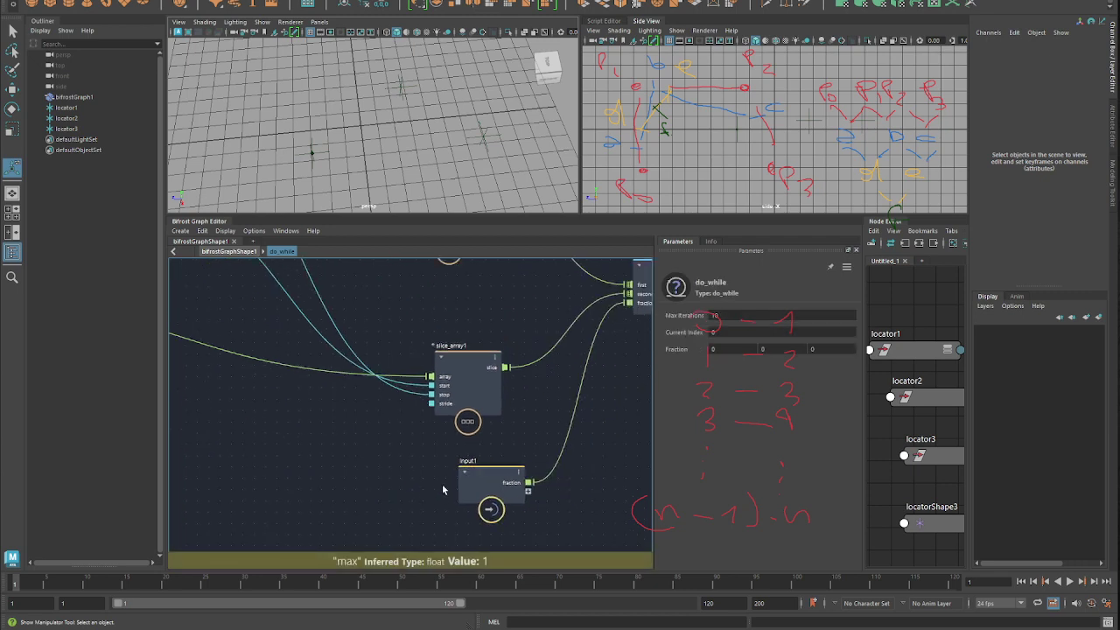
# Return to the bifrostGraphShape1 level and rename do_while's fraction input port to u_value
pyautogui.click(463, 482)
pyautogui.click(228, 251)
pyautogui.keyDown('alt'); pyautogui.moveTo(258, 385); pyautogui.dragTo(306, 407, button='middle'); pyautogui.keyUp('alt')
pyautogui.click(348, 434)
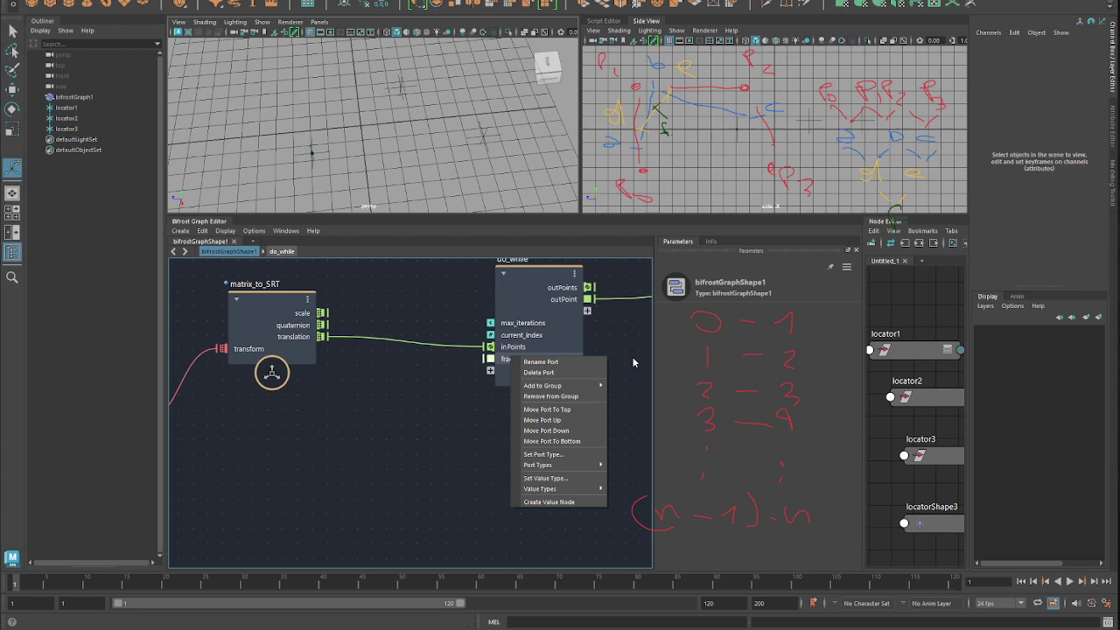
pyautogui.click(589, 361)
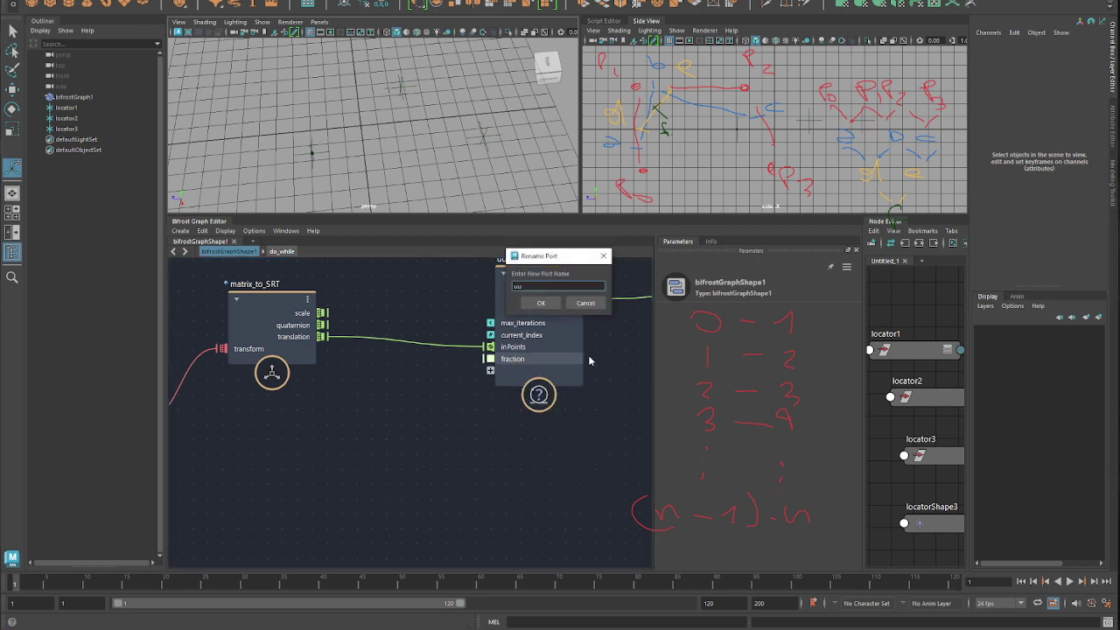
pyautogui.write('u_value')
pyautogui.press('Return')
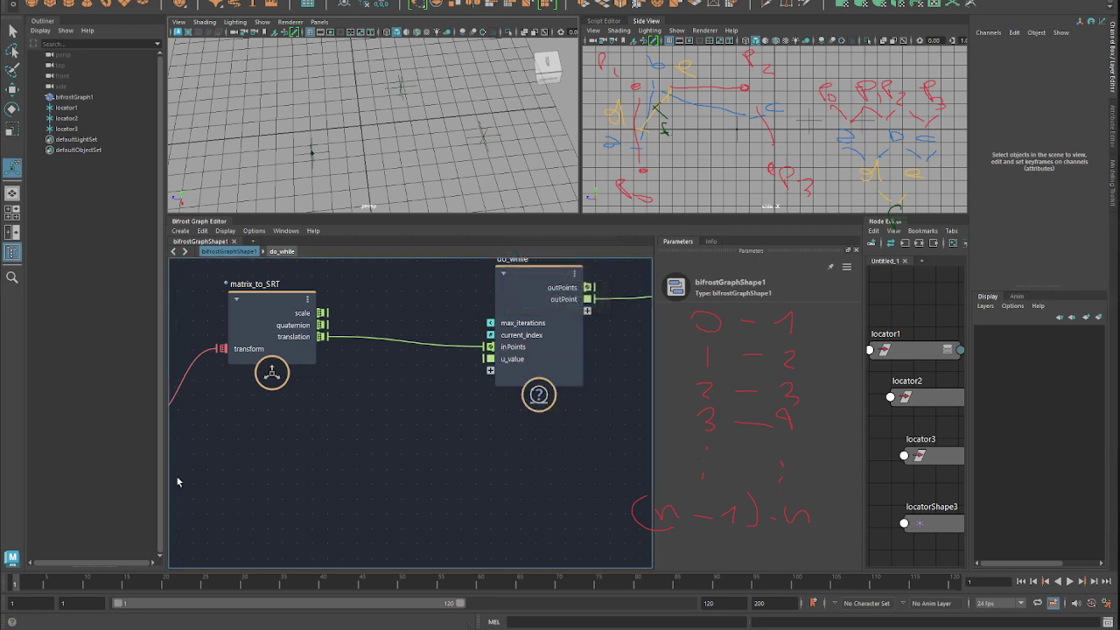
# Paste the Clamp to [0, 1] node, connect its clamped output to u_value, and adjust its value to about 0.358
pyautogui.hotkey('ctrl', 'v')
pyautogui.moveTo(346, 476); pyautogui.dragTo(491, 359)
pyautogui.moveTo(686, 317); pyautogui.dragTo(667, 315)
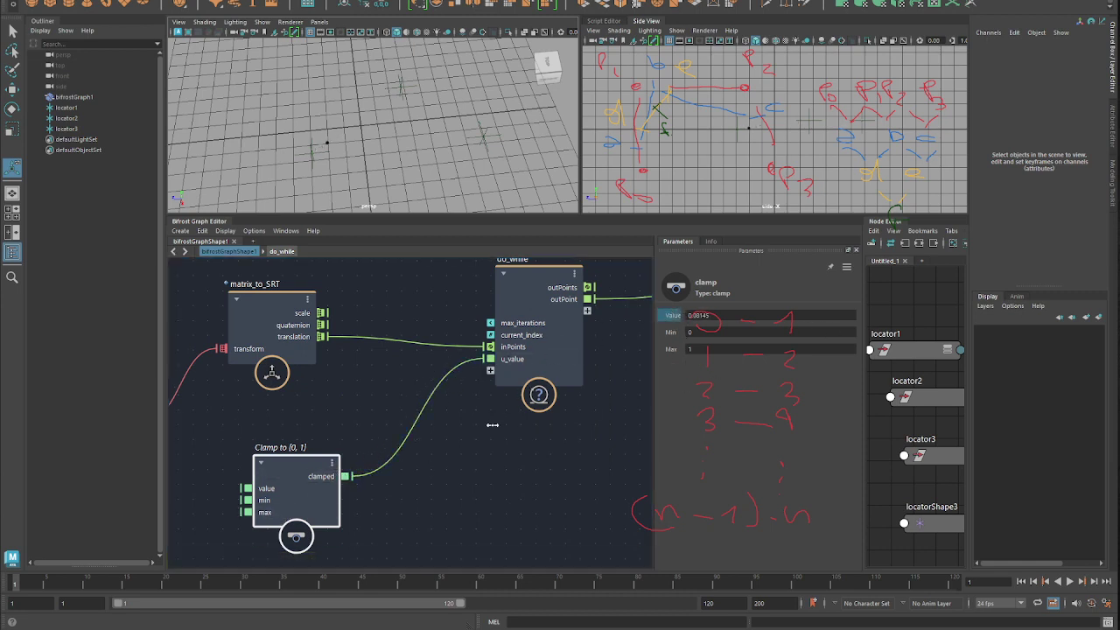
pyautogui.moveTo(621, 380); pyautogui.dragTo(653, 371)
# Try moving locator2 in the perspective view to test how the point follows
pyautogui.press('w')
pyautogui.moveTo(388, 69); pyautogui.dragTo(399, 90)
# Add an output node below the wire leaving do_while and connect do_while's outPoint to it
pyautogui.keyDown('alt'); pyautogui.moveTo(513, 412); pyautogui.dragTo(252, 405, button='middle'); pyautogui.keyUp('alt')
pyautogui.keyDown('alt'); pyautogui.moveTo(472, 411); pyautogui.dragTo(251, 417, button='middle'); pyautogui.keyUp('alt')
pyautogui.scroll(-3, 298, 428)
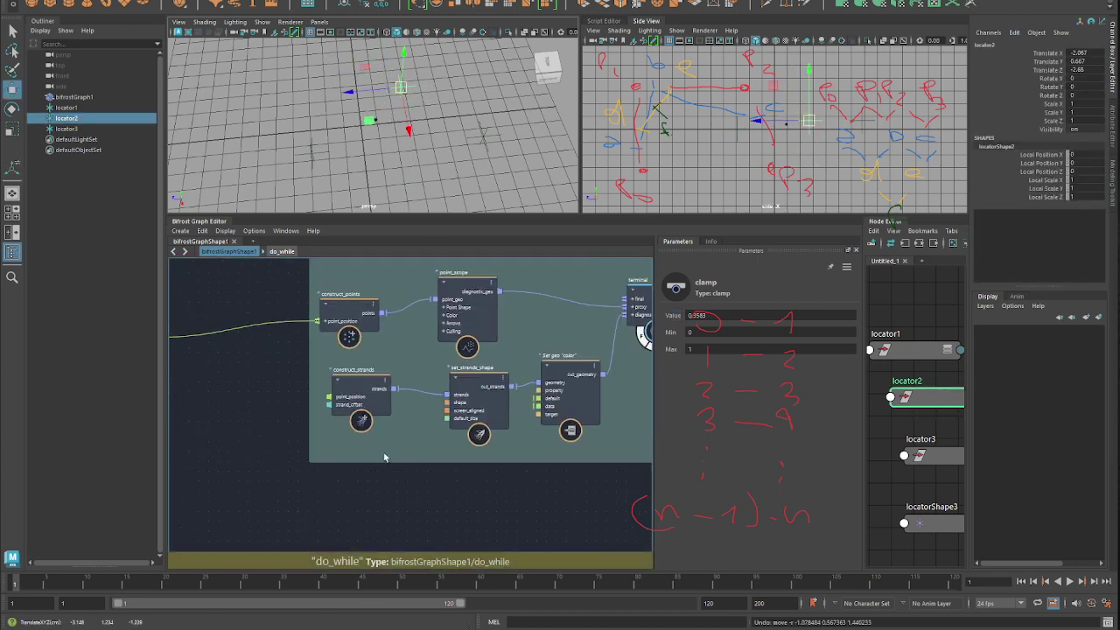
pyautogui.click(402, 462)
pyautogui.keyDown('alt'); pyautogui.moveTo(402, 462); pyautogui.dragTo(479, 420, button='middle'); pyautogui.keyUp('alt')
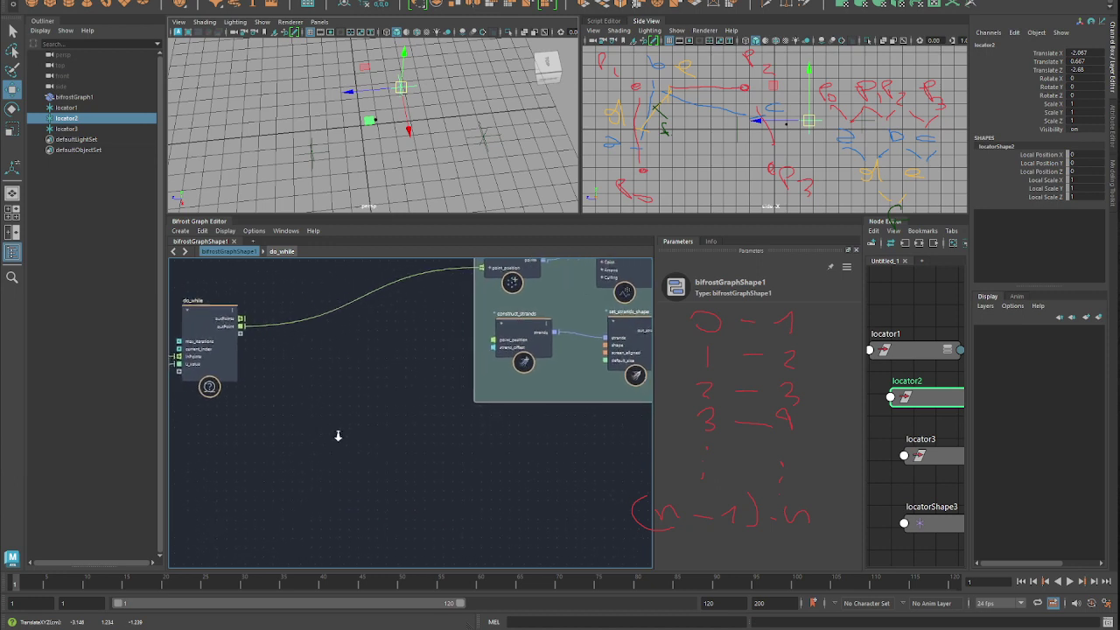
pyautogui.press('Tab')
pyautogui.write('out')
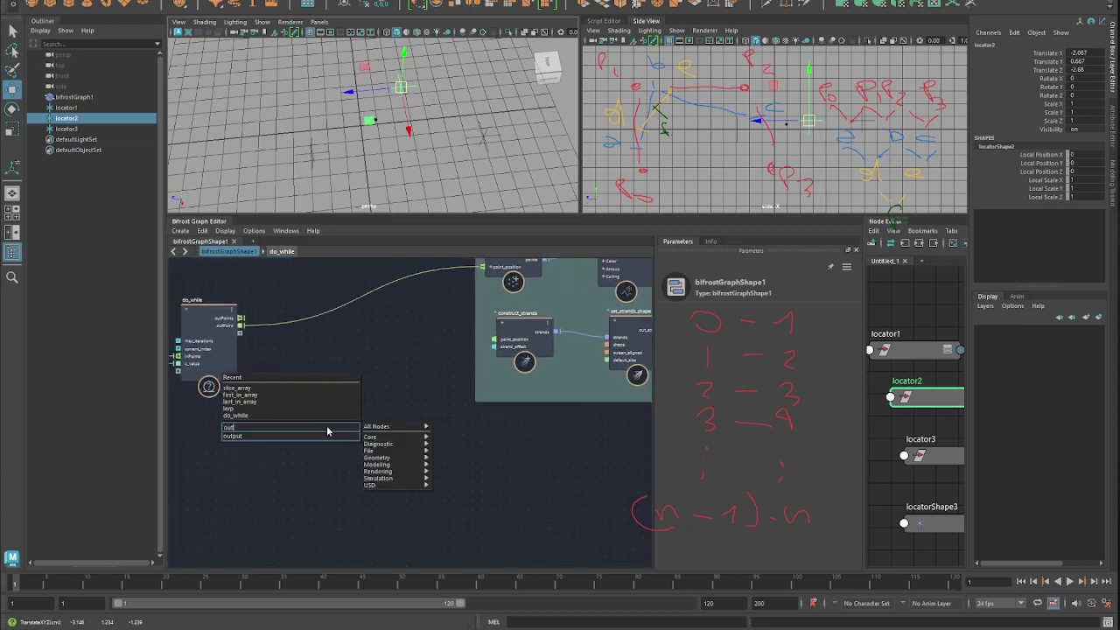
pyautogui.press('Return')
pyautogui.moveTo(327, 430); pyautogui.dragTo(346, 466)
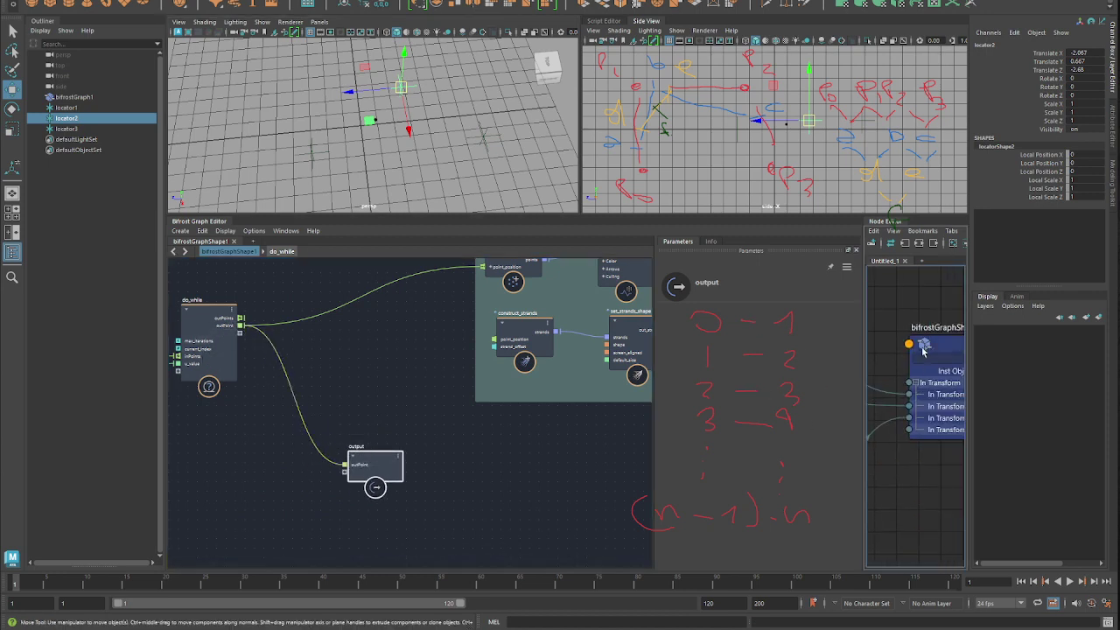
# Select bifrostGraphShape1 in the Node Editor to check its ports, and delete the new output node from the graph
pyautogui.click(923, 351)
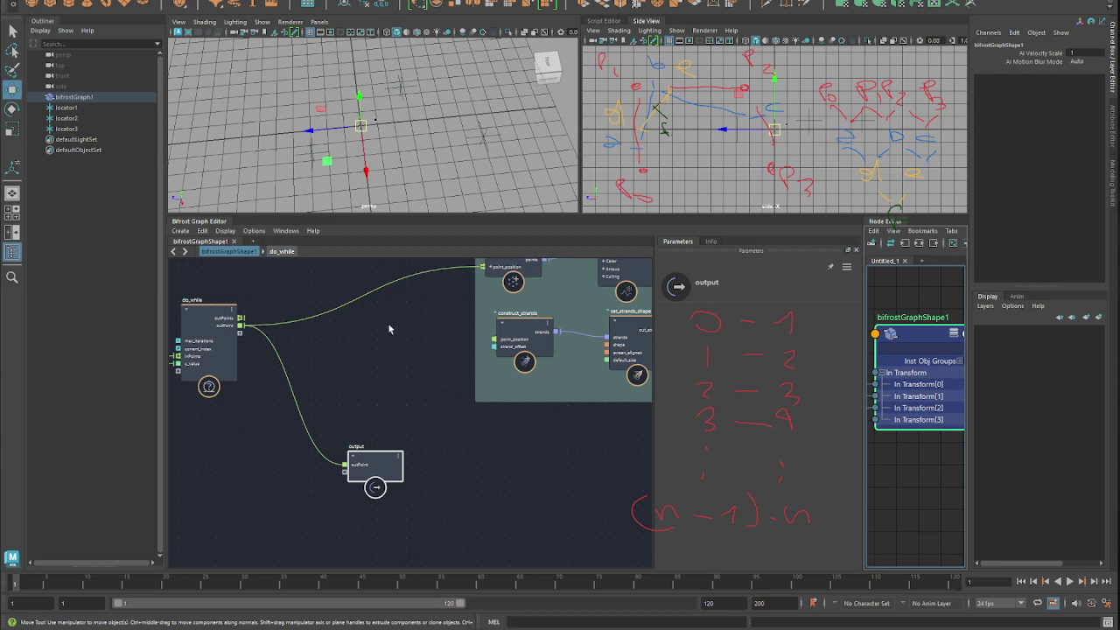
pyautogui.click(386, 419)
pyautogui.click(382, 469)
pyautogui.click(380, 522)
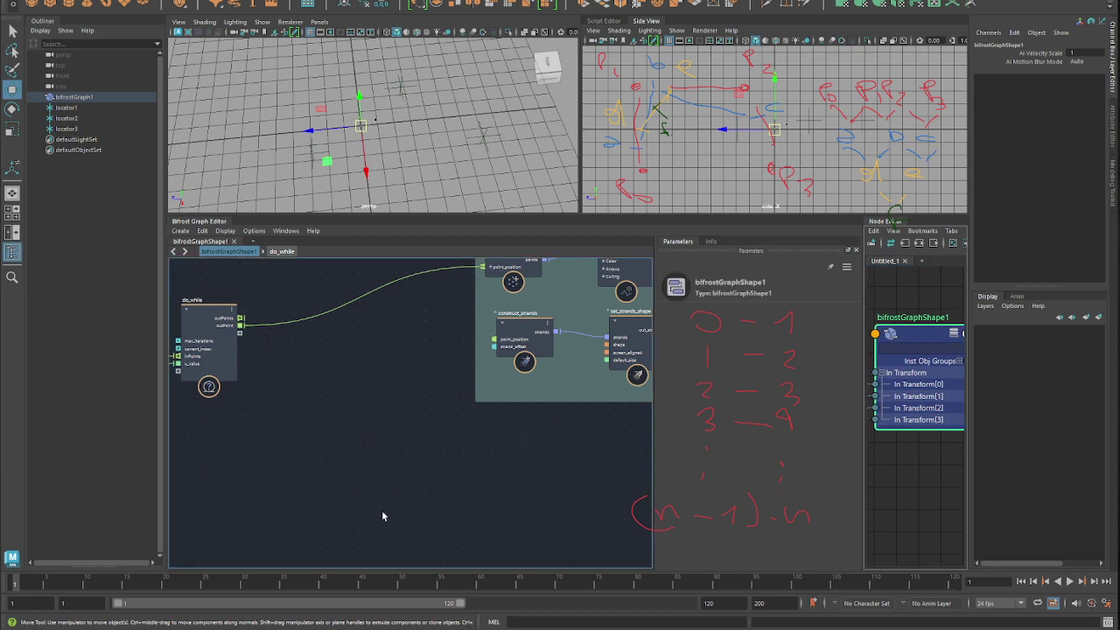
# Rearrange the graph by placing the clamp node beneath the input node and moving matrix_to_SRT farther from do_while
pyautogui.moveTo(382, 515); pyautogui.dragTo(623, 456, button='middle')
pyautogui.moveTo(229, 414); pyautogui.dragTo(200, 447)
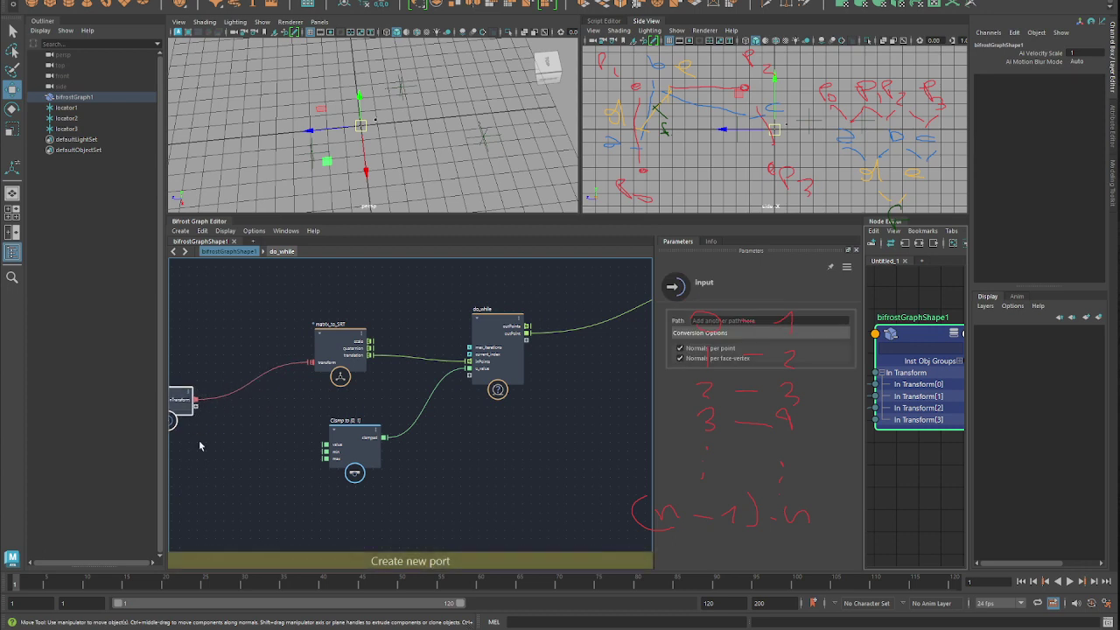
pyautogui.moveTo(351, 437); pyautogui.dragTo(172, 473)
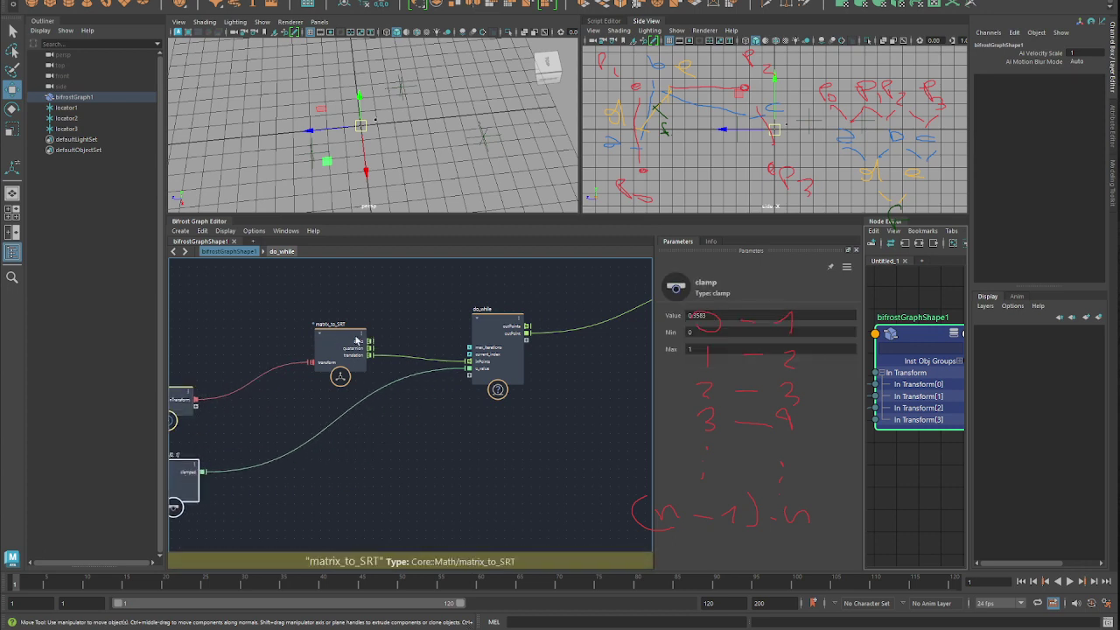
pyautogui.moveTo(340, 343); pyautogui.dragTo(283, 343)
pyautogui.moveTo(497, 388); pyautogui.dragTo(378, 390, button='middle')
pyautogui.click(378, 390)
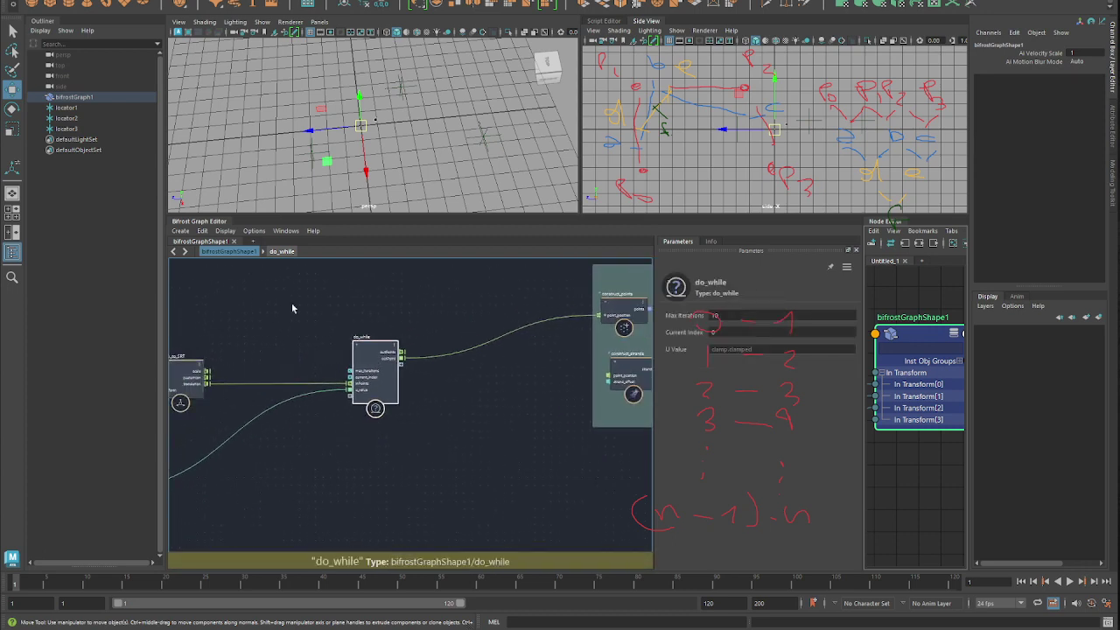
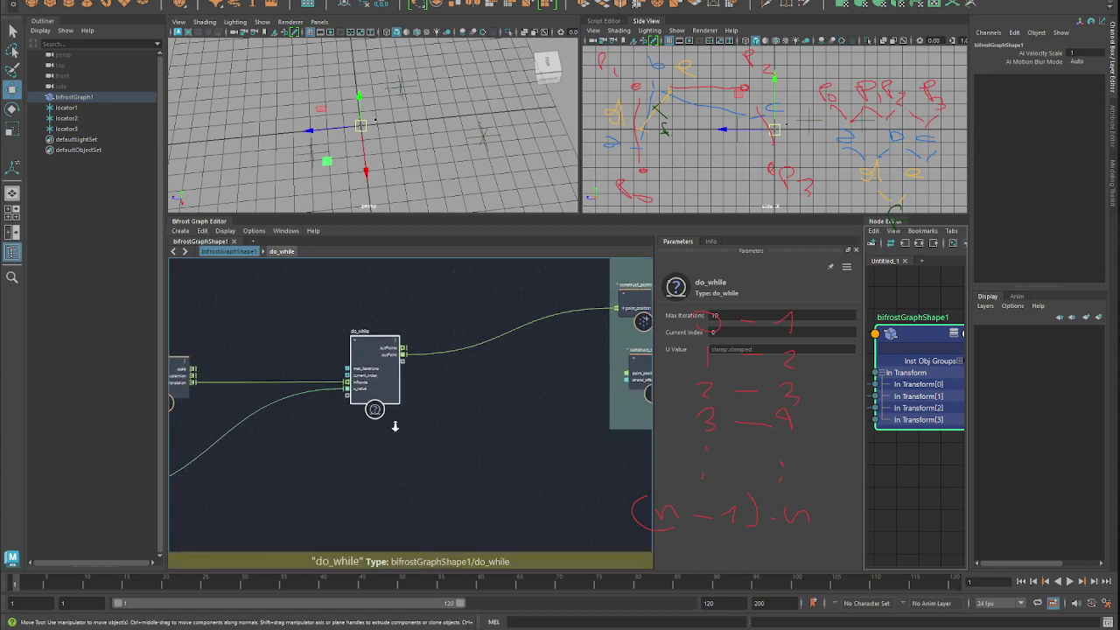
# Cut do_while from the top-level graph, add an iterate compound in its place, and open the compound
pyautogui.scroll(1, 388, 339)
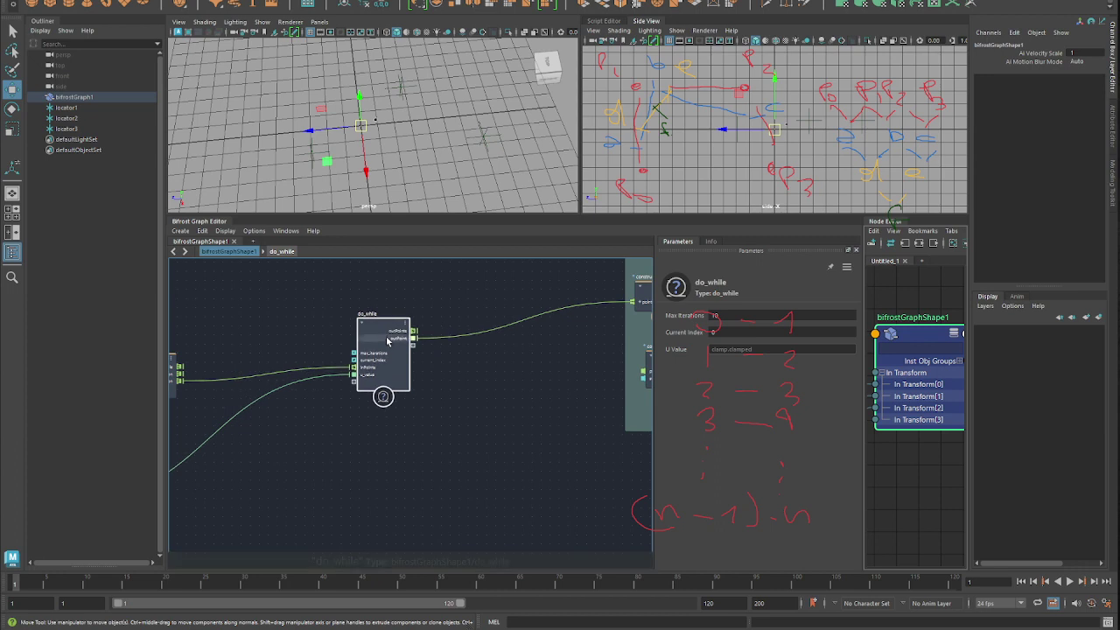
pyautogui.press('Delete')
pyautogui.press('a')
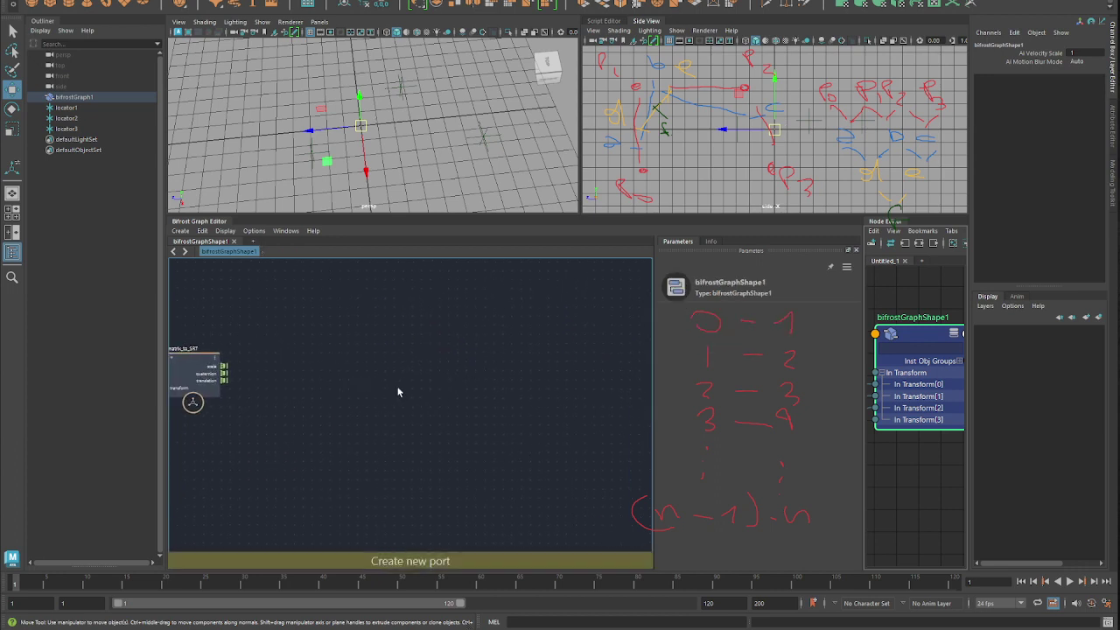
pyautogui.press('Tab')
pyautogui.write('ite')
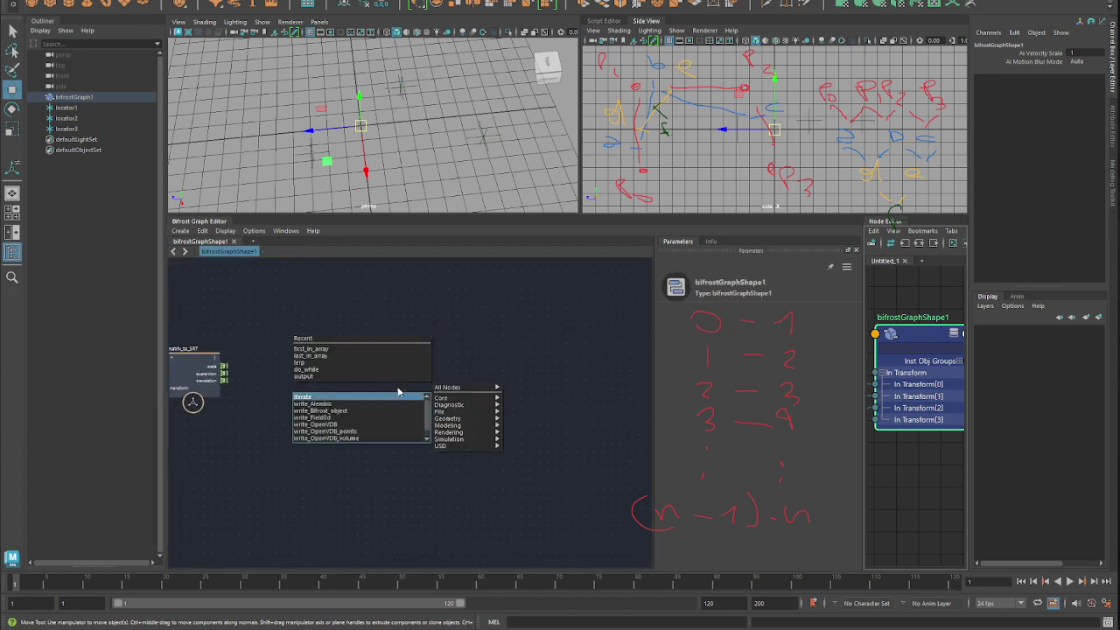
pyautogui.press('Return')
pyautogui.doubleClick(395, 396)
pyautogui.scroll(-3, 426, 411)
pyautogui.keyDown('alt'); pyautogui.moveTo(466, 419); pyautogui.dragTo(397, 387, button='middle'); pyautogui.keyUp('alt')
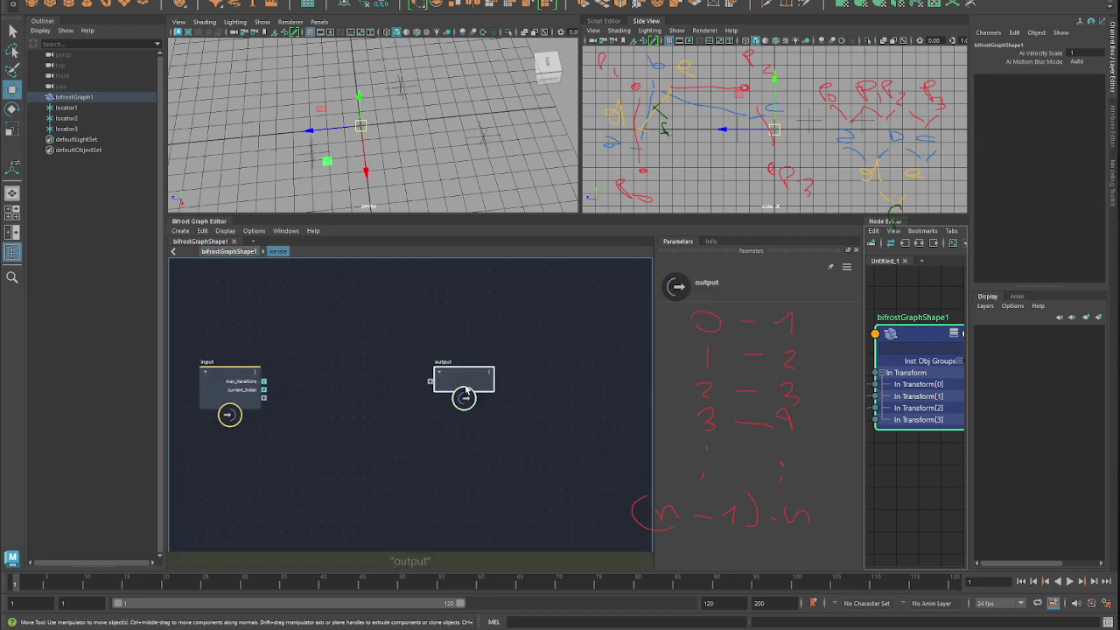
# Paste do_while inside iterate between the input and output nodes, moving output away to make room
pyautogui.moveTo(464, 390); pyautogui.dragTo(567, 386)
pyautogui.click(409, 413)
pyautogui.hotkey('ctrl', 'v')
pyautogui.scroll(3, 403, 396)
pyautogui.moveTo(429, 469); pyautogui.dragTo(453, 292)
pyautogui.keyDown('alt'); pyautogui.moveTo(306, 339); pyautogui.dragTo(376, 347, button='middle'); pyautogui.keyUp('alt')
pyautogui.scroll(-2, 376, 347)
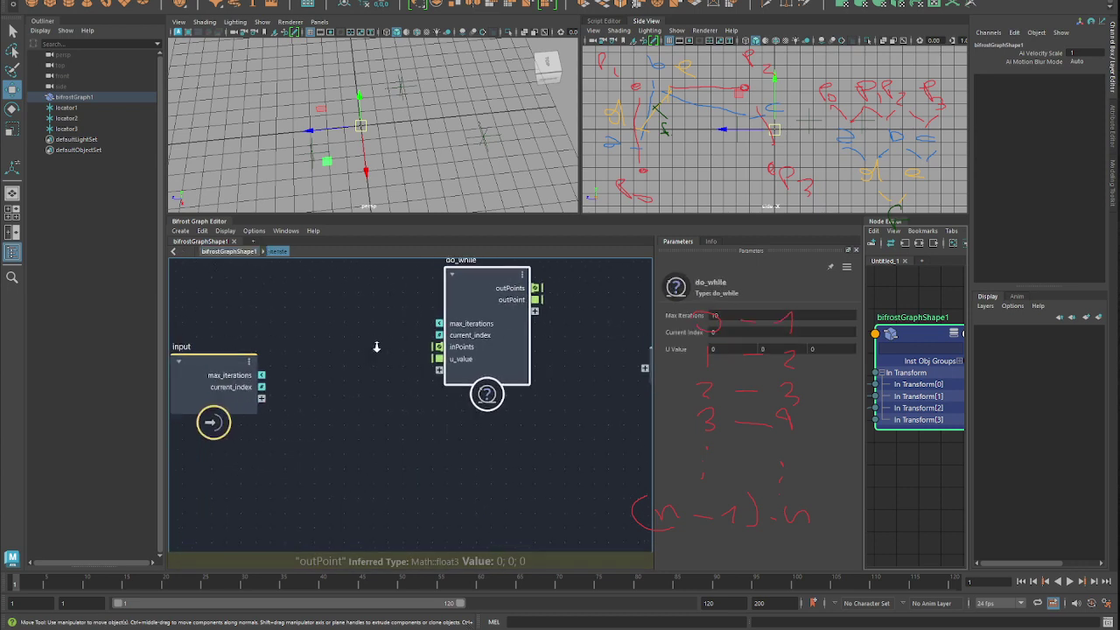
# Expose do_while's inPoints as a port on iterate's input node, and spread the input, do_while and output nodes apart
pyautogui.moveTo(437, 347); pyautogui.dragTo(266, 396)
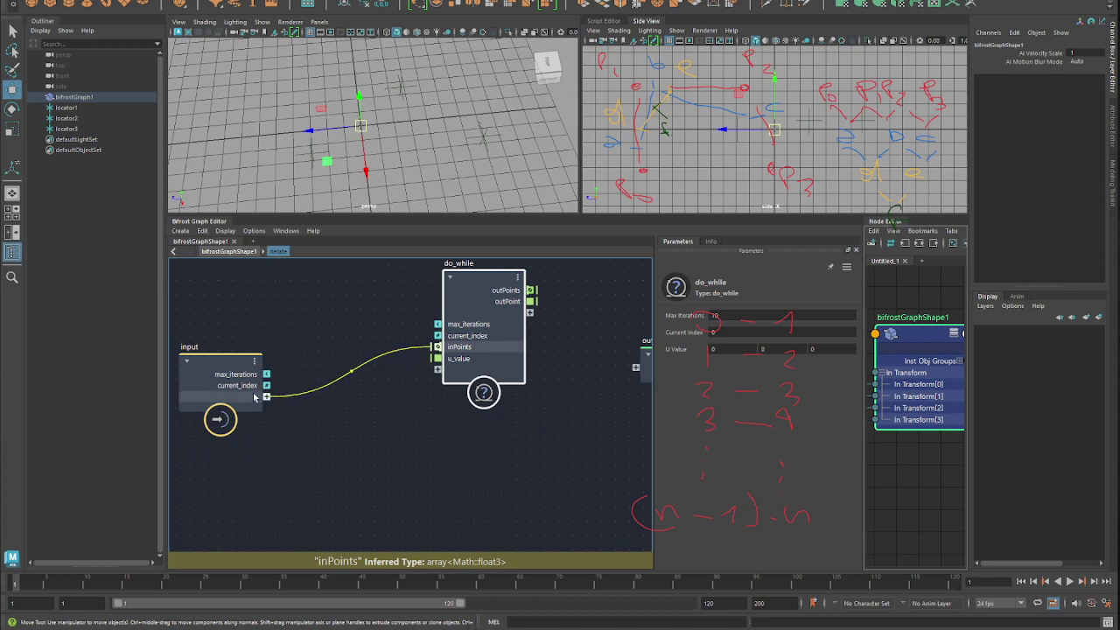
pyautogui.moveTo(477, 367); pyautogui.dragTo(513, 405)
pyautogui.keyDown('alt'); pyautogui.moveTo(452, 414); pyautogui.dragTo(428, 399, button='middle'); pyautogui.keyUp('alt')
pyautogui.scroll(-1, 428, 399)
pyautogui.click(218, 360)
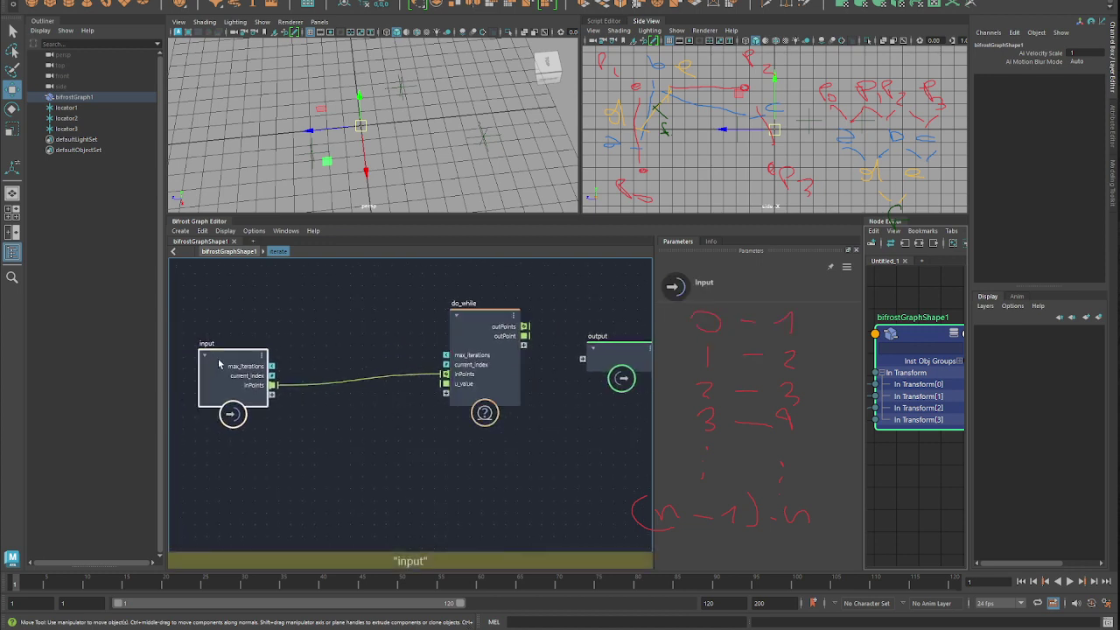
pyautogui.click(339, 437)
pyautogui.moveTo(470, 398); pyautogui.dragTo(505, 412)
pyautogui.moveTo(219, 366); pyautogui.dragTo(121, 365)
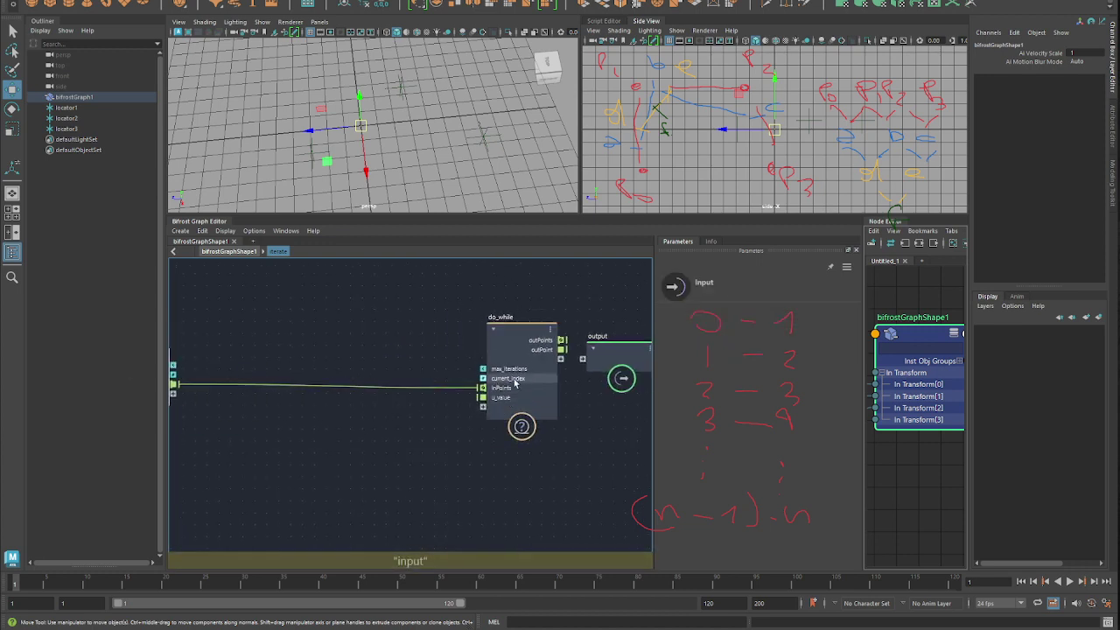
pyautogui.moveTo(515, 383); pyautogui.dragTo(450, 374)
pyautogui.moveTo(619, 377); pyautogui.dragTo(654, 375)
pyautogui.keyDown('alt'); pyautogui.moveTo(540, 396); pyautogui.dragTo(442, 403, button='middle'); pyautogui.keyUp('alt')
pyautogui.keyDown('alt'); pyautogui.moveTo(177, 425); pyautogui.dragTo(400, 429, button='middle'); pyautogui.keyUp('alt')
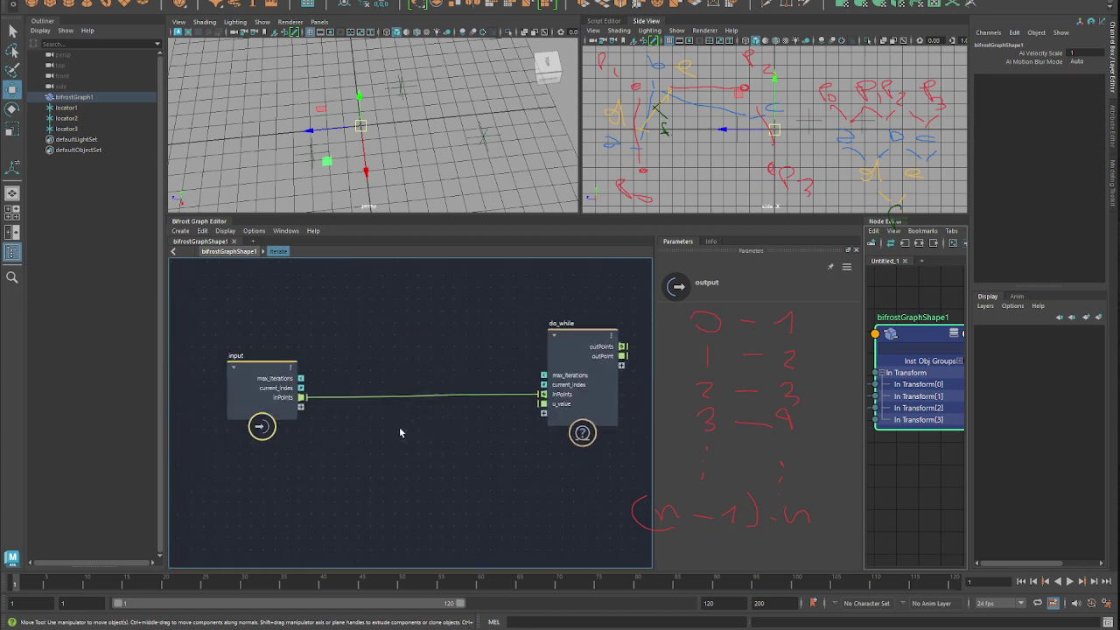
pyautogui.moveTo(262, 385); pyautogui.dragTo(219, 394)
pyautogui.scroll(2, 402, 415)
pyautogui.click(330, 374)
pyautogui.press('Tab')
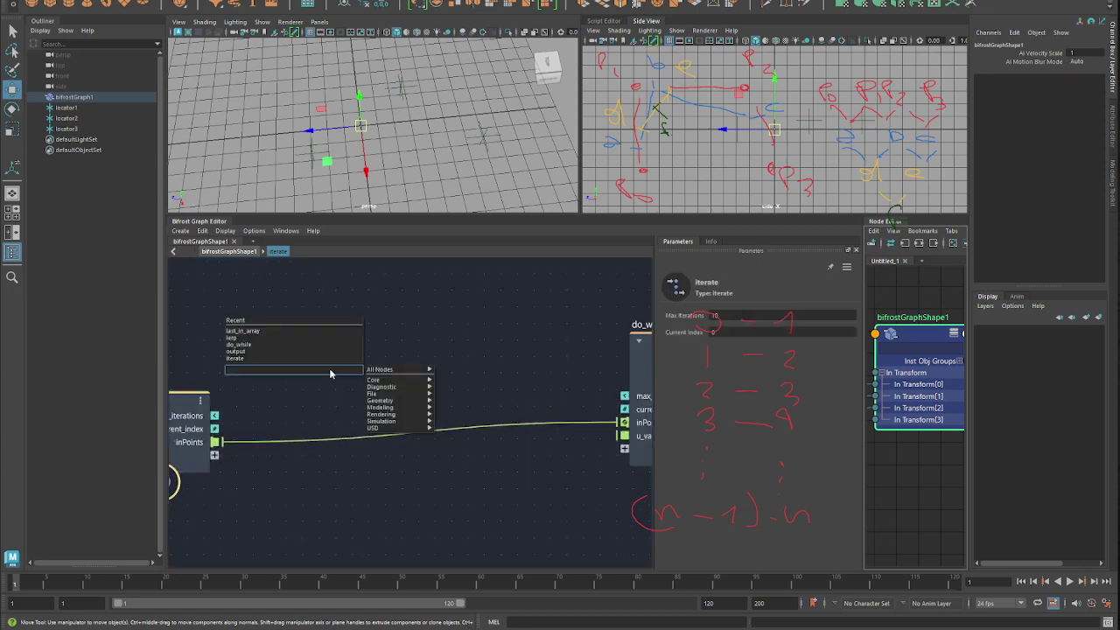
pyautogui.write('to_')
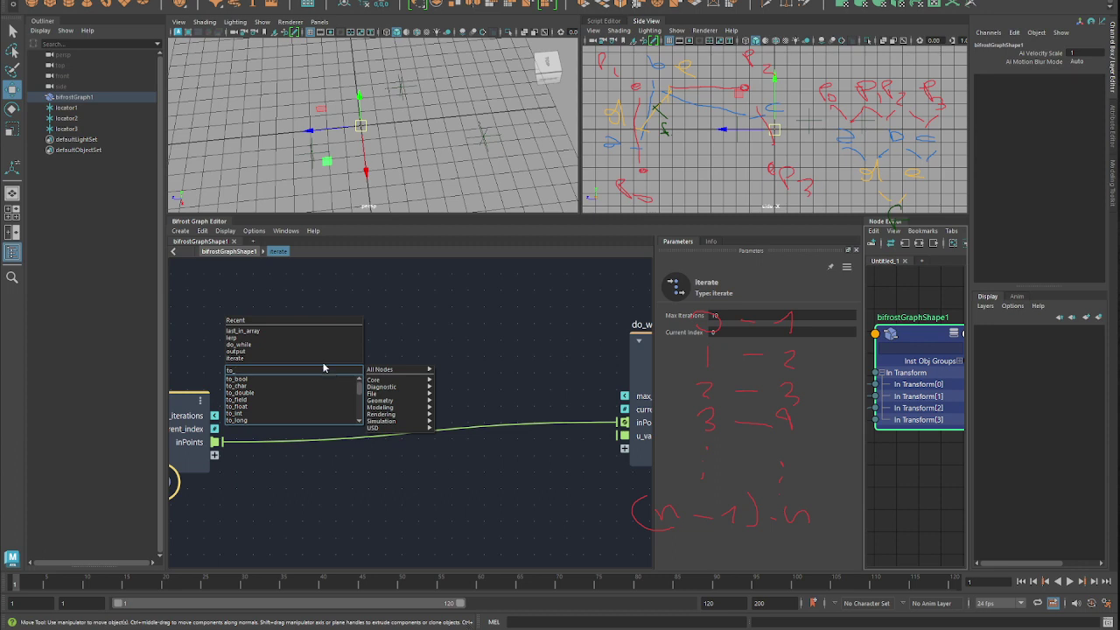
pyautogui.click(234, 255)
# Return to bifrostGraphShape1 and expose iterate's max_iterations as a new port on the graph's input node
pyautogui.click(243, 254)
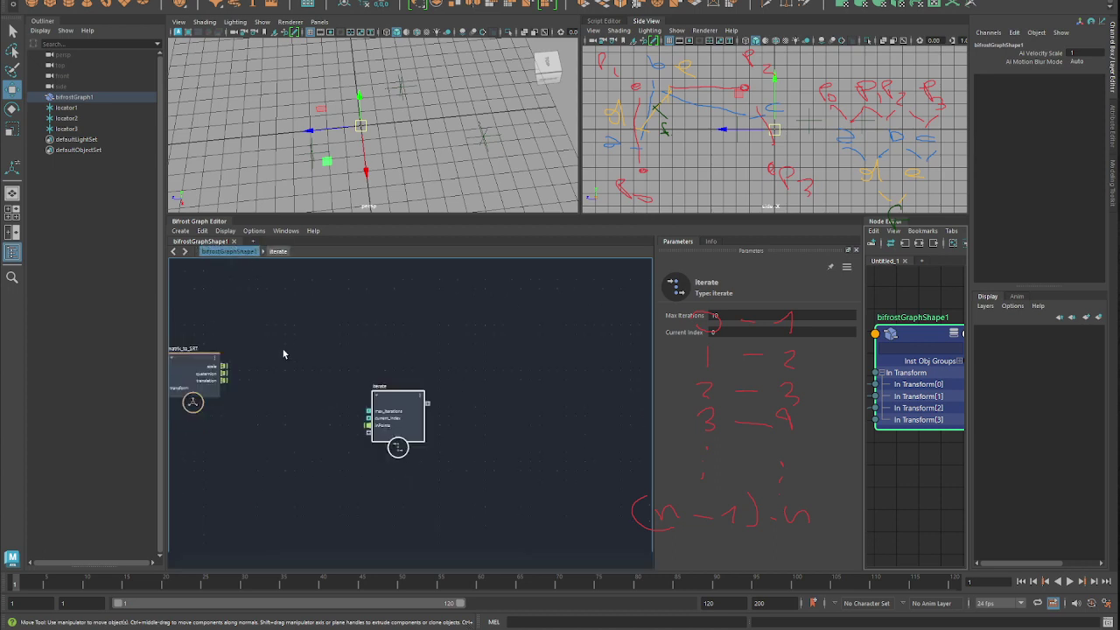
pyautogui.keyDown('alt'); pyautogui.moveTo(333, 443); pyautogui.dragTo(366, 437, button='middle'); pyautogui.keyUp('alt')
pyautogui.scroll(-1, 366, 437)
pyautogui.keyDown('alt'); pyautogui.moveTo(299, 432); pyautogui.dragTo(377, 374, button='middle'); pyautogui.keyUp('alt')
pyautogui.scroll(-1, 377, 375)
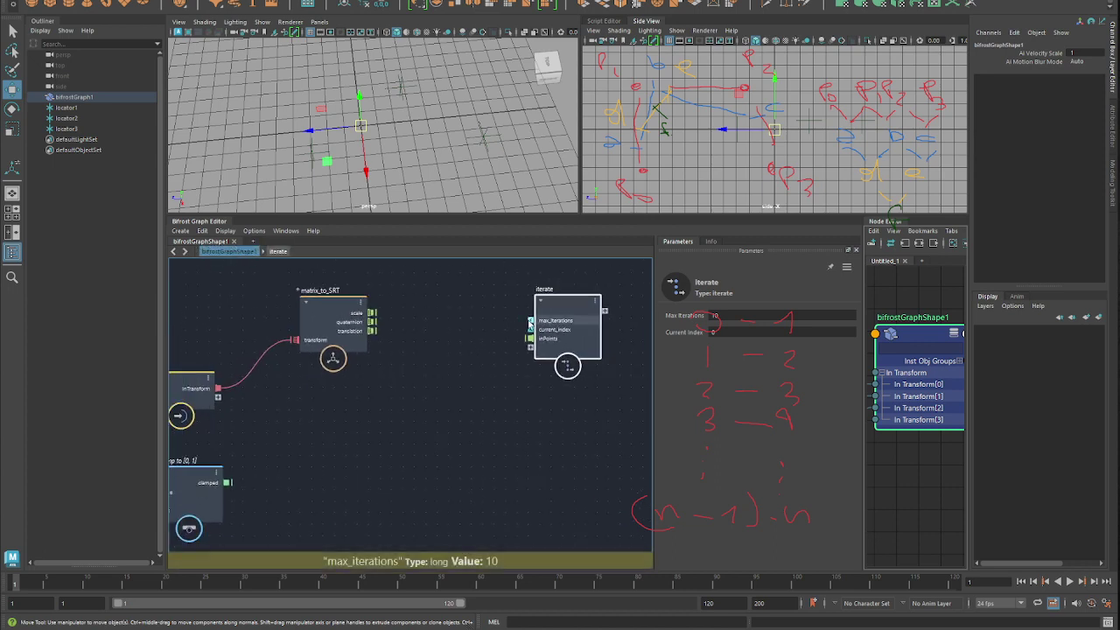
pyautogui.moveTo(446, 363); pyautogui.dragTo(196, 398)
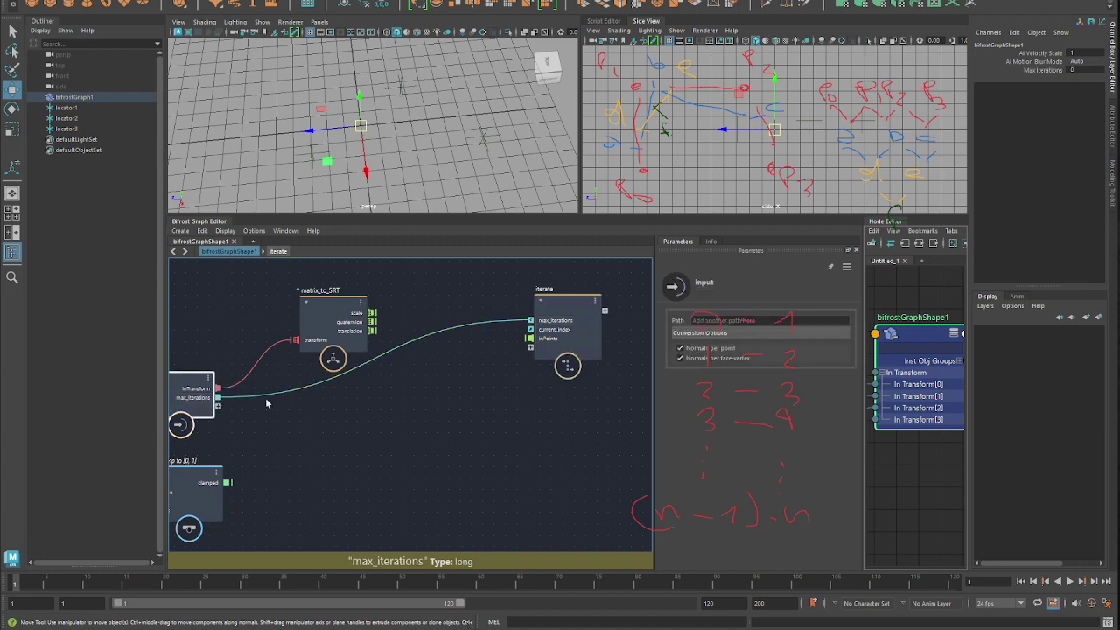
# Rename the graph's max_iterations input port to samples and set its value to 10
pyautogui.rightClick(200, 398)
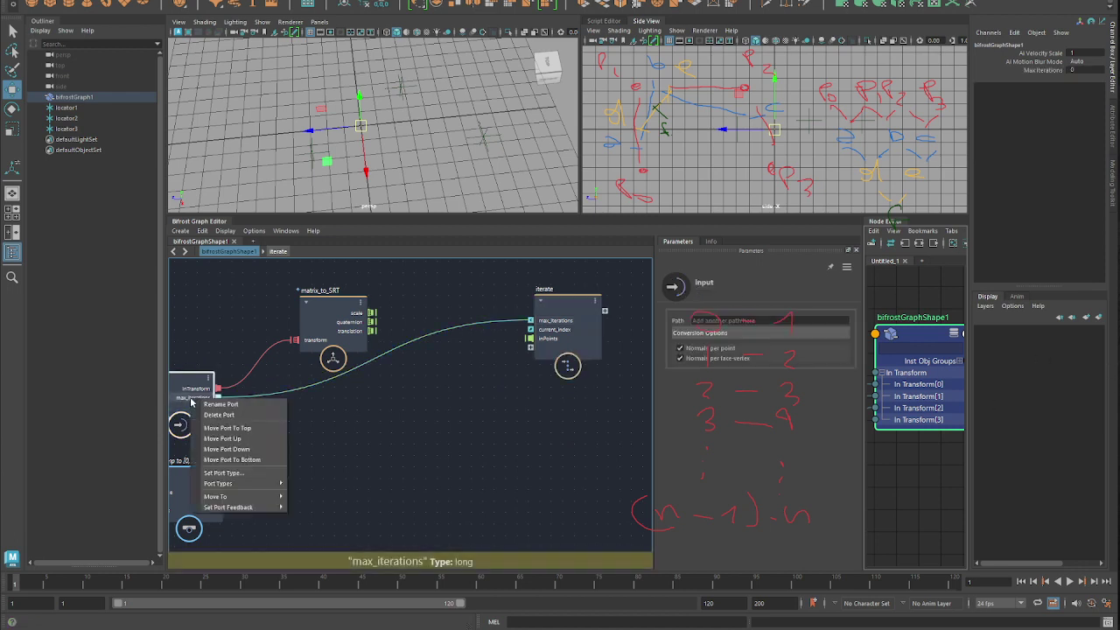
pyautogui.click(220, 405)
pyautogui.write('samples')
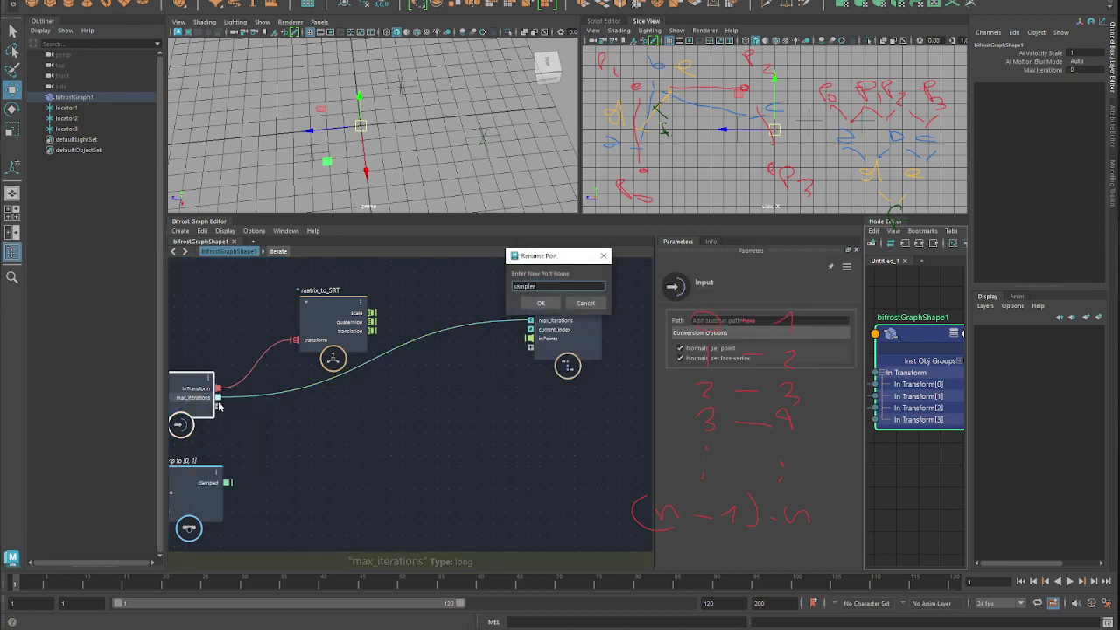
pyautogui.press('Return')
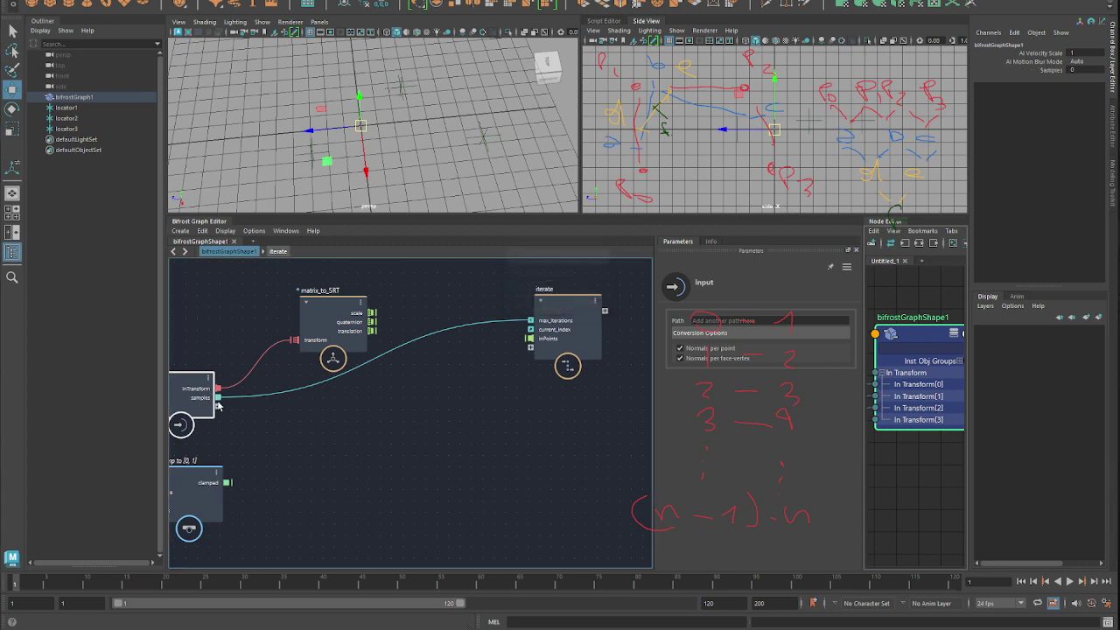
pyautogui.click(1085, 70)
pyautogui.write('10')
pyautogui.press('Return')
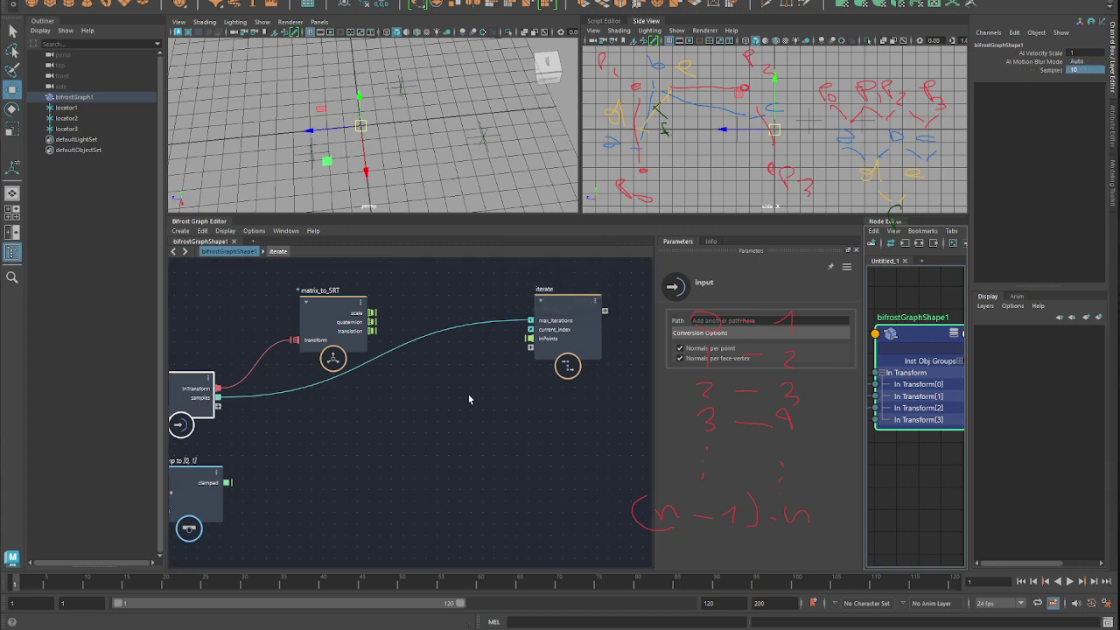
# Connect matrix_to_SRT's translation output to iterate's inPoints, and open the iterate compound
pyautogui.keyDown('alt'); pyautogui.moveTo(474, 418); pyautogui.dragTo(467, 429, button='middle'); pyautogui.keyUp('alt')
pyautogui.rightClick(468, 427)
pyautogui.click(403, 354)
pyautogui.moveTo(362, 342); pyautogui.dragTo(521, 349)
pyautogui.doubleClick(547, 354)
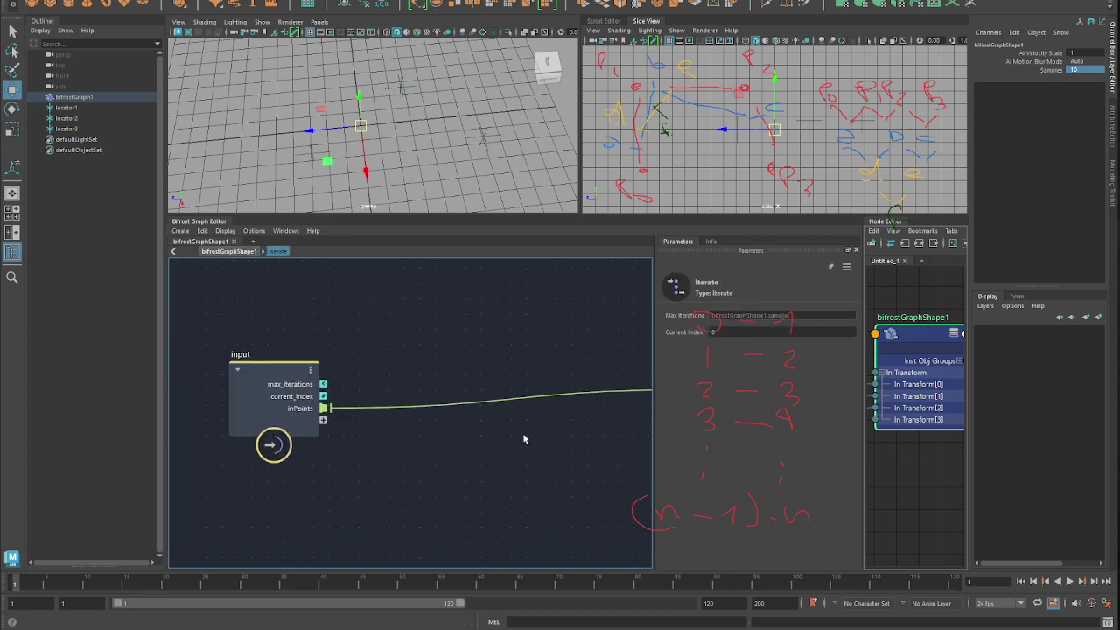
# Add a to_float node near iterate's input node and place a duplicate of it below
pyautogui.press('Tab')
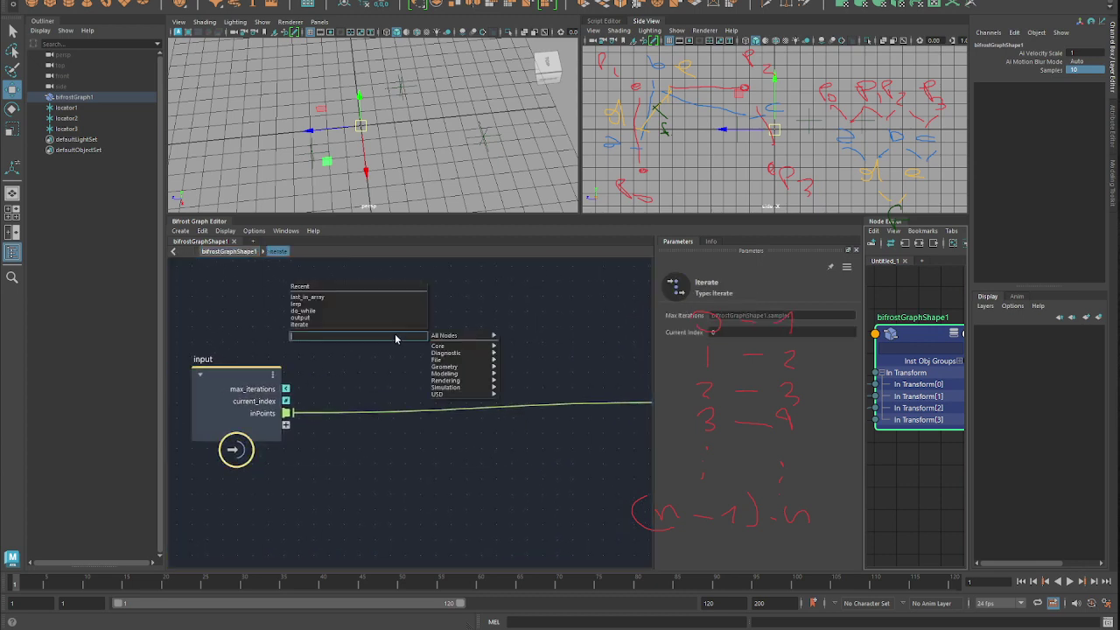
pyautogui.write('to_fl')
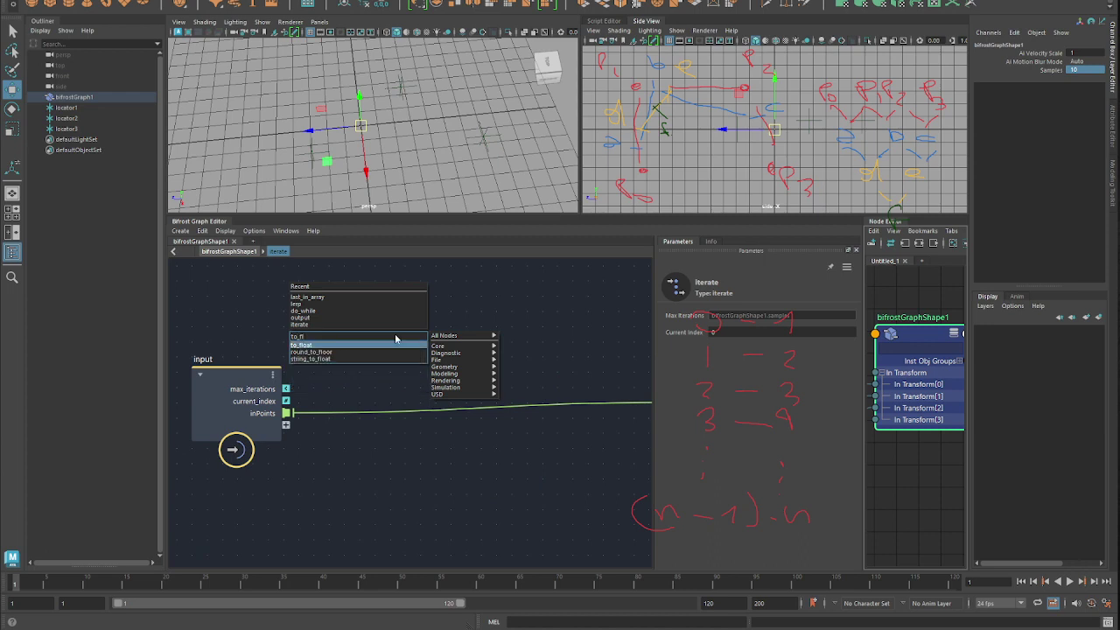
pyautogui.press('Return')
pyautogui.moveTo(398, 280); pyautogui.dragTo(390, 256)
pyautogui.hotkey('ctrl', 'd')
pyautogui.moveTo(390, 325); pyautogui.dragTo(380, 351)
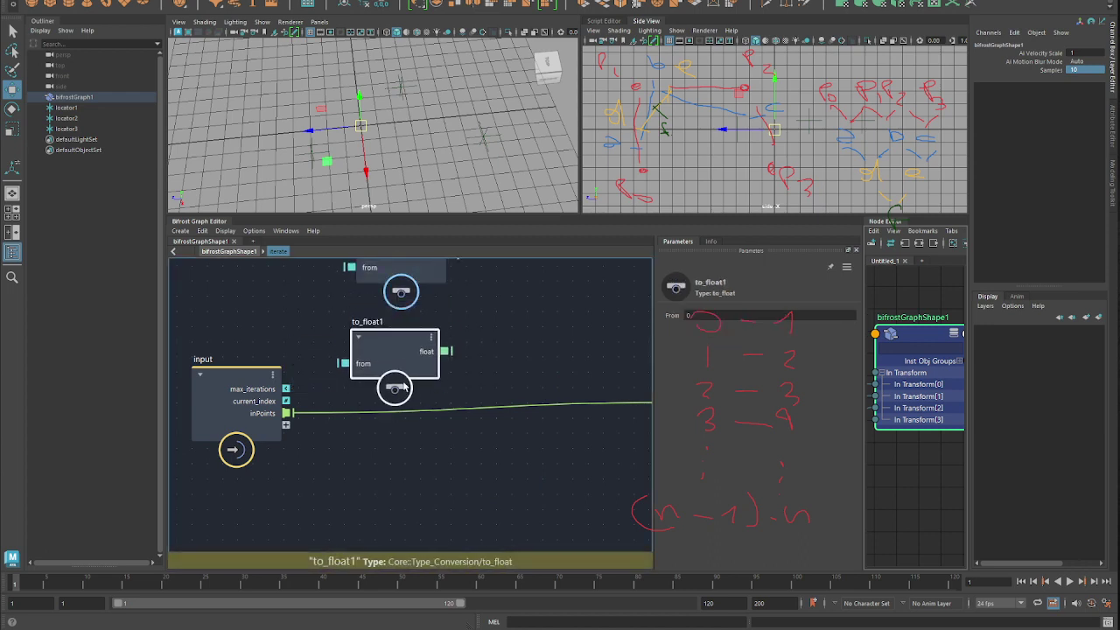
# Connect max_iterations to to_float and current_index to to_float1
pyautogui.keyDown('alt'); pyautogui.moveTo(338, 361); pyautogui.dragTo(321, 423, button='middle'); pyautogui.keyUp('alt')
pyautogui.scroll(-1, 321, 424)
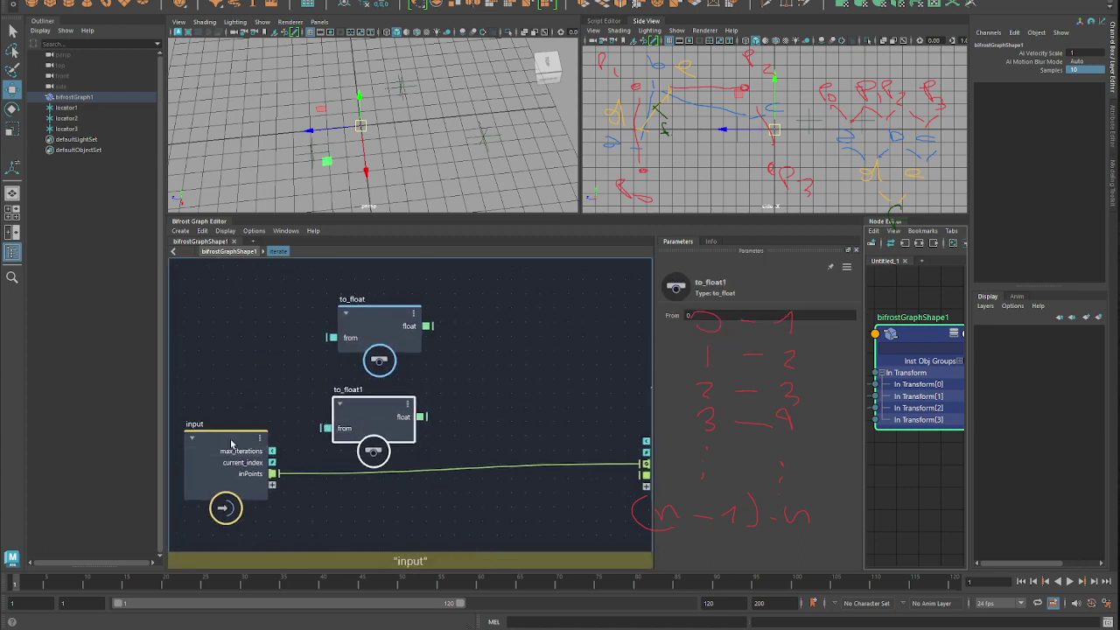
pyautogui.moveTo(272, 450); pyautogui.dragTo(333, 337)
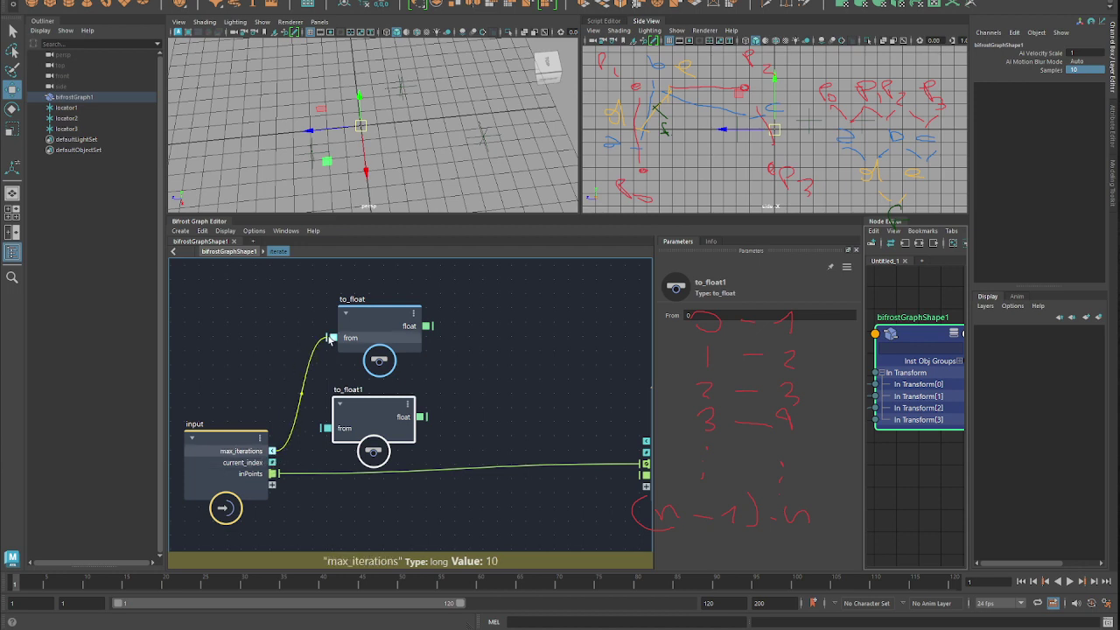
pyautogui.moveTo(318, 435); pyautogui.dragTo(253, 470, button='middle')
# Add a subtract node fed by to_float's output and by a float value node set to 1
pyautogui.click(450, 416)
pyautogui.press('Tab')
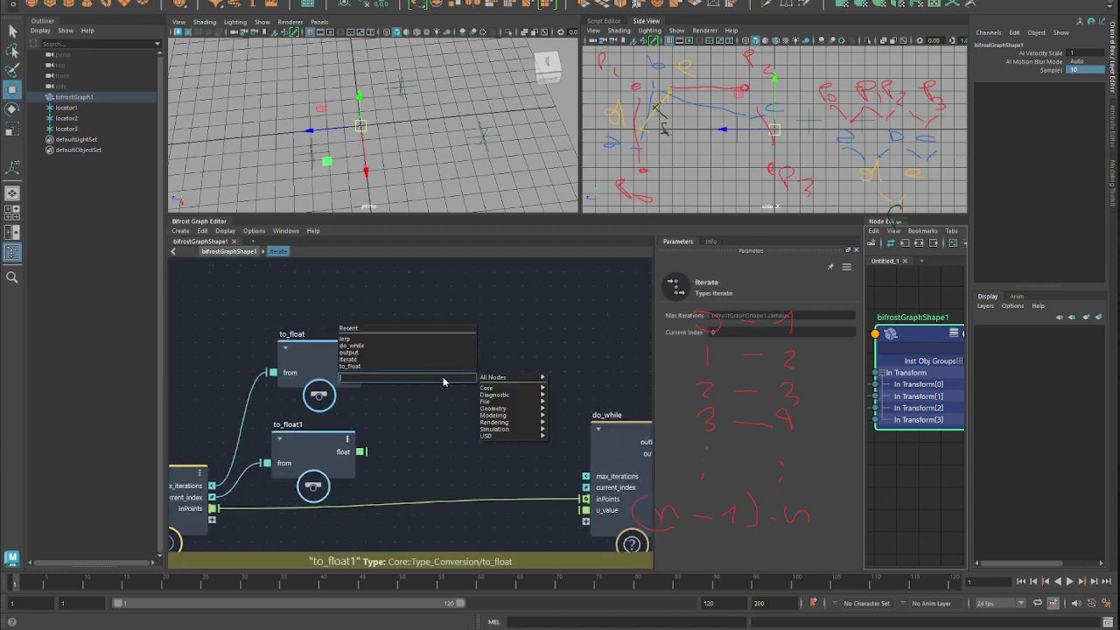
pyautogui.write('sub')
pyautogui.press('Return')
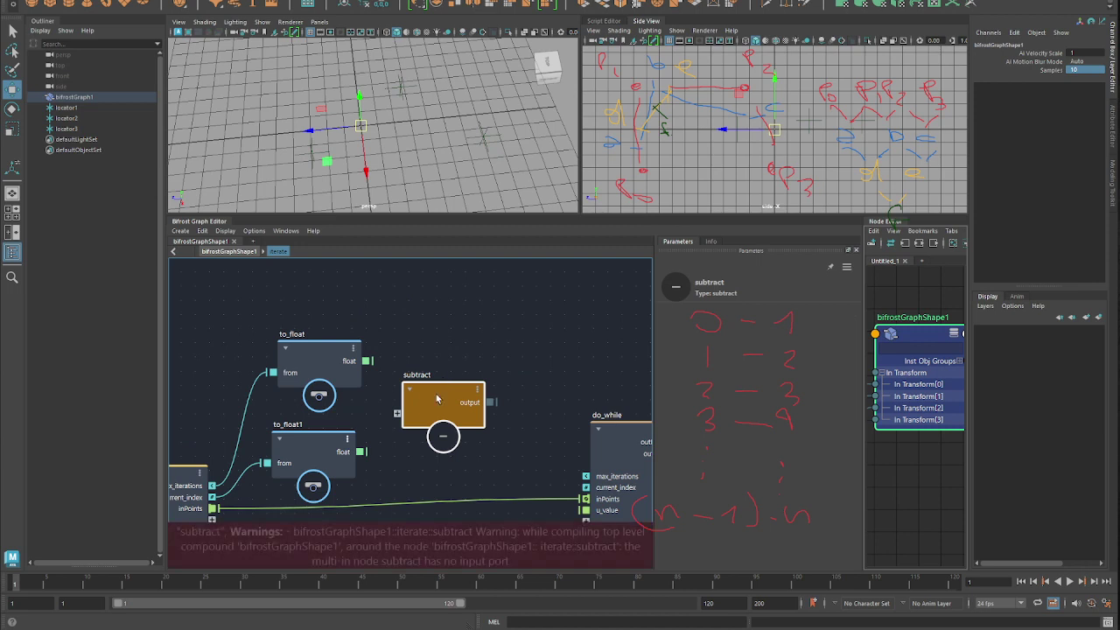
pyautogui.moveTo(379, 368); pyautogui.dragTo(220, 353)
pyautogui.press('v')
pyautogui.click(719, 343)
pyautogui.write('1')
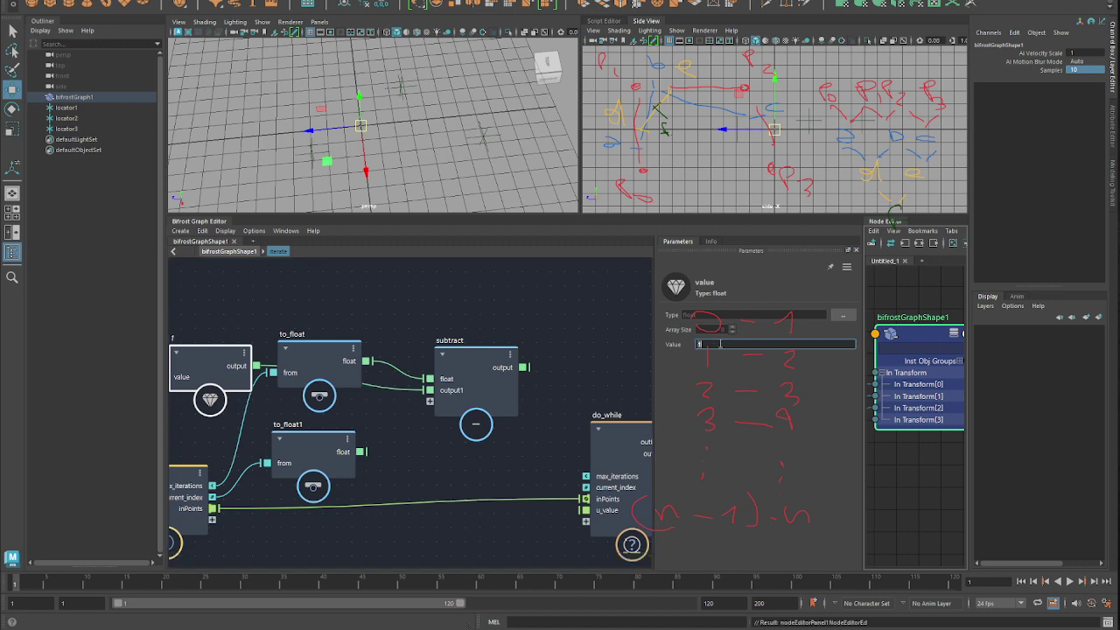
# Move do_while farther along the graph and add a divide node after subtract
pyautogui.keyDown('alt'); pyautogui.moveTo(497, 368); pyautogui.dragTo(393, 324, button='middle'); pyautogui.keyUp('alt')
pyautogui.scroll(-1, 393, 324)
pyautogui.moveTo(531, 422); pyautogui.dragTo(709, 466)
pyautogui.click(537, 379)
pyautogui.press('Tab')
pyautogui.write('d')
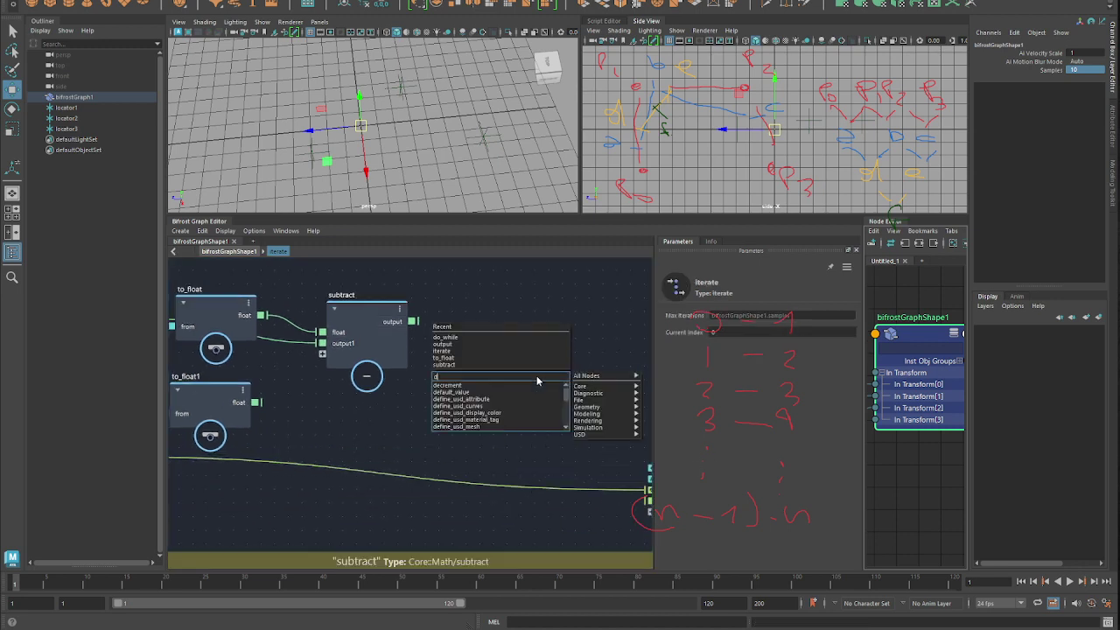
pyautogui.write('ivi')
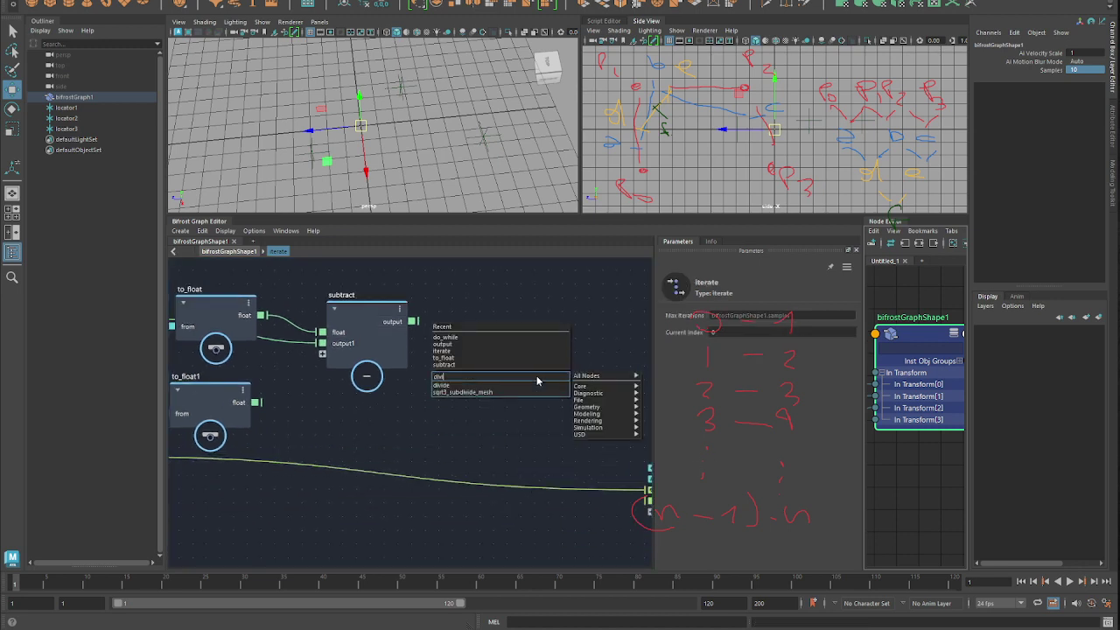
pyautogui.press('Return')
# Connect to_float1's output as divide's first input and subtract's output as its second
pyautogui.scroll(-1, 350, 401)
pyautogui.keyDown('alt'); pyautogui.moveTo(315, 393); pyautogui.dragTo(350, 400, button='middle'); pyautogui.keyUp('alt')
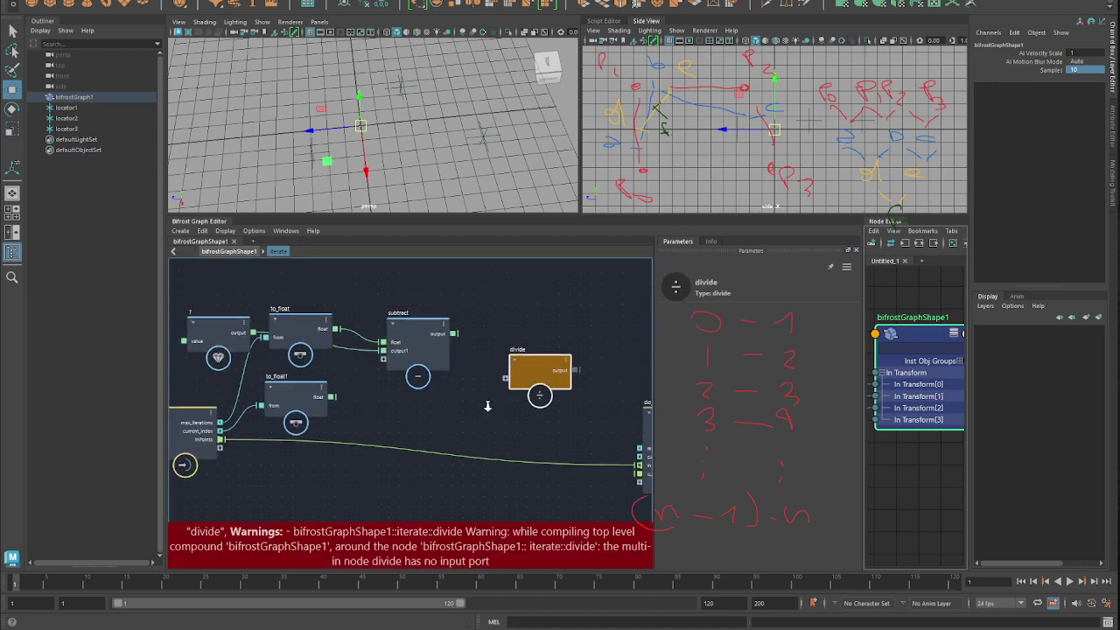
pyautogui.moveTo(332, 396); pyautogui.dragTo(504, 378)
pyautogui.moveTo(454, 333); pyautogui.dragTo(506, 387)
pyautogui.keyDown('alt'); pyautogui.moveTo(509, 432); pyautogui.dragTo(407, 425, button='middle'); pyautogui.keyUp('alt')
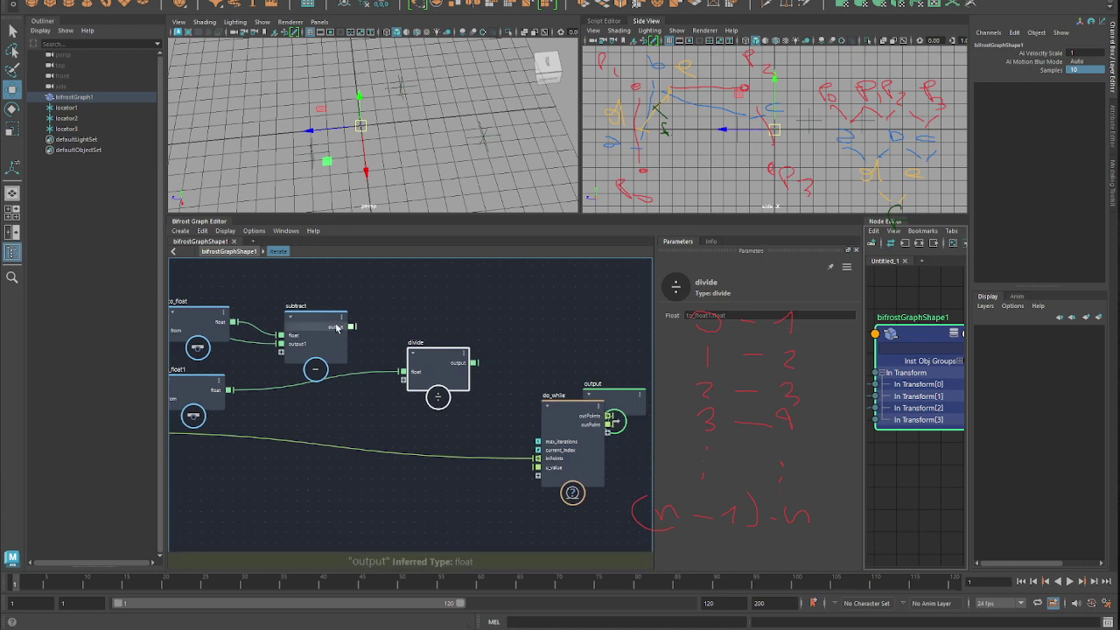
pyautogui.moveTo(353, 330); pyautogui.dragTo(454, 364)
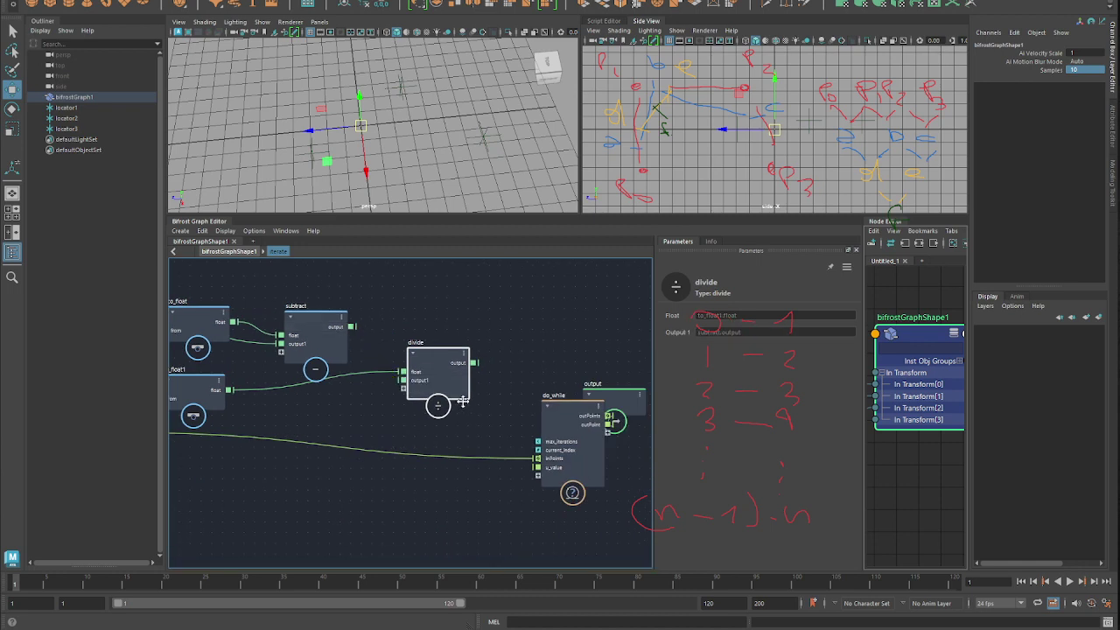
# Connect divide's output to do_while's u_value and space the do_while and output nodes apart
pyautogui.keyDown('alt'); pyautogui.moveTo(454, 363); pyautogui.dragTo(433, 366, button='middle'); pyautogui.keyUp('alt')
pyautogui.scroll(2, 433, 366)
pyautogui.click(590, 376)
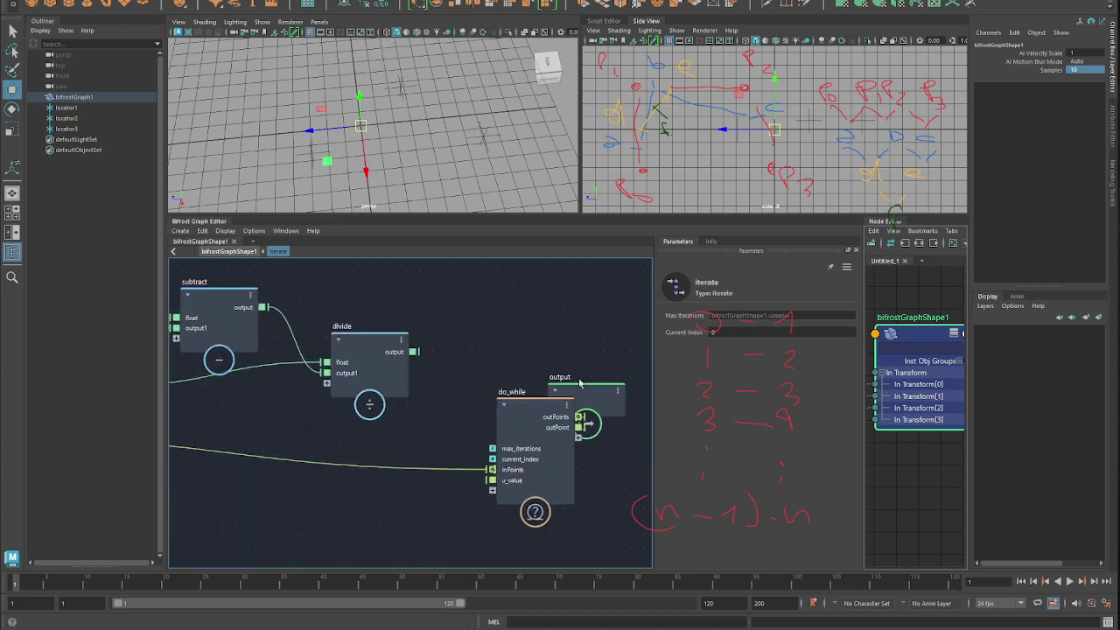
pyautogui.moveTo(579, 390); pyautogui.dragTo(713, 394)
pyautogui.keyDown('alt'); pyautogui.moveTo(488, 353); pyautogui.dragTo(411, 331, button='middle'); pyautogui.keyUp('alt')
pyautogui.moveTo(338, 330); pyautogui.dragTo(417, 447)
pyautogui.scroll(-1, 420, 420)
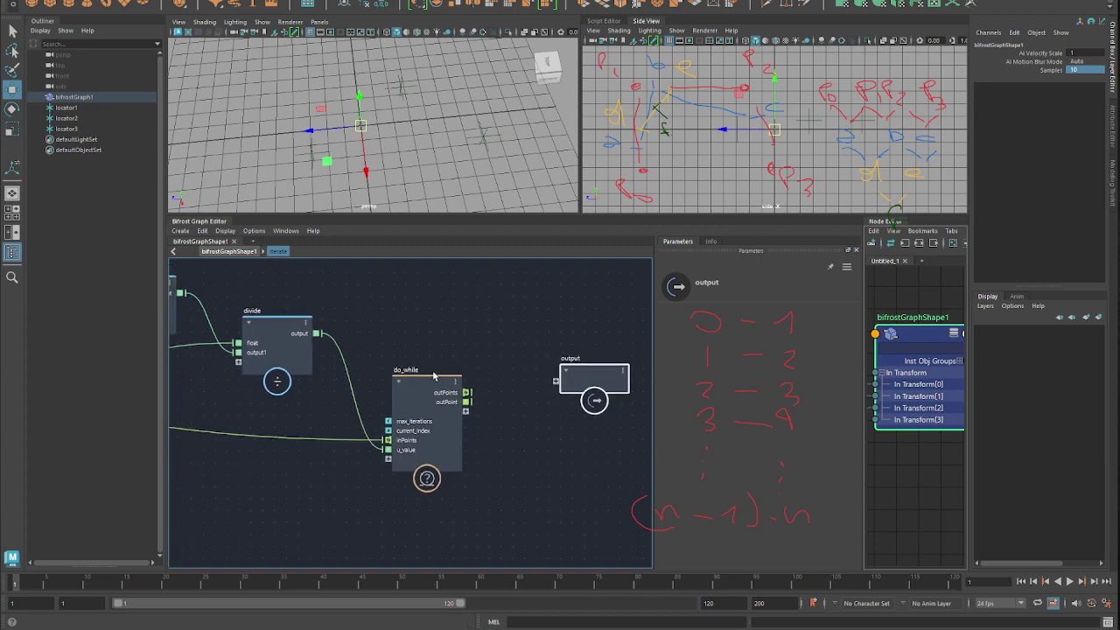
pyautogui.moveTo(439, 411); pyautogui.dragTo(459, 404)
pyautogui.keyDown('alt'); pyautogui.moveTo(318, 378); pyautogui.dragTo(341, 387, button='middle'); pyautogui.keyUp('alt')
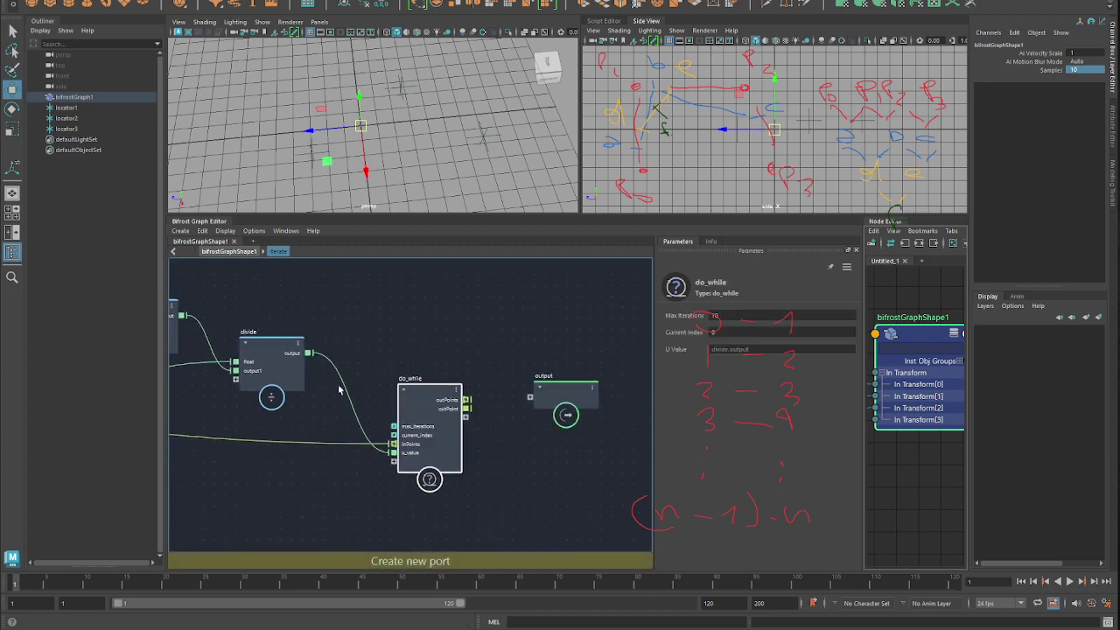
# Connect do_while's outPoint to the output node as a new port and set its iteration target to true
pyautogui.keyDown('alt'); pyautogui.moveTo(340, 388); pyautogui.dragTo(431, 378, button='right'); pyautogui.keyUp('alt')
pyautogui.keyDown('alt'); pyautogui.moveTo(485, 400); pyautogui.dragTo(403, 384, button='middle'); pyautogui.keyUp('alt')
pyautogui.keyDown('alt'); pyautogui.moveTo(404, 384); pyautogui.dragTo(430, 365, button='right'); pyautogui.keyUp('alt')
pyautogui.moveTo(440, 369); pyautogui.dragTo(527, 375)
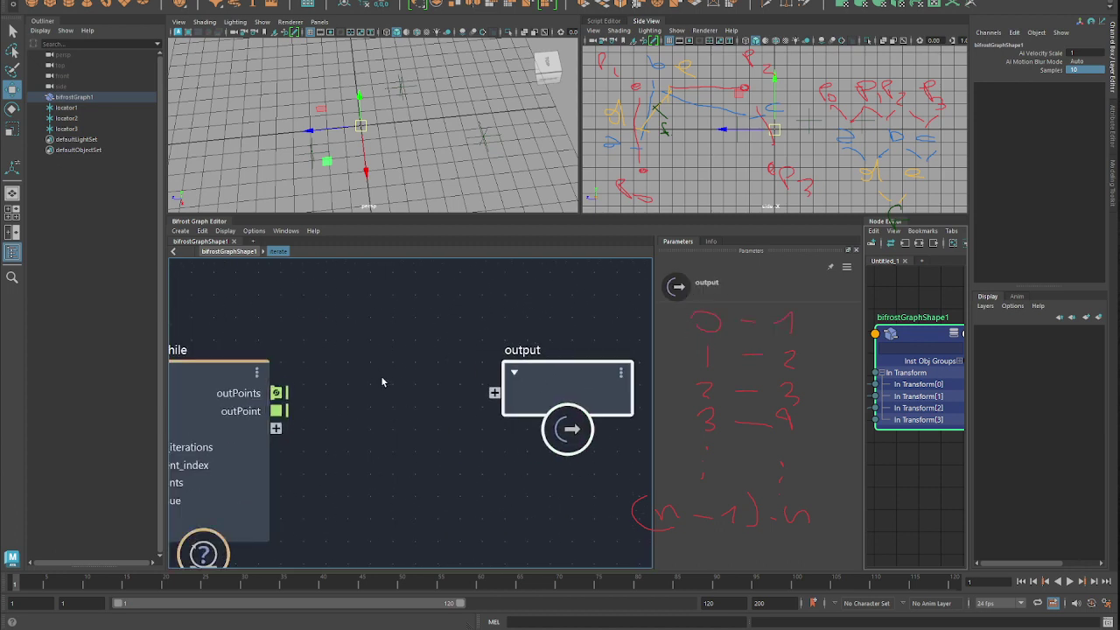
pyautogui.keyDown('alt'); pyautogui.moveTo(382, 382); pyautogui.dragTo(371, 376, button='middle'); pyautogui.keyUp('alt')
pyautogui.keyDown('alt'); pyautogui.moveTo(371, 376); pyautogui.dragTo(363, 370, button='right'); pyautogui.keyUp('alt')
pyautogui.moveTo(274, 404); pyautogui.dragTo(520, 400)
pyautogui.rightClick(503, 389)
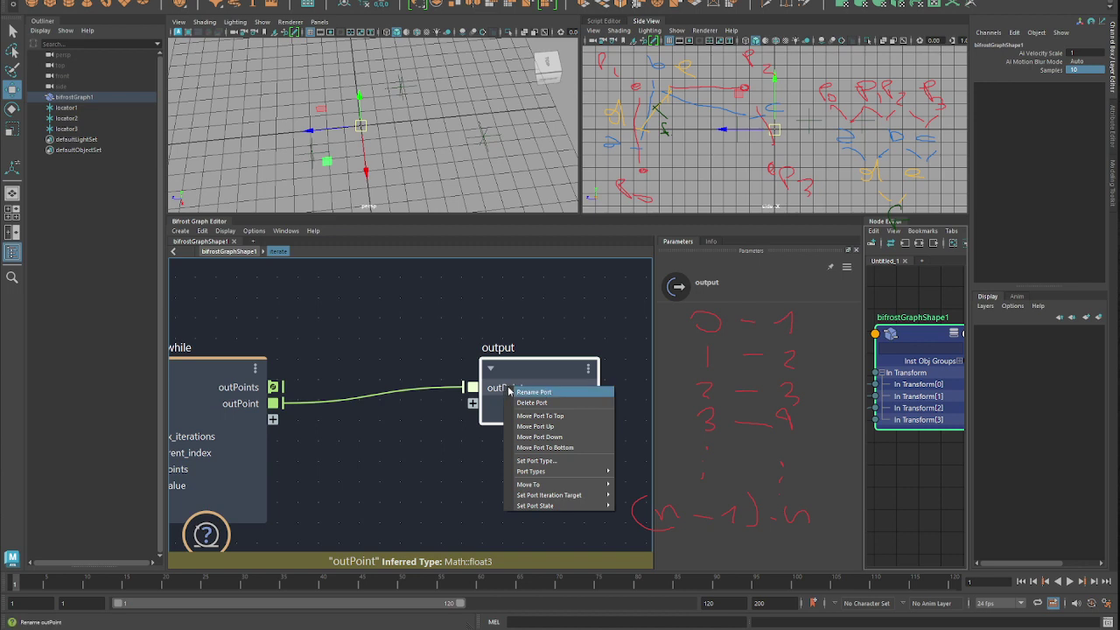
pyautogui.moveTo(553, 496)
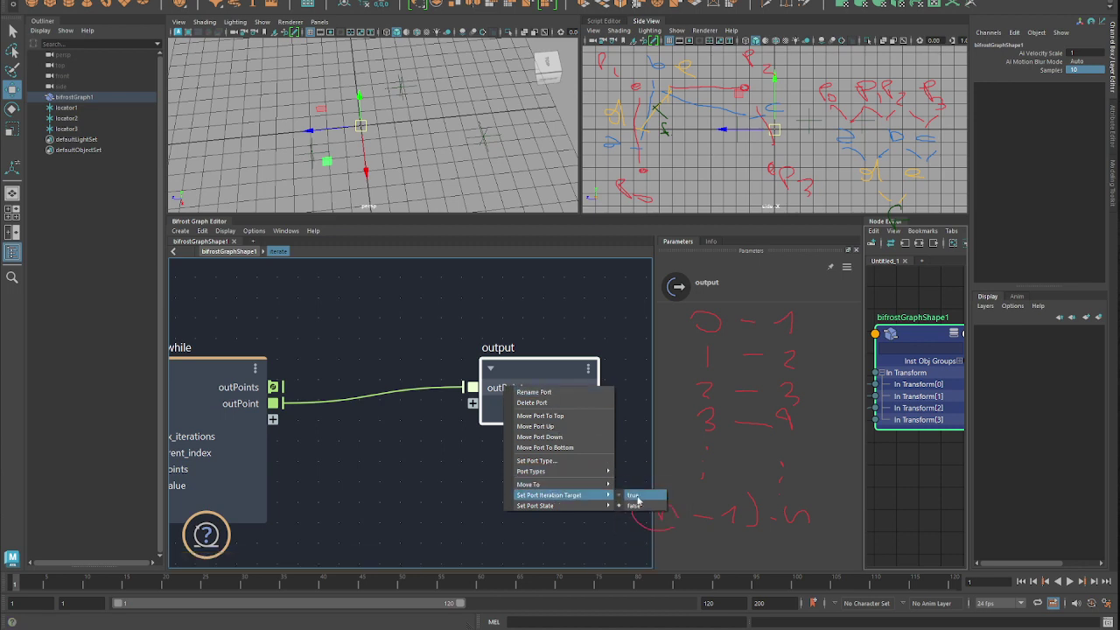
pyautogui.click(635, 498)
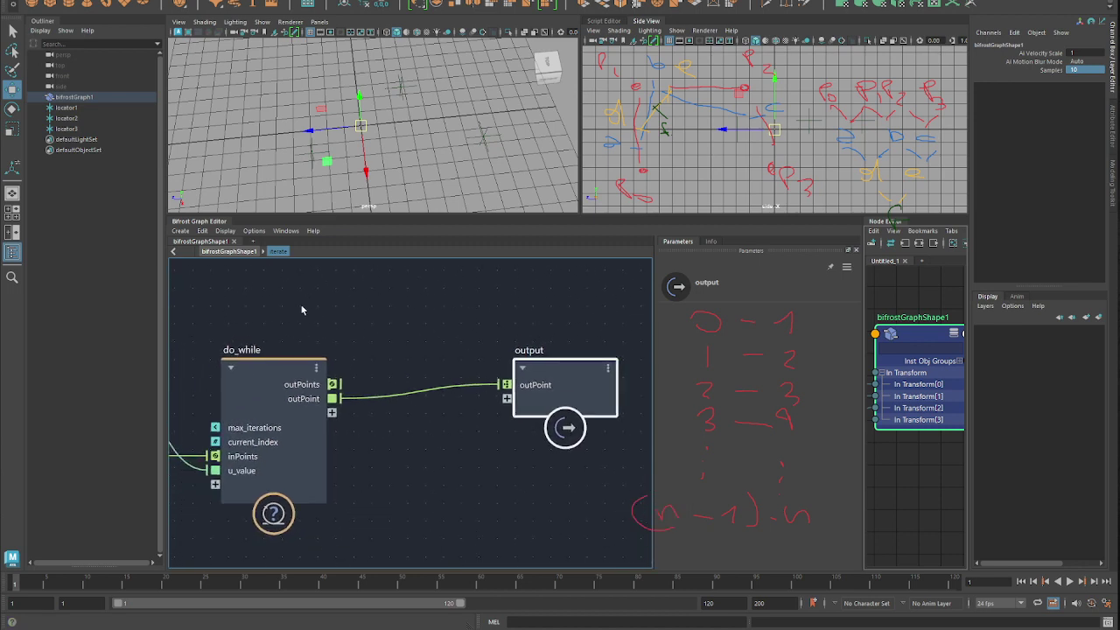
# Return to the top-level bifrostGraphShape1 graph and delete the unconnected clamp node
pyautogui.click(230, 252)
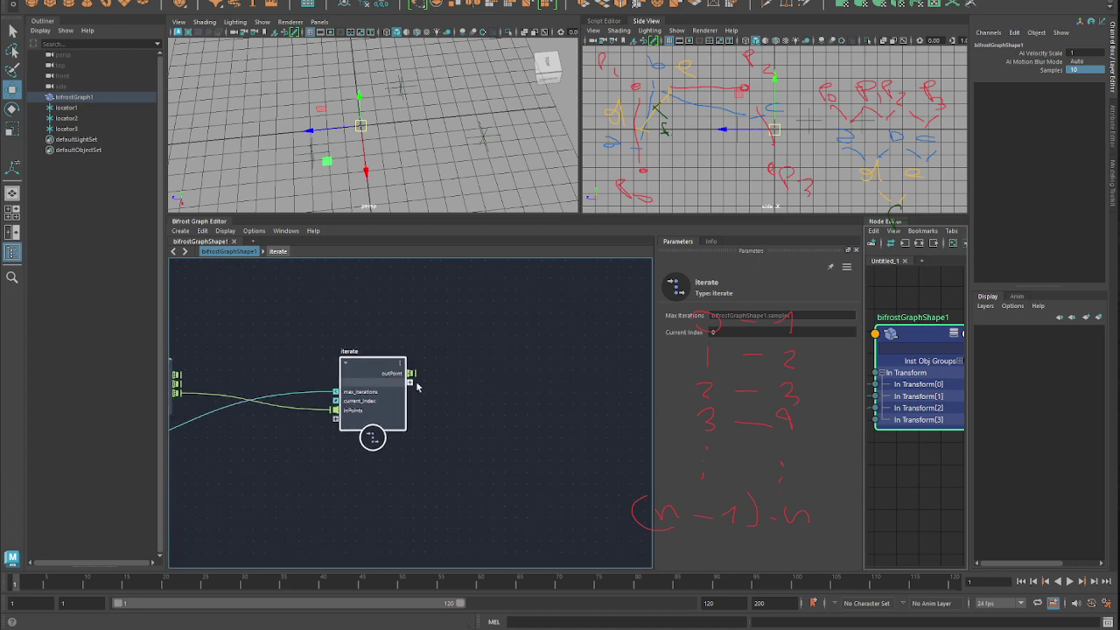
pyautogui.keyDown('alt'); pyautogui.moveTo(461, 375); pyautogui.dragTo(606, 381, button='middle'); pyautogui.keyUp('alt')
pyautogui.scroll(-1, 340, 359)
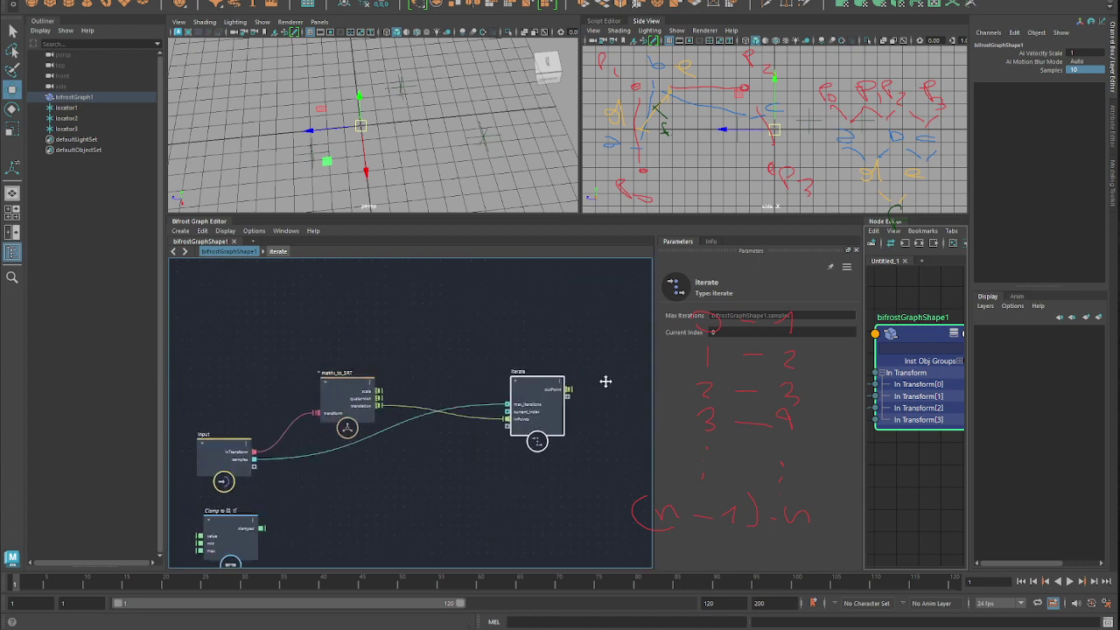
pyautogui.scroll(-3, 603, 376)
pyautogui.moveTo(293, 331); pyautogui.dragTo(653, 392)
pyautogui.scroll(2, 357, 474)
pyautogui.keyDown('alt'); pyautogui.moveTo(481, 492); pyautogui.dragTo(432, 472, button='middle'); pyautogui.keyUp('alt')
pyautogui.click(356, 473)
pyautogui.click(285, 454)
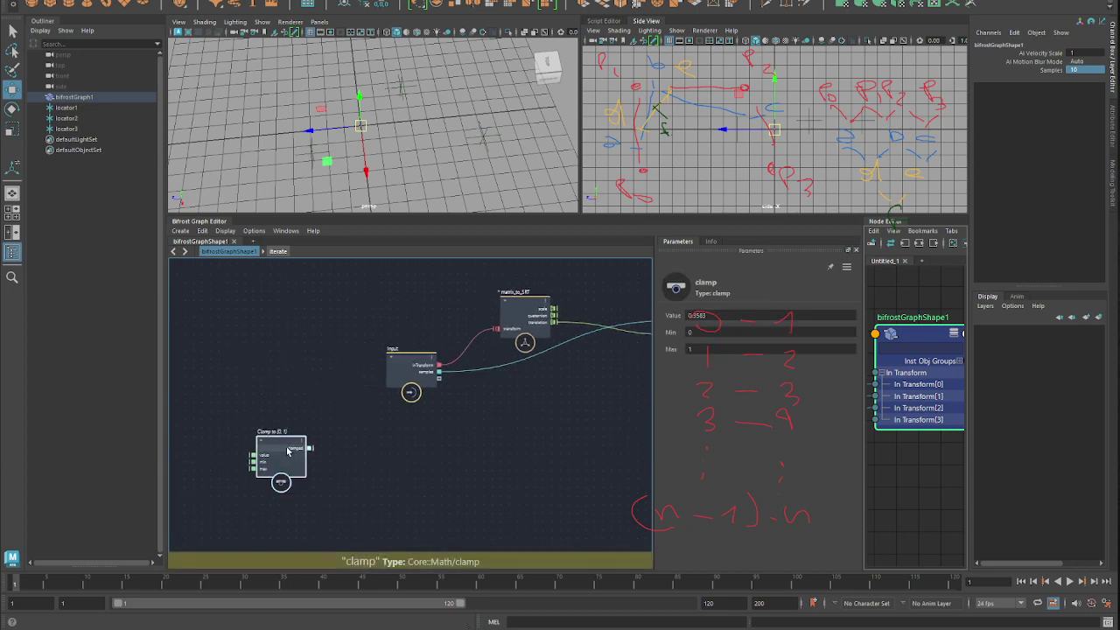
pyautogui.press('Delete')
# Connect iterate's outPoint to the point_position inputs of construct_points and construct_strands
pyautogui.keyDown('alt'); pyautogui.moveTo(645, 385); pyautogui.dragTo(406, 460, button='middle'); pyautogui.keyUp('alt')
pyautogui.scroll(2, 445, 435)
pyautogui.keyDown('alt'); pyautogui.moveTo(409, 365); pyautogui.dragTo(352, 426, button='middle'); pyautogui.keyUp('alt')
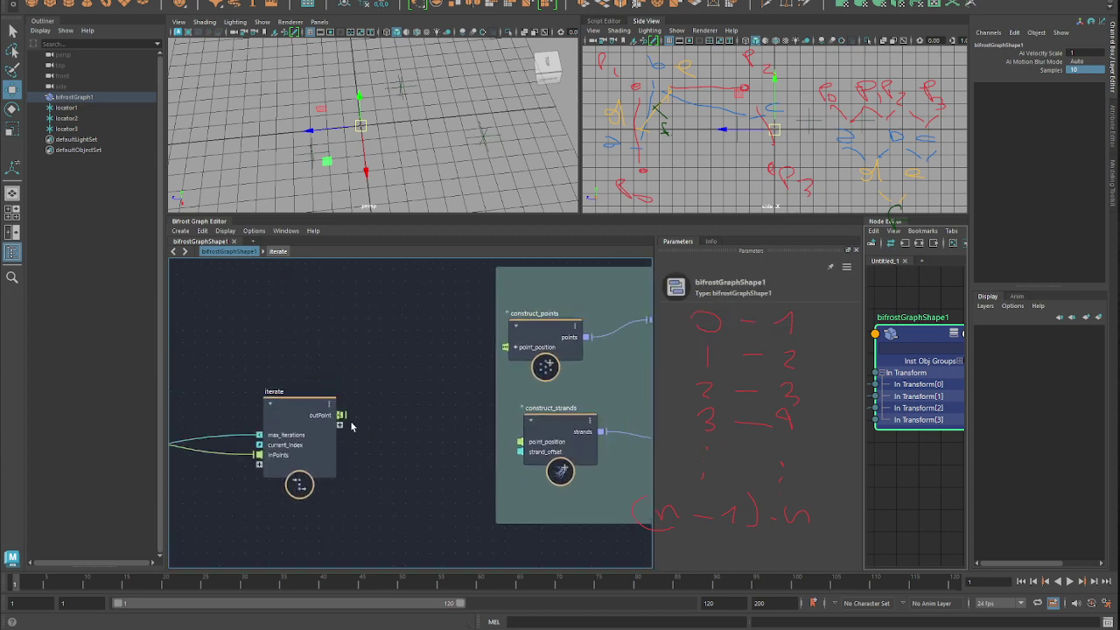
pyautogui.moveTo(495, 350); pyautogui.dragTo(506, 348)
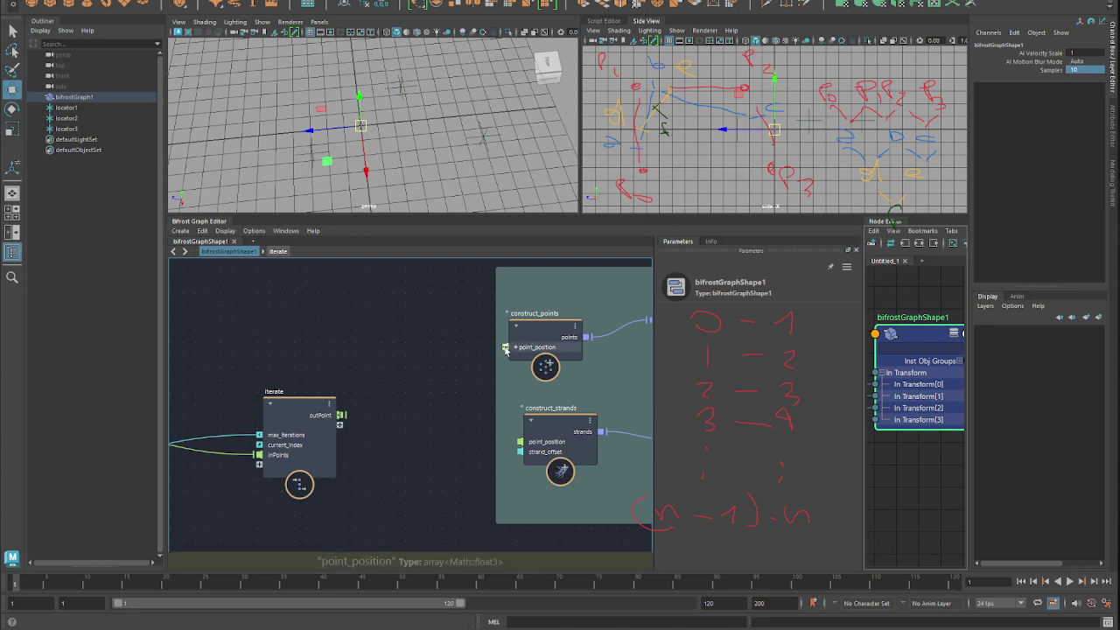
pyautogui.moveTo(339, 418); pyautogui.dragTo(514, 348)
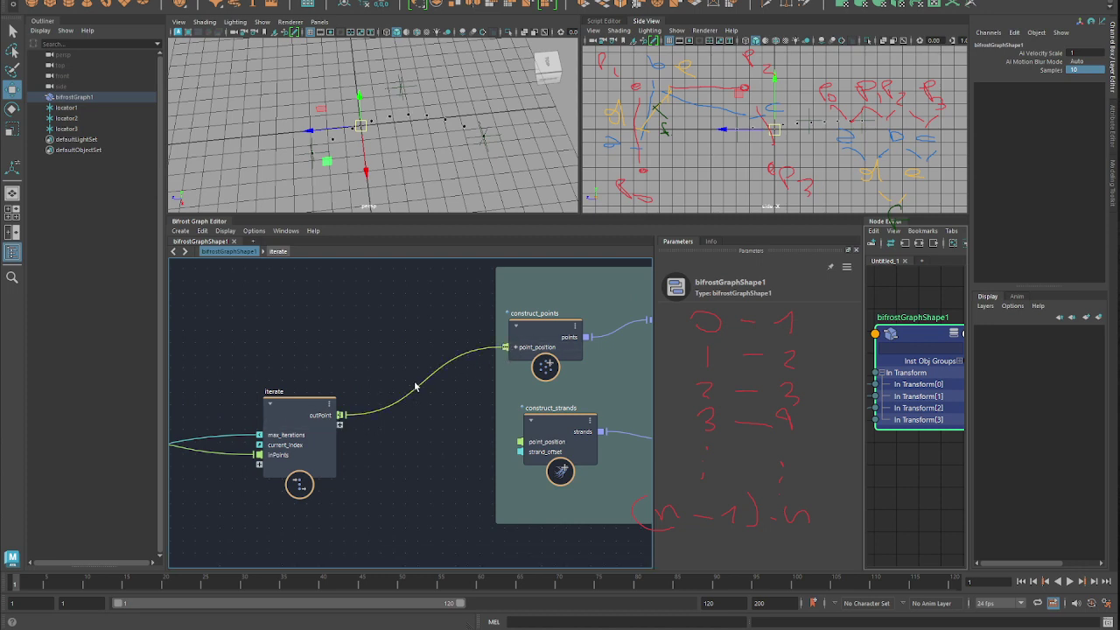
pyautogui.moveTo(341, 414); pyautogui.dragTo(520, 442)
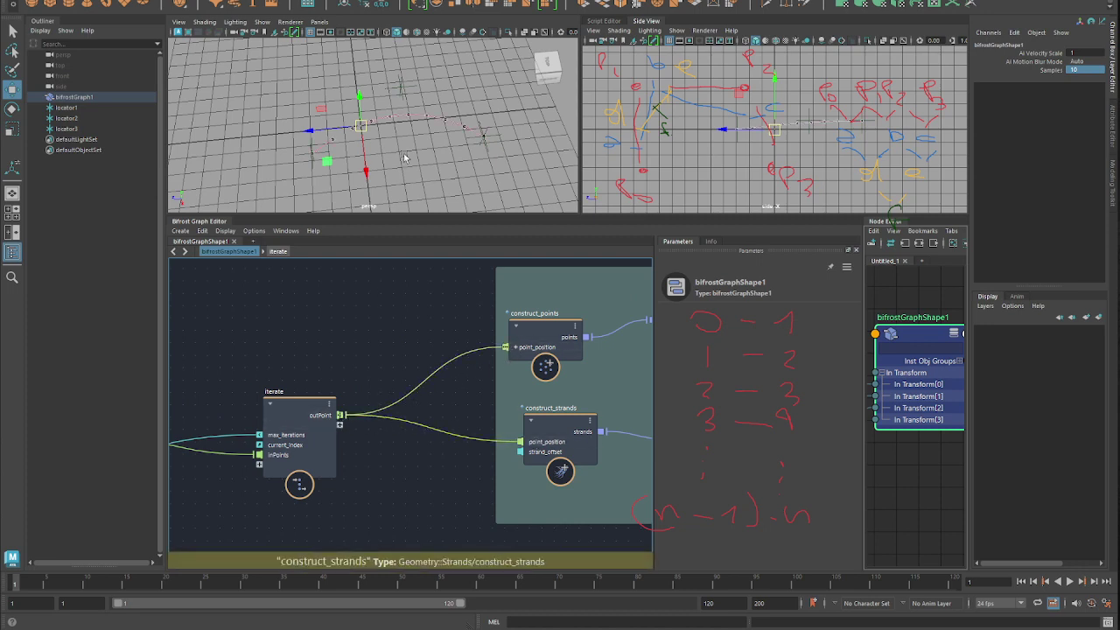
# Reposition locator2 in the perspective view to bend the curve, and undo a trial move of locator3
pyautogui.click(404, 154)
pyautogui.click(393, 92)
pyautogui.moveTo(403, 89); pyautogui.dragTo(380, 70)
pyautogui.click(490, 136)
pyautogui.moveTo(486, 138)
pyautogui.mouseDown()
pyautogui.moveTo(463, 109)
pyautogui.moveTo(475, 119)
pyautogui.mouseUp()
pyautogui.hotkey('ctrl', 'z')
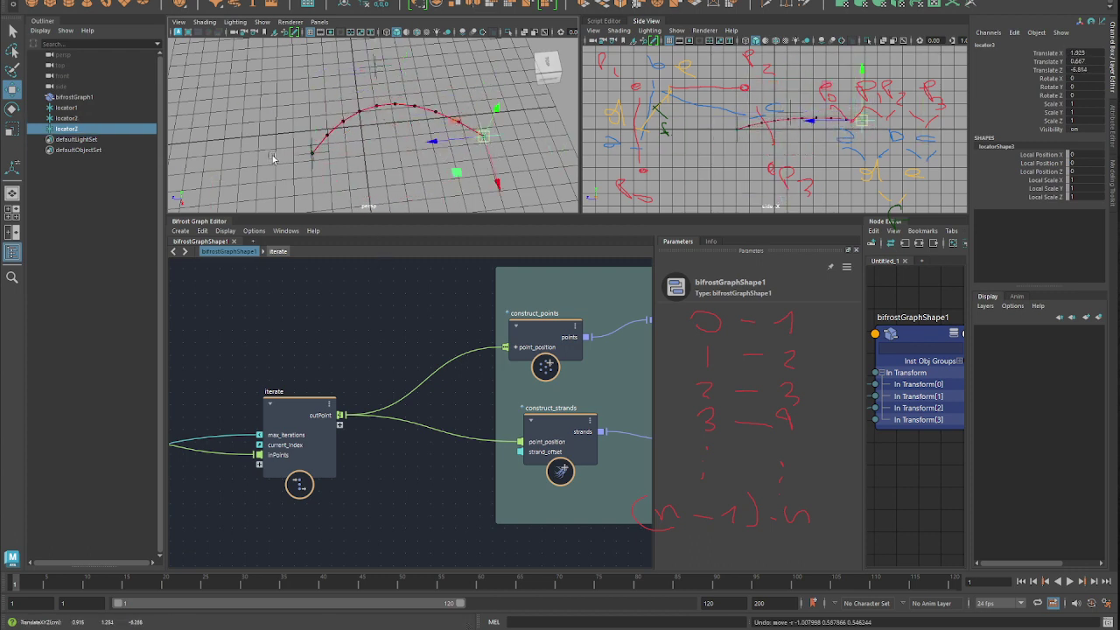
# Duplicate locator3 and connect the copy to bifrostGraphShape1's In Transform[3] in the Node Editor
pyautogui.hotkey('ctrl', 'd')
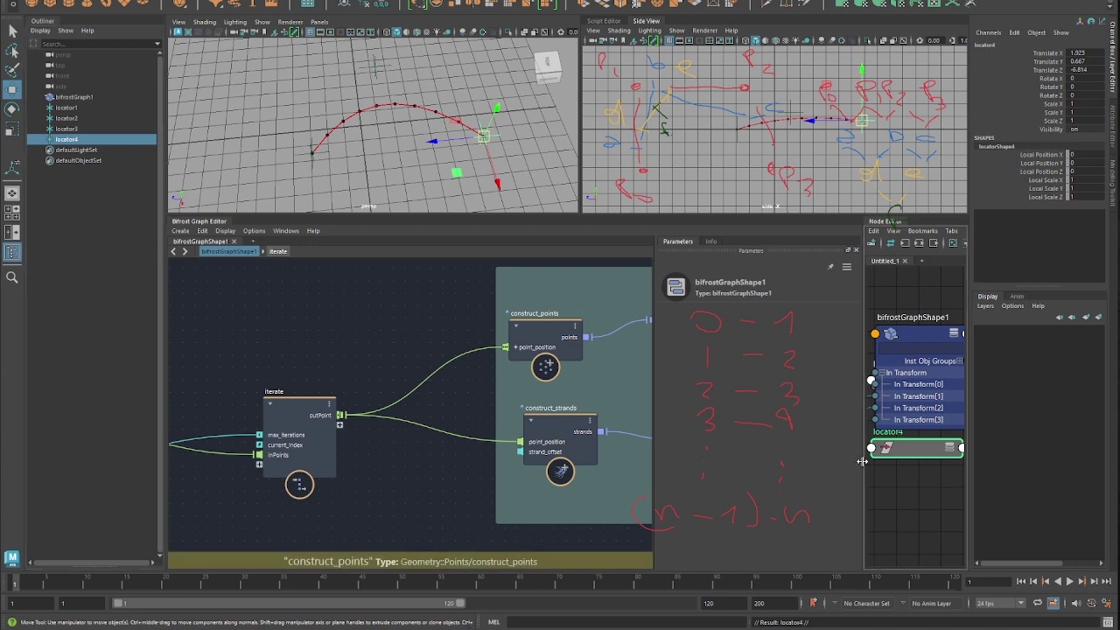
pyautogui.moveTo(863, 461); pyautogui.dragTo(691, 455)
pyautogui.moveTo(765, 390); pyautogui.dragTo(943, 398)
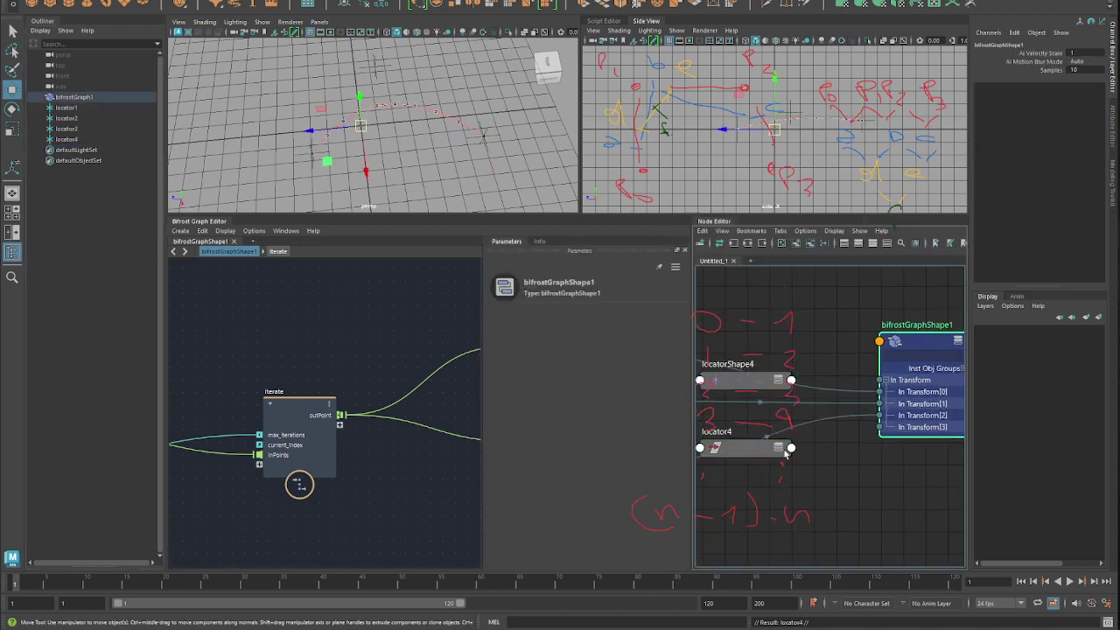
pyautogui.click(791, 448)
pyautogui.click(869, 615)
pyautogui.click(881, 428)
# Reposition locator4, locator3 and locator2 in the perspective view to bend the curve into an S shape
pyautogui.keyDown('alt'); pyautogui.moveTo(515, 179); pyautogui.dragTo(454, 185, button='middle'); pyautogui.keyUp('alt')
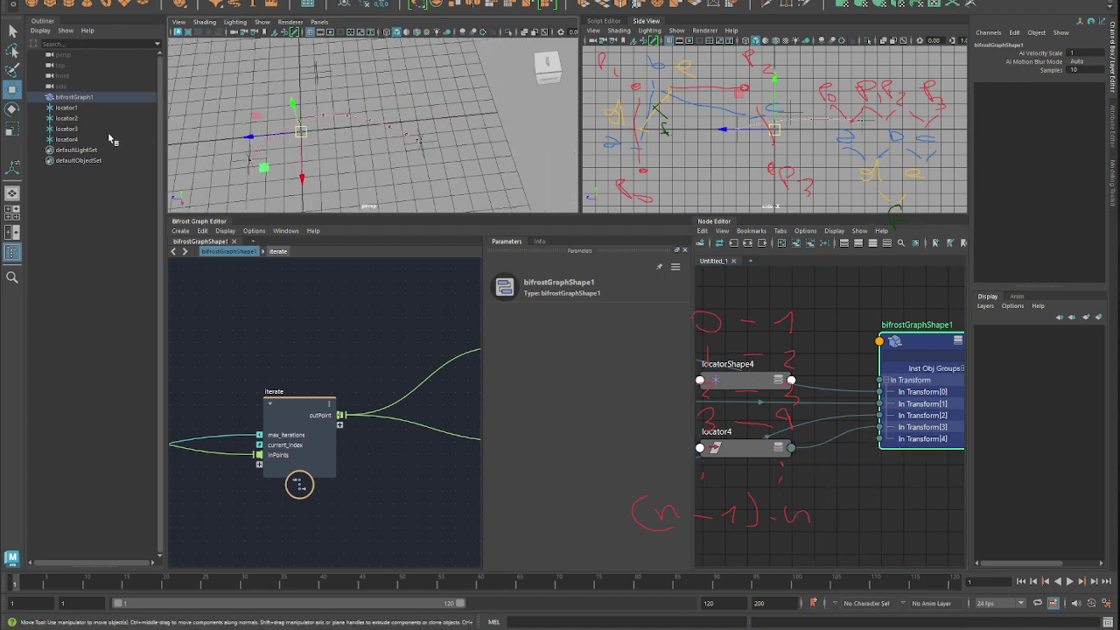
pyautogui.click(110, 139)
pyautogui.moveTo(469, 104)
pyautogui.mouseDown()
pyautogui.moveTo(385, 180)
pyautogui.moveTo(460, 107)
pyautogui.mouseUp()
pyautogui.hotkey('ctrl', 'z')
pyautogui.moveTo(386, 129); pyautogui.dragTo(417, 187)
pyautogui.moveTo(312, 56); pyautogui.dragTo(276, 49)
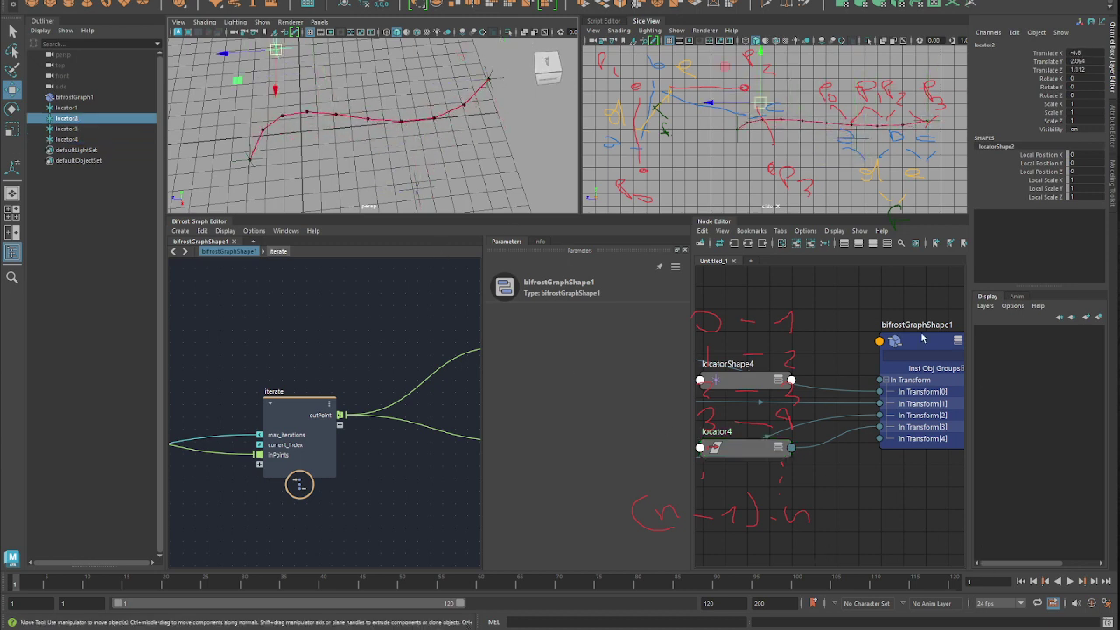
pyautogui.moveTo(404, 139)
pyautogui.keyDown('alt'); pyautogui.mouseDown()
pyautogui.moveTo(455, 149)
pyautogui.moveTo(423, 144)
pyautogui.mouseUp(); pyautogui.keyUp('alt')
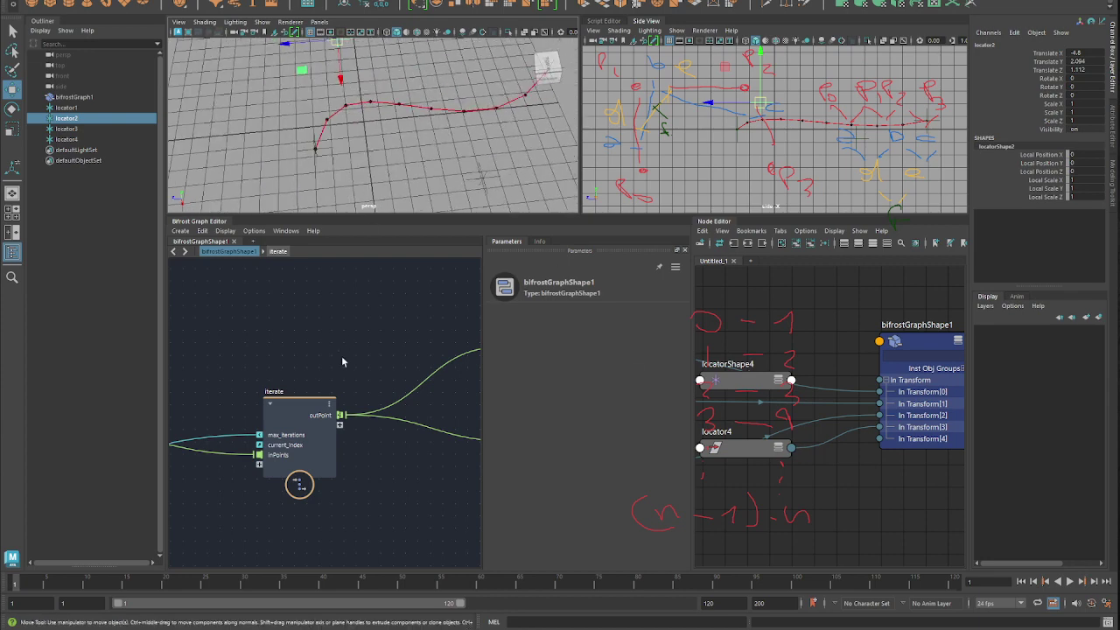
# Set the Samples attribute of bifrostGraphShape1 to 20
pyautogui.keyDown('alt'); pyautogui.moveTo(188, 355); pyautogui.dragTo(319, 338, button='middle'); pyautogui.keyUp('alt')
pyautogui.keyDown('alt'); pyautogui.moveTo(323, 335); pyautogui.dragTo(285, 328, button='right'); pyautogui.keyUp('alt')
pyautogui.keyDown('alt'); pyautogui.moveTo(285, 328); pyautogui.dragTo(320, 310, button='middle'); pyautogui.keyUp('alt')
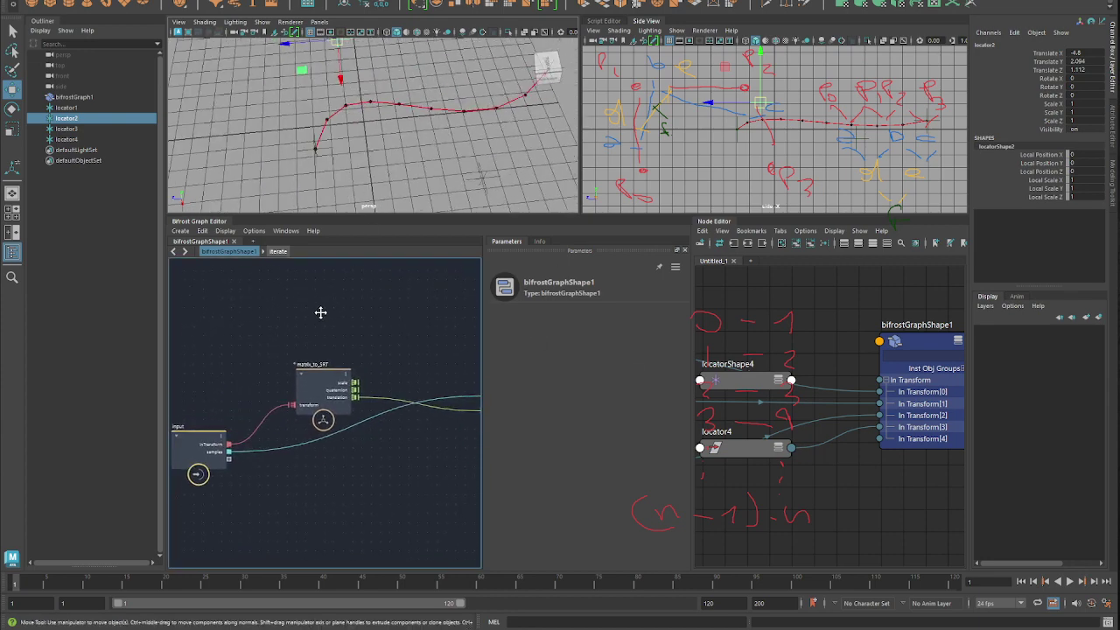
pyautogui.click(220, 434)
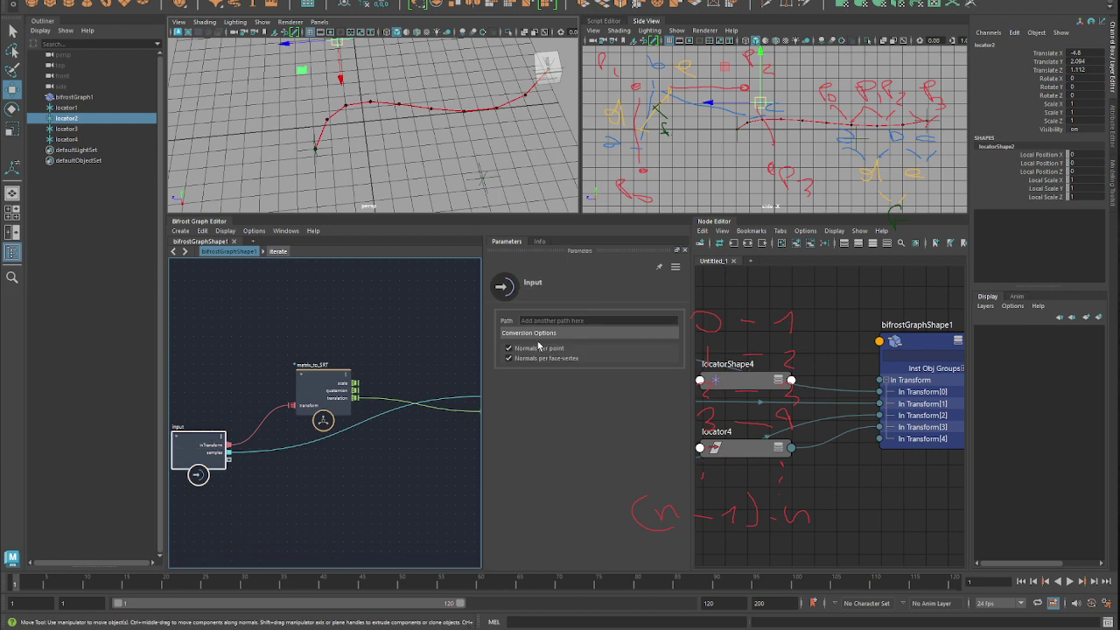
pyautogui.click(925, 338)
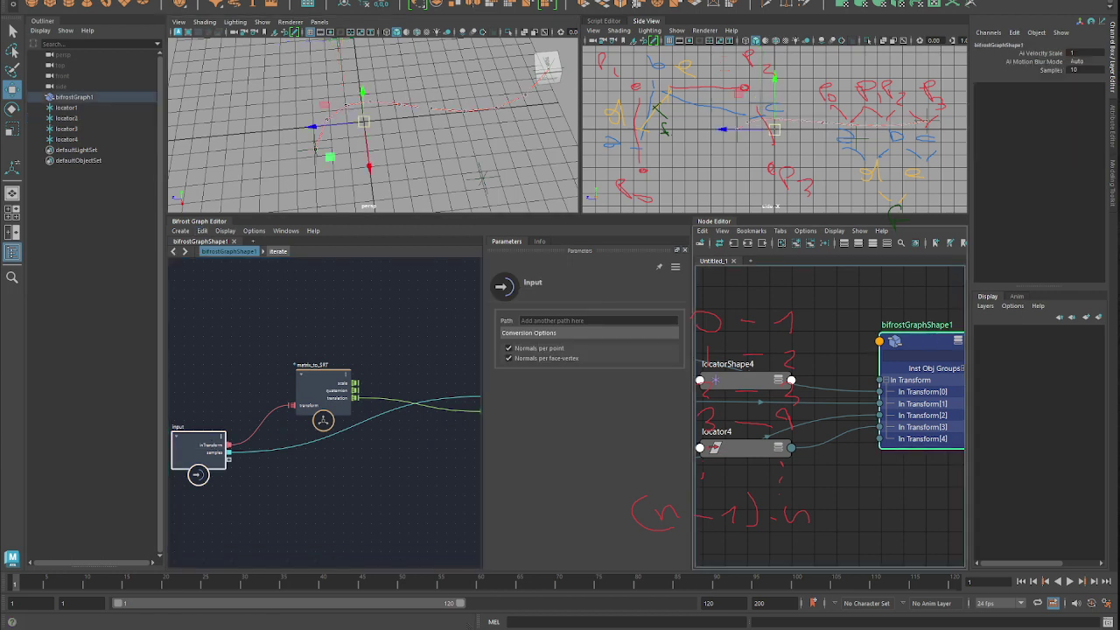
pyautogui.click(1073, 70)
pyautogui.write('20')
pyautogui.press('Return')
pyautogui.click(481, 144)
# Widen the Bifrost graph area and open the iterate compound
pyautogui.keyDown('alt'); pyautogui.moveTo(335, 287); pyautogui.dragTo(172, 290, button='middle'); pyautogui.keyUp('alt')
pyautogui.moveTo(697, 302); pyautogui.dragTo(803, 302)
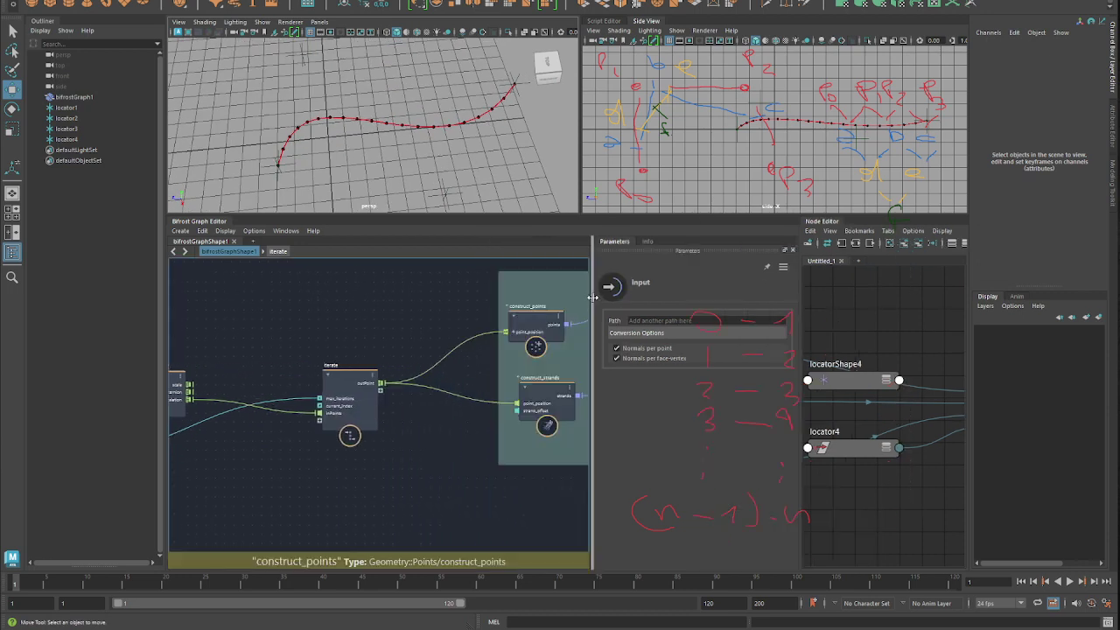
pyautogui.moveTo(595, 302); pyautogui.dragTo(683, 302)
pyautogui.scroll(3, 550, 310)
pyautogui.click(410, 396)
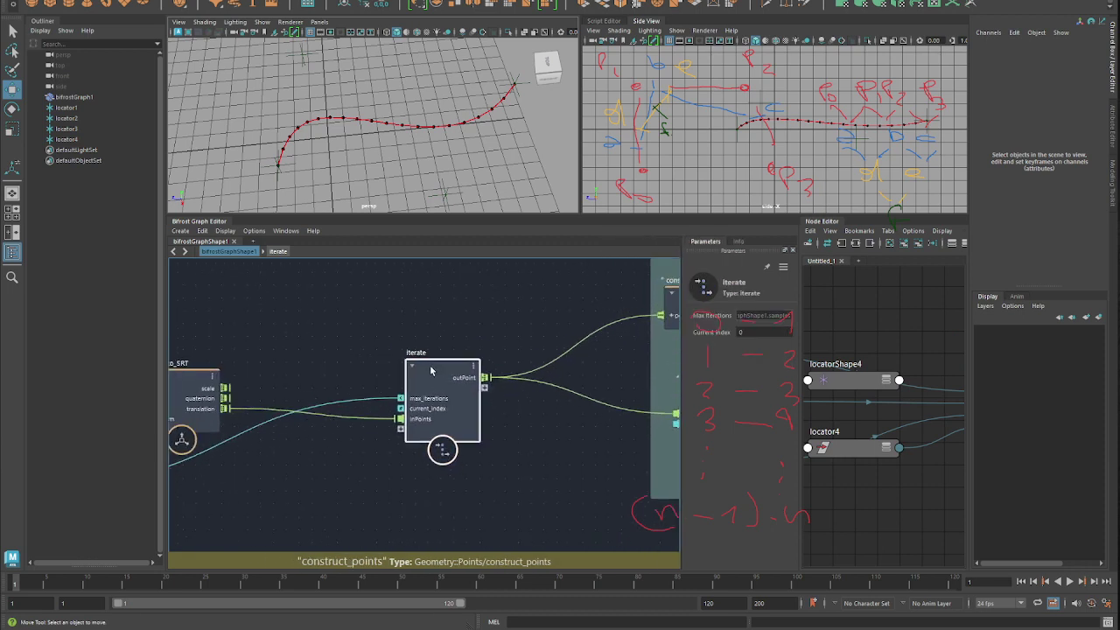
pyautogui.doubleClick(411, 398)
pyautogui.scroll(-5, 319, 398)
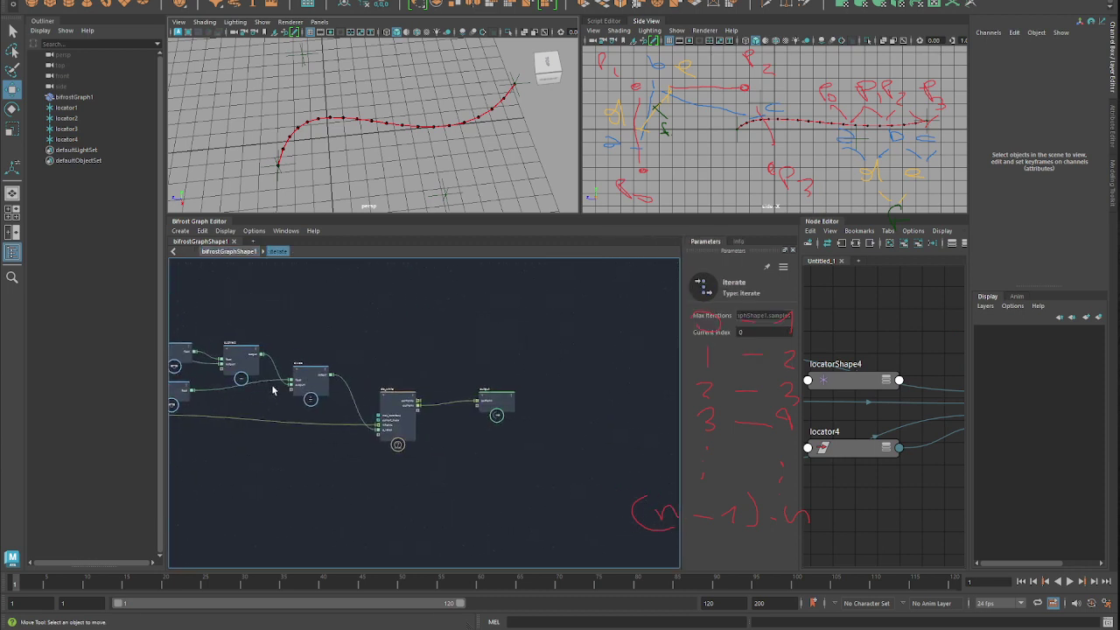
pyautogui.hotkey('shift', 'F9')
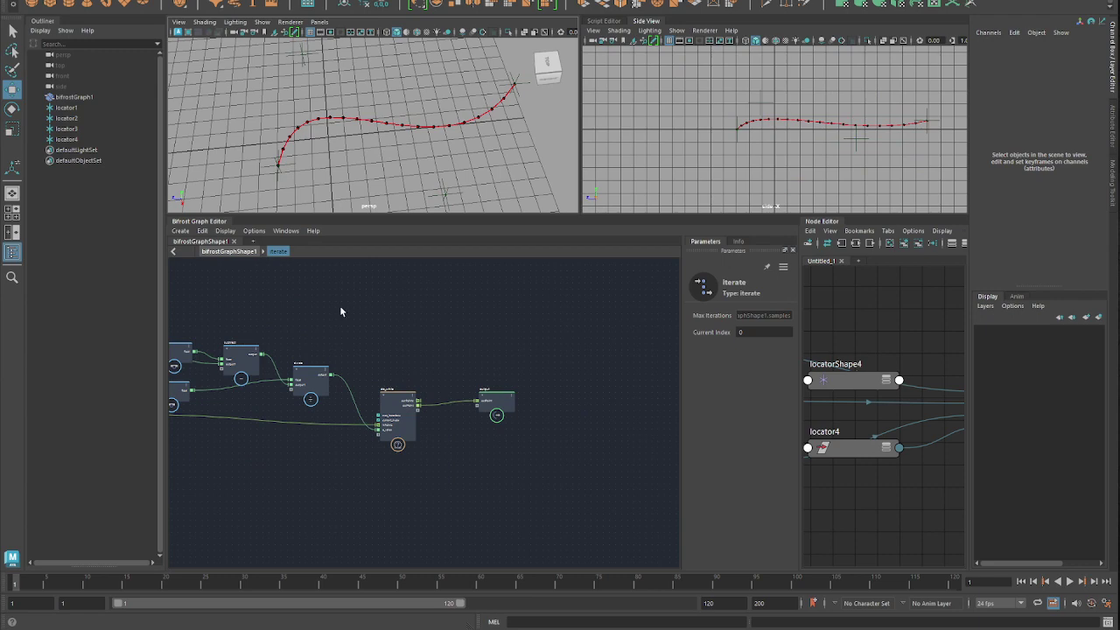
# Add a subtract node between do_while and output, and connect do_while's outPoint to its first input
pyautogui.scroll(5, 430, 350)
pyautogui.click(507, 322)
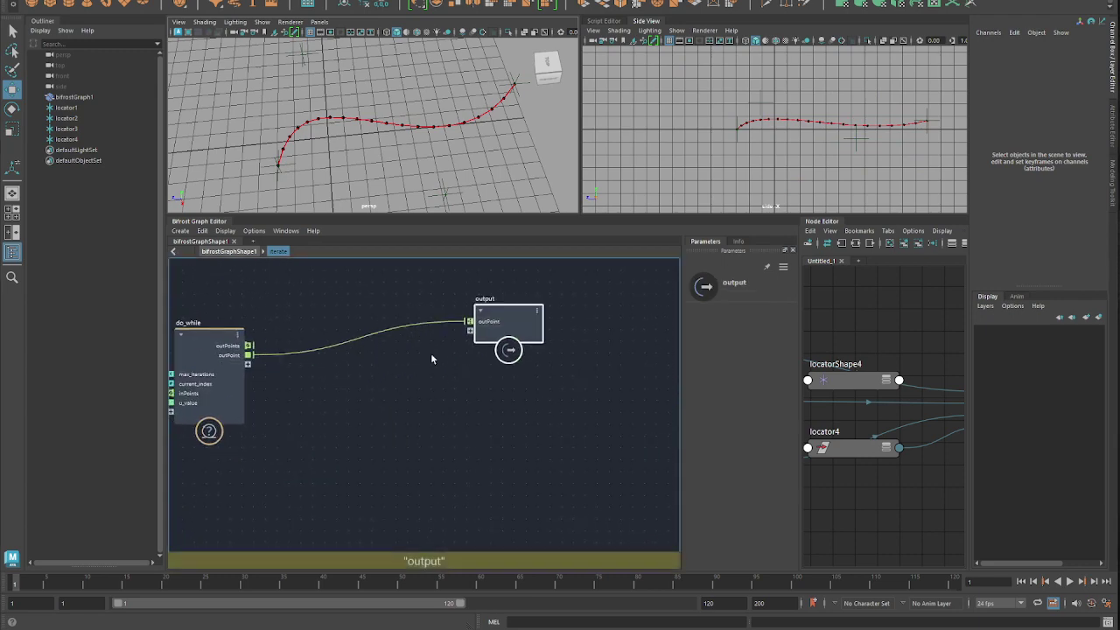
pyautogui.moveTo(389, 388); pyautogui.dragTo(460, 377, button='middle')
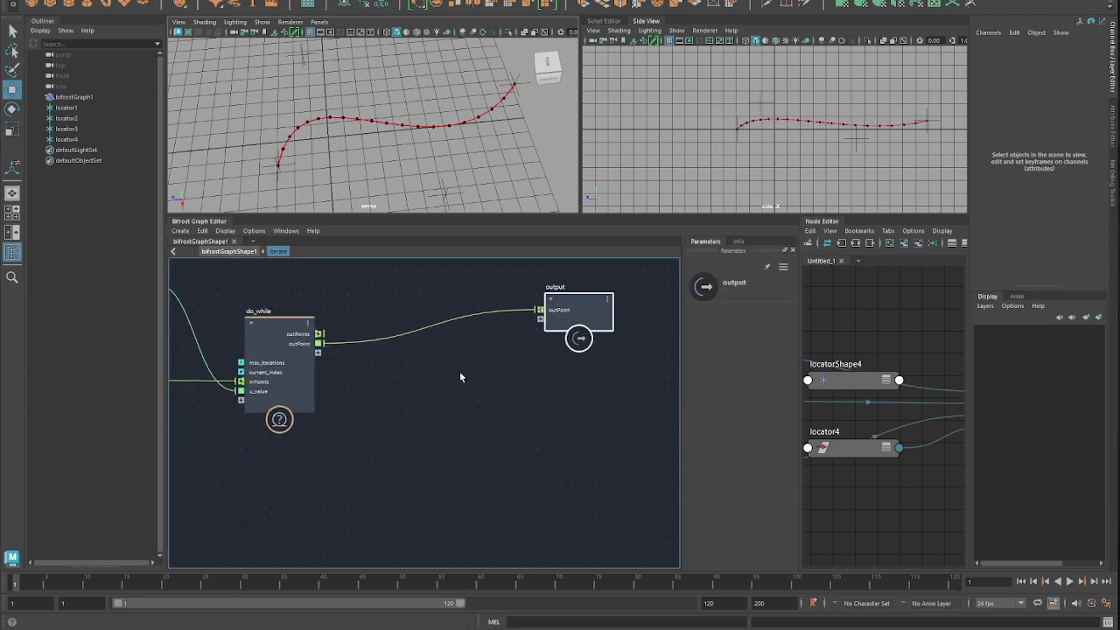
pyautogui.click(461, 377)
pyautogui.press('Tab')
pyautogui.write('sub')
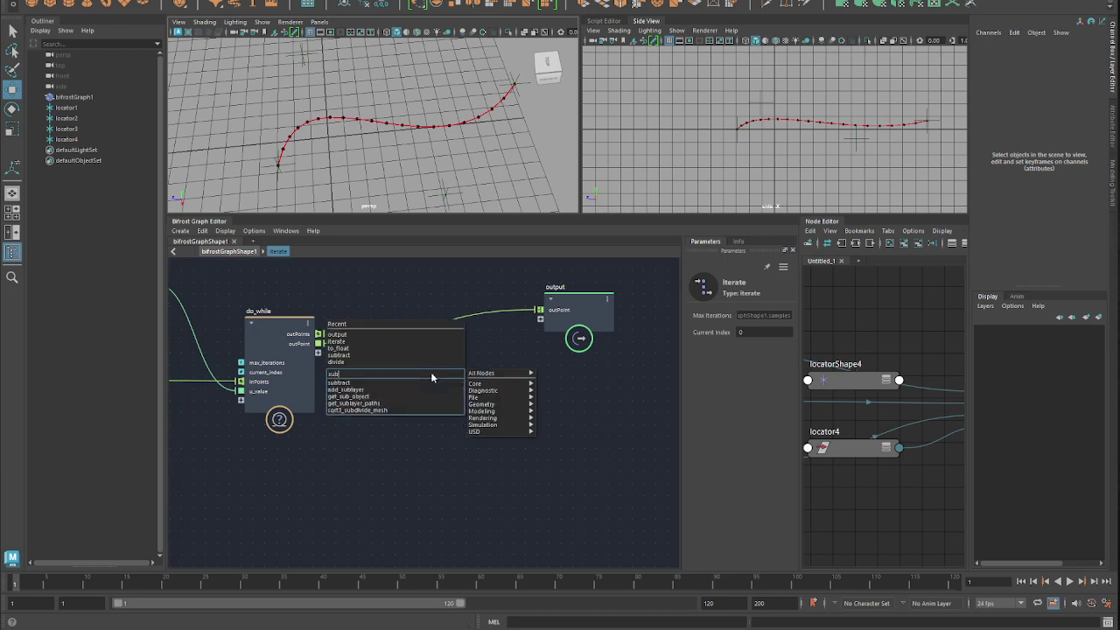
pyautogui.press('Return')
pyautogui.scroll(2, 362, 342)
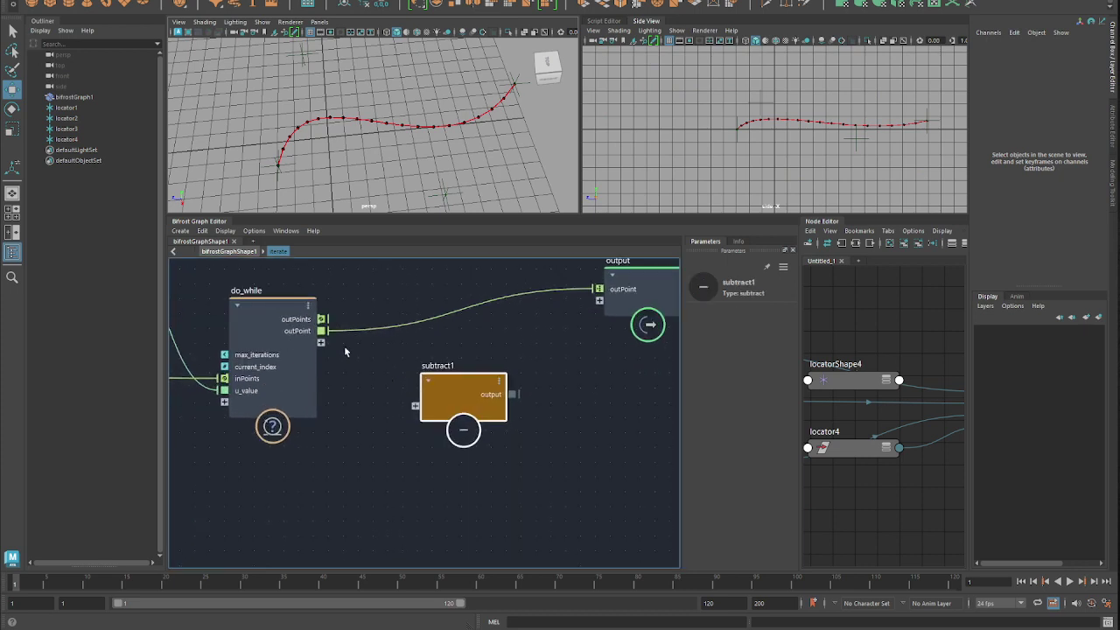
pyautogui.moveTo(321, 331); pyautogui.dragTo(417, 405)
# Connect do_while's outPoint to the output node as a second port and rename that port actPos
pyautogui.moveTo(393, 448); pyautogui.dragTo(276, 485, button='middle')
pyautogui.scroll(-1, 381, 404)
pyautogui.moveTo(507, 317); pyautogui.dragTo(565, 313)
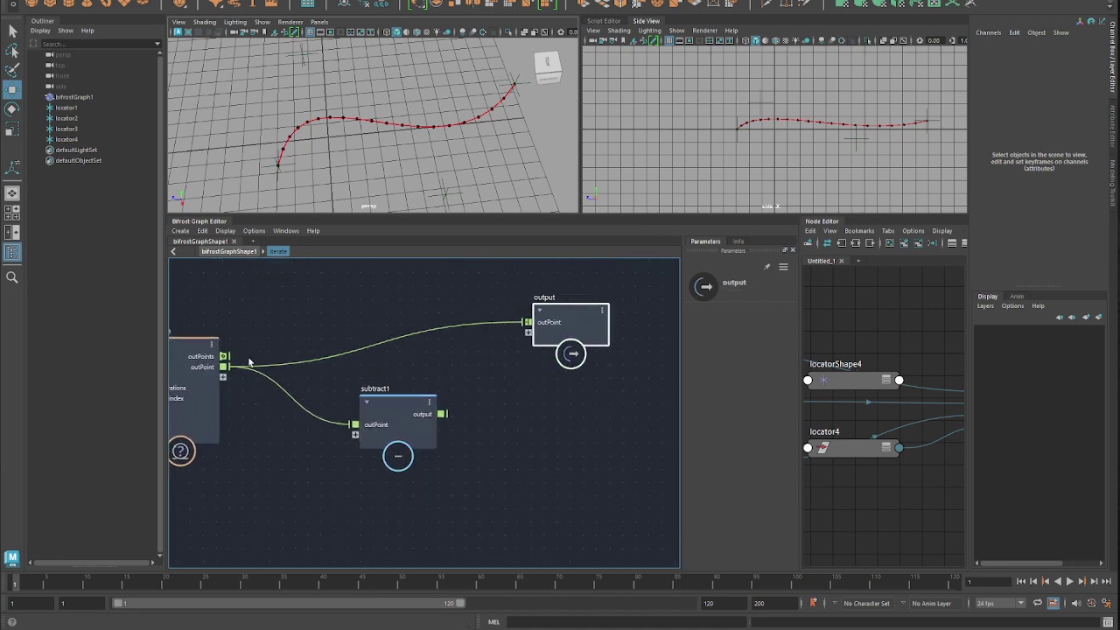
pyautogui.moveTo(390, 356); pyautogui.dragTo(527, 332)
pyautogui.rightClick(560, 332)
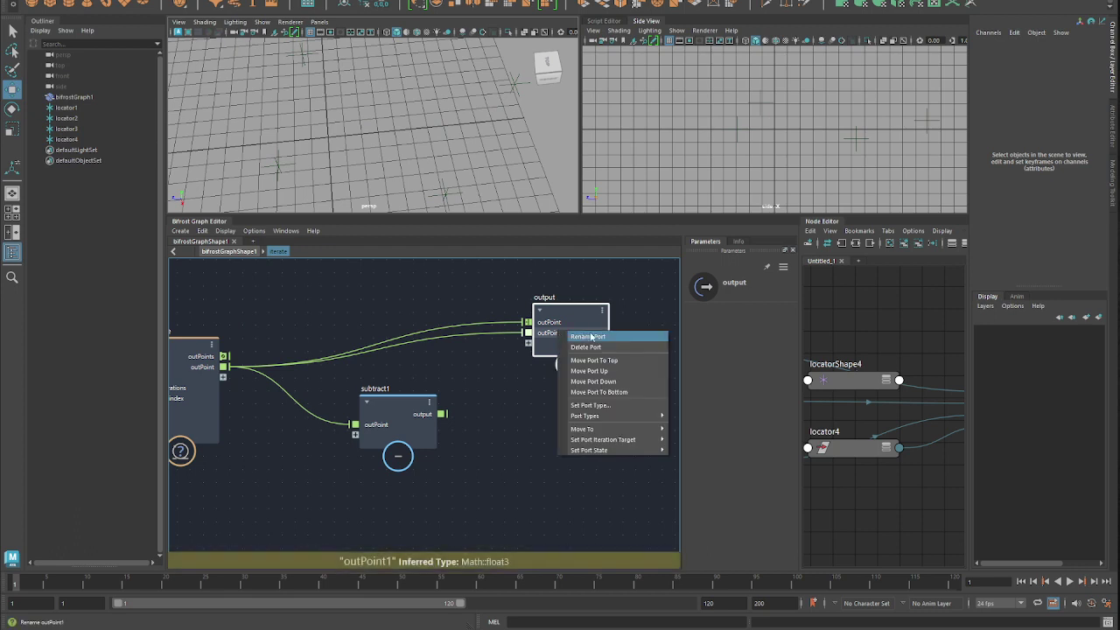
pyautogui.click(591, 337)
pyautogui.write('act')
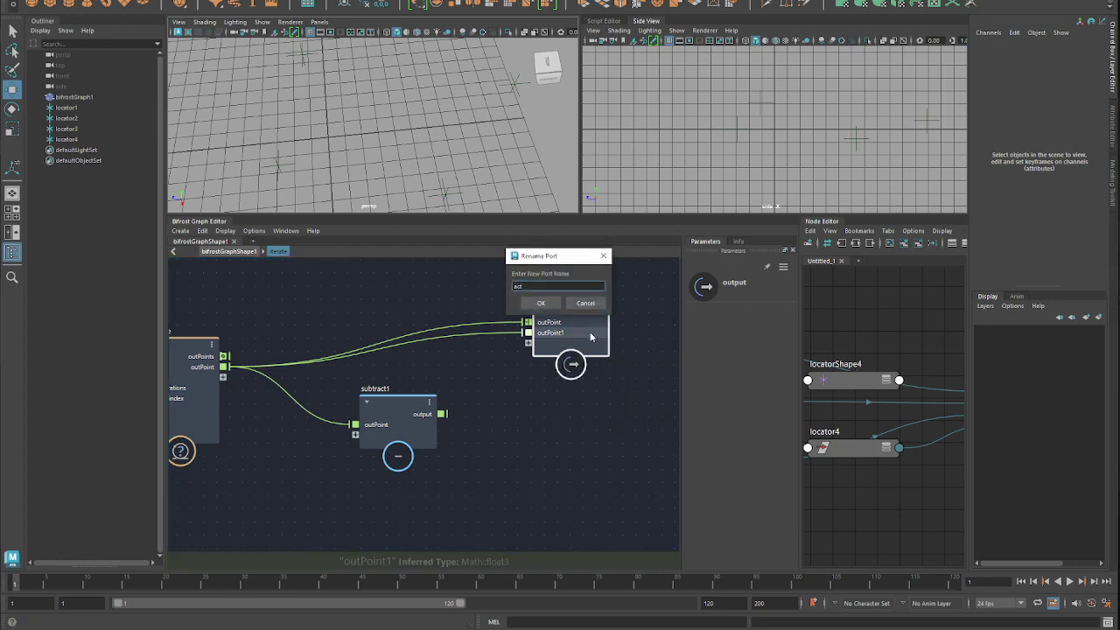
pyautogui.write('Pos')
pyautogui.press('Return')
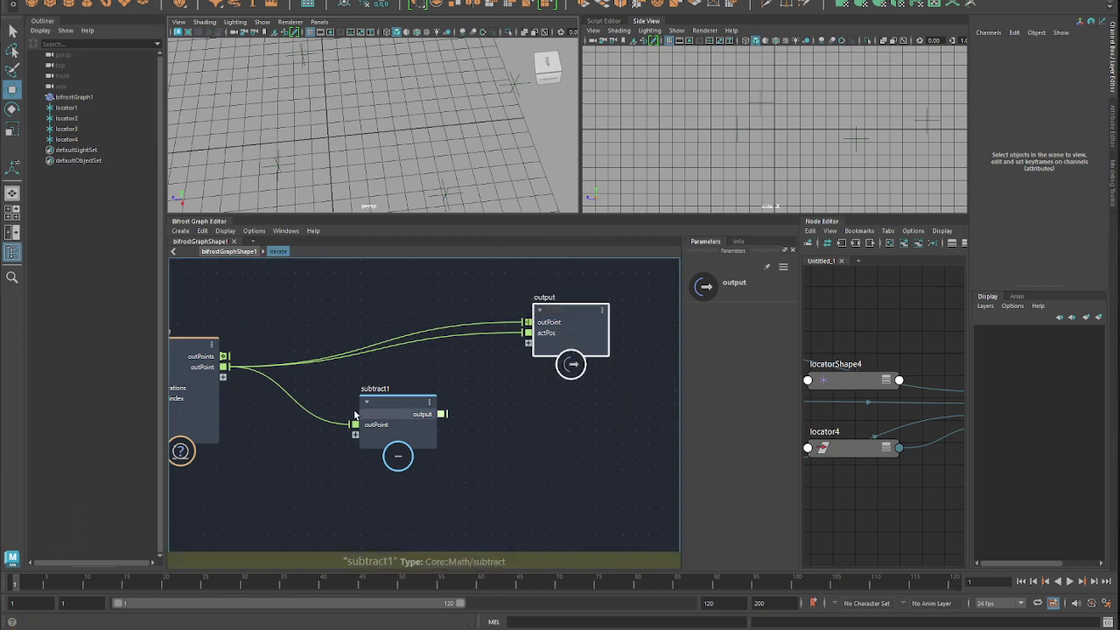
# Add a second input node in the empty space below do_while
pyautogui.moveTo(297, 411); pyautogui.dragTo(496, 373, button='middle')
pyautogui.scroll(-2, 510, 421)
pyautogui.moveTo(421, 465); pyautogui.dragTo(426, 434, button='middle')
pyautogui.click(426, 434)
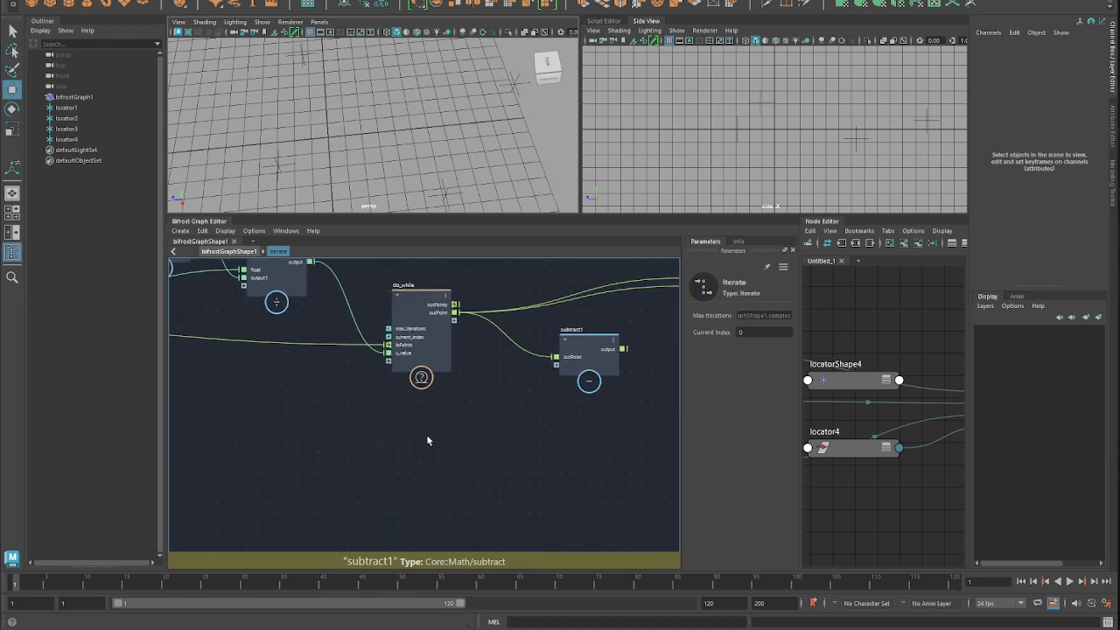
pyautogui.press('Tab')
pyautogui.write('in')
pyautogui.press('Down')
pyautogui.press('Down')
pyautogui.press('Down')
pyautogui.press('Down')
pyautogui.press('Down')
pyautogui.press('Down')
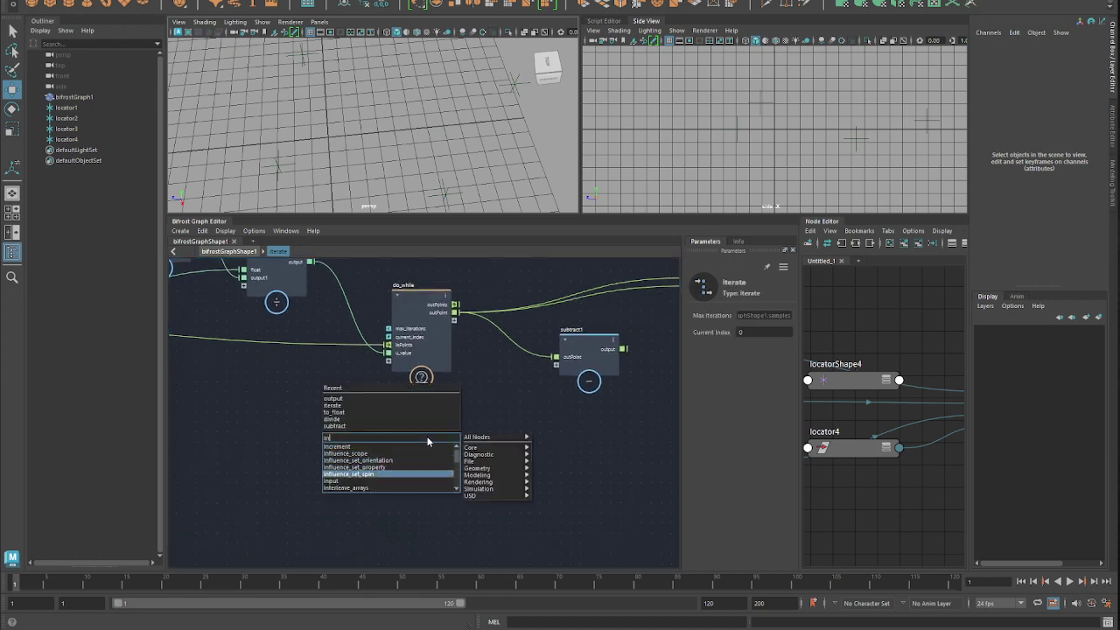
pyautogui.press('Return')
pyautogui.scroll(3, 475, 415)
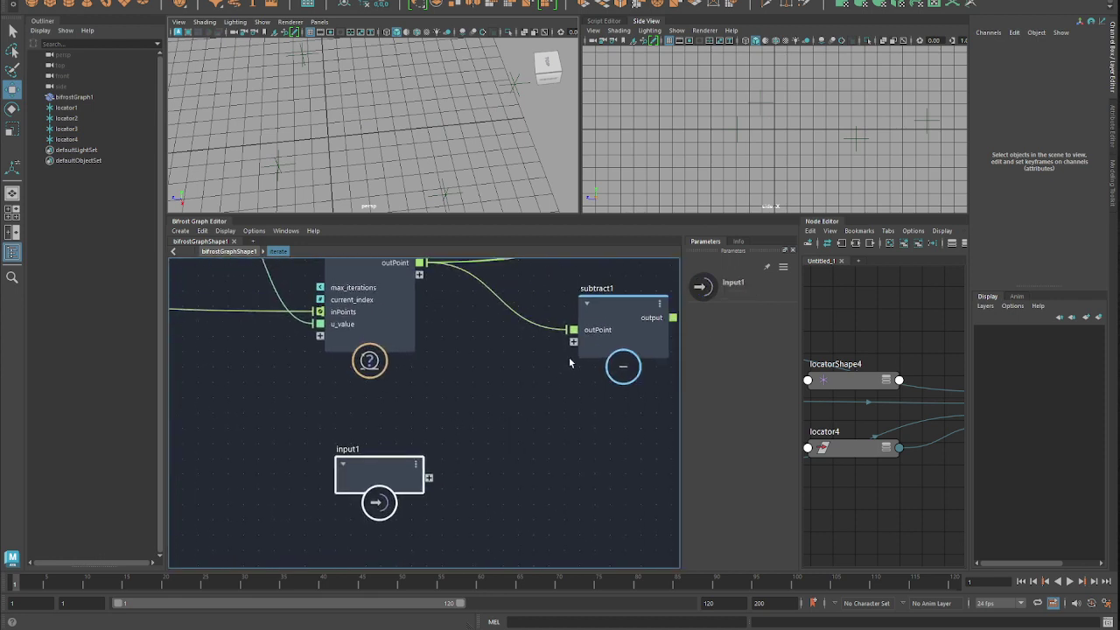
# Connect the new input node to the subtract node's second input and rename that port prevPosition
pyautogui.moveTo(573, 341); pyautogui.dragTo(385, 477)
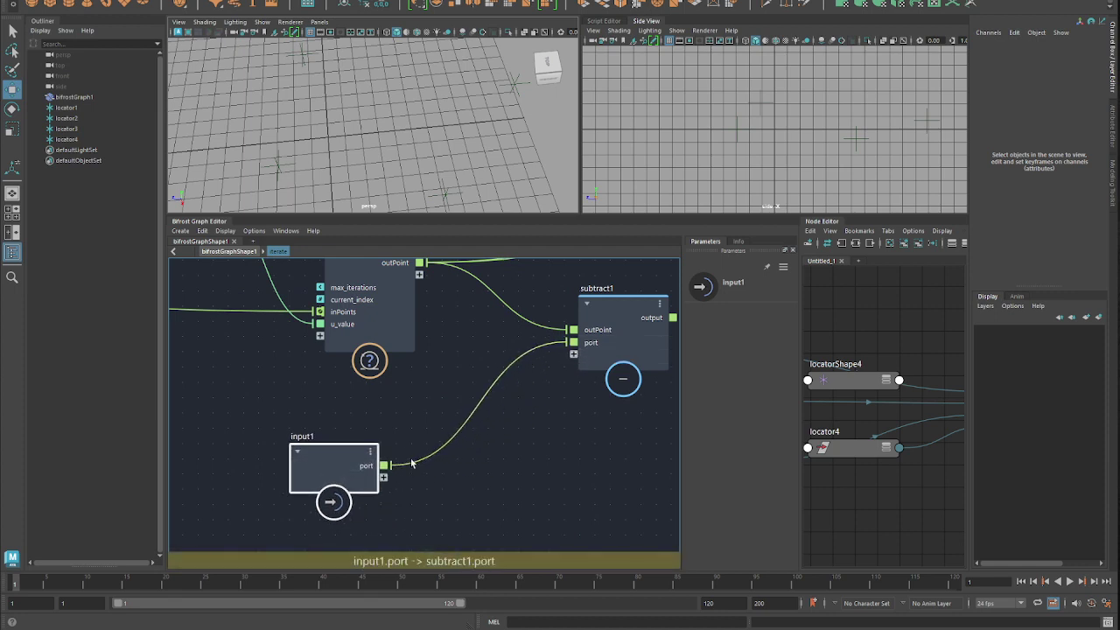
pyautogui.moveTo(459, 457); pyautogui.dragTo(397, 462, button='middle')
pyautogui.rightClick(298, 470)
pyautogui.click(329, 478)
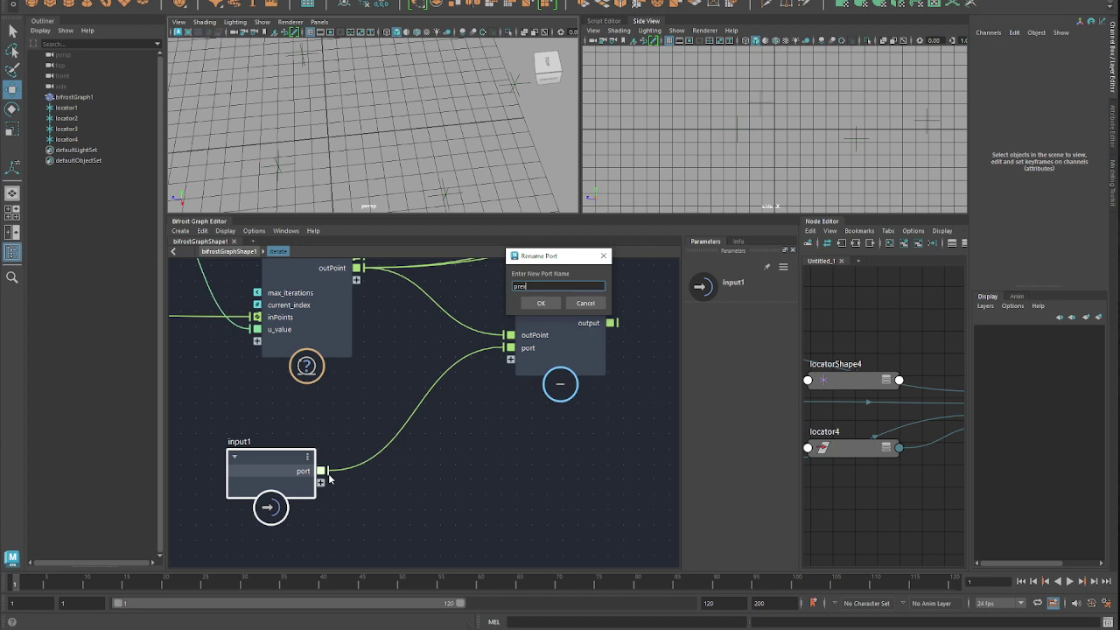
pyautogui.write('prevPosition')
pyautogui.press('Return')
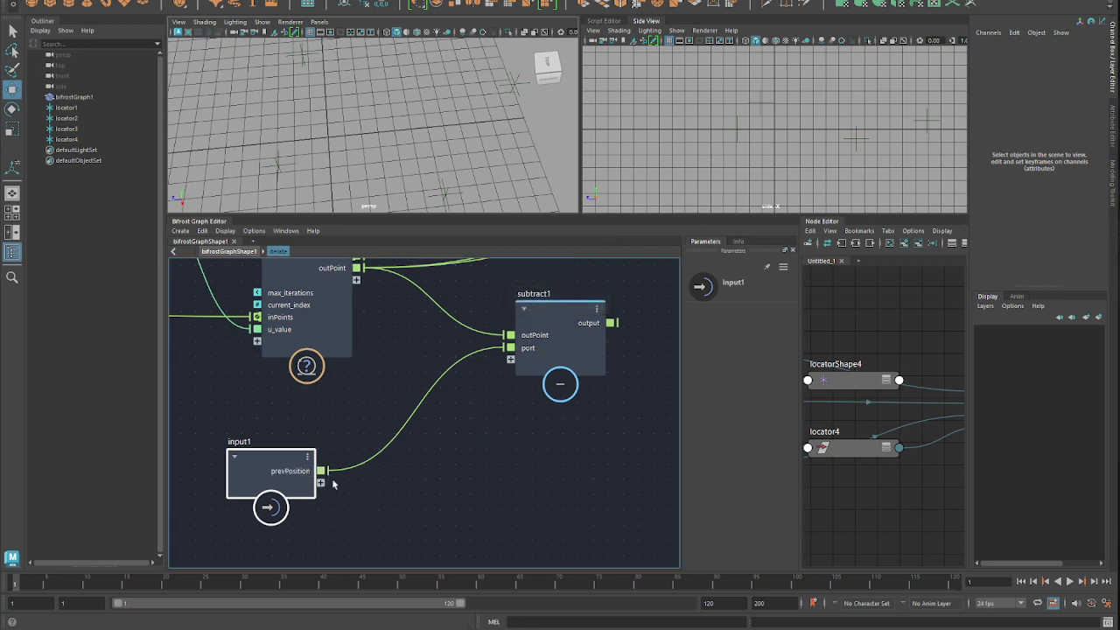
# Set the output node's actPos port as the state port for prevPosition
pyautogui.moveTo(660, 405); pyautogui.dragTo(473, 495, button='middle')
pyautogui.moveTo(451, 392); pyautogui.dragTo(451, 409, button='middle')
pyautogui.rightClick(494, 338)
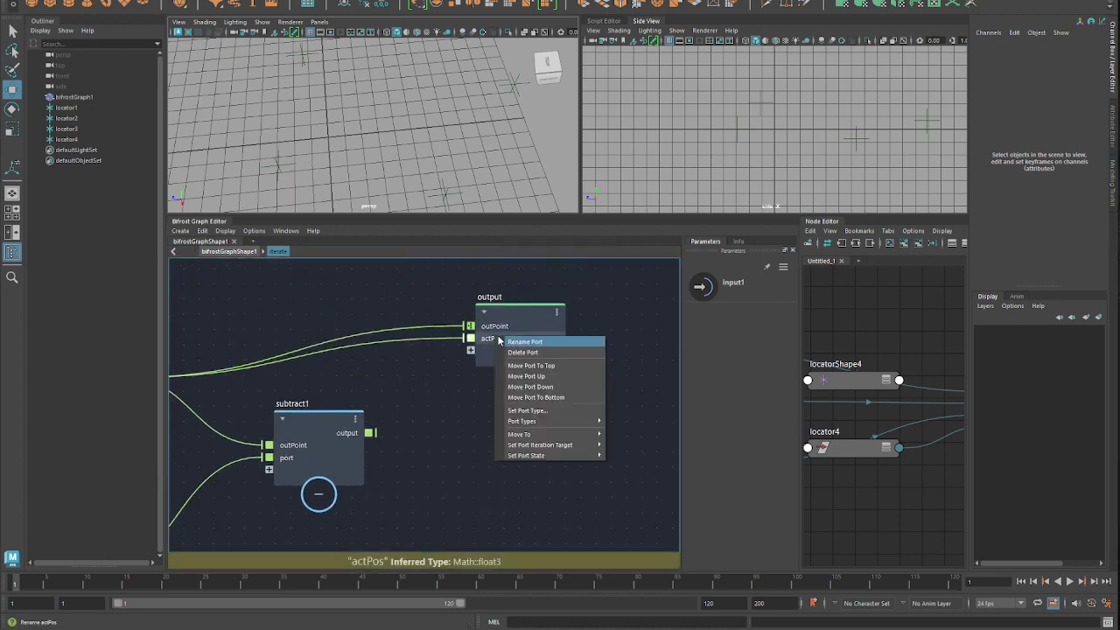
pyautogui.moveTo(553, 456)
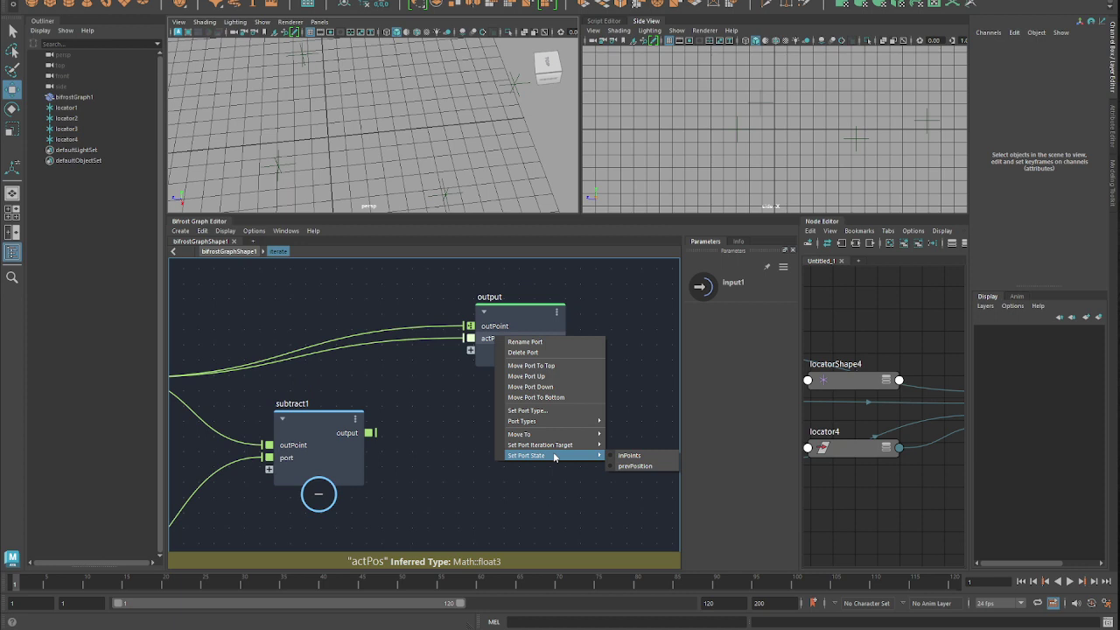
pyautogui.click(643, 466)
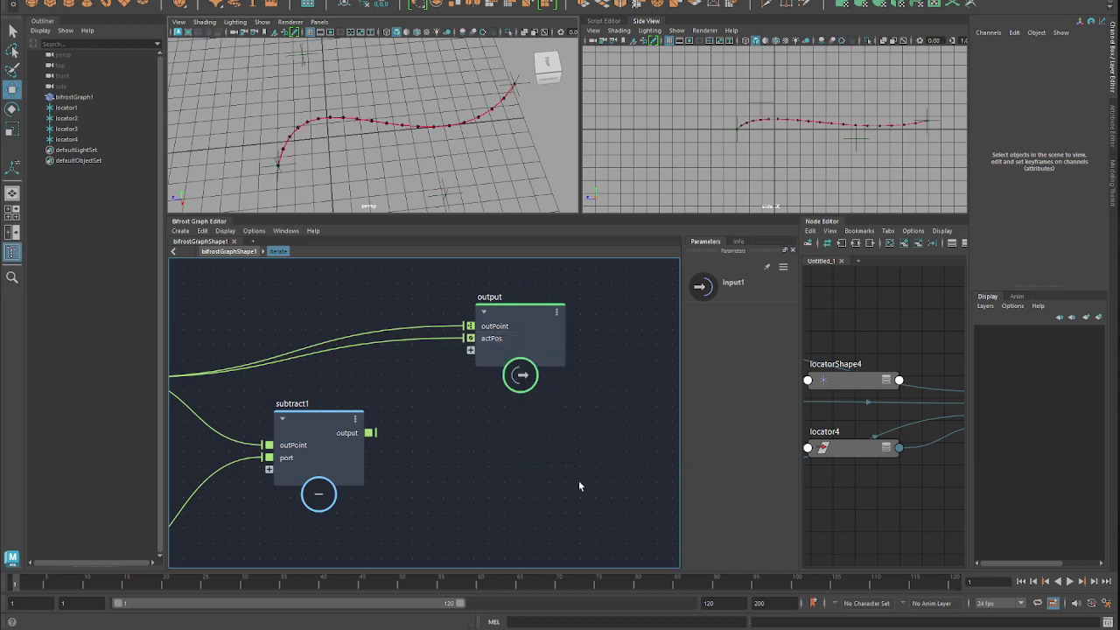
# In the top-level graph, add a first_in_array node fed by matrix_to_SRT's translation and connect its first output to iterate's prevPosition
pyautogui.moveTo(436, 485); pyautogui.dragTo(593, 426, button='middle')
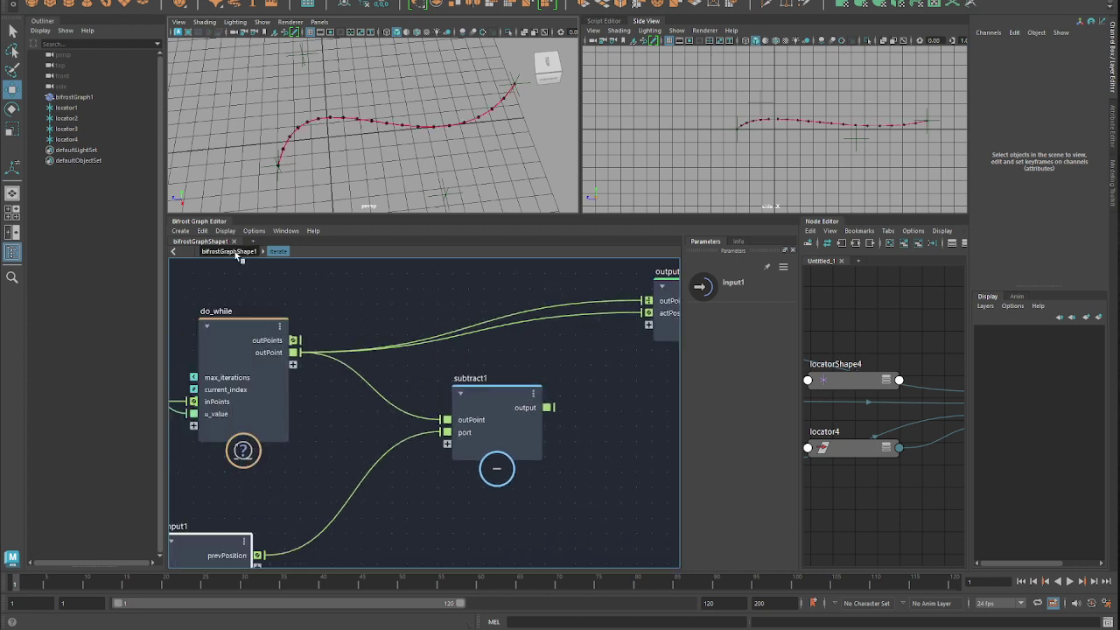
pyautogui.click(237, 254)
pyautogui.press('Tab')
pyautogui.write('f')
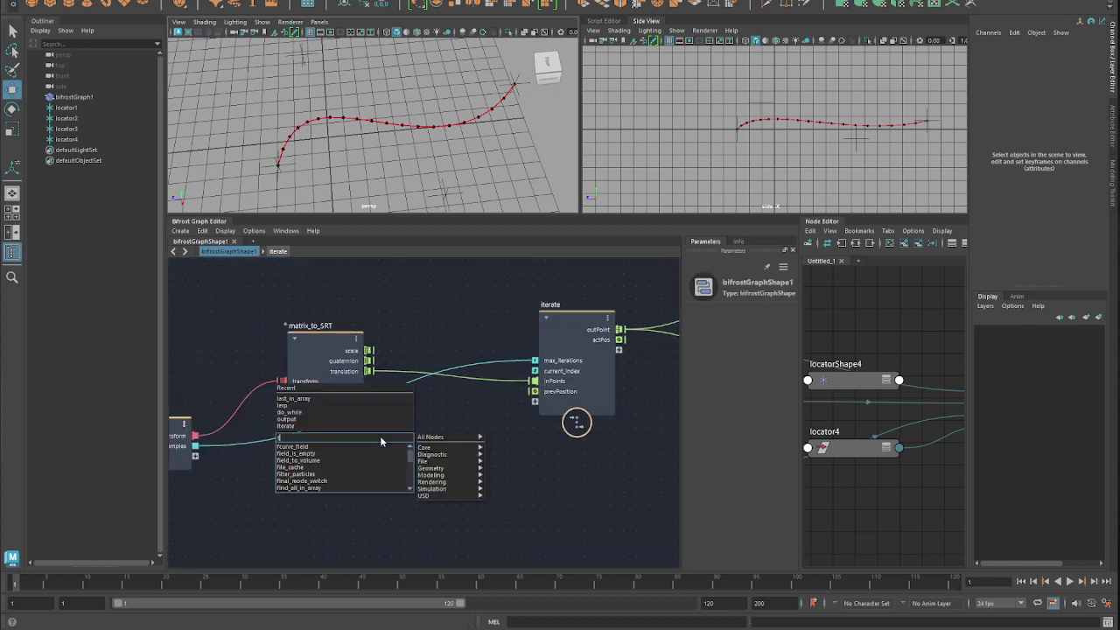
pyautogui.write('irst')
pyautogui.press('Return')
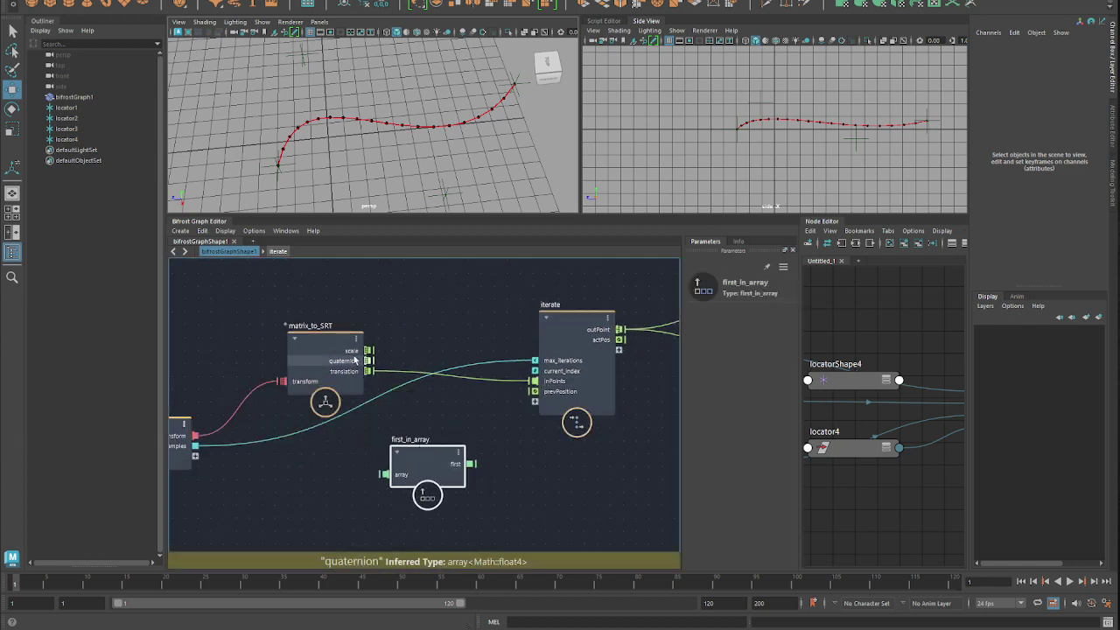
pyautogui.moveTo(368, 371); pyautogui.dragTo(385, 474)
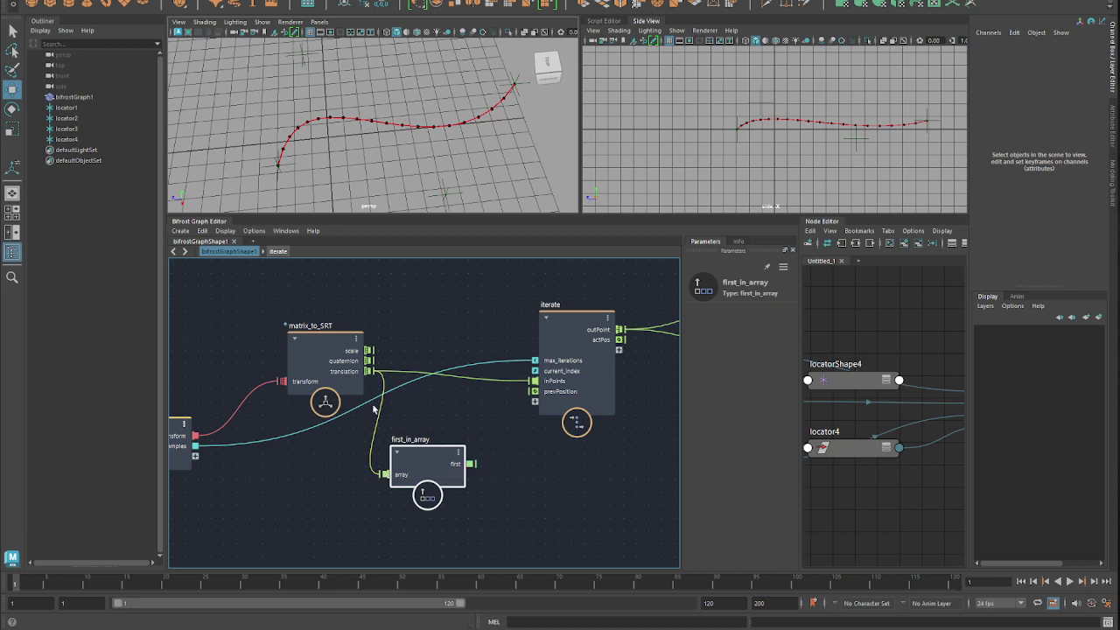
pyautogui.moveTo(316, 353); pyautogui.dragTo(307, 352)
pyautogui.click(402, 411)
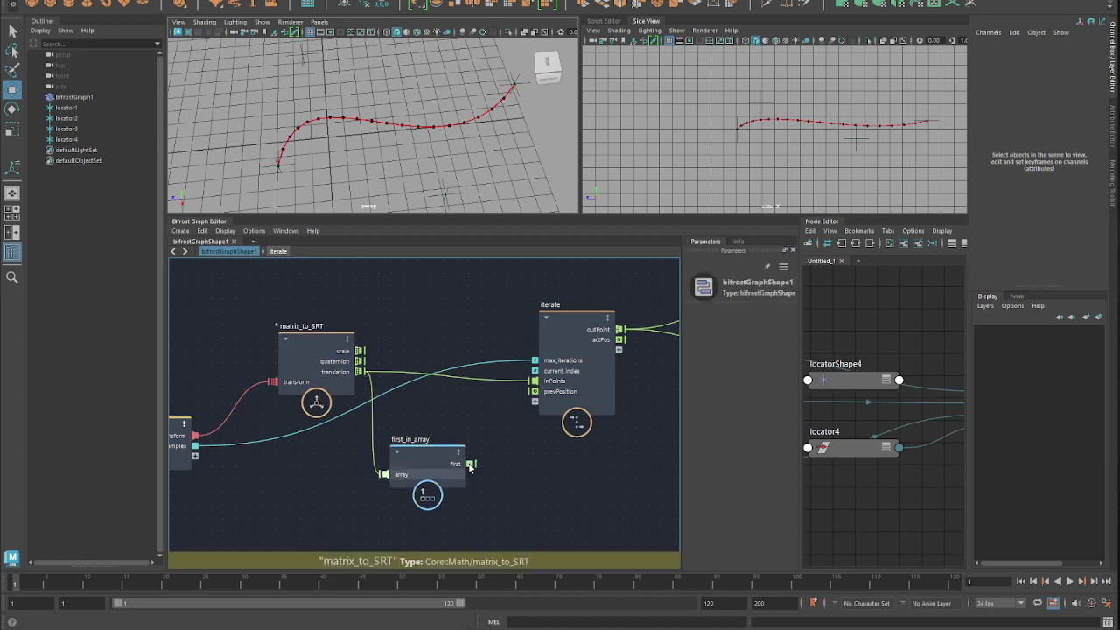
pyautogui.moveTo(471, 464); pyautogui.dragTo(552, 389)
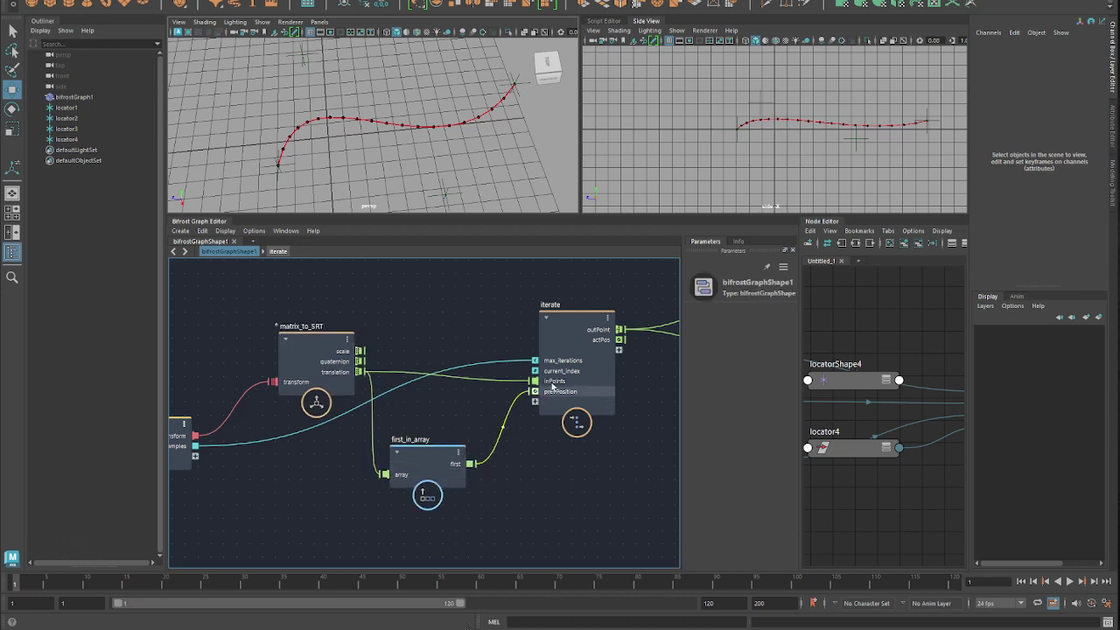
# Open the iterate compound, shift the output node away from subtract1, and rename subtract1 as diff_vect
pyautogui.doubleClick(580, 325)
pyautogui.keyDown('alt'); pyautogui.moveTo(542, 432); pyautogui.dragTo(190, 417, button='middle'); pyautogui.keyUp('alt')
pyautogui.keyDown('alt'); pyautogui.moveTo(672, 406); pyautogui.dragTo(268, 371, button='middle'); pyautogui.keyUp('alt')
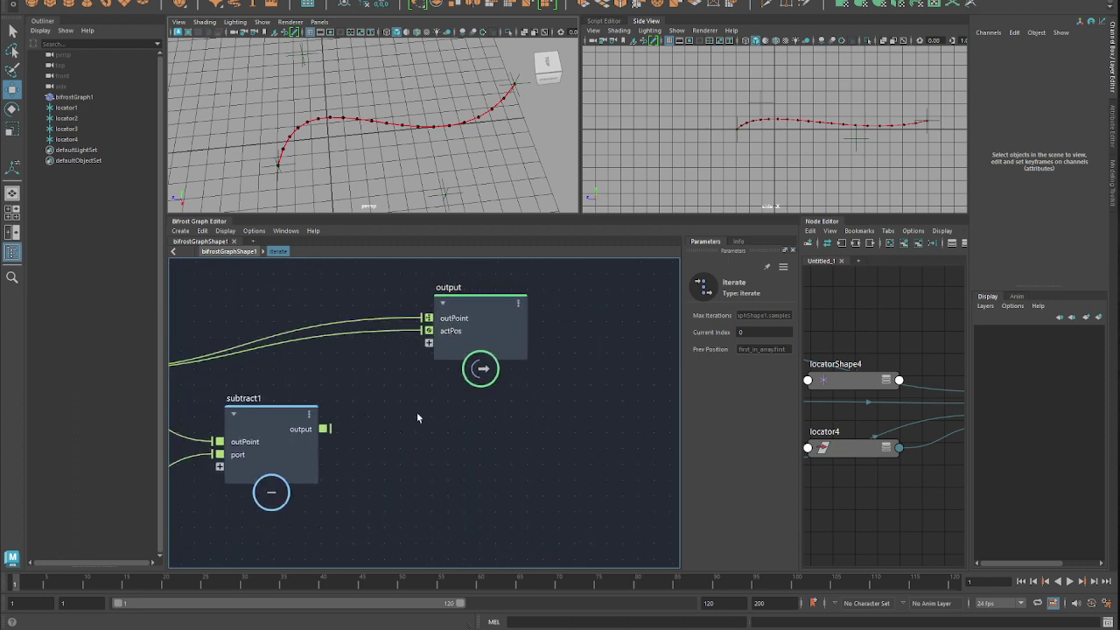
pyautogui.moveTo(477, 342); pyautogui.dragTo(503, 348)
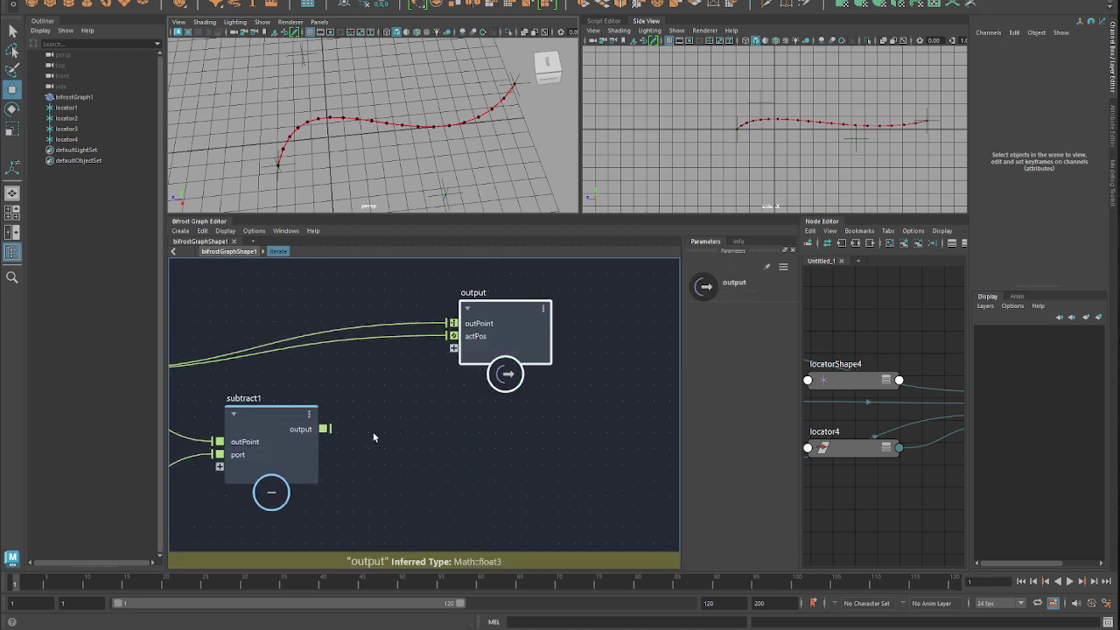
pyautogui.moveTo(334, 434); pyautogui.dragTo(386, 433, button='middle')
pyautogui.doubleClick(226, 403)
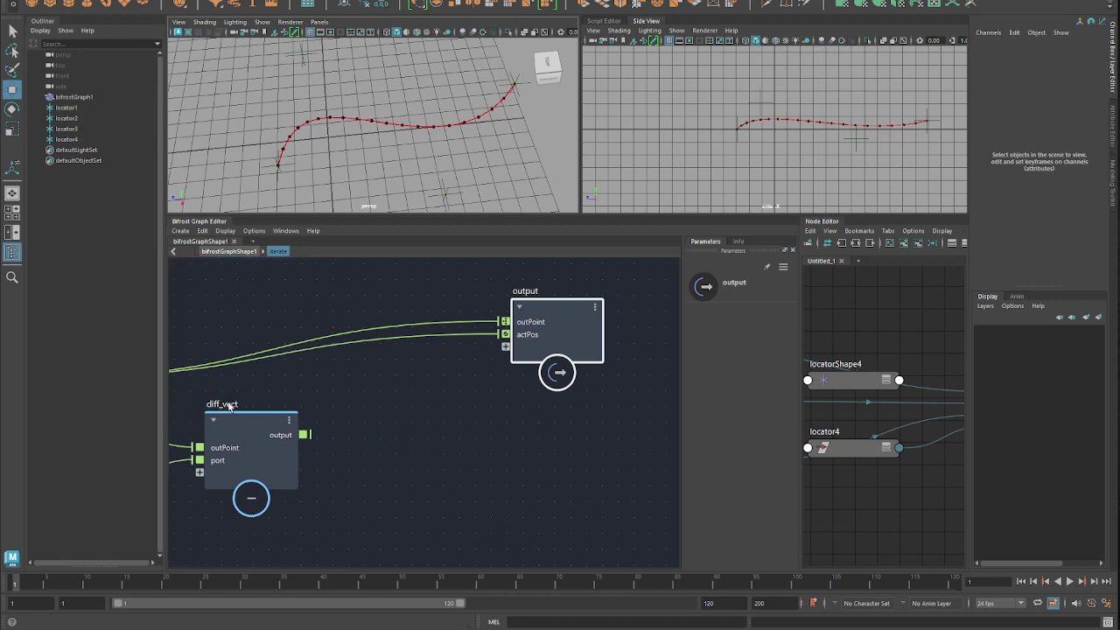
pyautogui.keyDown('alt'); pyautogui.moveTo(465, 358); pyautogui.dragTo(481, 349, button='middle'); pyautogui.keyUp('alt')
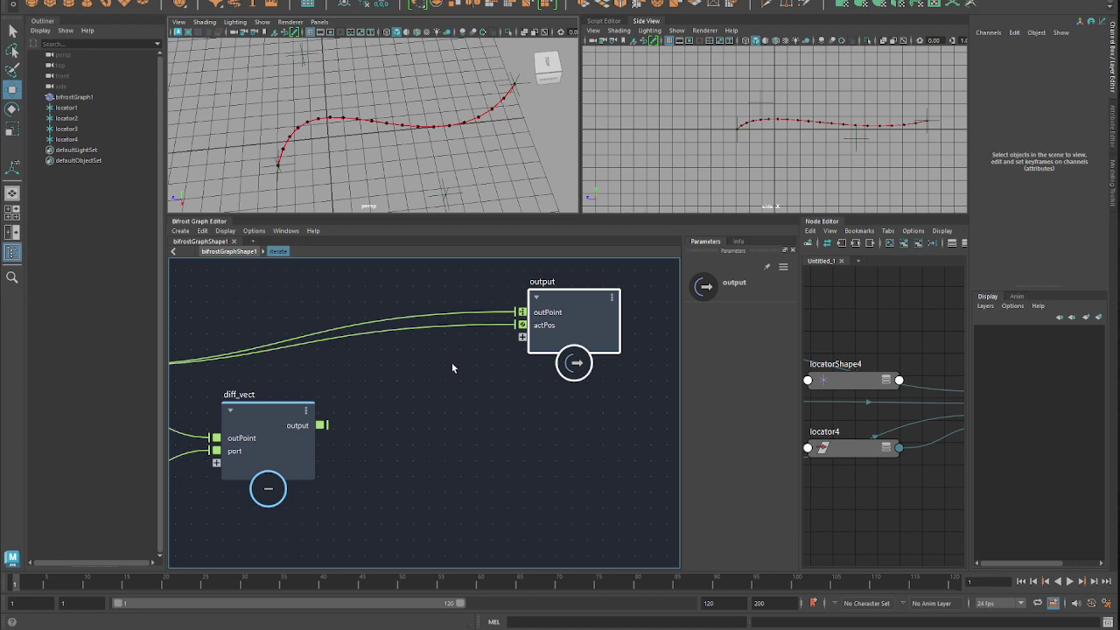
# Add a length node beside diff_vect and connect diff_vect's output to its vector input
pyautogui.keyDown('alt'); pyautogui.moveTo(373, 390); pyautogui.dragTo(361, 397, button='middle'); pyautogui.keyUp('alt')
pyautogui.click(366, 404)
pyautogui.press('Tab')
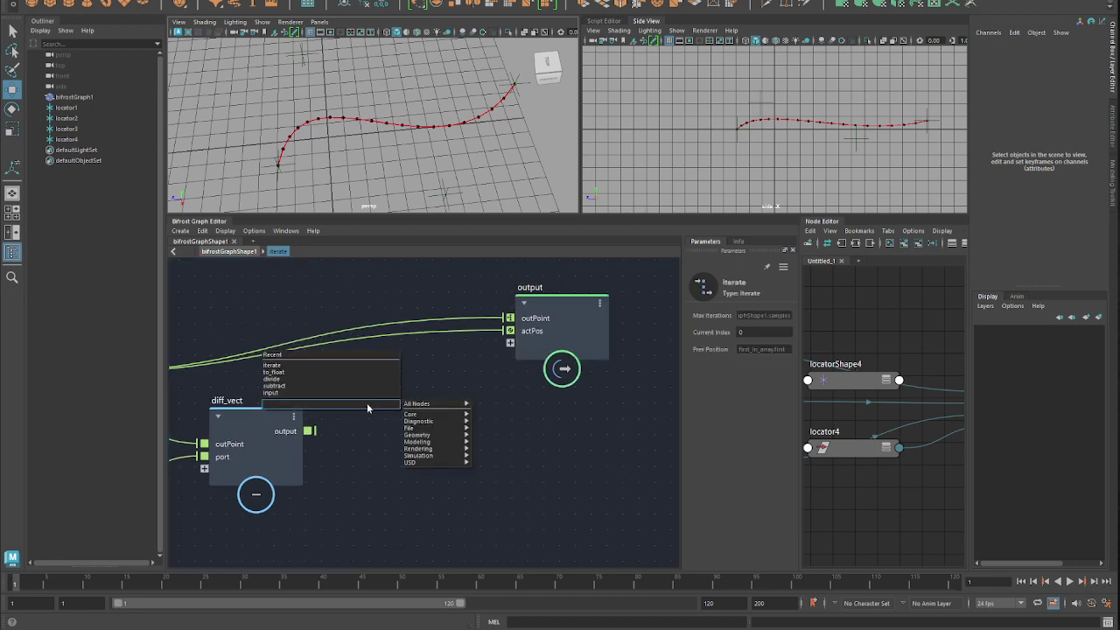
pyautogui.write('length')
pyautogui.press('Return')
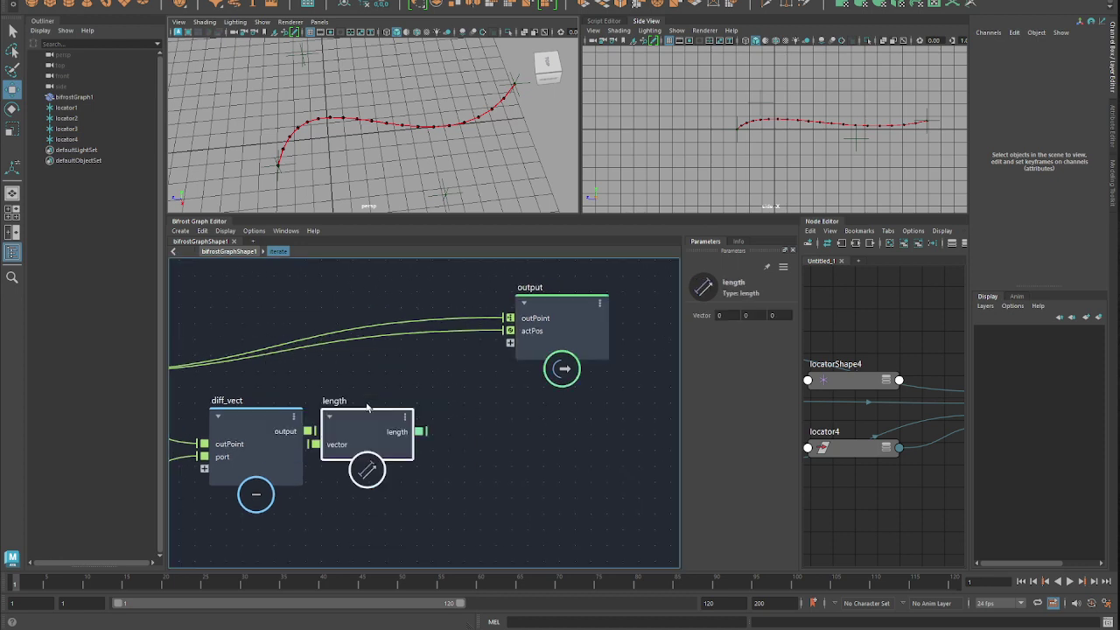
pyautogui.moveTo(368, 408); pyautogui.dragTo(465, 390)
pyautogui.moveTo(308, 431); pyautogui.dragTo(413, 427)
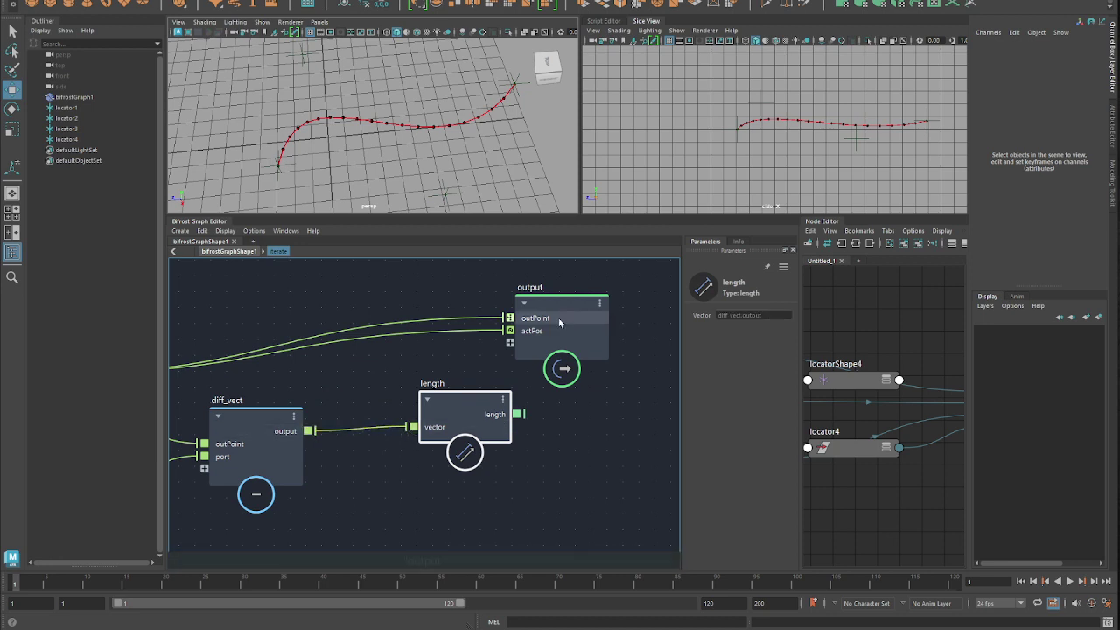
# Connect the length result to the output node as a new port and make that port an iteration target
pyautogui.moveTo(559, 323); pyautogui.dragTo(612, 316)
pyautogui.moveTo(517, 414); pyautogui.dragTo(589, 340)
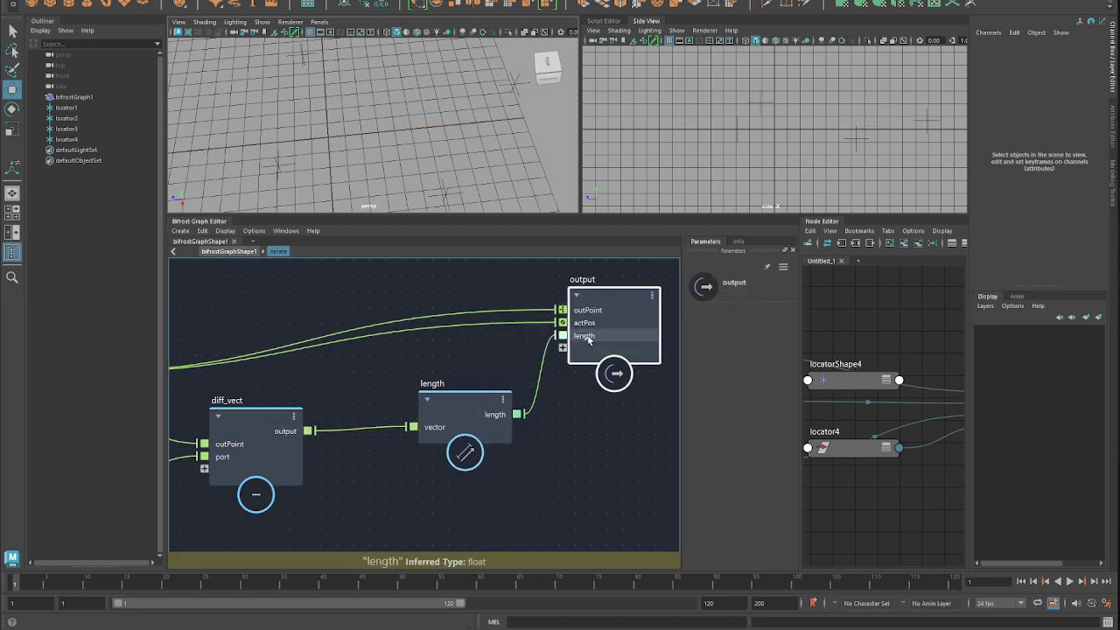
pyautogui.rightClick(589, 339)
pyautogui.moveTo(628, 455)
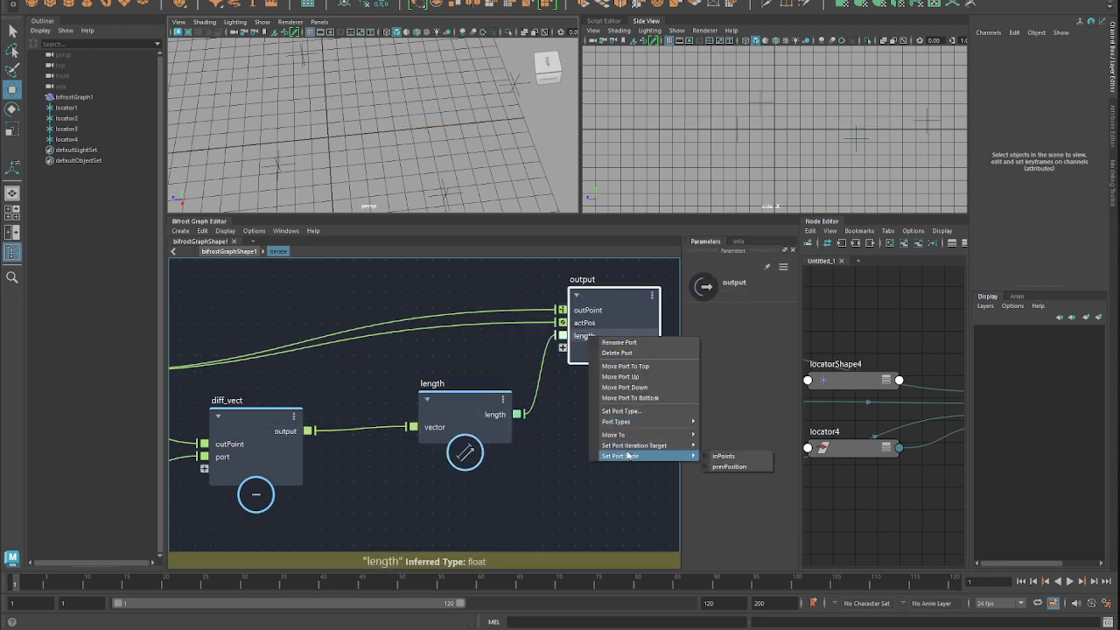
pyautogui.moveTo(674, 447)
pyautogui.click(721, 446)
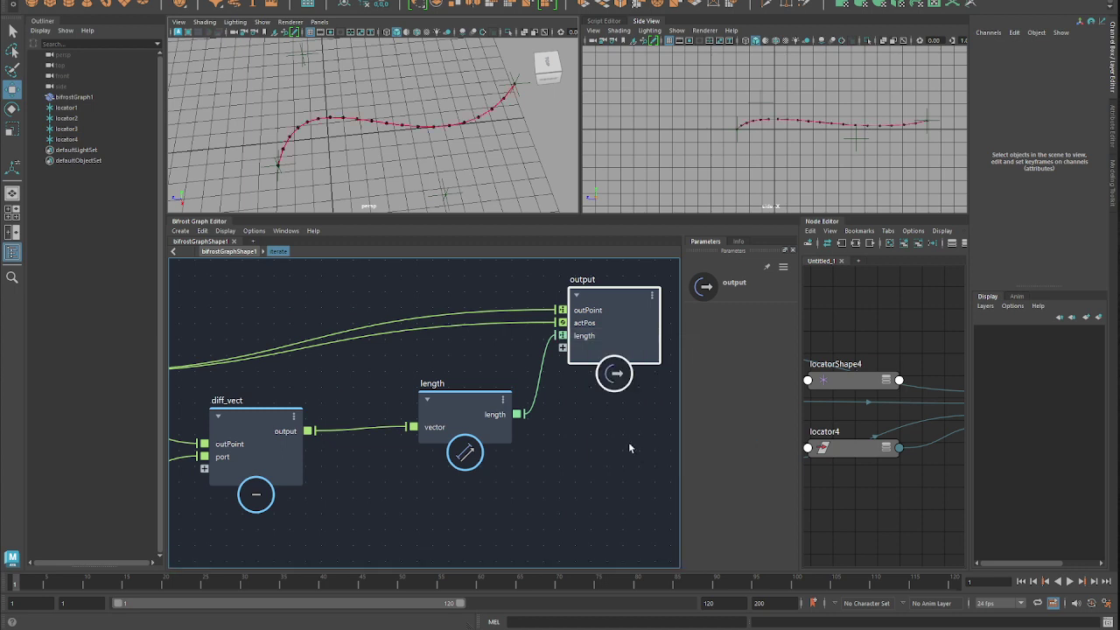
pyautogui.rightClick(586, 339)
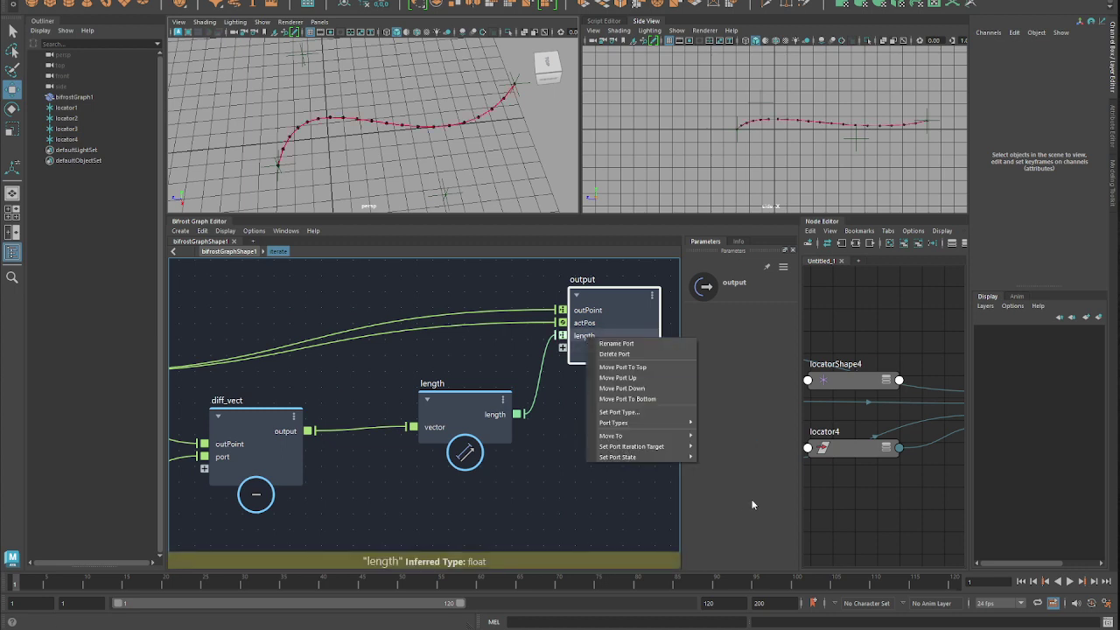
pyautogui.click(268, 273)
# Reopen the iterate compound from the top-level graph and space out its length, output and diff_vect nodes
pyautogui.click(228, 251)
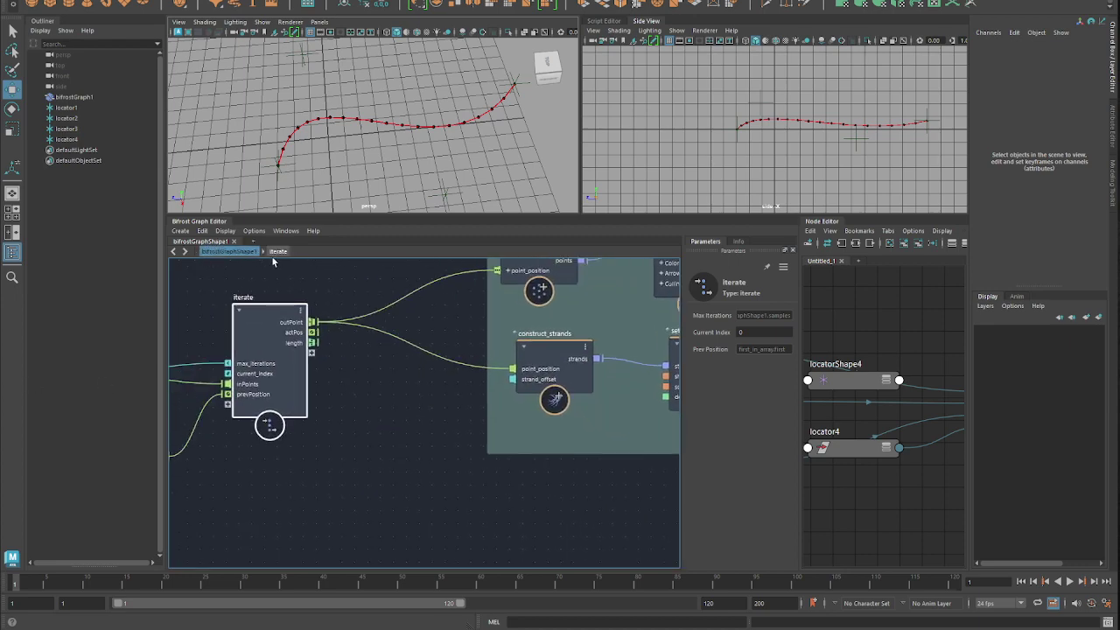
pyautogui.doubleClick(263, 317)
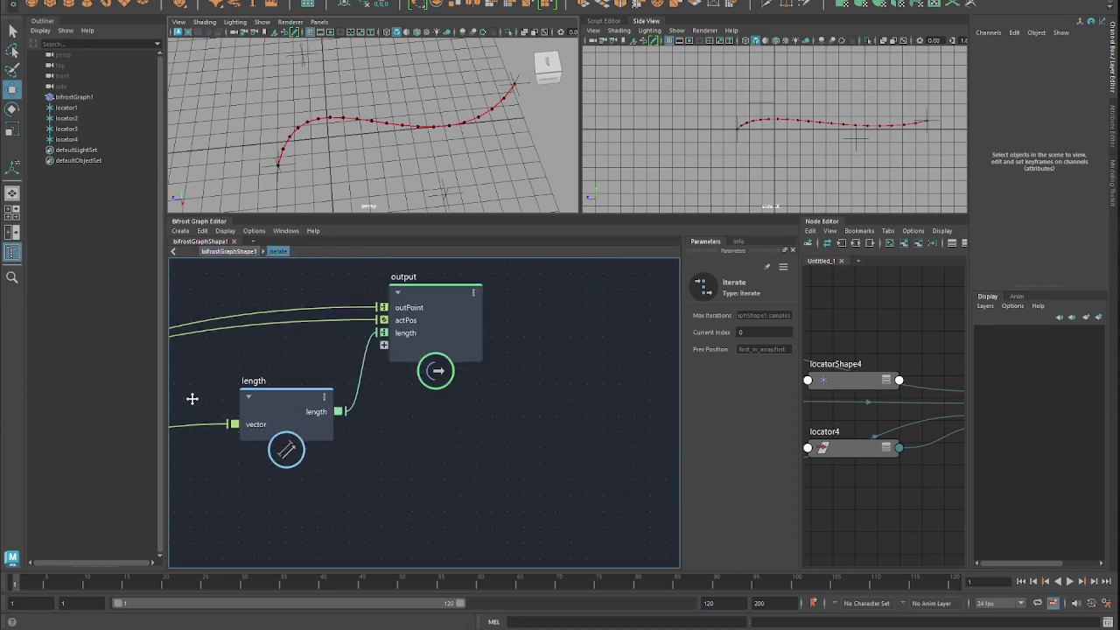
pyautogui.moveTo(192, 399); pyautogui.dragTo(185, 397, button='middle')
pyautogui.moveTo(312, 417); pyautogui.dragTo(324, 427)
pyautogui.moveTo(377, 452); pyautogui.dragTo(472, 446, button='middle')
pyautogui.moveTo(505, 334); pyautogui.dragTo(542, 334)
pyautogui.moveTo(404, 397); pyautogui.dragTo(393, 373)
pyautogui.moveTo(332, 457); pyautogui.dragTo(350, 450, button='middle')
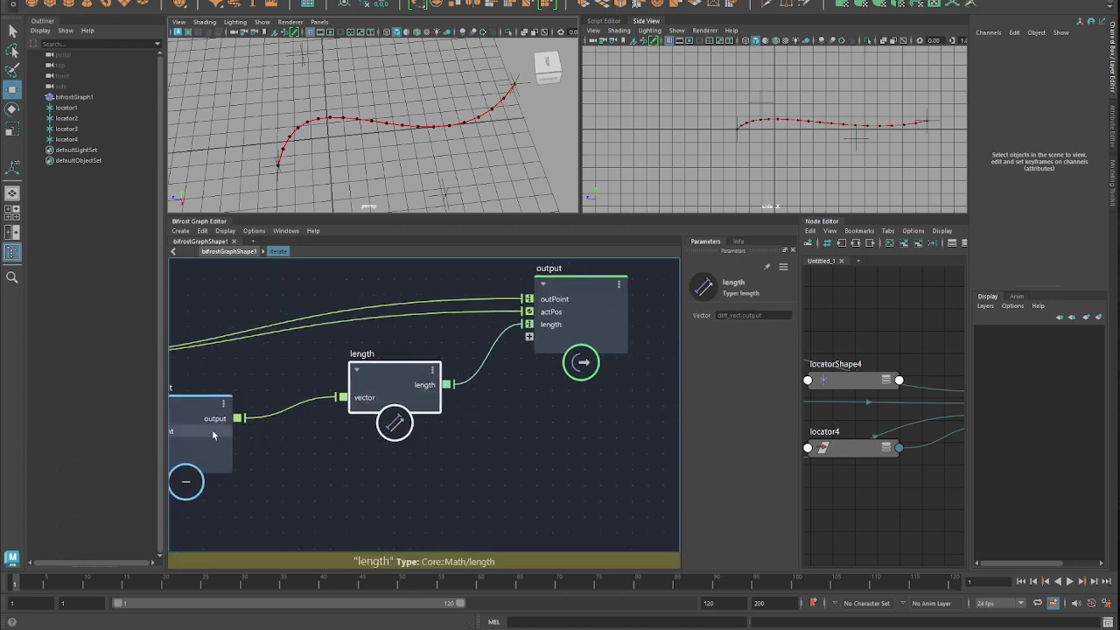
pyautogui.moveTo(276, 433); pyautogui.dragTo(302, 432, button='middle')
pyautogui.moveTo(190, 422); pyautogui.dragTo(198, 423)
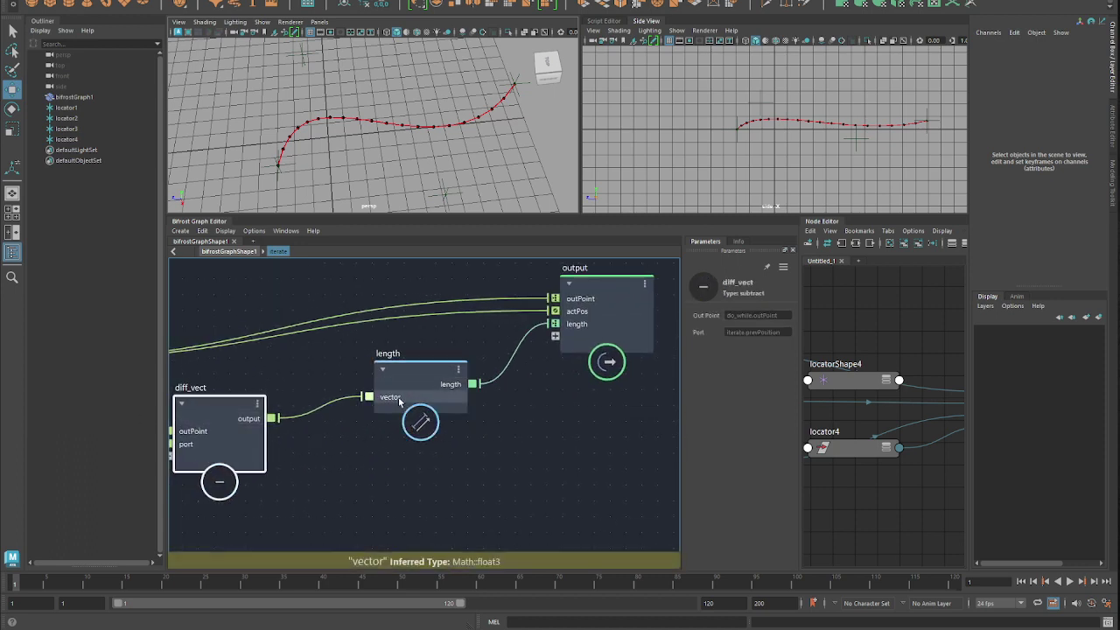
pyautogui.moveTo(488, 422); pyautogui.dragTo(455, 456, button='middle')
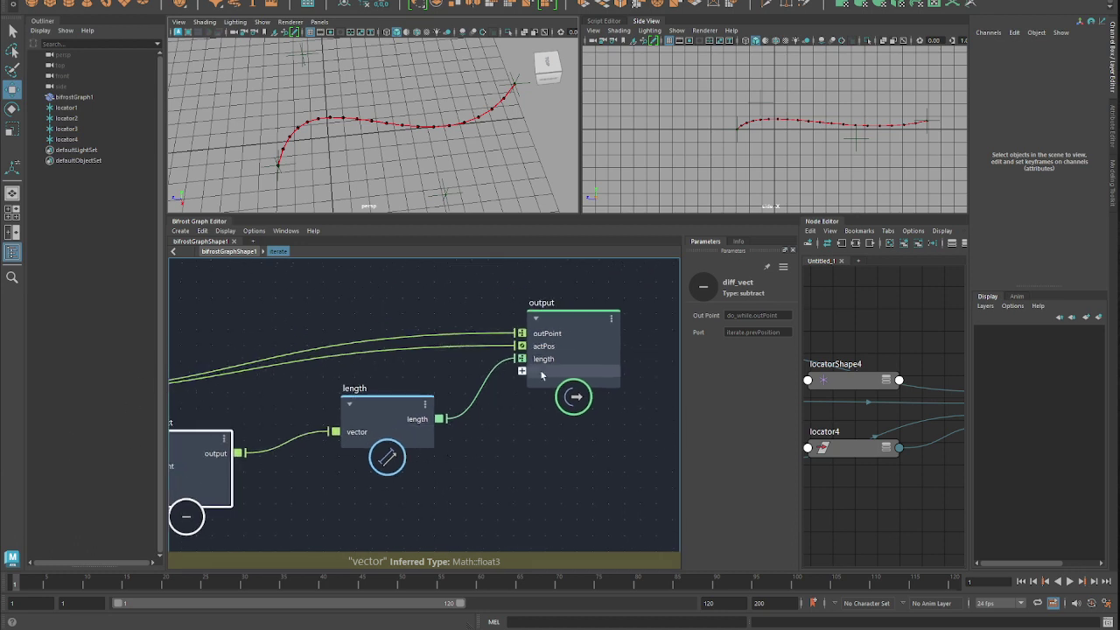
# Return to the top-level graph, reposition the iterate node, and move the backdrop containing construct_strands farther away from it
pyautogui.click(237, 253)
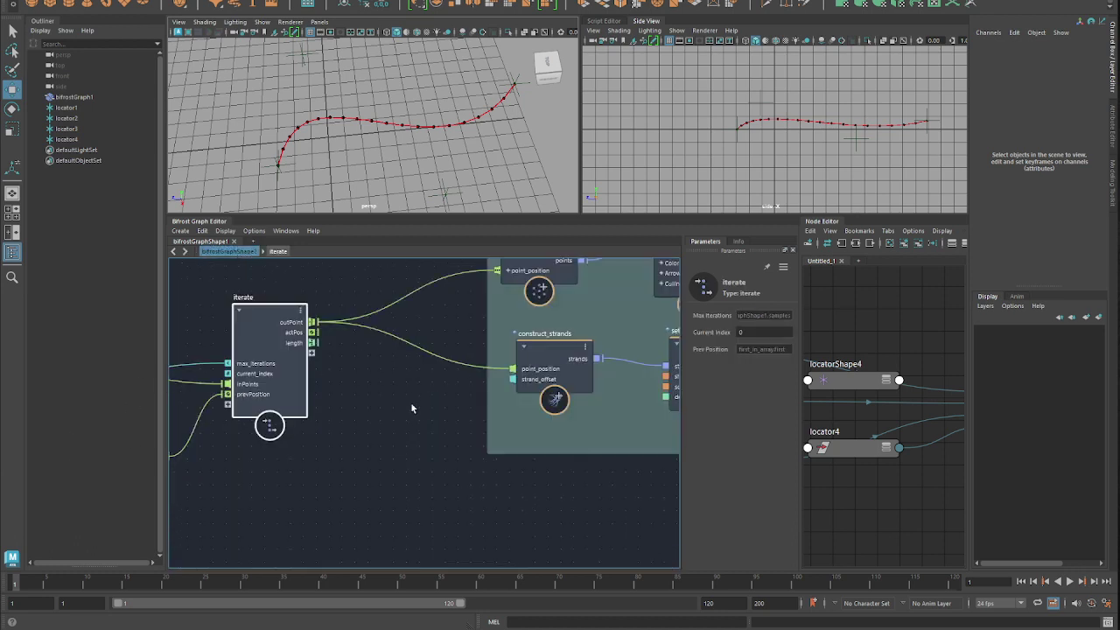
pyautogui.moveTo(248, 383); pyautogui.dragTo(308, 377, button='middle')
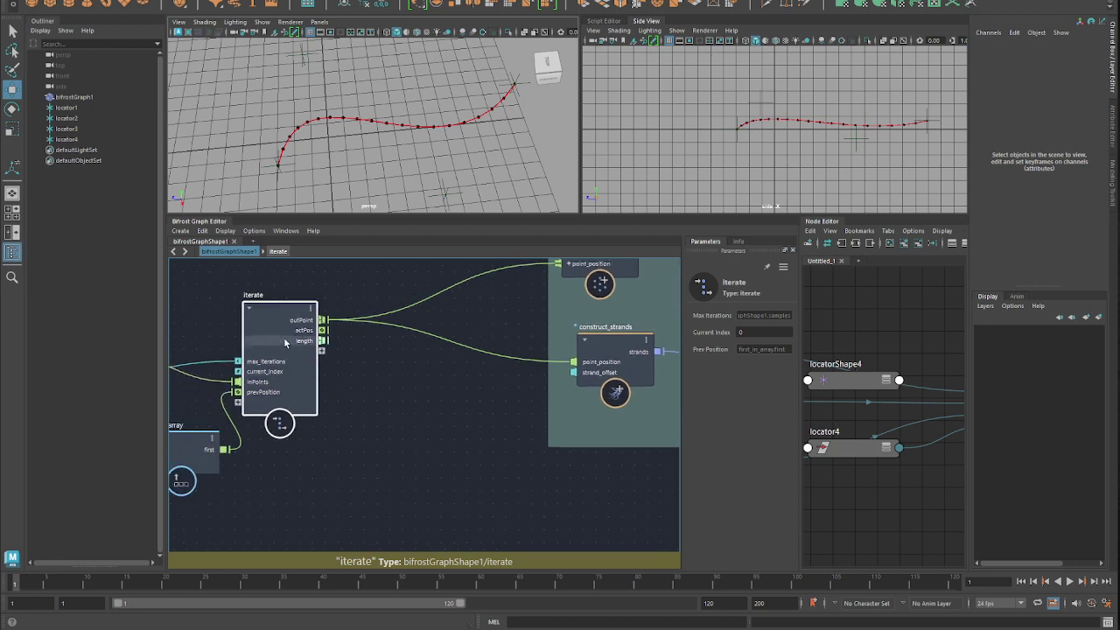
pyautogui.moveTo(285, 339); pyautogui.dragTo(320, 356)
pyautogui.moveTo(384, 413); pyautogui.dragTo(290, 386, button='middle')
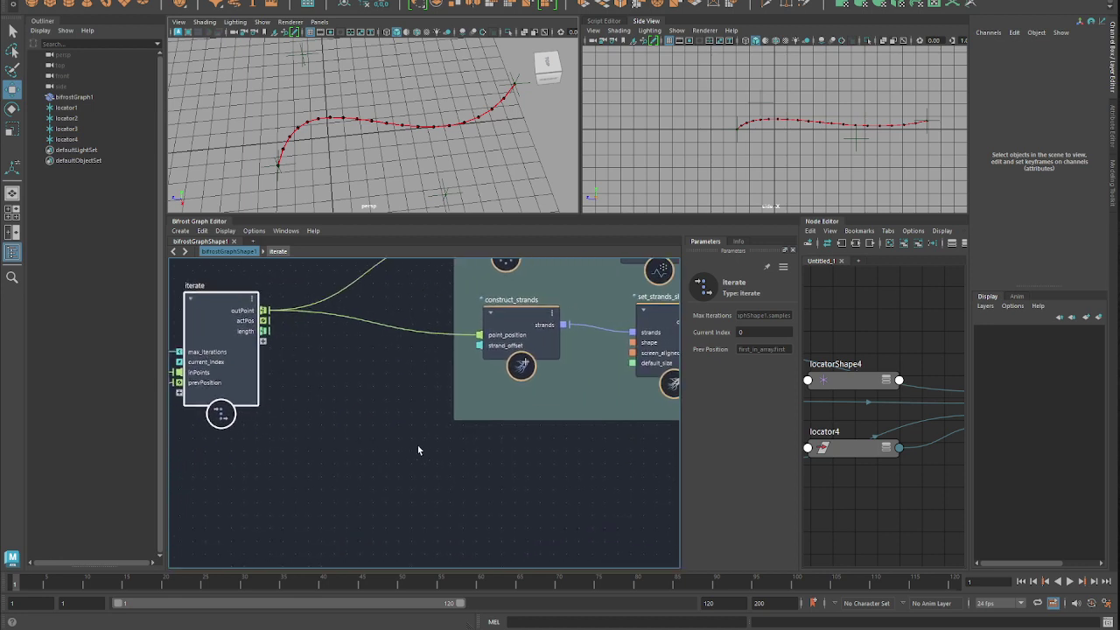
pyautogui.moveTo(418, 450); pyautogui.dragTo(200, 473, button='middle')
pyautogui.moveTo(345, 406); pyautogui.dragTo(464, 351)
pyautogui.moveTo(202, 441); pyautogui.dragTo(356, 431, button='middle')
pyautogui.moveTo(239, 425); pyautogui.dragTo(277, 435, button='middle')
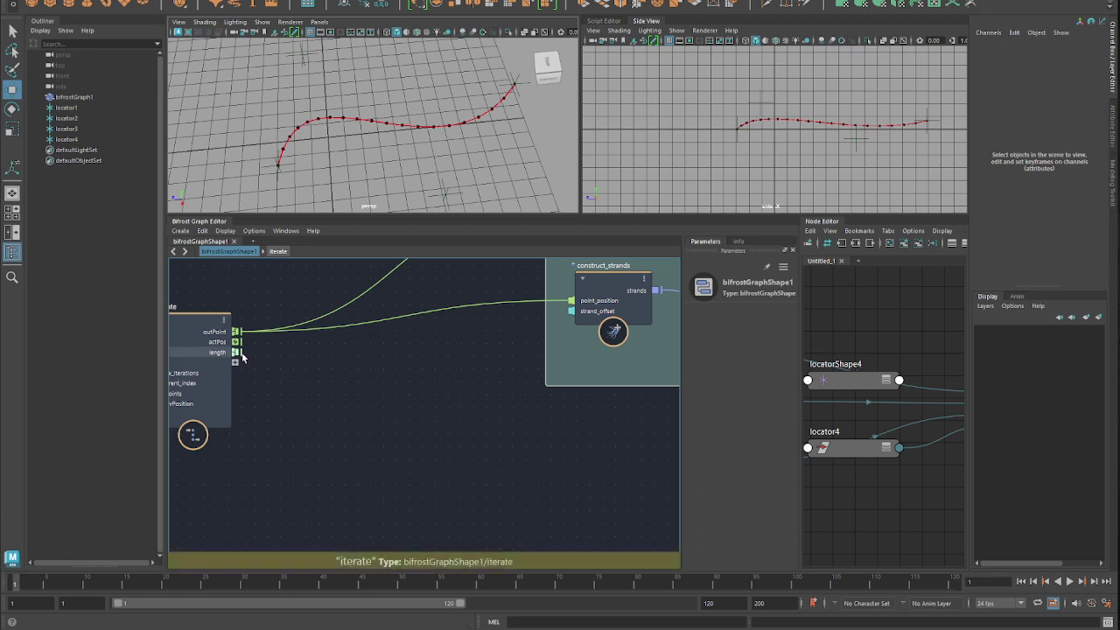
# Add an output node in the empty space below the backdrop and connect iterate's length port to it
pyautogui.press('Tab')
pyautogui.write('output')
pyautogui.press('Return')
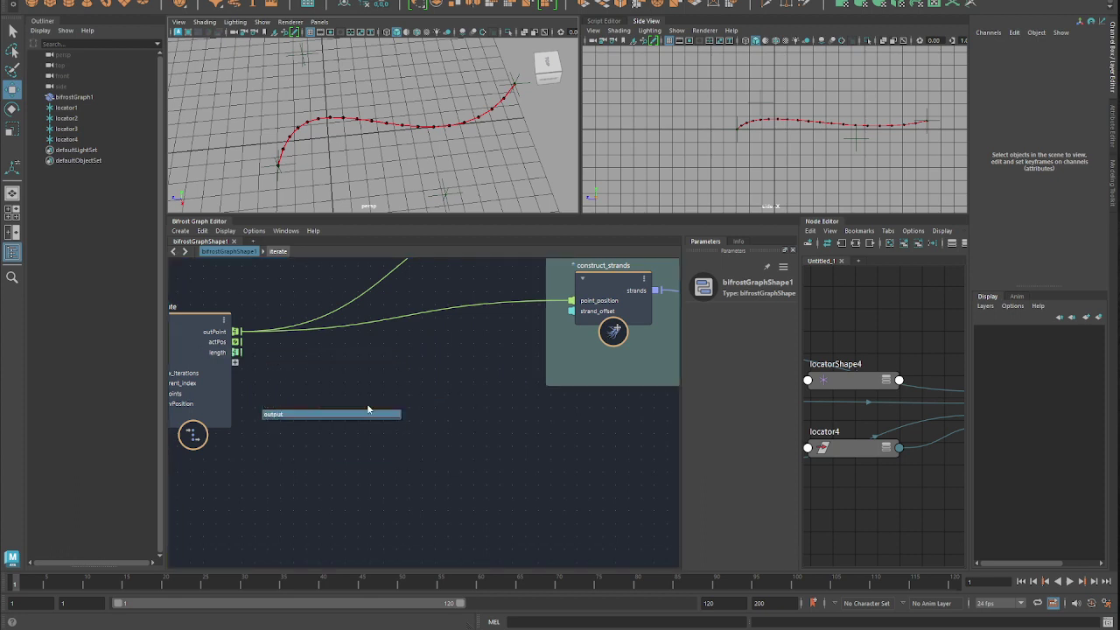
pyautogui.moveTo(367, 447); pyautogui.dragTo(481, 473)
pyautogui.moveTo(229, 351); pyautogui.dragTo(440, 453)
# Rename the output node's length port to seg_length and reposition the output node
pyautogui.rightClick(492, 458)
pyautogui.click(518, 465)
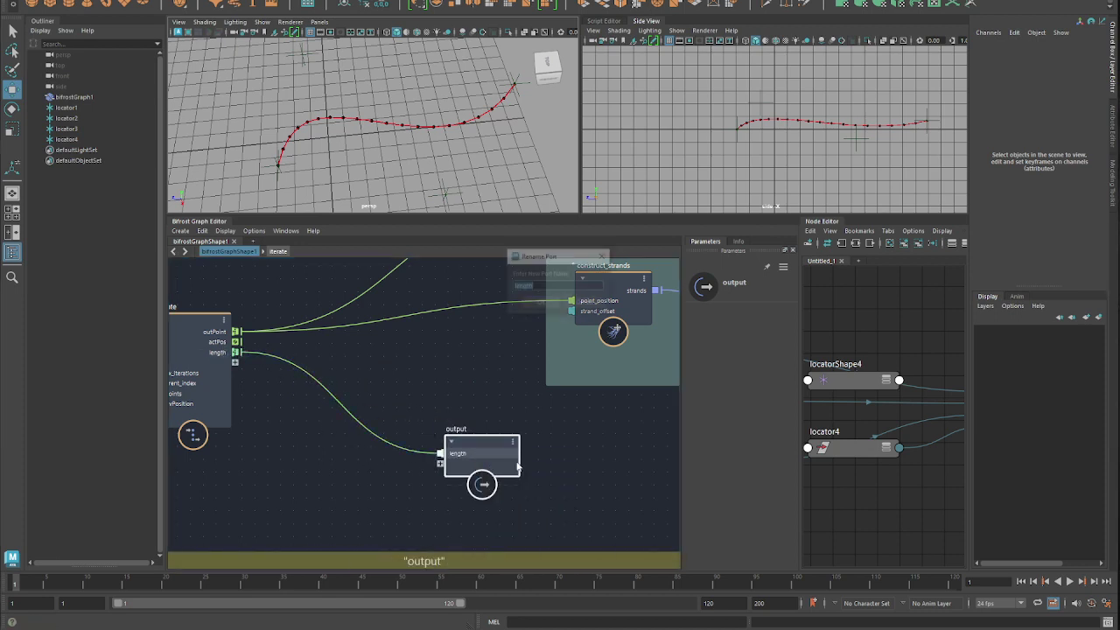
pyautogui.write('seg_le')
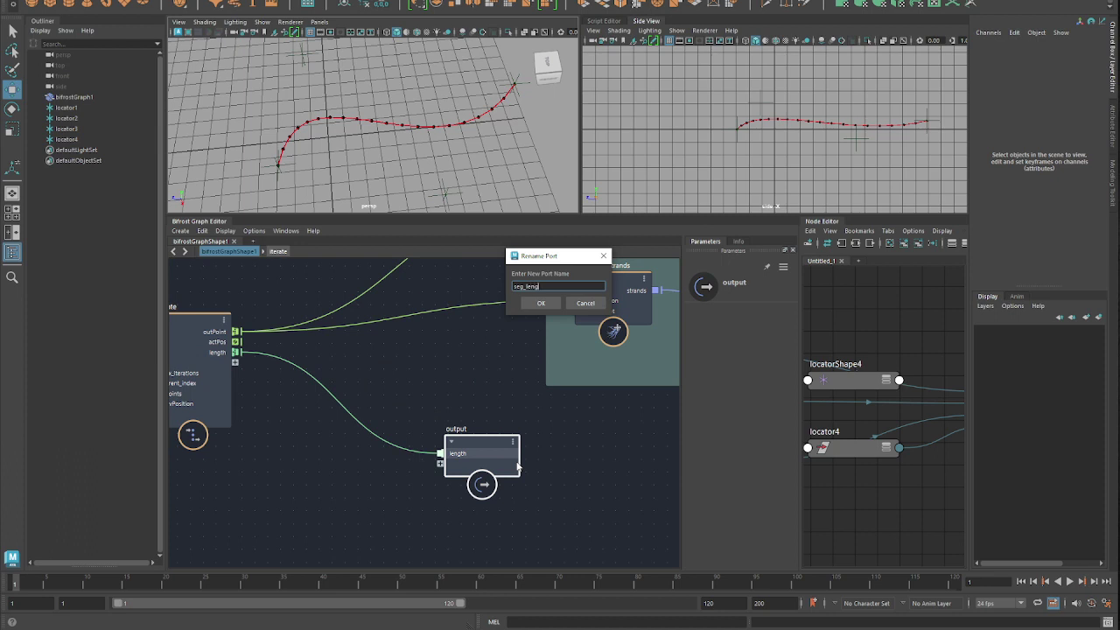
pyautogui.press('Return')
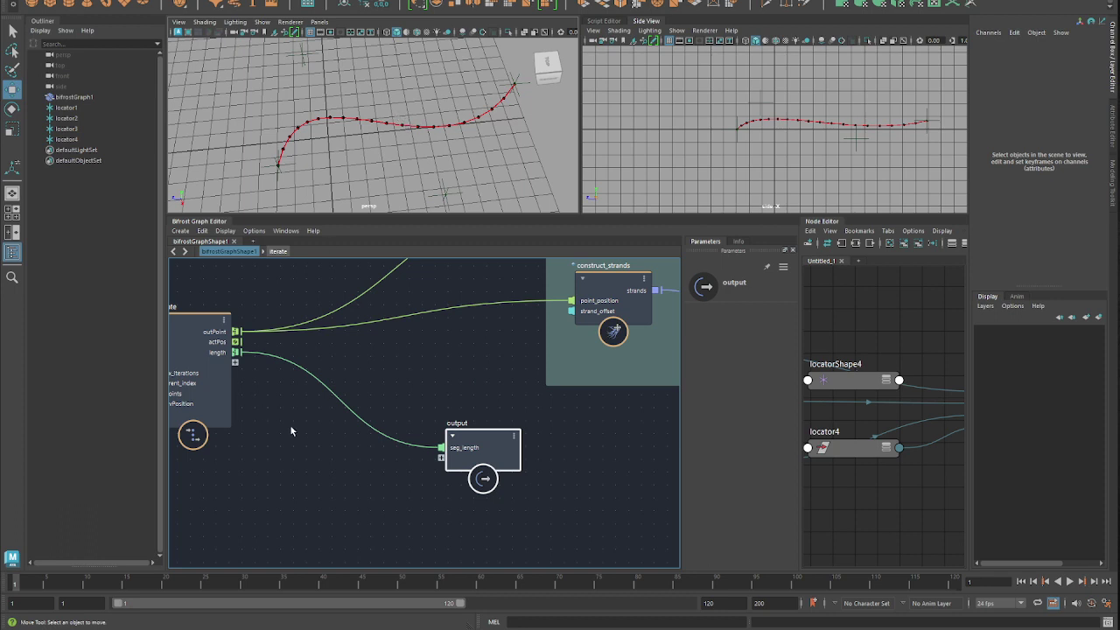
pyautogui.keyDown('alt'); pyautogui.moveTo(290, 426); pyautogui.dragTo(294, 391, button='middle'); pyautogui.keyUp('alt')
pyautogui.moveTo(456, 414); pyautogui.dragTo(478, 416)
# Add a sum_array node in the empty space near the output node and feed iterate's length port into its array input
pyautogui.click(348, 440)
pyautogui.press('Tab')
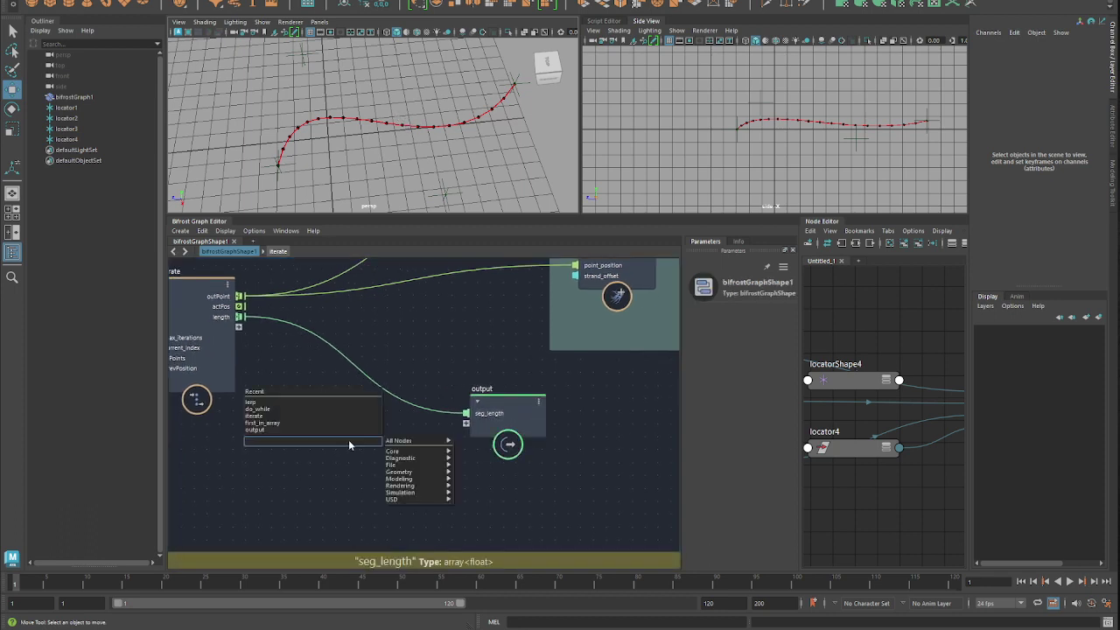
pyautogui.write('sum_array')
pyautogui.press('Return')
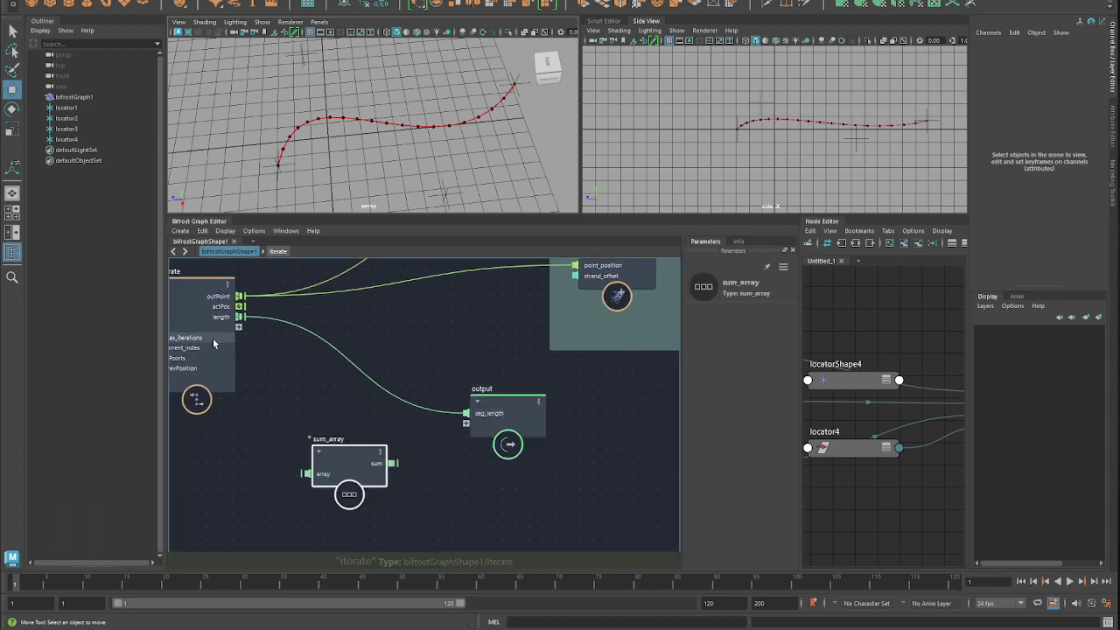
pyautogui.moveTo(273, 435); pyautogui.dragTo(305, 473)
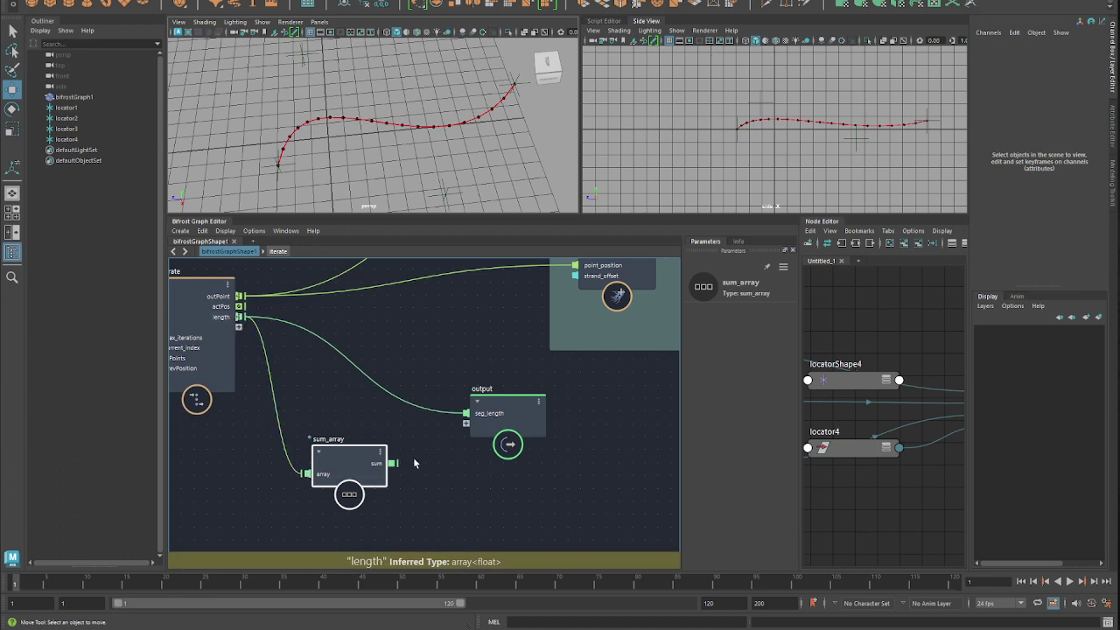
# Connect sum_array's sum to the output node as a new port and rename that port to length
pyautogui.moveTo(393, 463); pyautogui.dragTo(466, 423)
pyautogui.rightClick(512, 423)
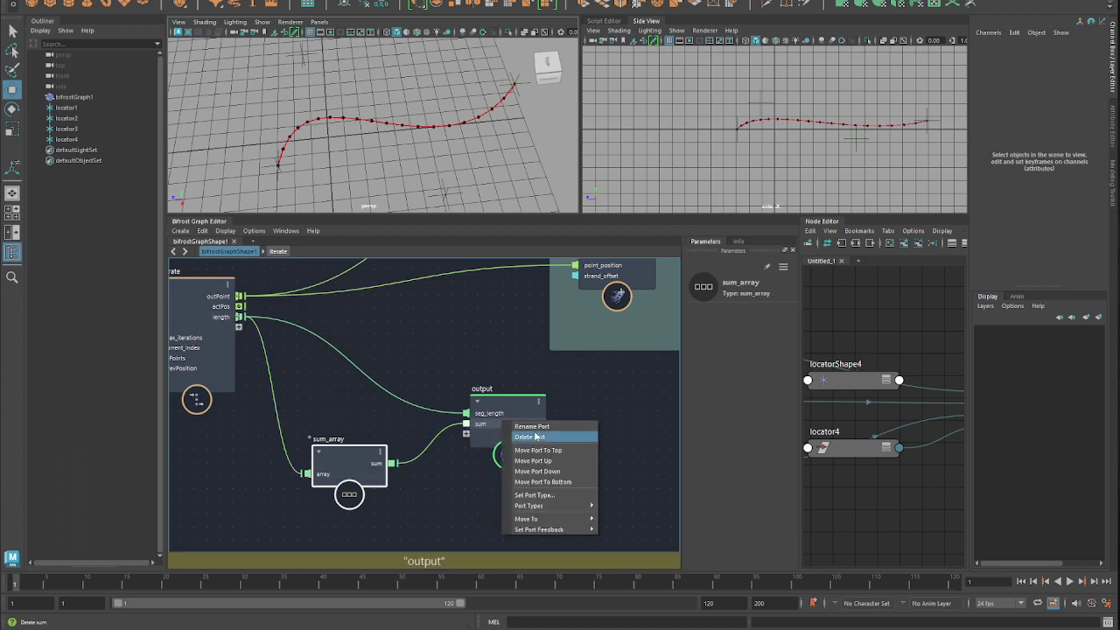
pyautogui.click(539, 426)
pyautogui.write('length')
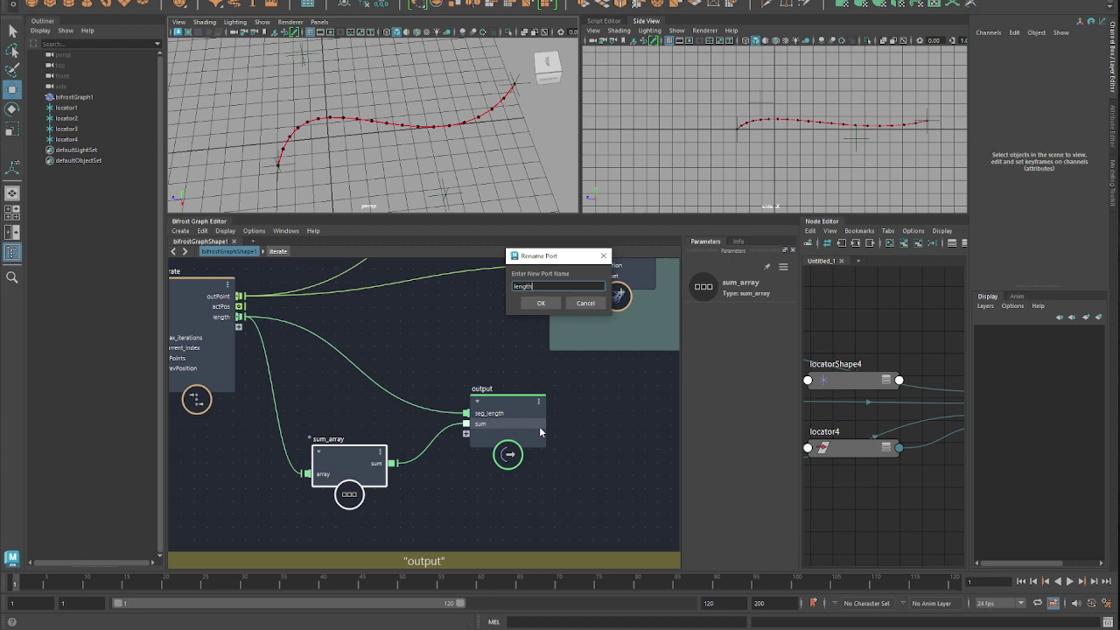
pyautogui.press('Return')
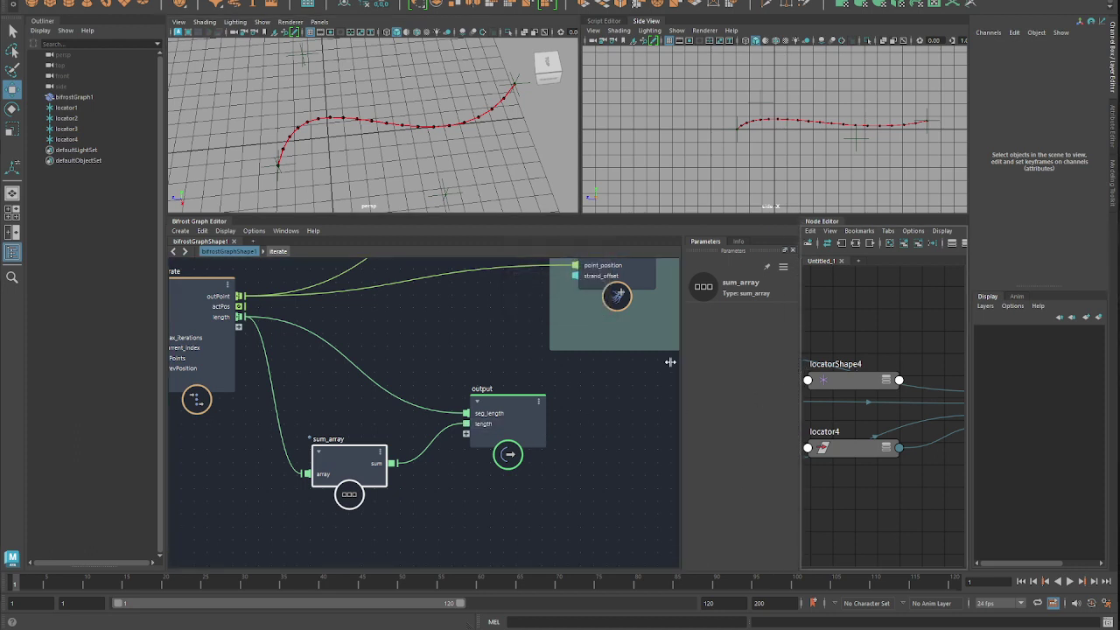
# Narrow the Bifrost graph to give the Node Editor more width and shift the output node closer to sum_array
pyautogui.moveTo(798, 369); pyautogui.dragTo(637, 369)
pyautogui.moveTo(359, 406); pyautogui.dragTo(305, 415, button='middle')
pyautogui.moveTo(444, 420); pyautogui.dragTo(419, 411)
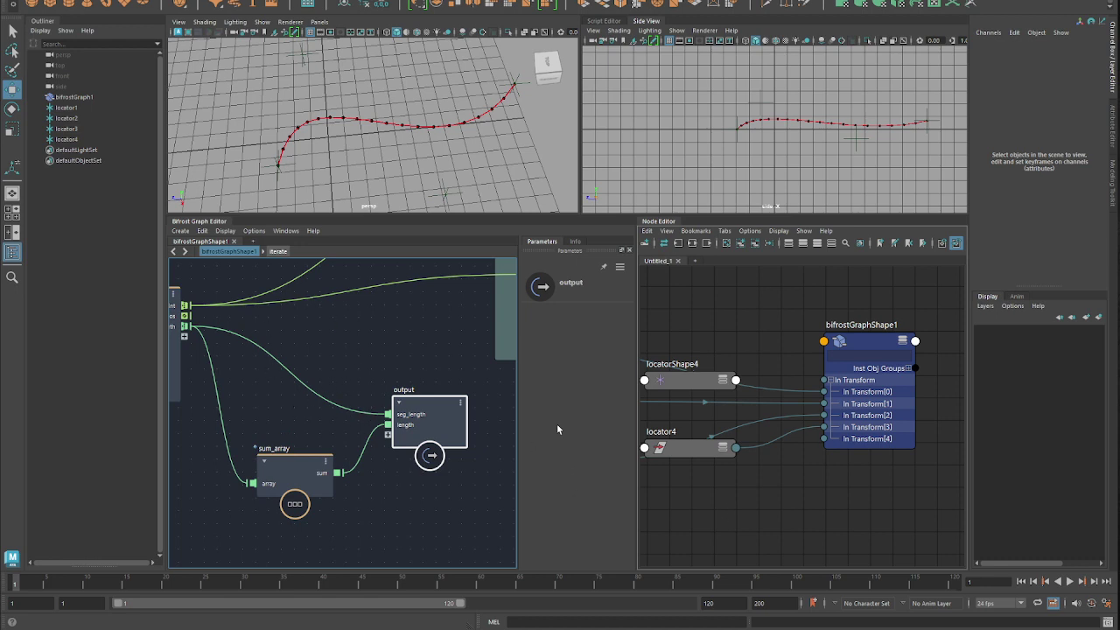
# Create a transform node in the Node Editor's empty space beyond bifrostGraphShape1
pyautogui.keyDown('alt'); pyautogui.moveTo(877, 440); pyautogui.dragTo(658, 458, button='middle'); pyautogui.keyUp('alt')
pyautogui.press('Tab')
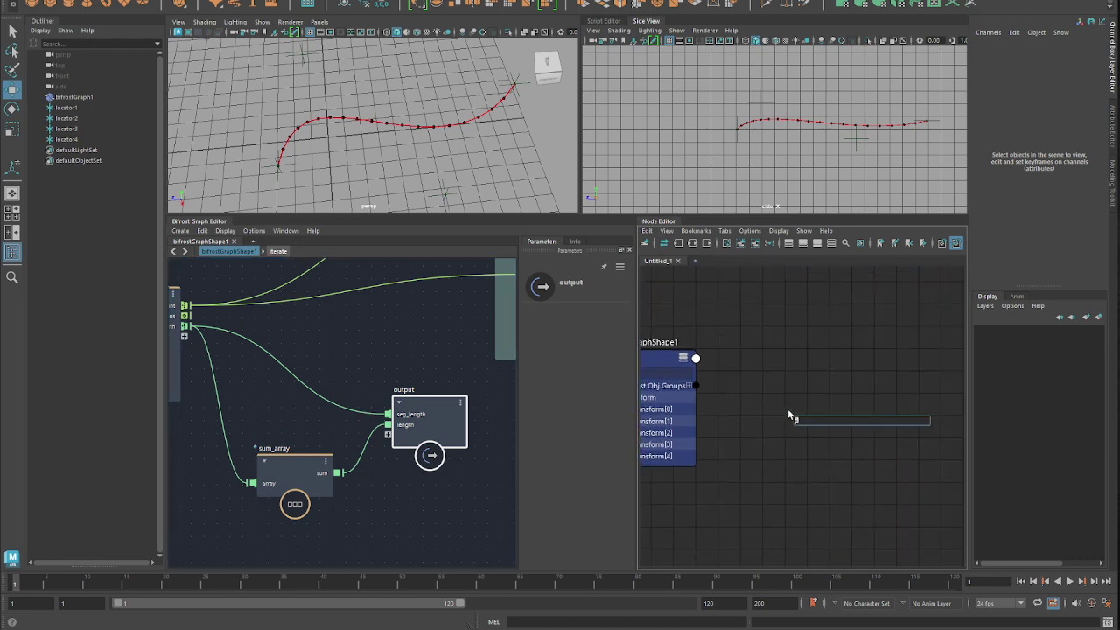
pyautogui.write('tra')
pyautogui.press('Down')
pyautogui.press('Down')
pyautogui.press('Down')
pyautogui.press('Down')
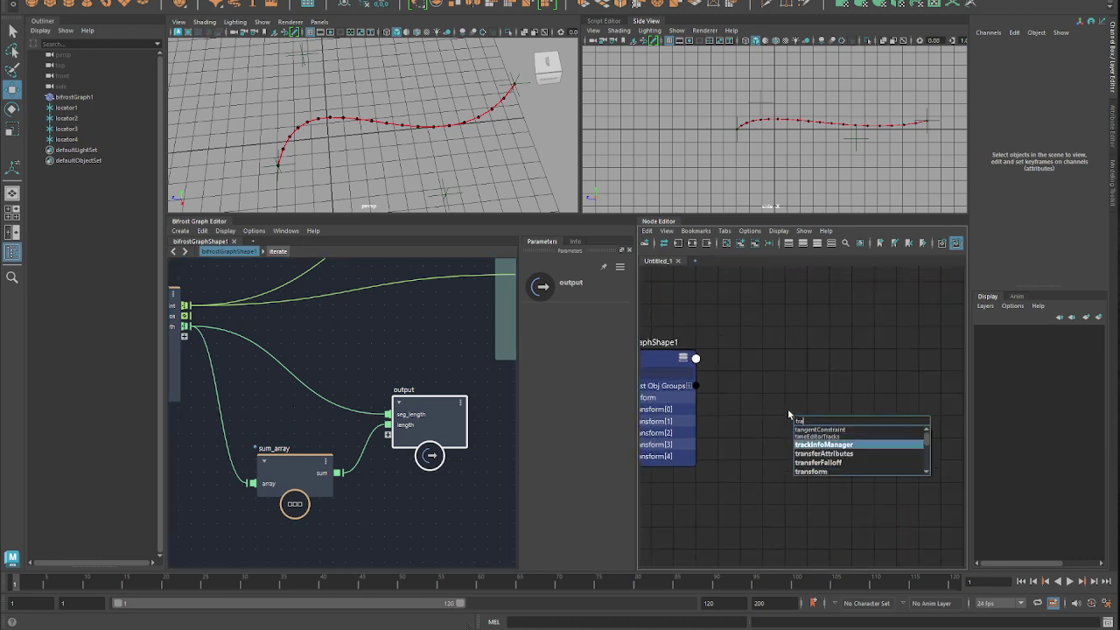
pyautogui.press('Return')
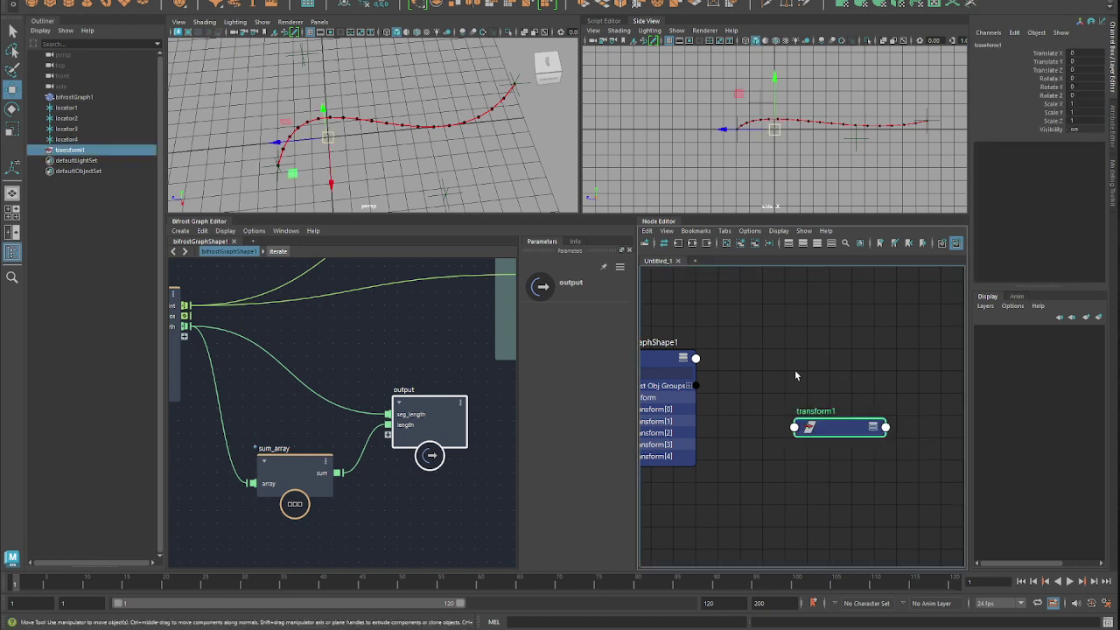
# Connect bifrostGraphShape1's Length output to the transform node's Translate X
pyautogui.keyDown('alt'); pyautogui.moveTo(665, 363); pyautogui.dragTo(644, 382, button='middle'); pyautogui.keyUp('alt')
pyautogui.click(676, 379)
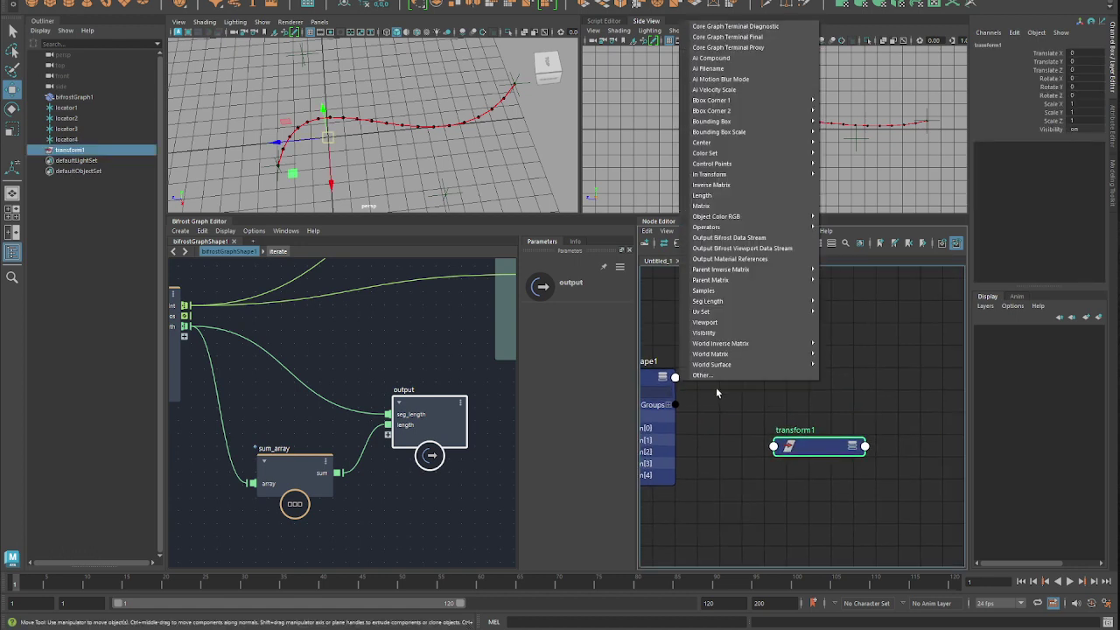
pyautogui.moveTo(753, 304)
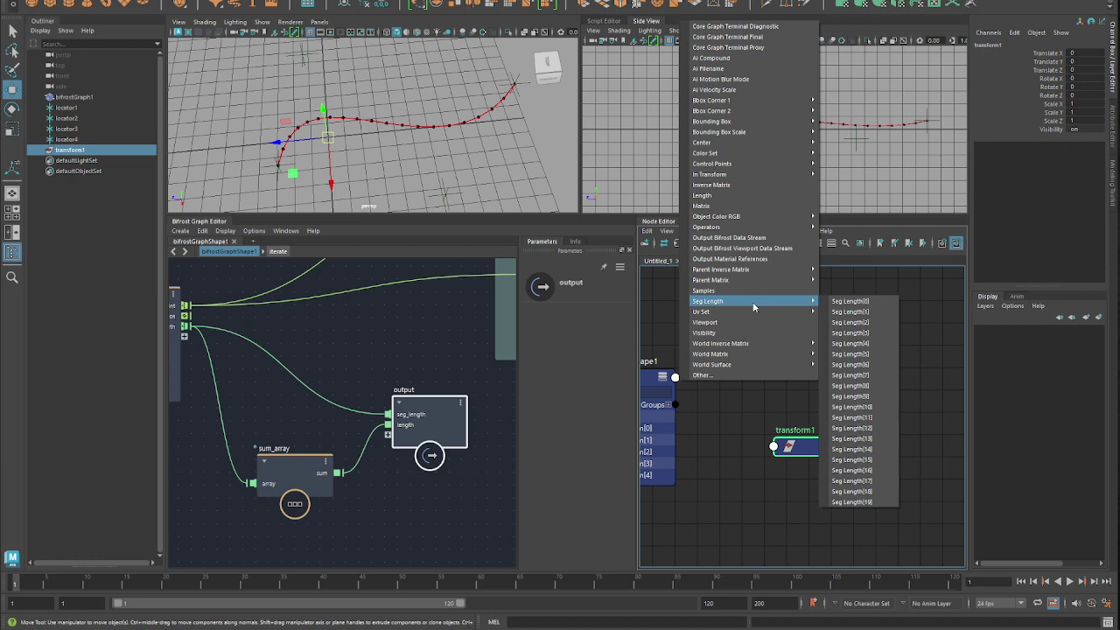
pyautogui.click(735, 195)
pyautogui.click(773, 447)
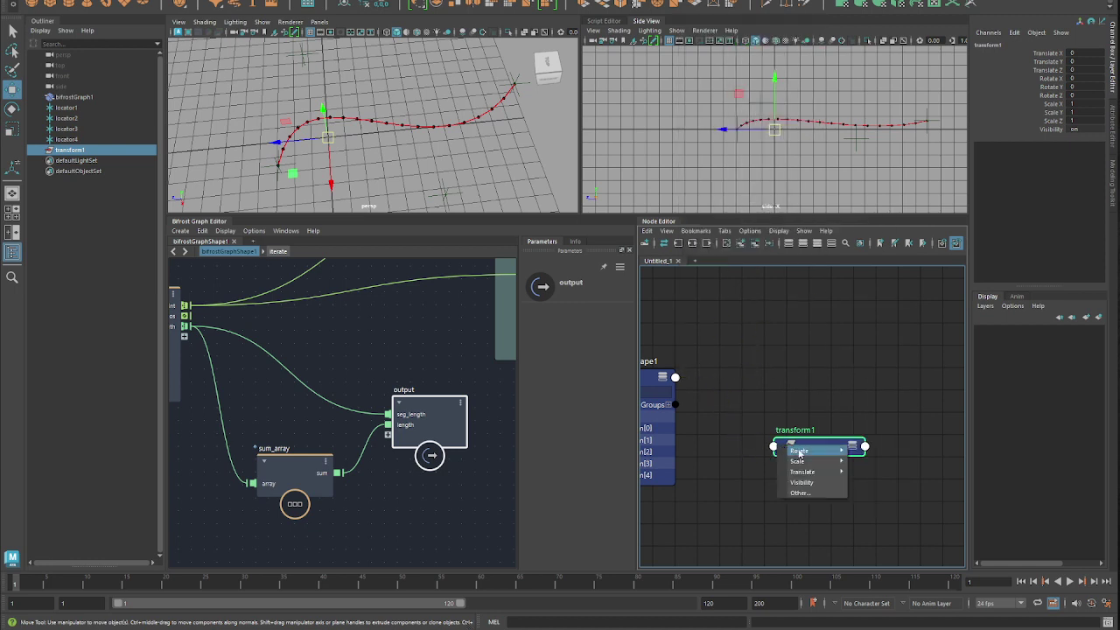
pyautogui.moveTo(825, 462)
pyautogui.click(880, 470)
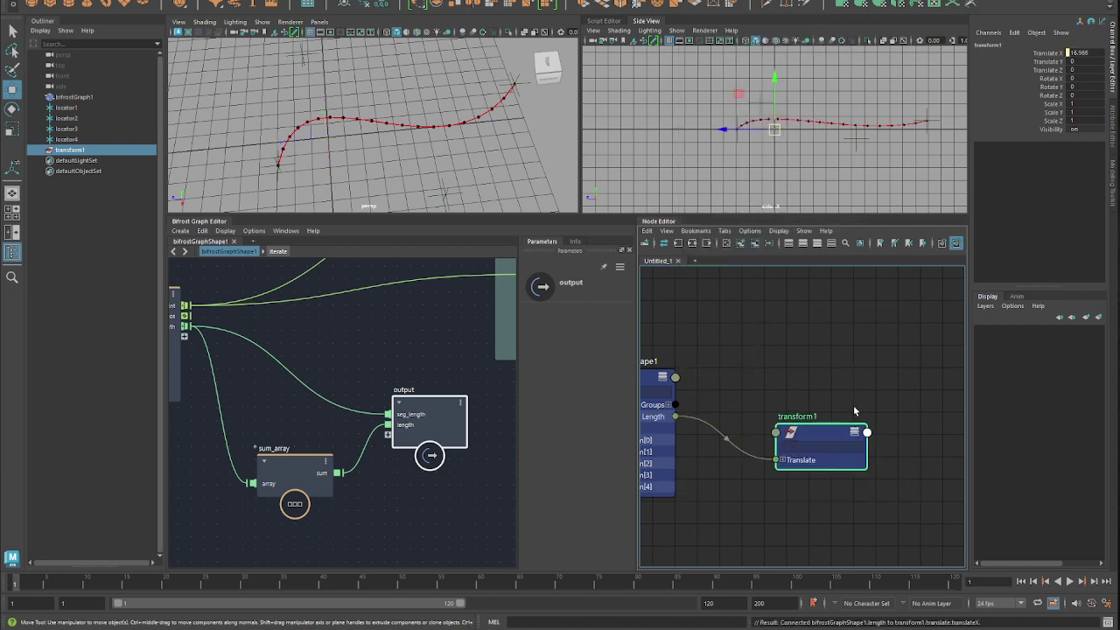
pyautogui.click(700, 373)
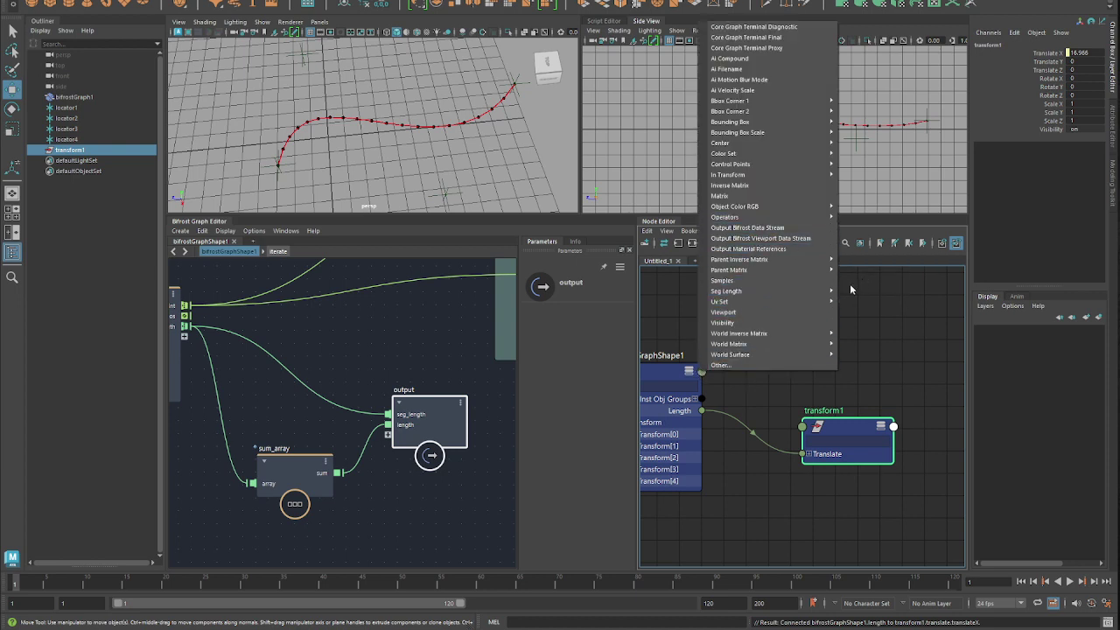
pyautogui.moveTo(823, 293)
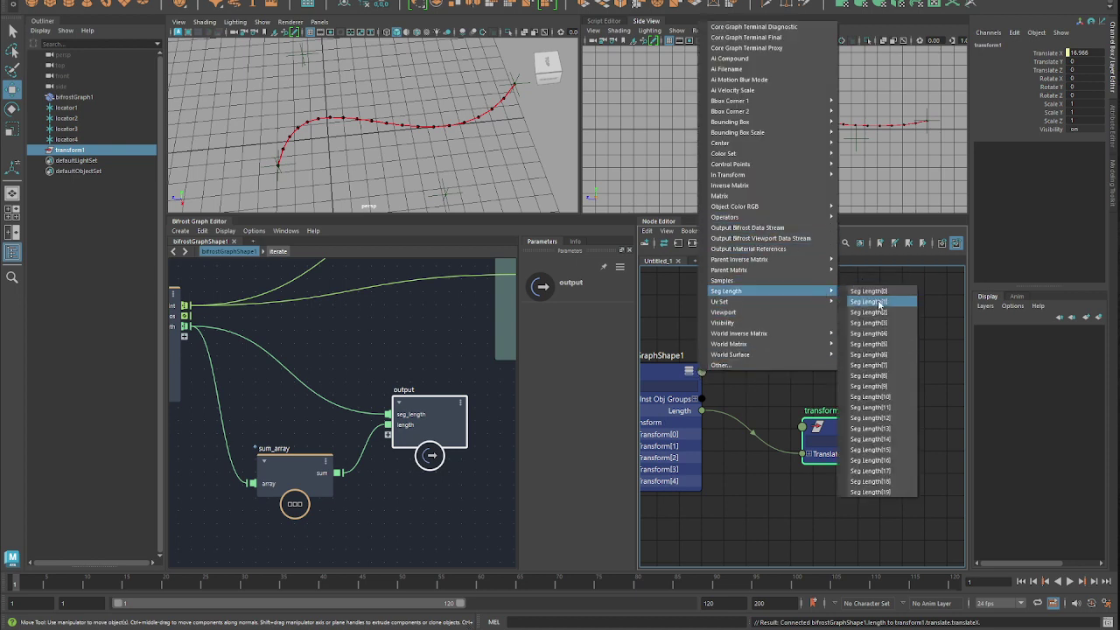
pyautogui.click(875, 374)
pyautogui.click(804, 455)
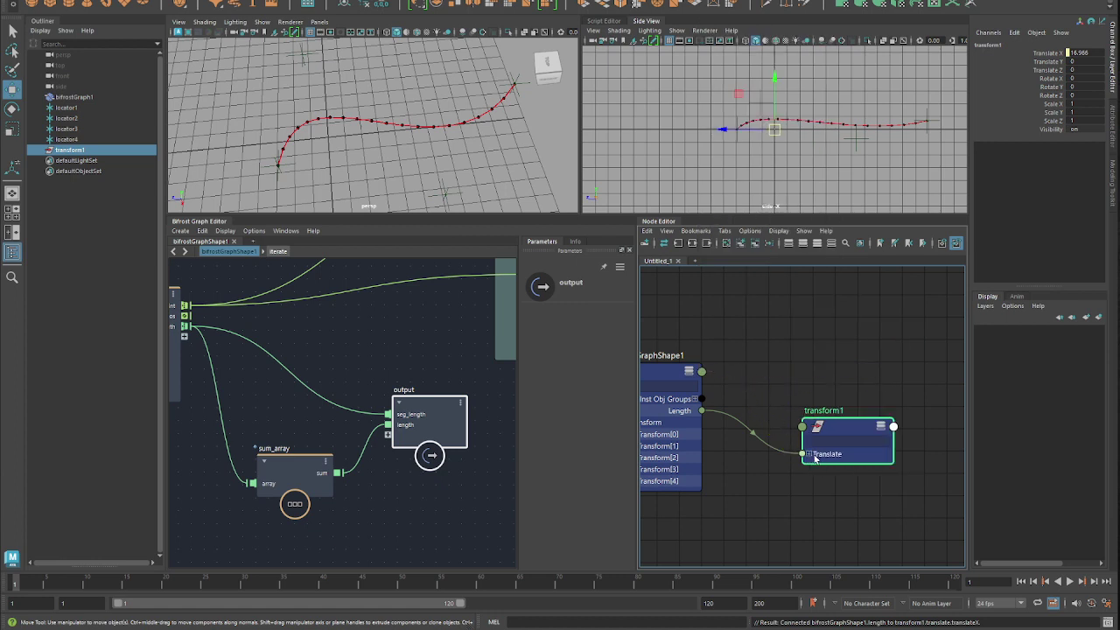
# Expand the transform node's Translate attribute and connect bifrostGraphShape1's Seg Length[8] to Translate Y
pyautogui.click(809, 454)
pyautogui.click(703, 372)
pyautogui.moveTo(813, 289)
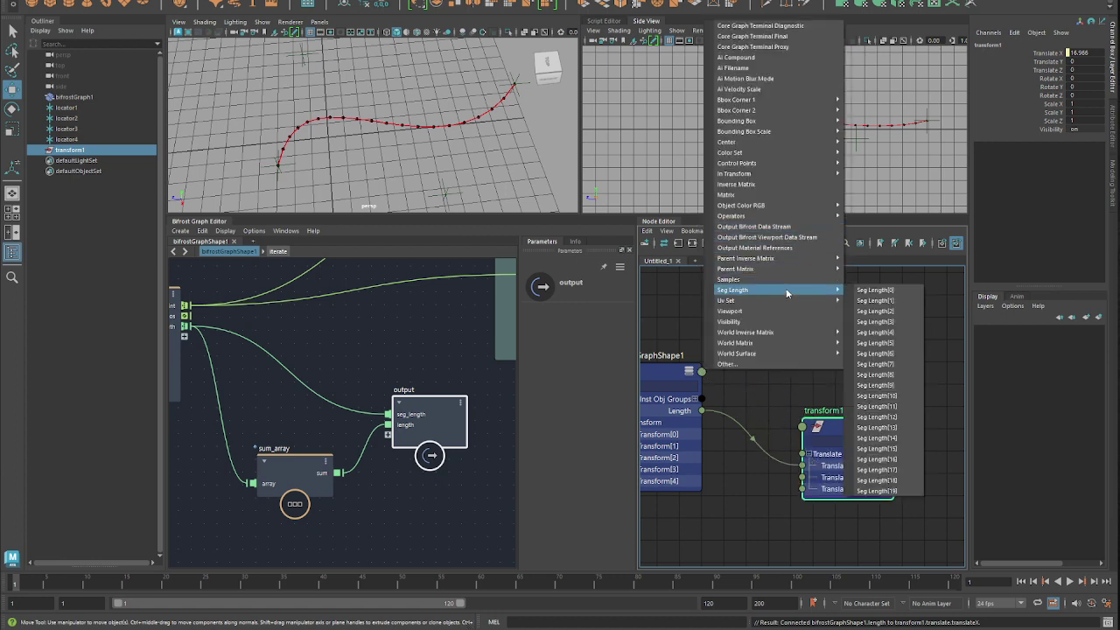
pyautogui.click(875, 375)
pyautogui.click(802, 476)
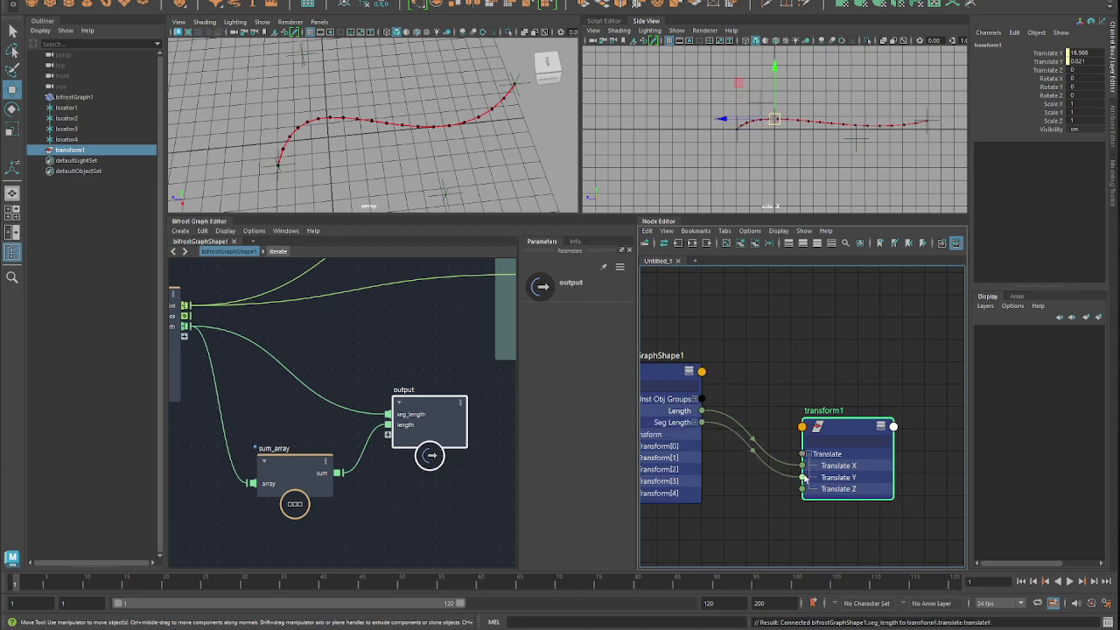
# Copy transform1's attributes into a floating window, place it over the Node Editor's far side, and restore the Channel Box
pyautogui.moveTo(857, 429); pyautogui.dragTo(856, 409)
pyautogui.hotkey('ctrl', 'a')
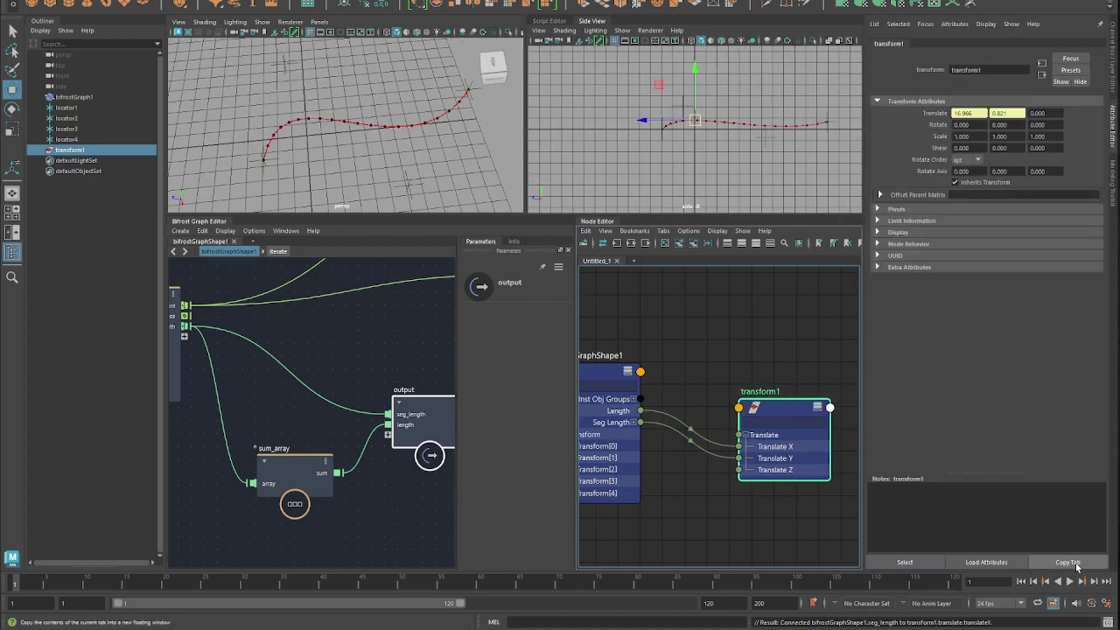
pyautogui.click(1069, 562)
pyautogui.moveTo(555, 182); pyautogui.dragTo(980, 244)
pyautogui.hotkey('ctrl', 'a')
pyautogui.click(456, 188)
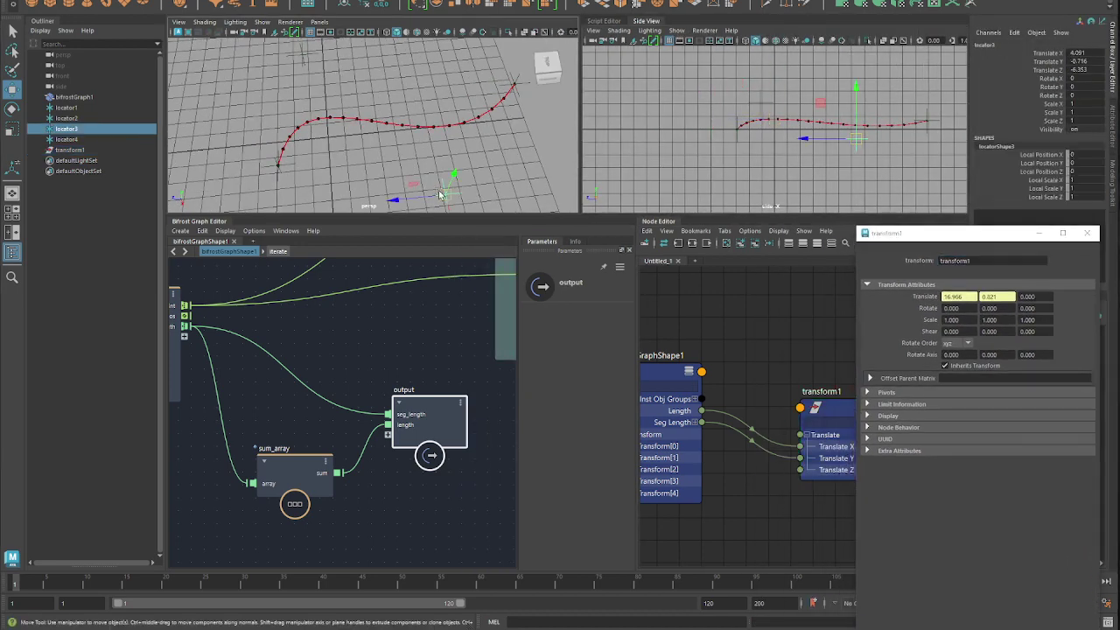
pyautogui.moveTo(440, 194)
pyautogui.mouseDown()
pyautogui.moveTo(522, 159)
pyautogui.moveTo(394, 195)
pyautogui.moveTo(440, 191)
pyautogui.mouseUp()
pyautogui.keyDown('alt'); pyautogui.moveTo(439, 168); pyautogui.dragTo(560, 192, button='middle'); pyautogui.keyUp('alt')
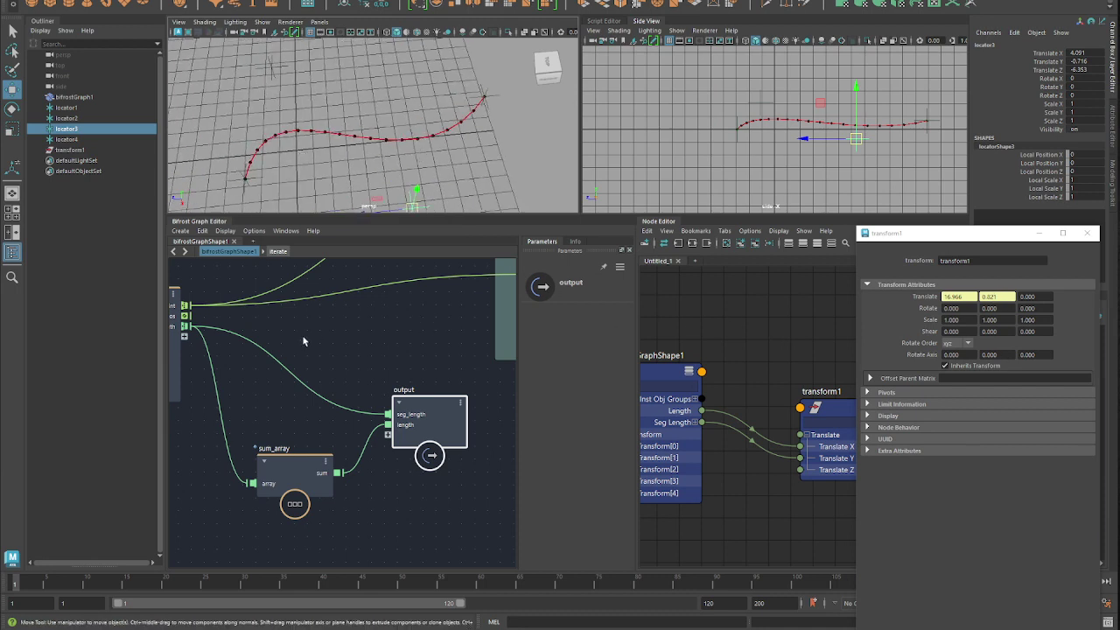
# Set the Samples value of bifrostGraphShape1 to 10
pyautogui.keyDown('alt'); pyautogui.moveTo(304, 341); pyautogui.dragTo(411, 344, button='middle'); pyautogui.keyUp('alt')
pyautogui.keyDown('alt'); pyautogui.moveTo(720, 342); pyautogui.dragTo(767, 339, button='middle'); pyautogui.keyUp('alt')
pyautogui.click(705, 365)
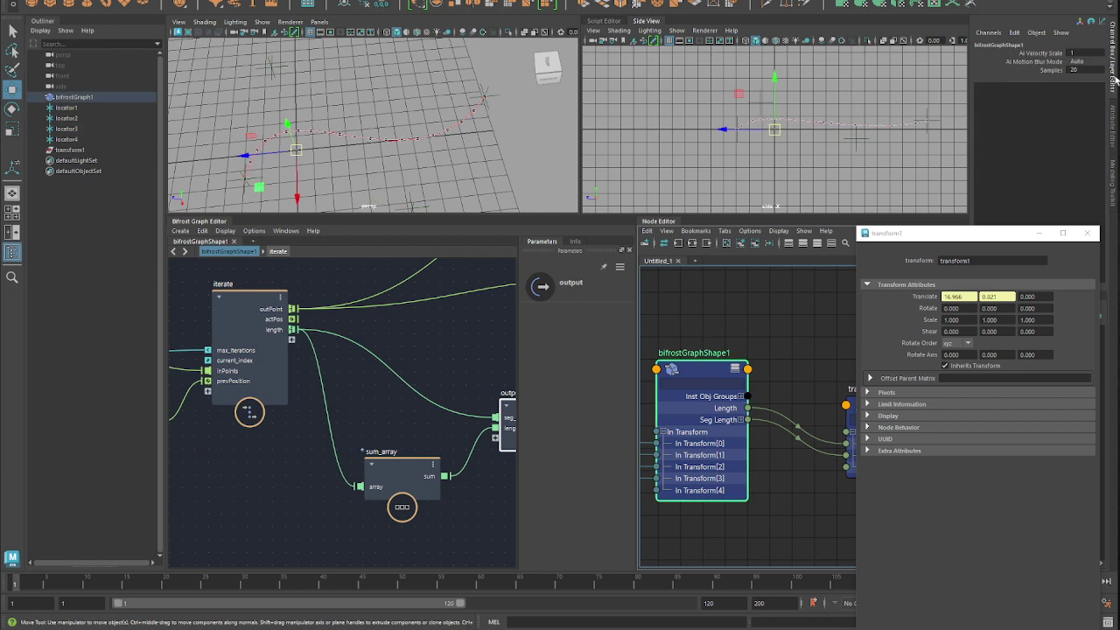
pyautogui.doubleClick(1081, 70)
pyautogui.write('10')
pyautogui.press('Return')
pyautogui.keyDown('alt'); pyautogui.moveTo(440, 131); pyautogui.dragTo(485, 111, button='middle'); pyautogui.keyUp('alt')
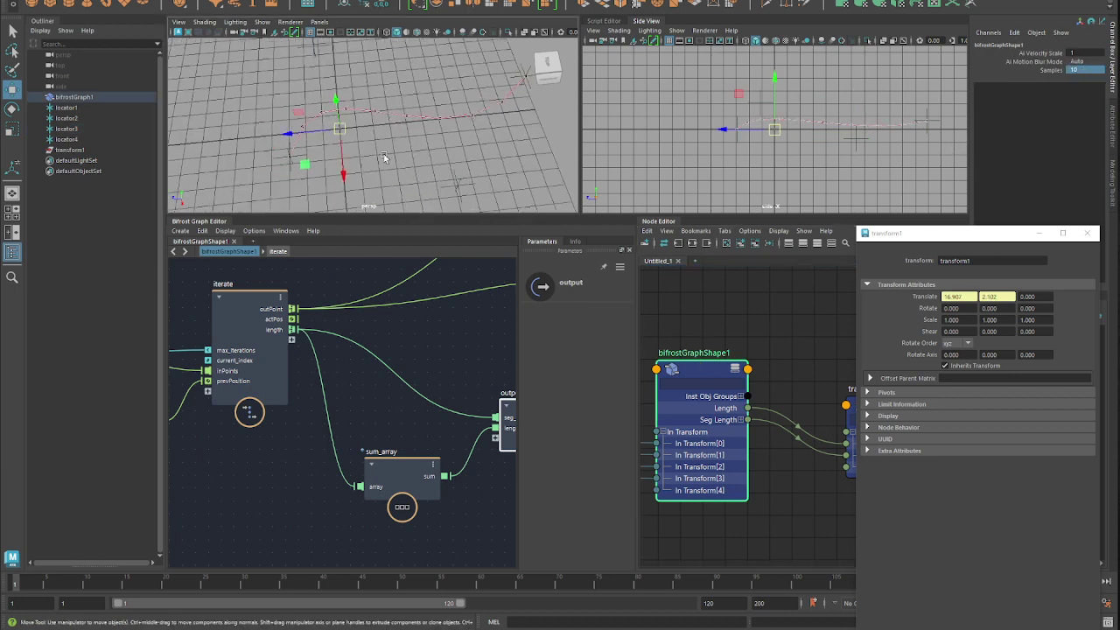
# Select locator1 through locator4 and set their Translate X, Y and Z to 0
pyautogui.click(385, 157)
pyautogui.moveTo(68, 107); pyautogui.dragTo(70, 139)
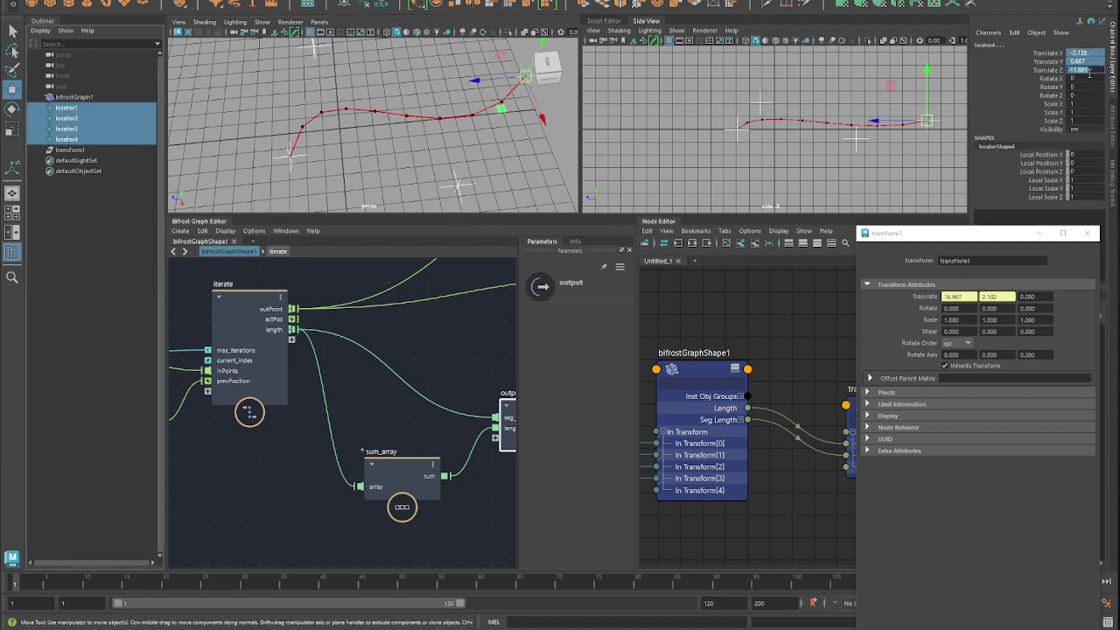
pyautogui.write('0')
pyautogui.press('Return')
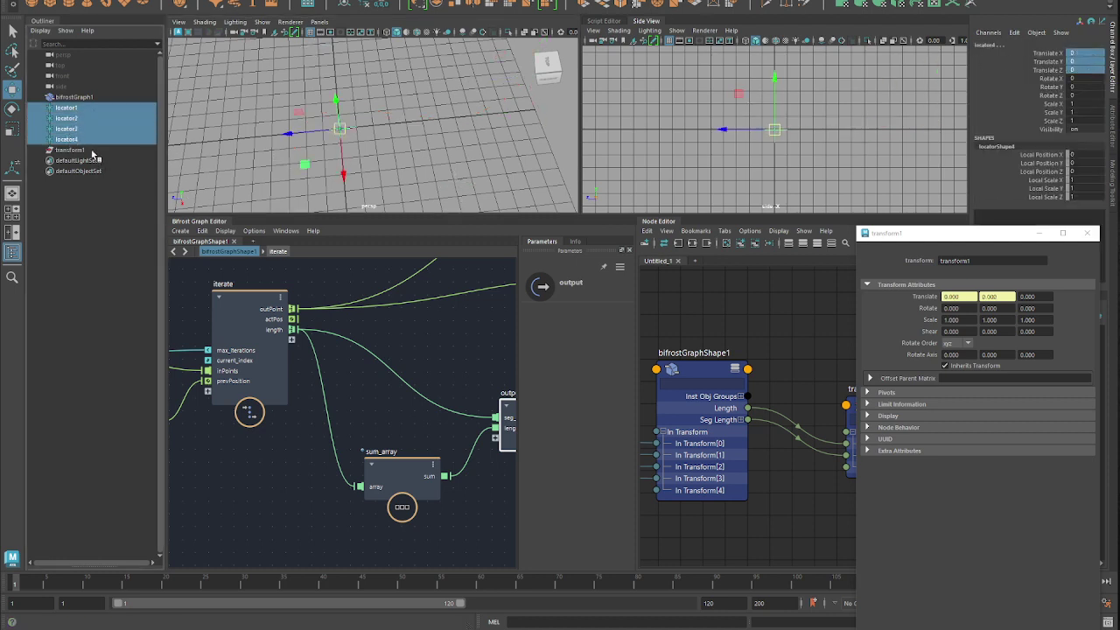
# Select only locator4 and set its Translate X to 5
pyautogui.click(85, 140)
pyautogui.keyDown('alt'); pyautogui.moveTo(399, 122); pyautogui.dragTo(393, 134); pyautogui.keyUp('alt')
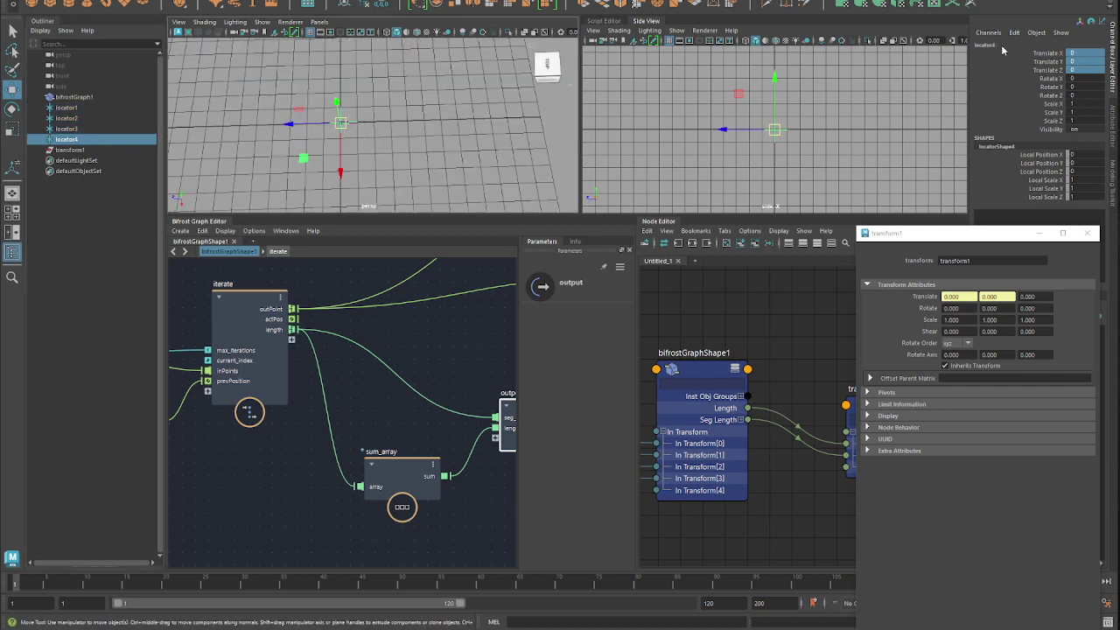
pyautogui.click(1090, 52)
pyautogui.write('5')
pyautogui.press('Return')
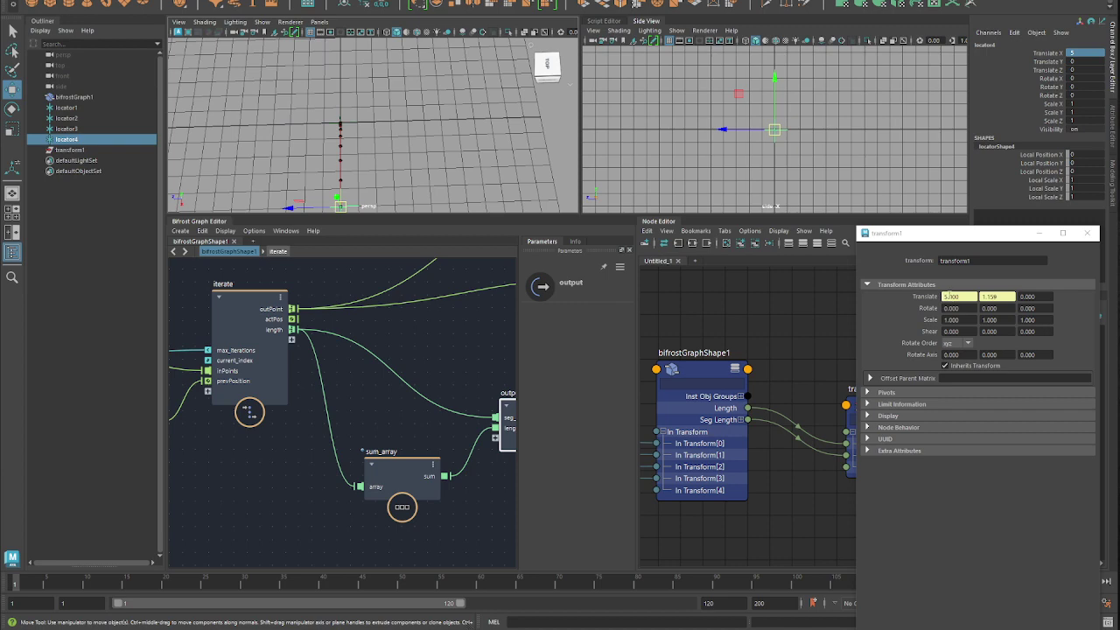
# Move locator2 along X to 2 and locator3 along X to 4, and check transform1's Translate Y value
pyautogui.keyDown('alt'); pyautogui.moveTo(403, 156); pyautogui.dragTo(462, 131); pyautogui.keyUp('alt')
pyautogui.click(77, 118)
pyautogui.keyDown('alt'); pyautogui.moveTo(322, 161); pyautogui.dragTo(357, 155); pyautogui.keyUp('alt')
pyautogui.keyDown('alt'); pyautogui.moveTo(357, 155); pyautogui.dragTo(411, 151, button='right'); pyautogui.keyUp('alt')
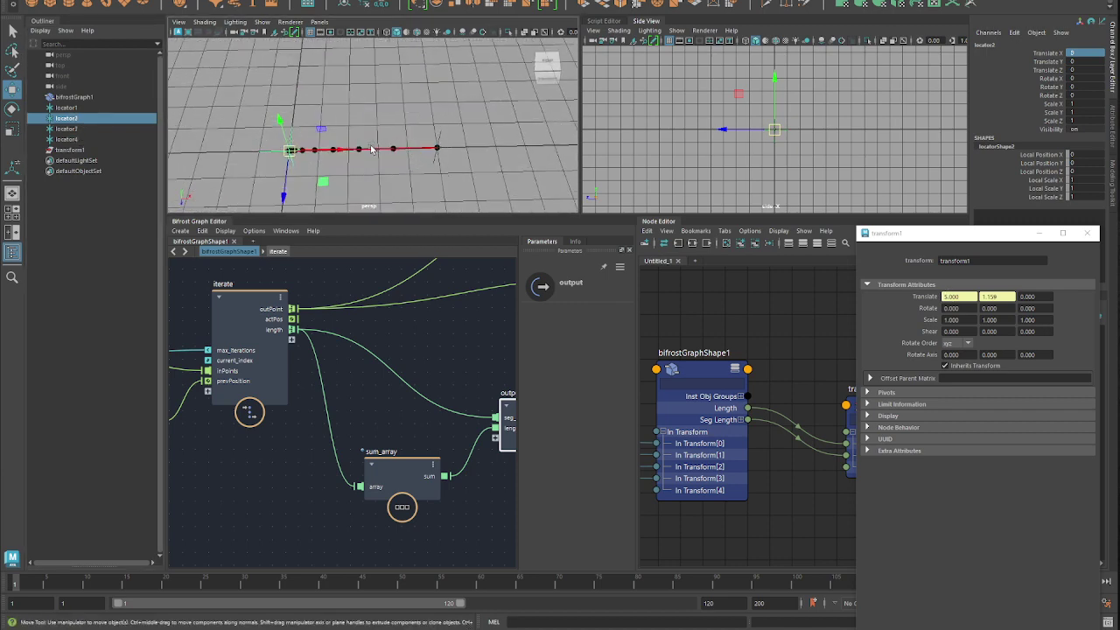
pyautogui.moveTo(338, 151); pyautogui.dragTo(462, 148)
pyautogui.click(79, 131)
pyautogui.click(993, 295)
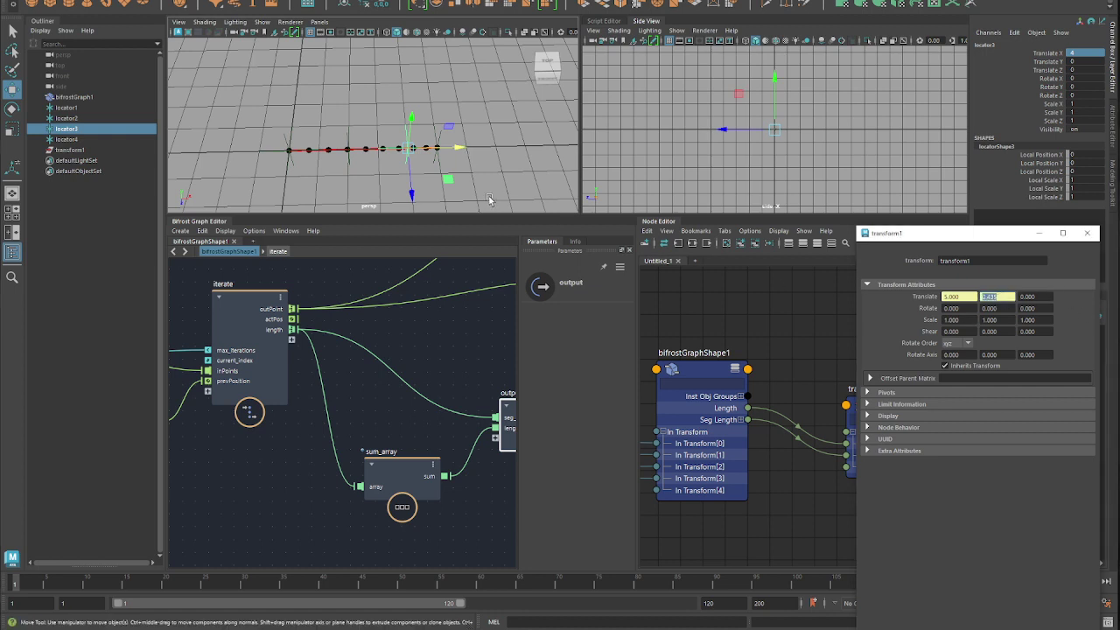
# Select locator2 and locator3 together and move them along Z to -2 to bend the curve
pyautogui.click(426, 170)
pyautogui.moveTo(350, 125); pyautogui.dragTo(411, 138)
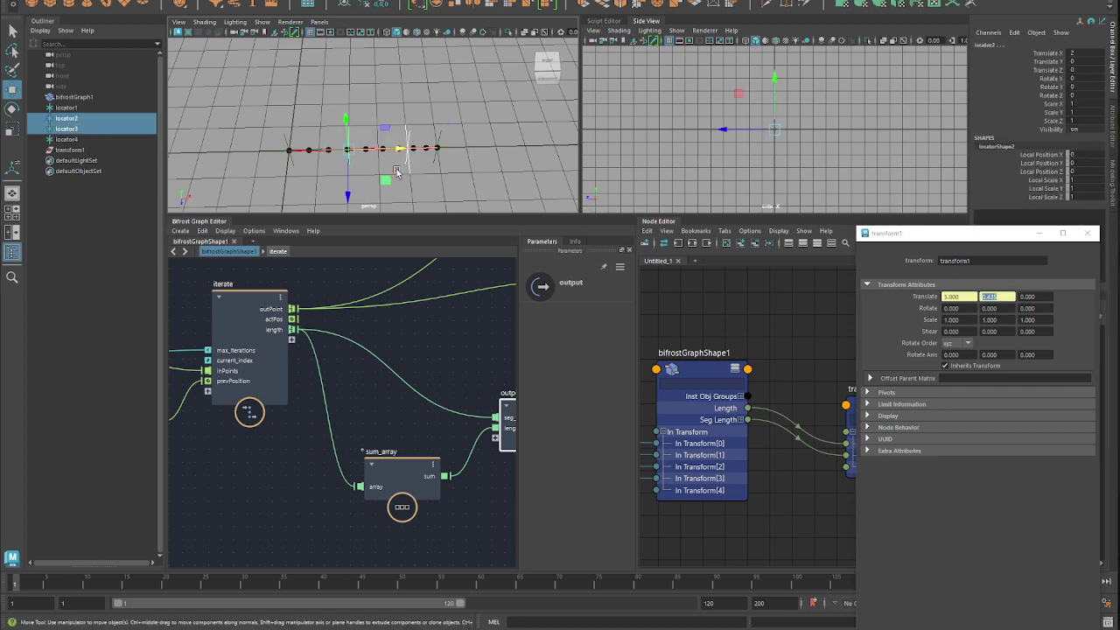
pyautogui.moveTo(349, 192); pyautogui.dragTo(352, 147)
# Widen the Bifrost graph and look over the whole node network from the input node to the output node
pyautogui.keyDown('alt'); pyautogui.moveTo(450, 341); pyautogui.dragTo(424, 342, button='middle'); pyautogui.keyUp('alt')
pyautogui.keyDown('alt'); pyautogui.moveTo(424, 342); pyautogui.dragTo(295, 370, button='right'); pyautogui.keyUp('alt')
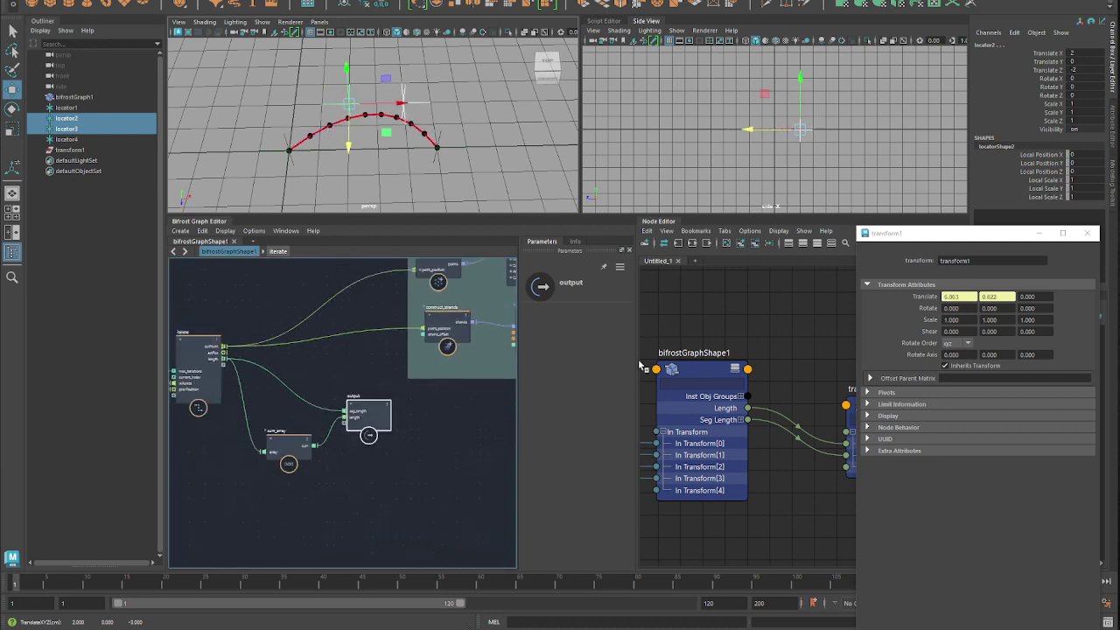
pyautogui.moveTo(634, 360); pyautogui.dragTo(733, 360)
pyautogui.keyDown('alt'); pyautogui.moveTo(570, 380); pyautogui.dragTo(455, 378, button='right'); pyautogui.keyUp('alt')
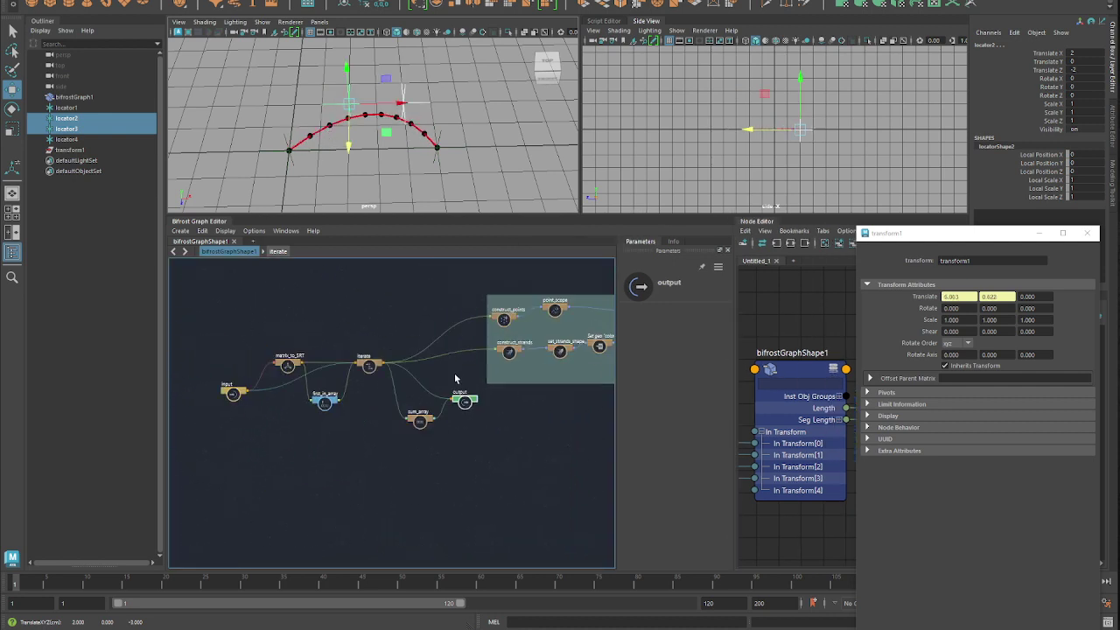